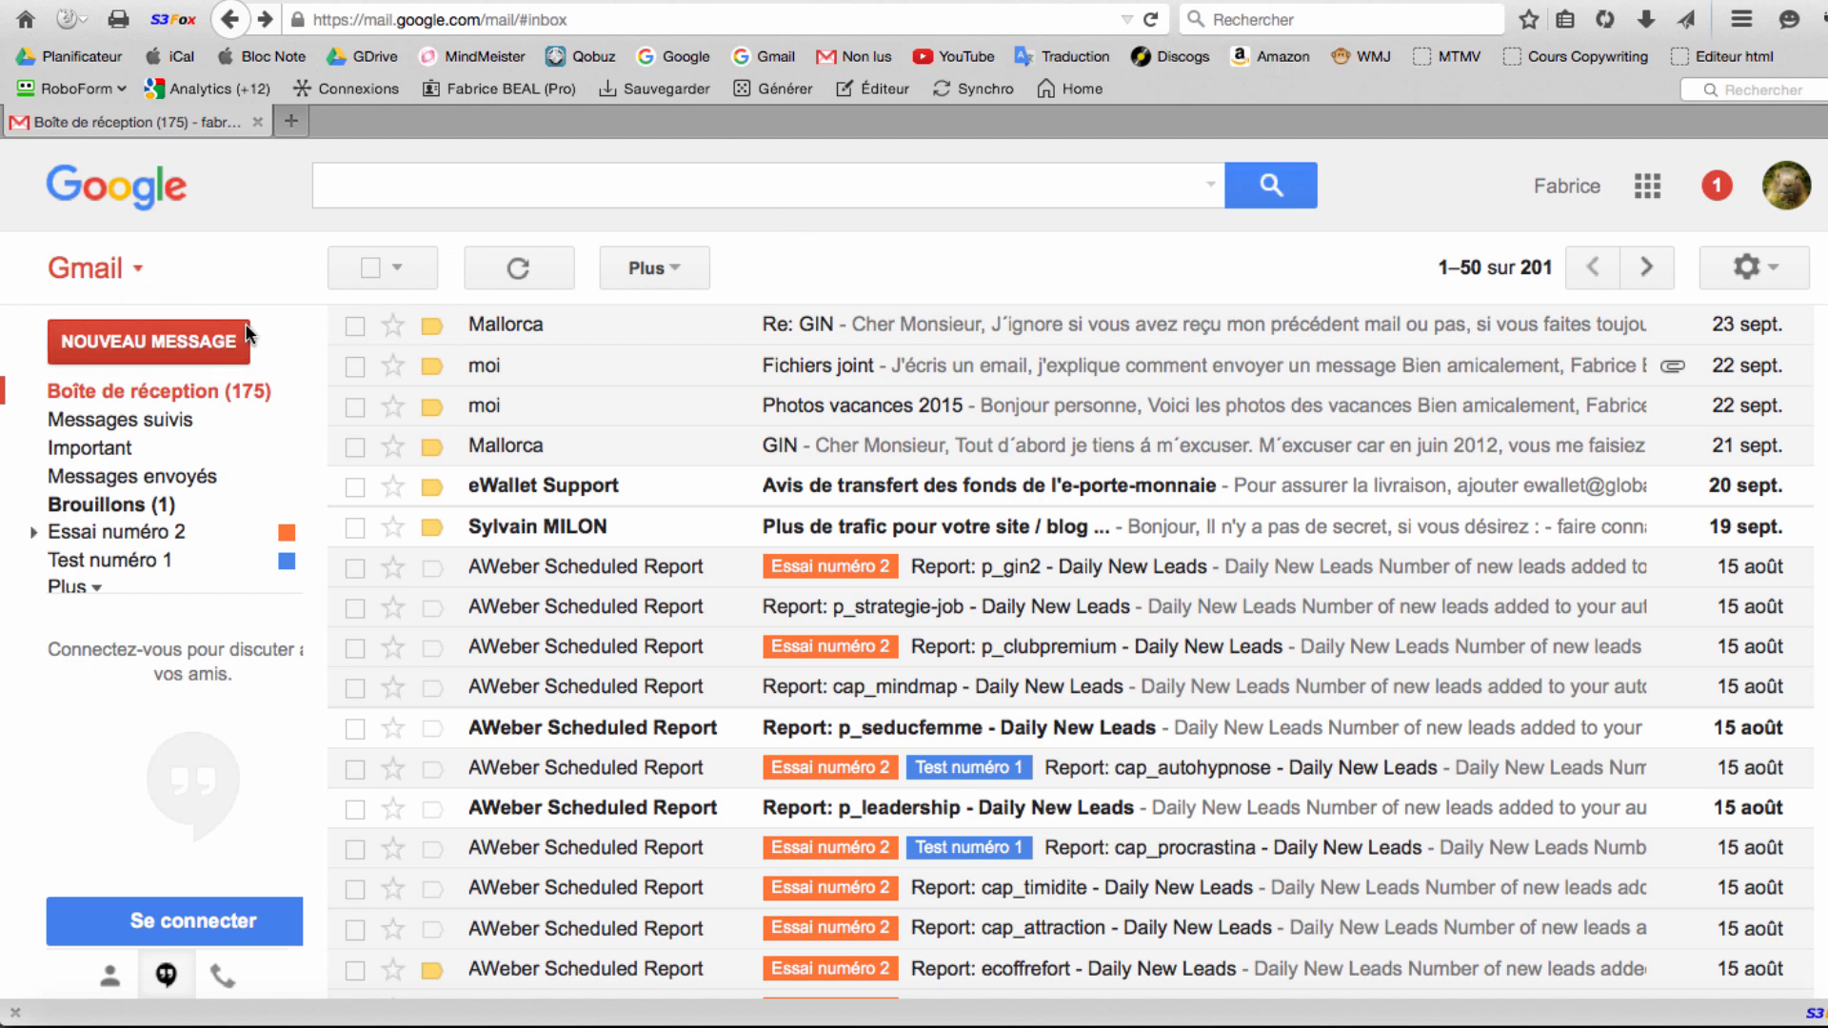
# Start a new message and step through its empty À, Objet and body fields.
pyautogui.click(166, 340)
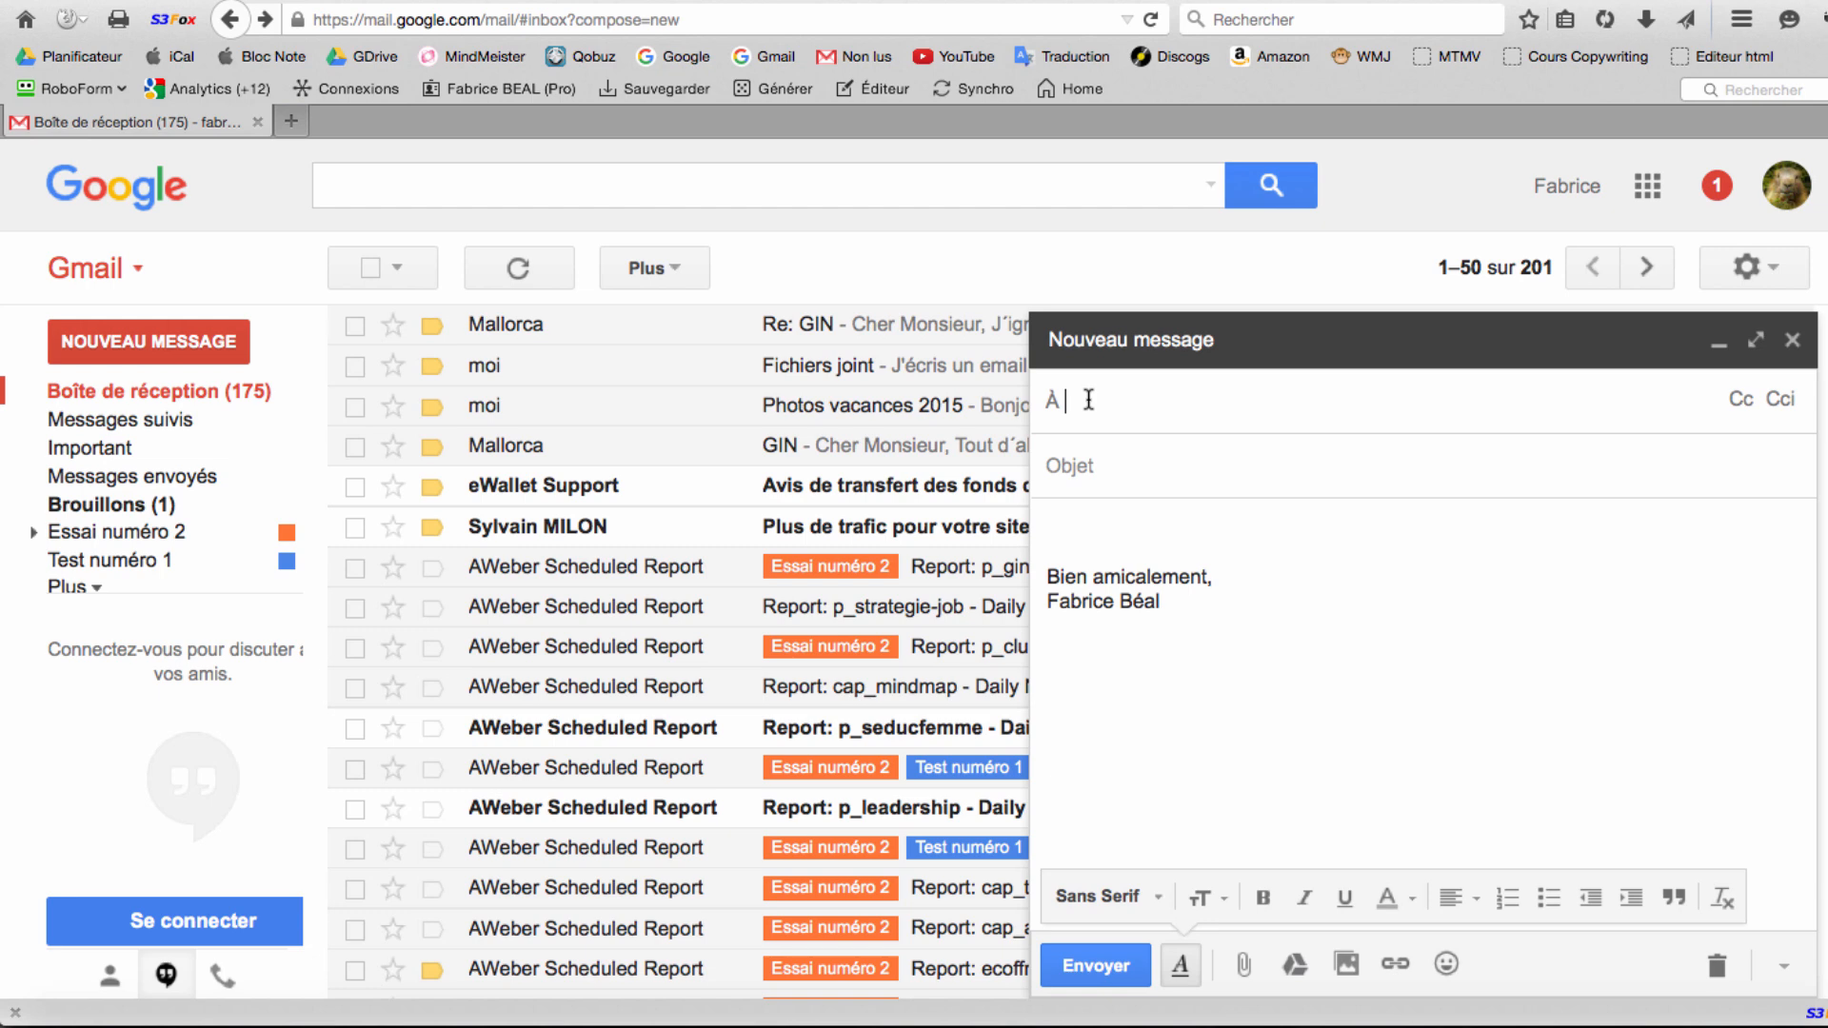
pyautogui.click(1101, 473)
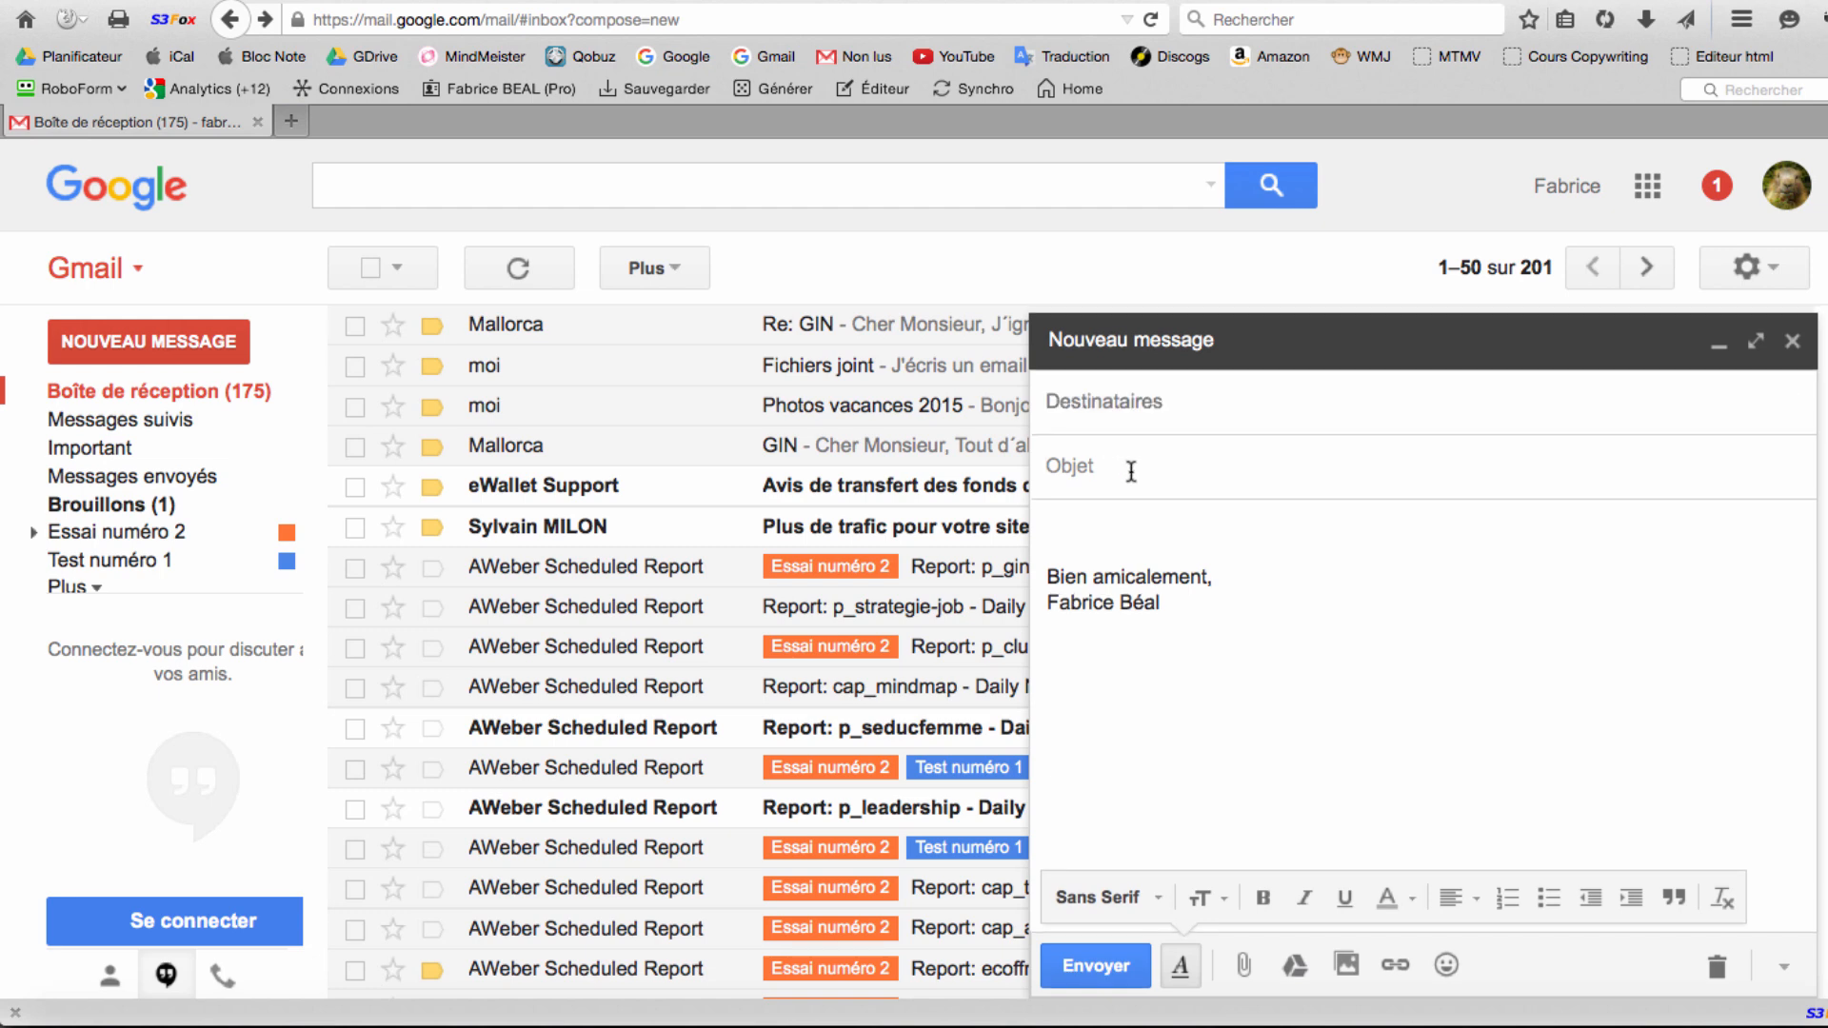
pyautogui.click(1107, 530)
pyautogui.click(1216, 401)
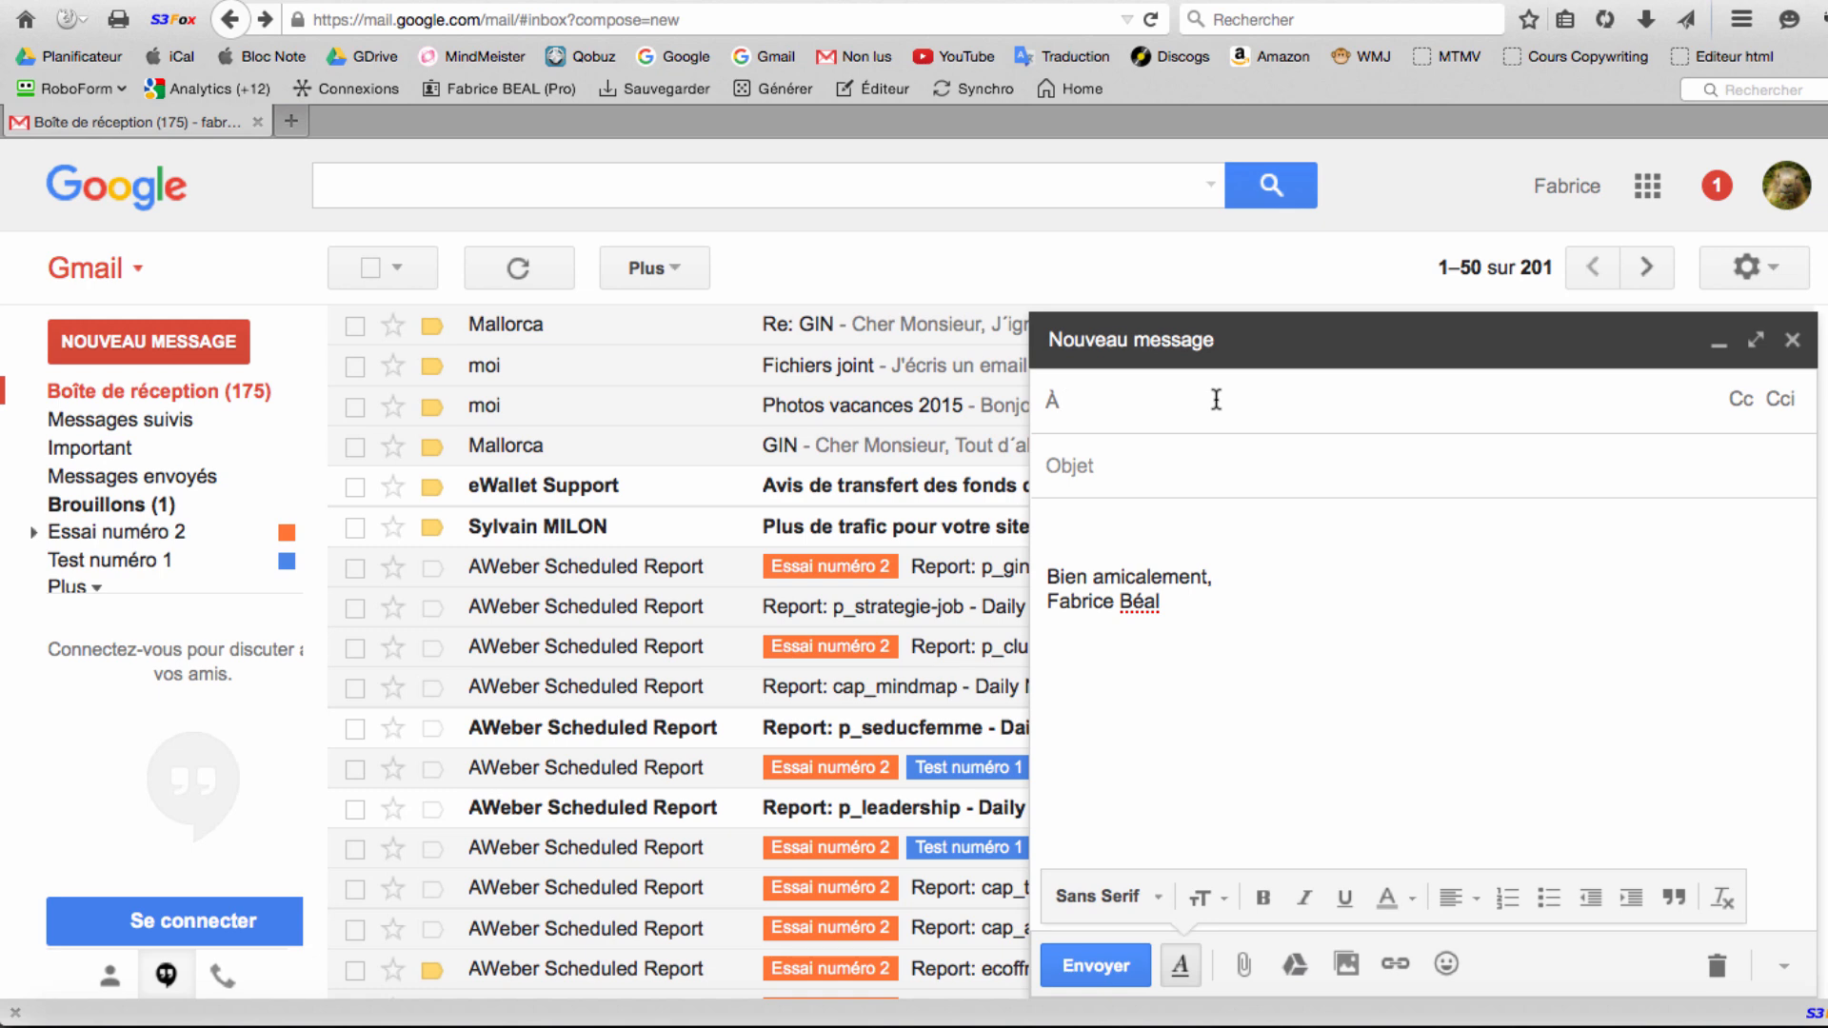
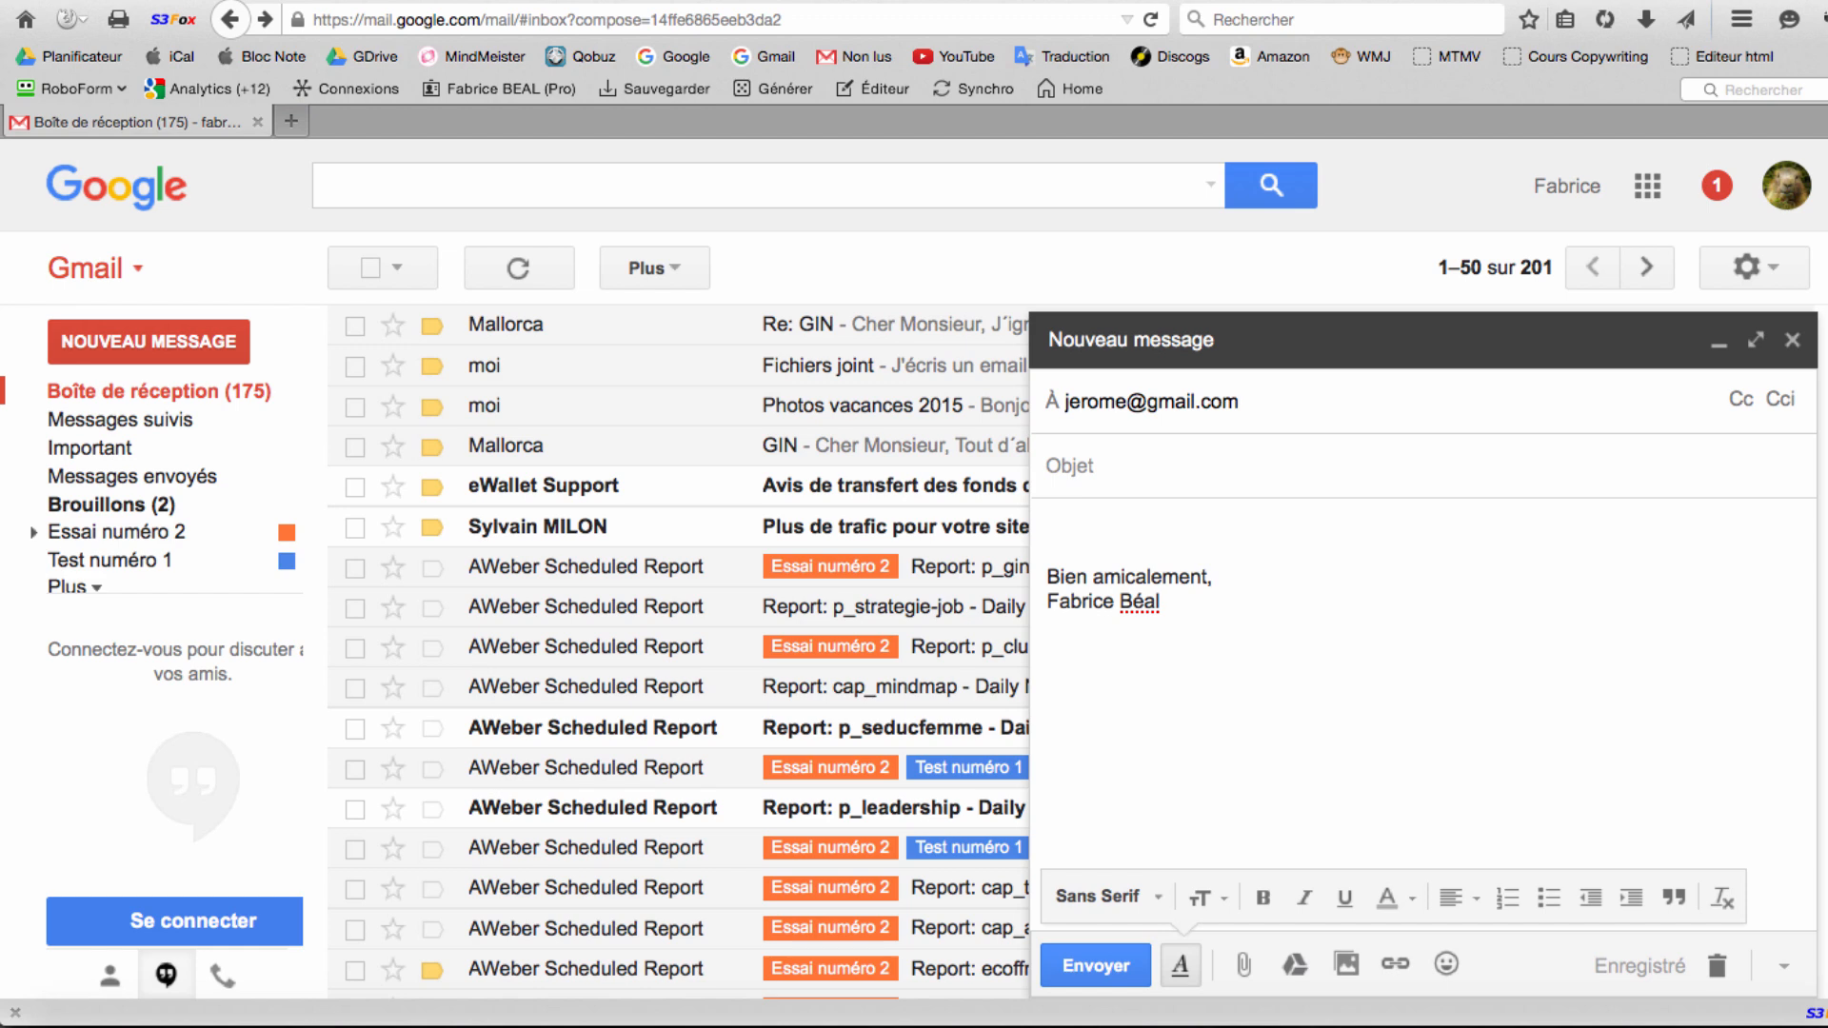
# Enter the first recipient's Gmail address in the À field.
pyautogui.click(1109, 470)
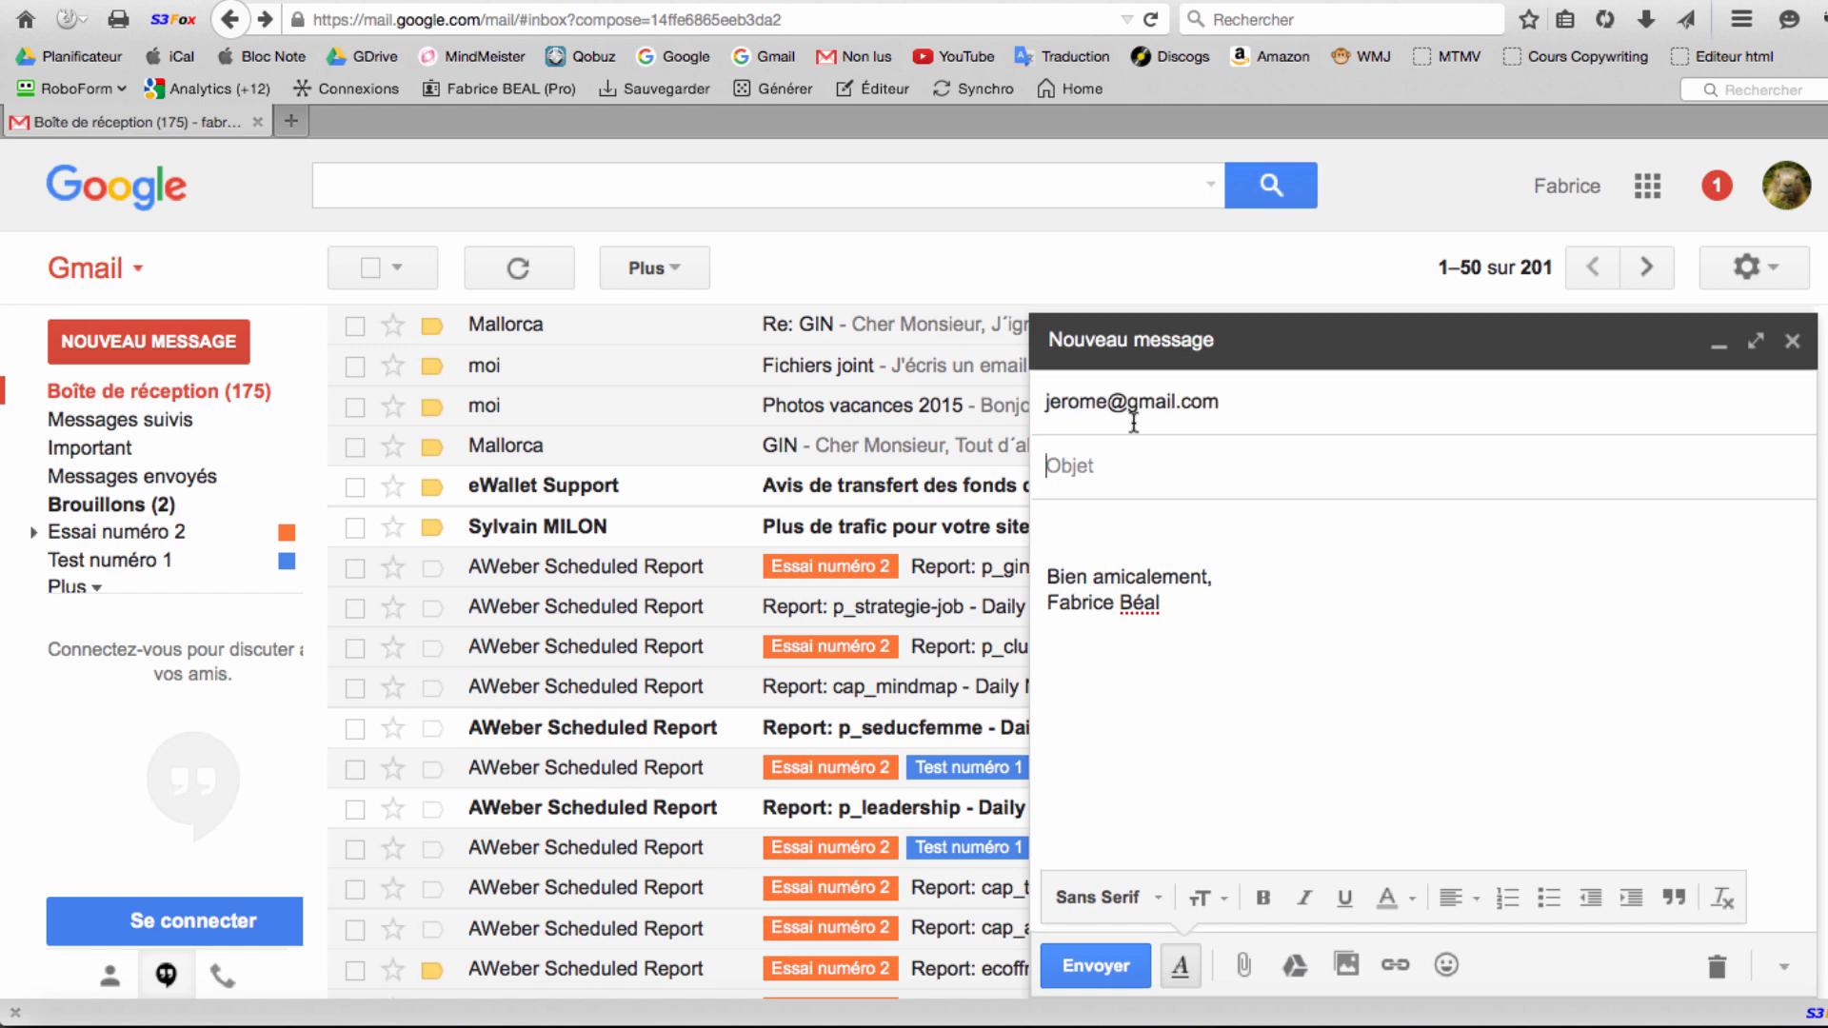
pyautogui.click(1289, 401)
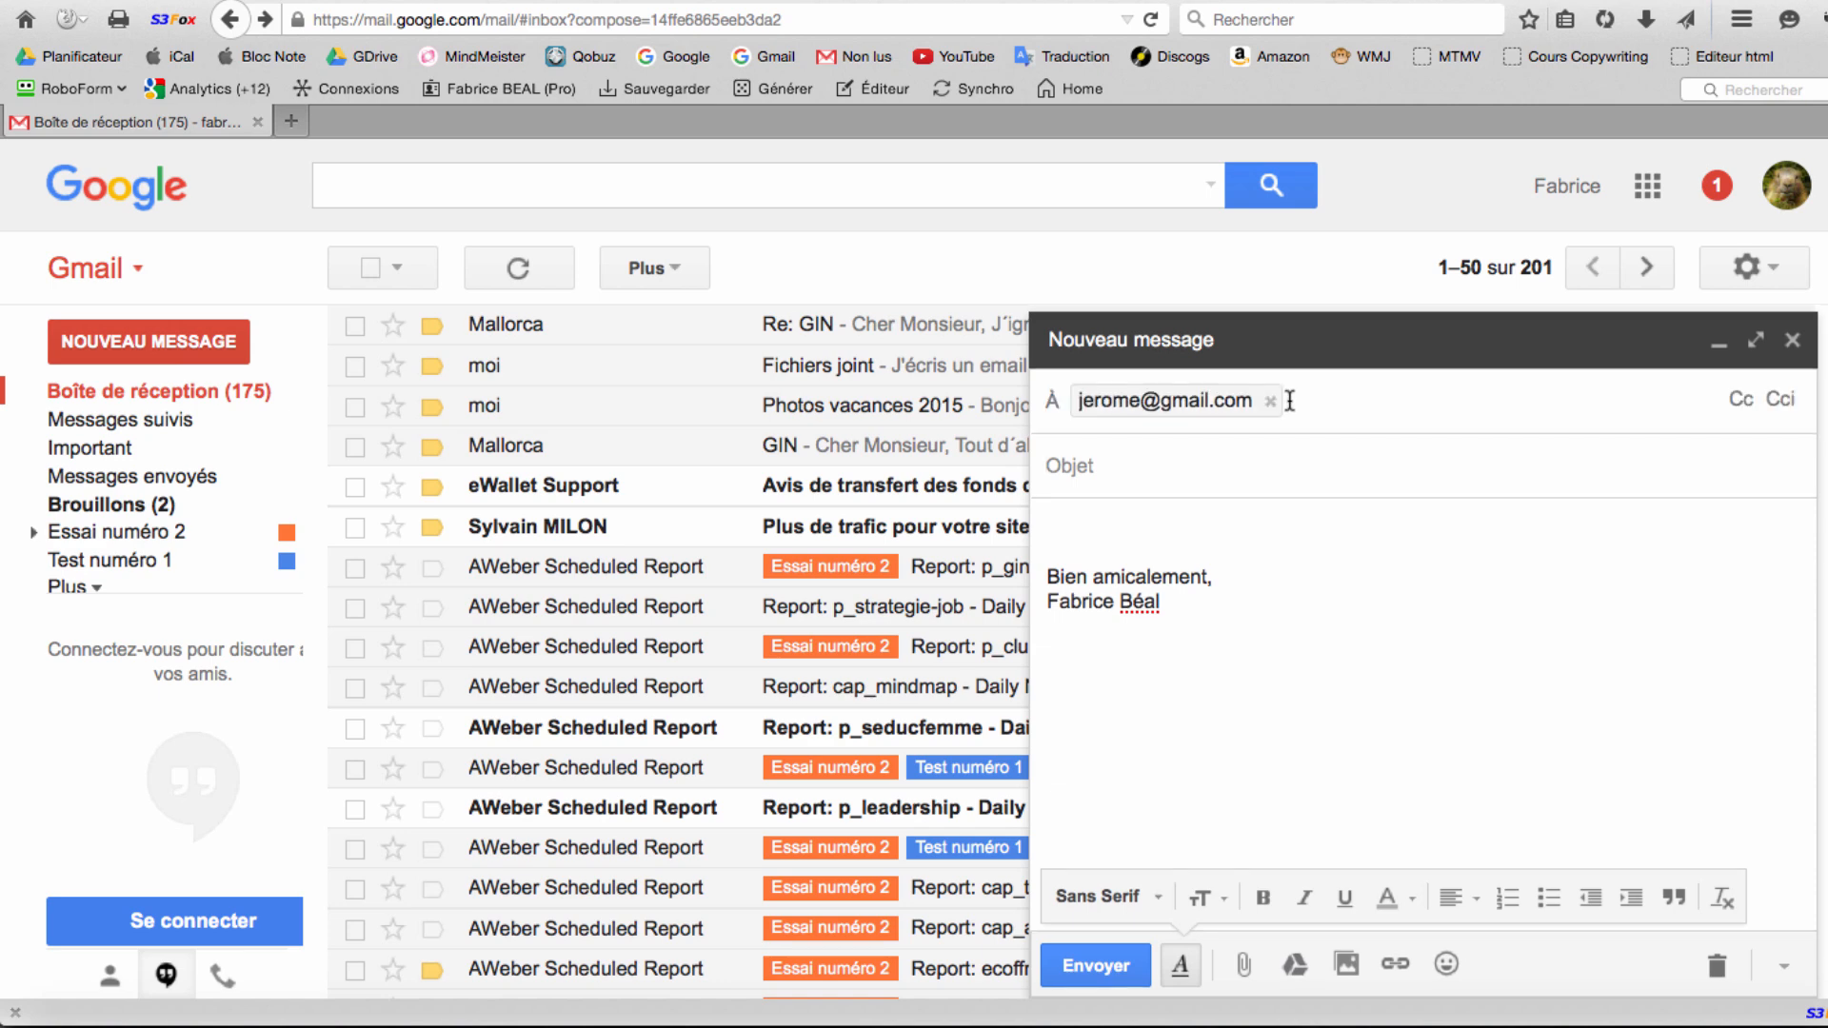
pyautogui.click(1135, 465)
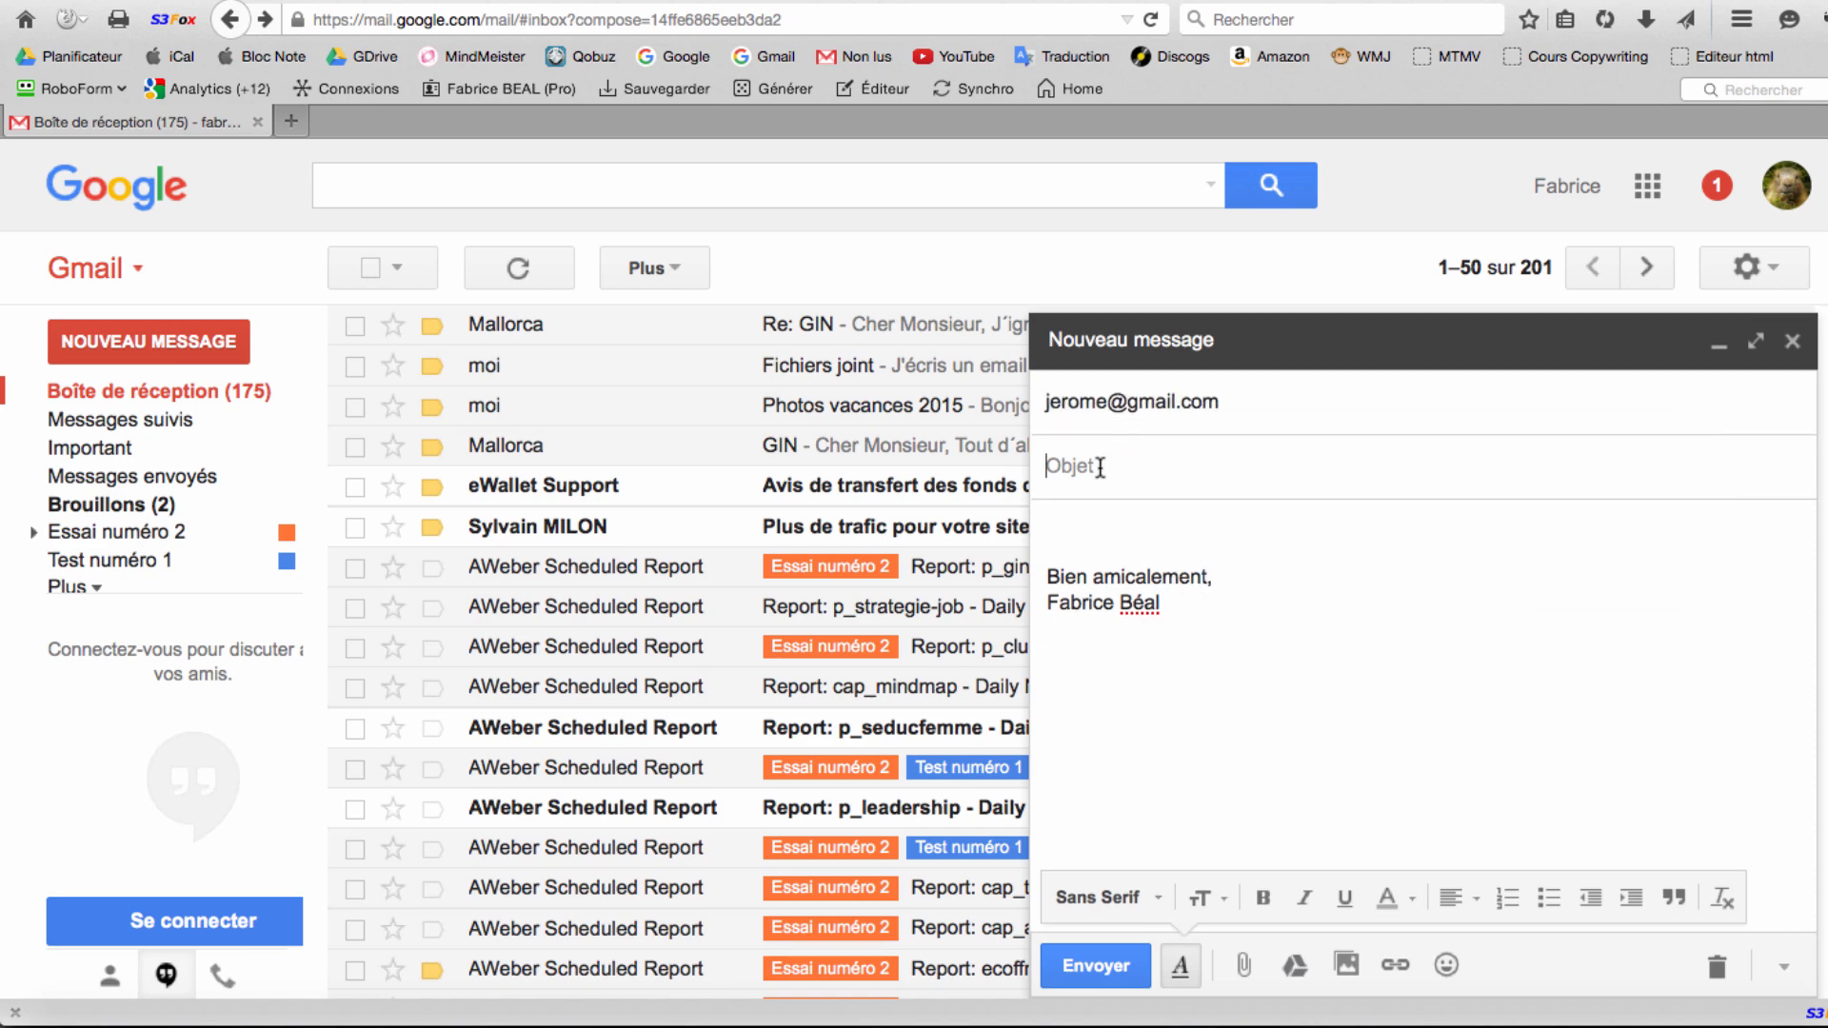
pyautogui.click(1241, 403)
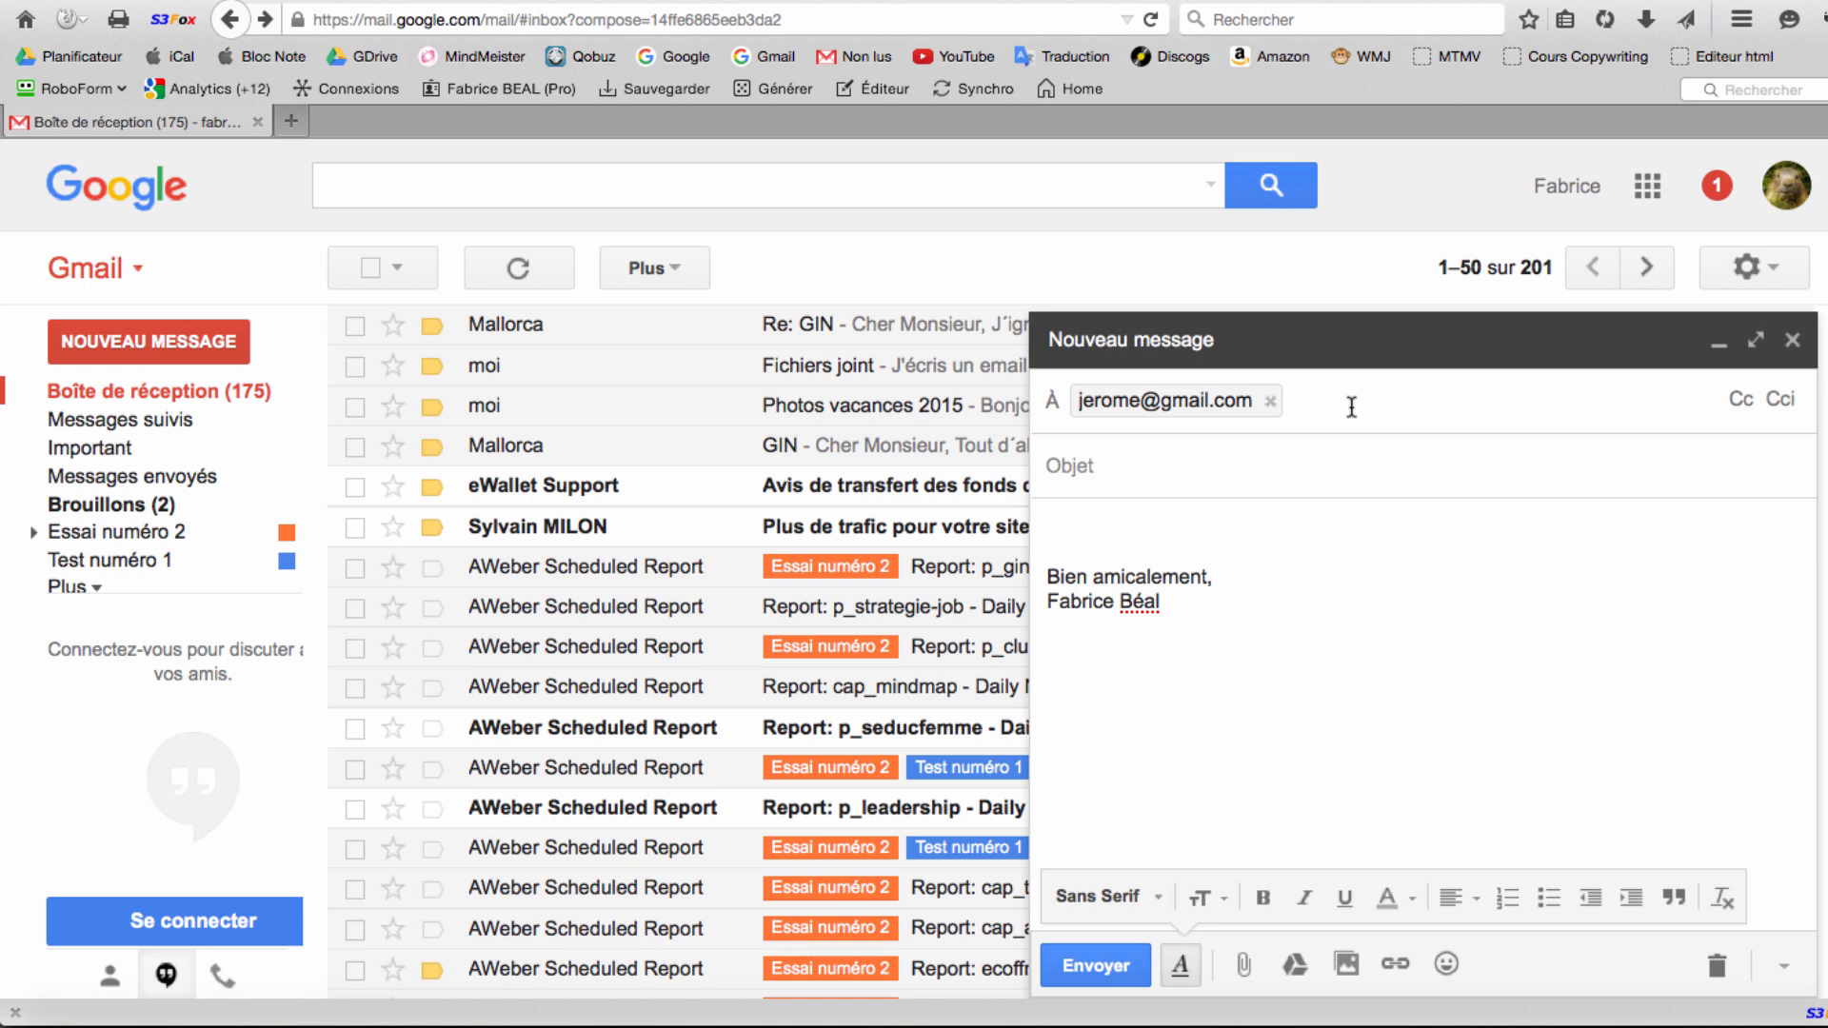
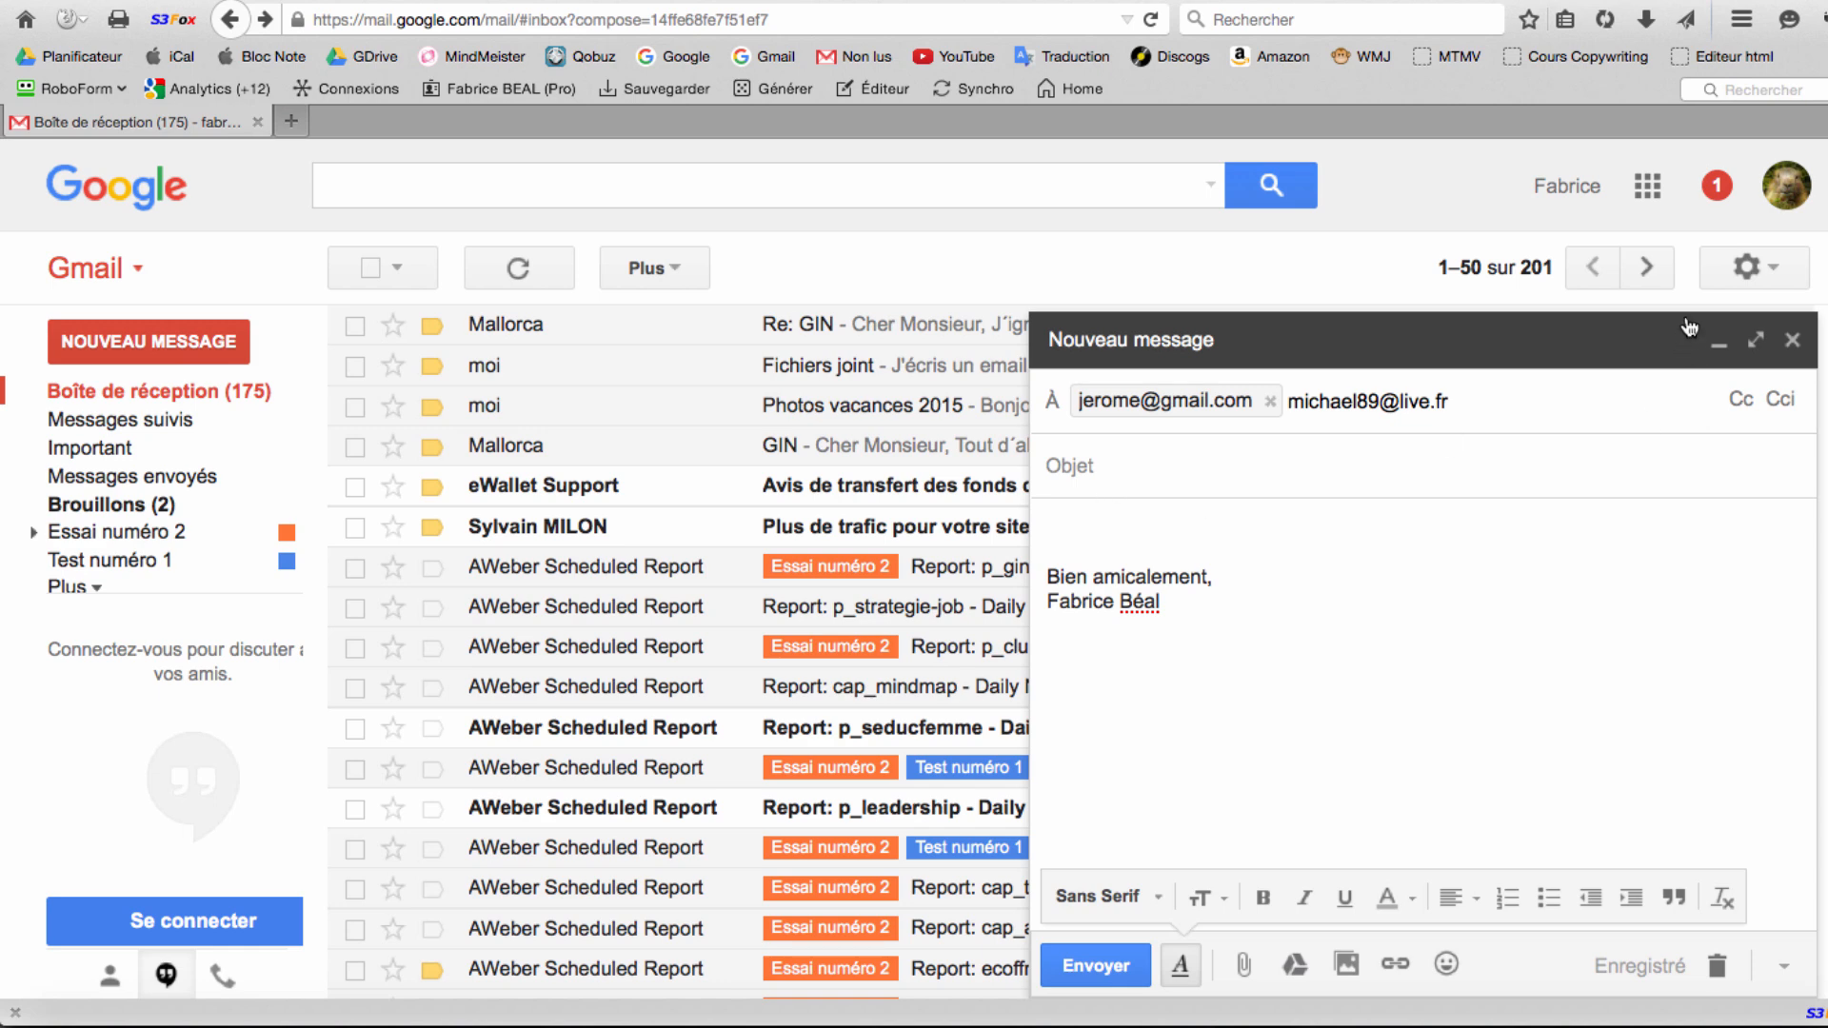
# Add a second recipient's live.fr address, correcting its domain, and confirm it as a chip.
pyautogui.press('Return')
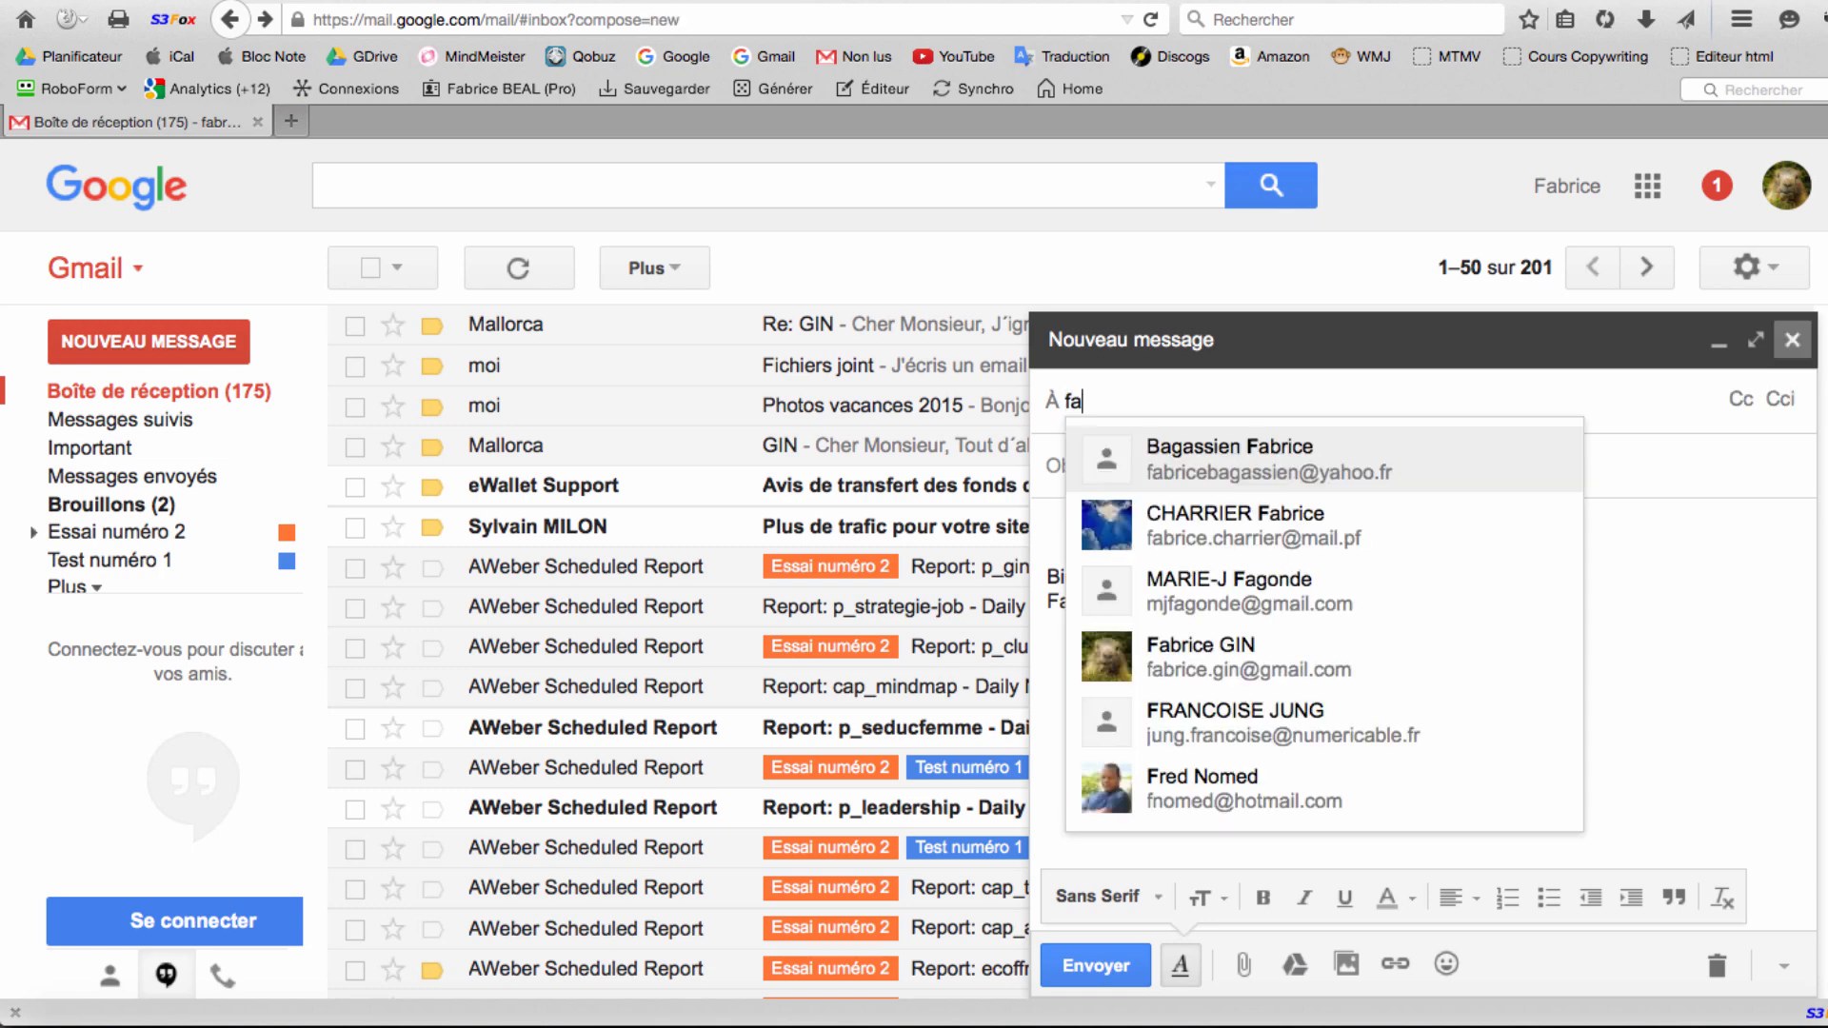
# Type the contact's first name into the new message's À field.
pyautogui.write('brice')
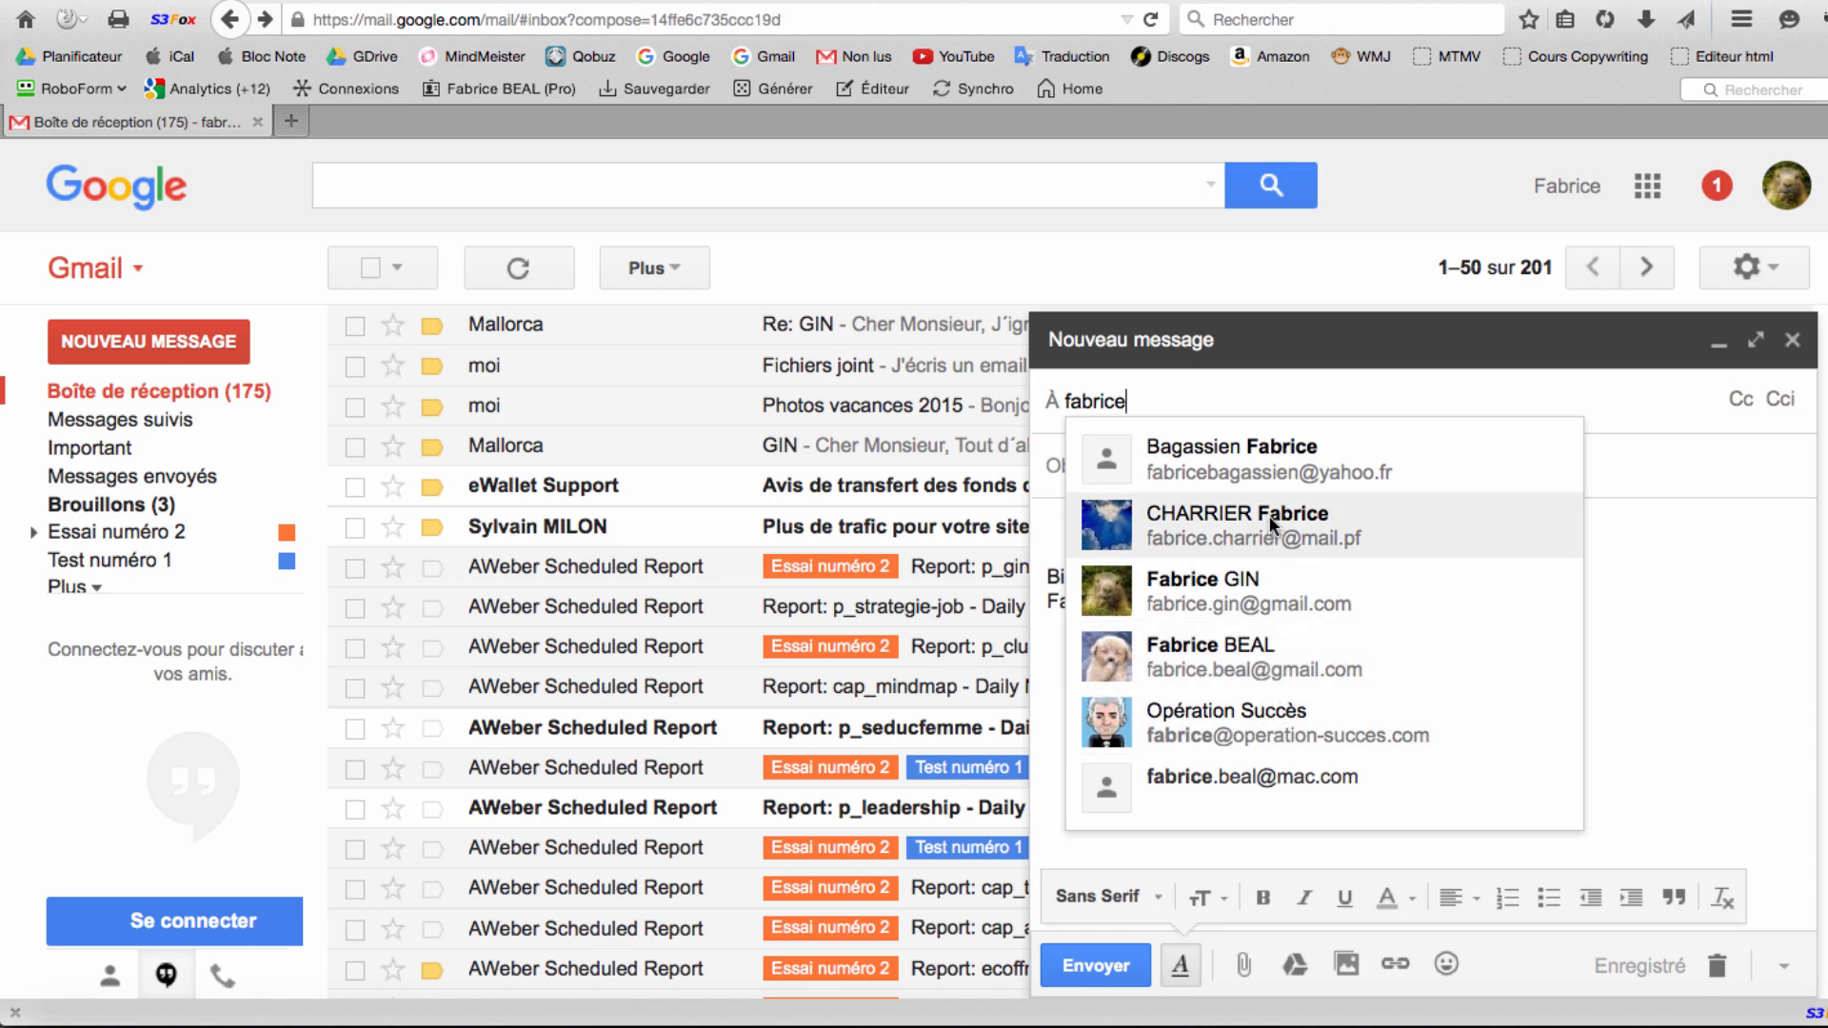
# Refine the typed name and pick the matching suggested contact as the sole recipient.
pyautogui.write('.')
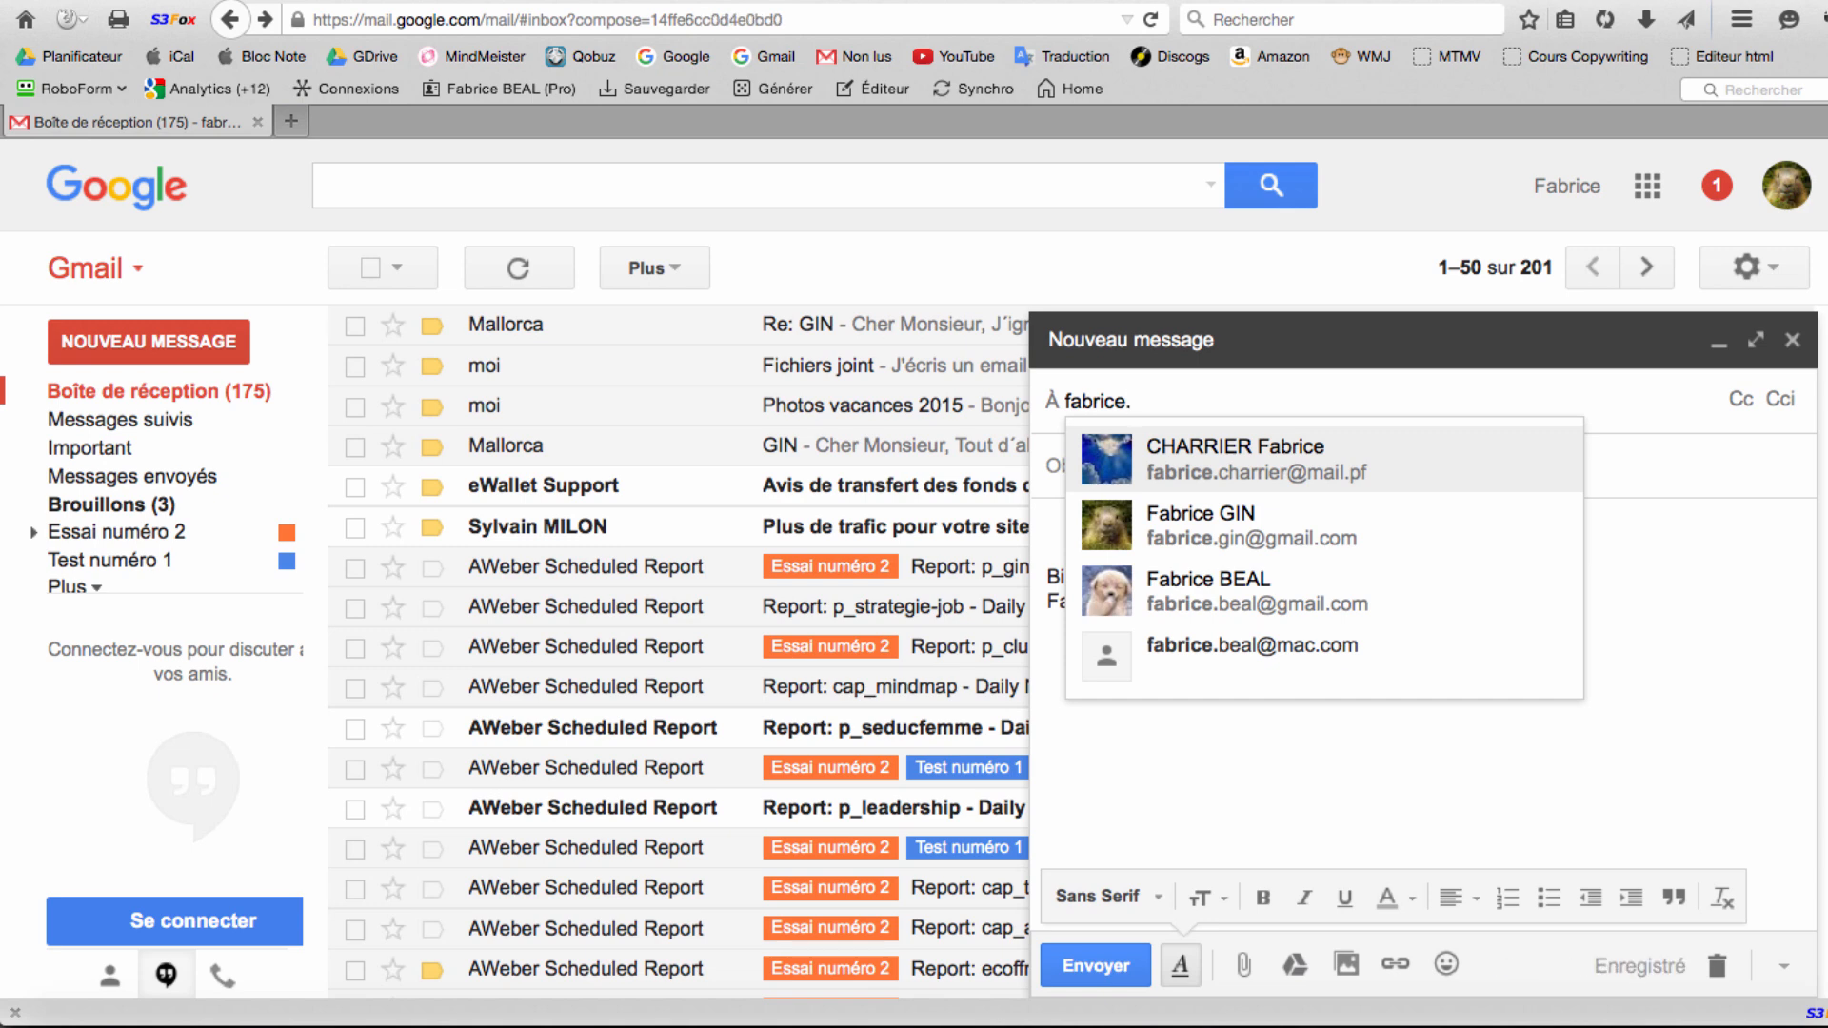
pyautogui.write('gin')
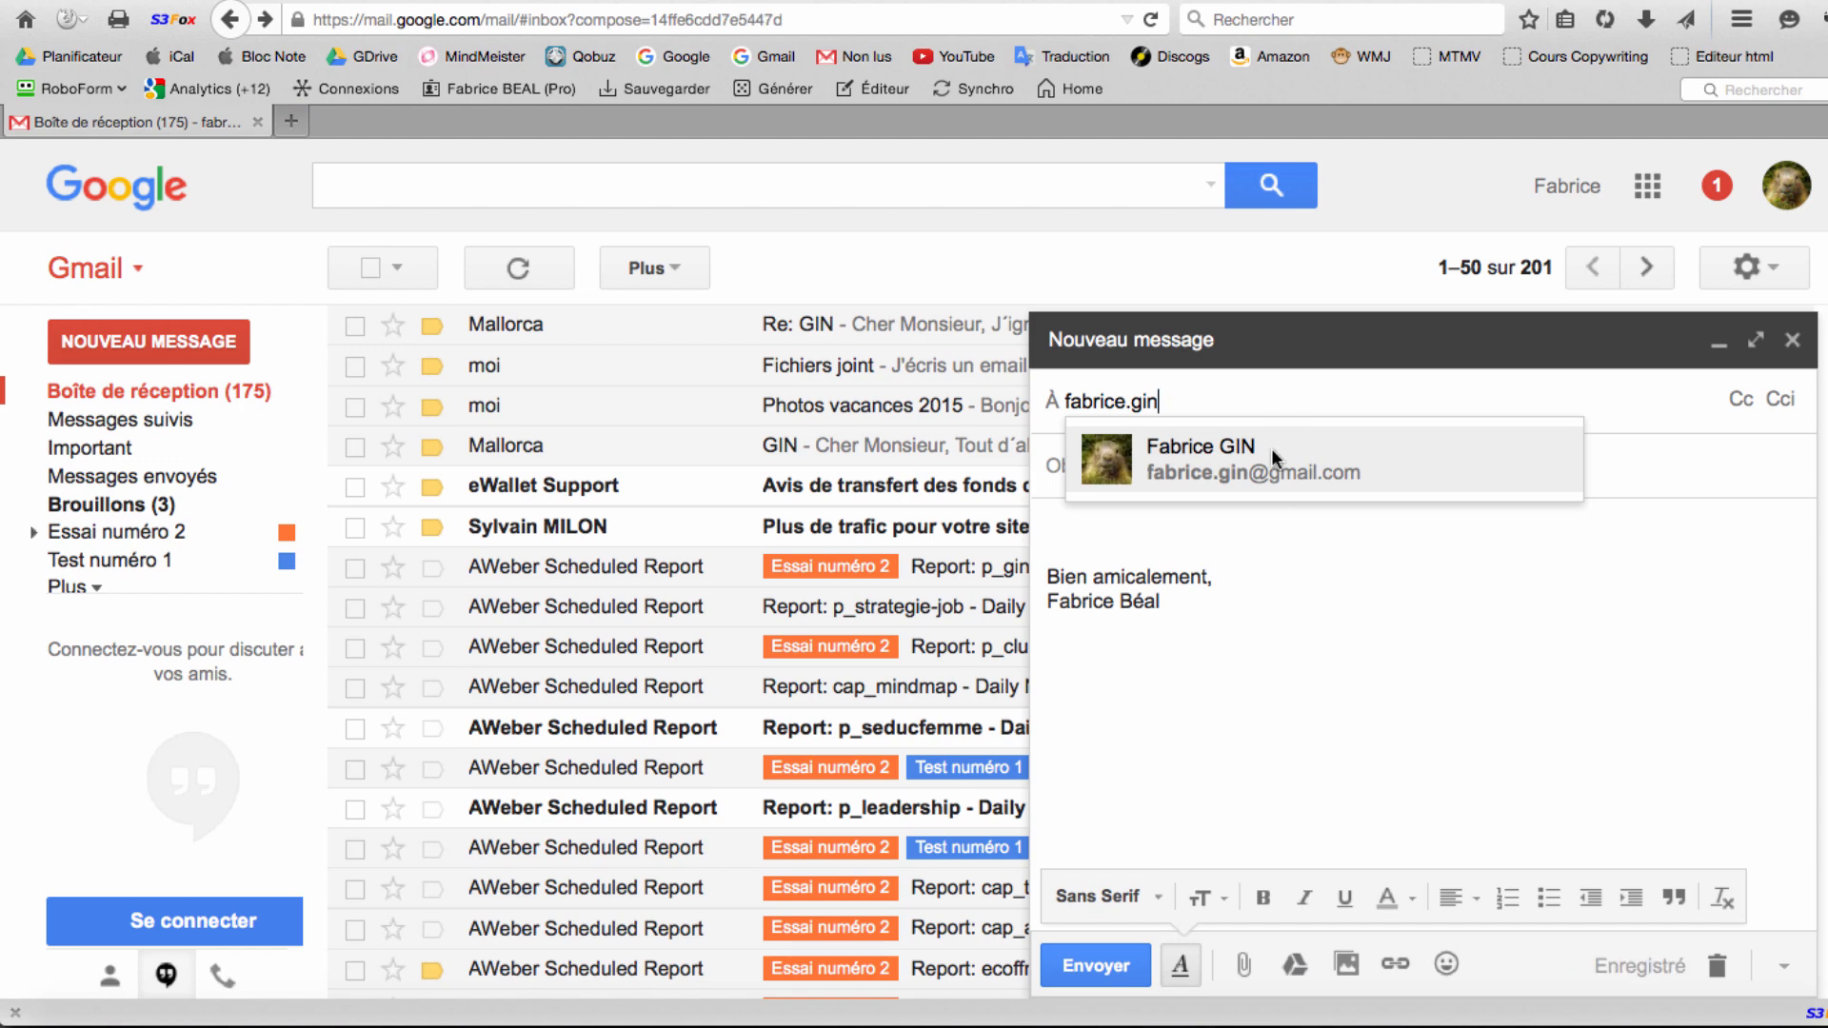
pyautogui.press('BackSpace')
pyautogui.press('BackSpace')
pyautogui.press('BackSpace')
pyautogui.press('BackSpace')
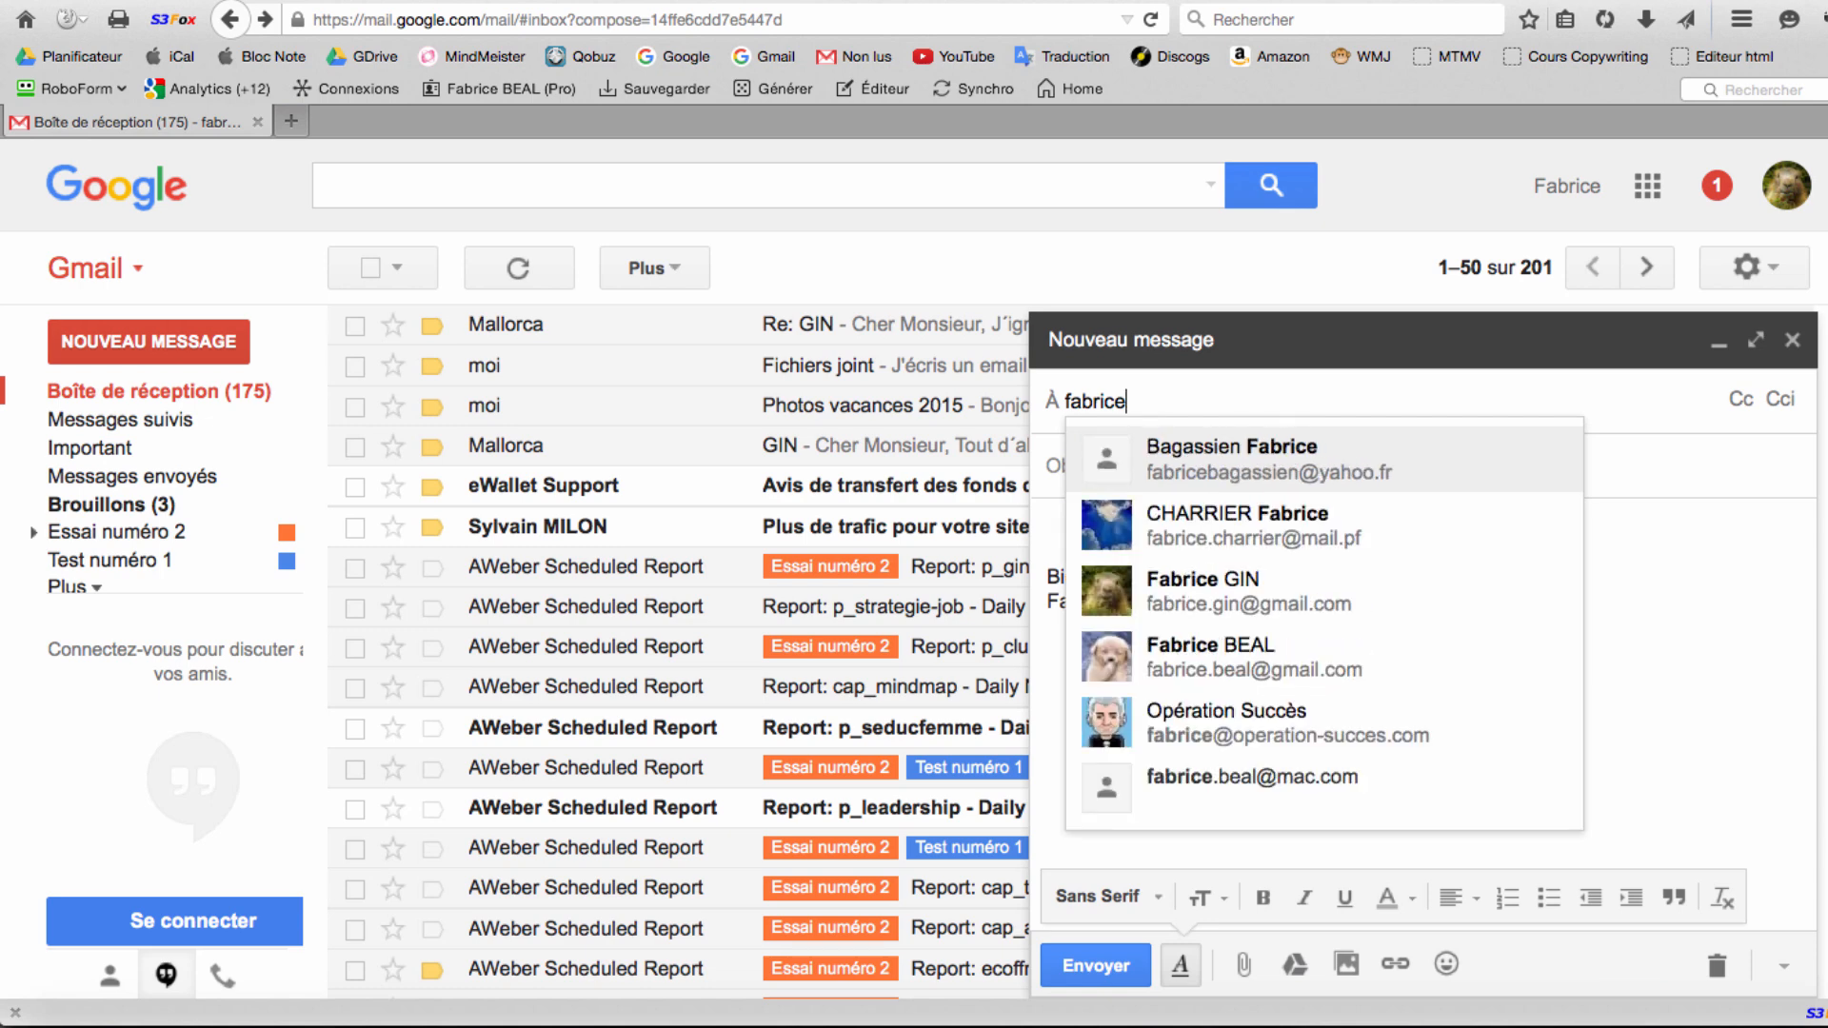
pyautogui.click(1250, 601)
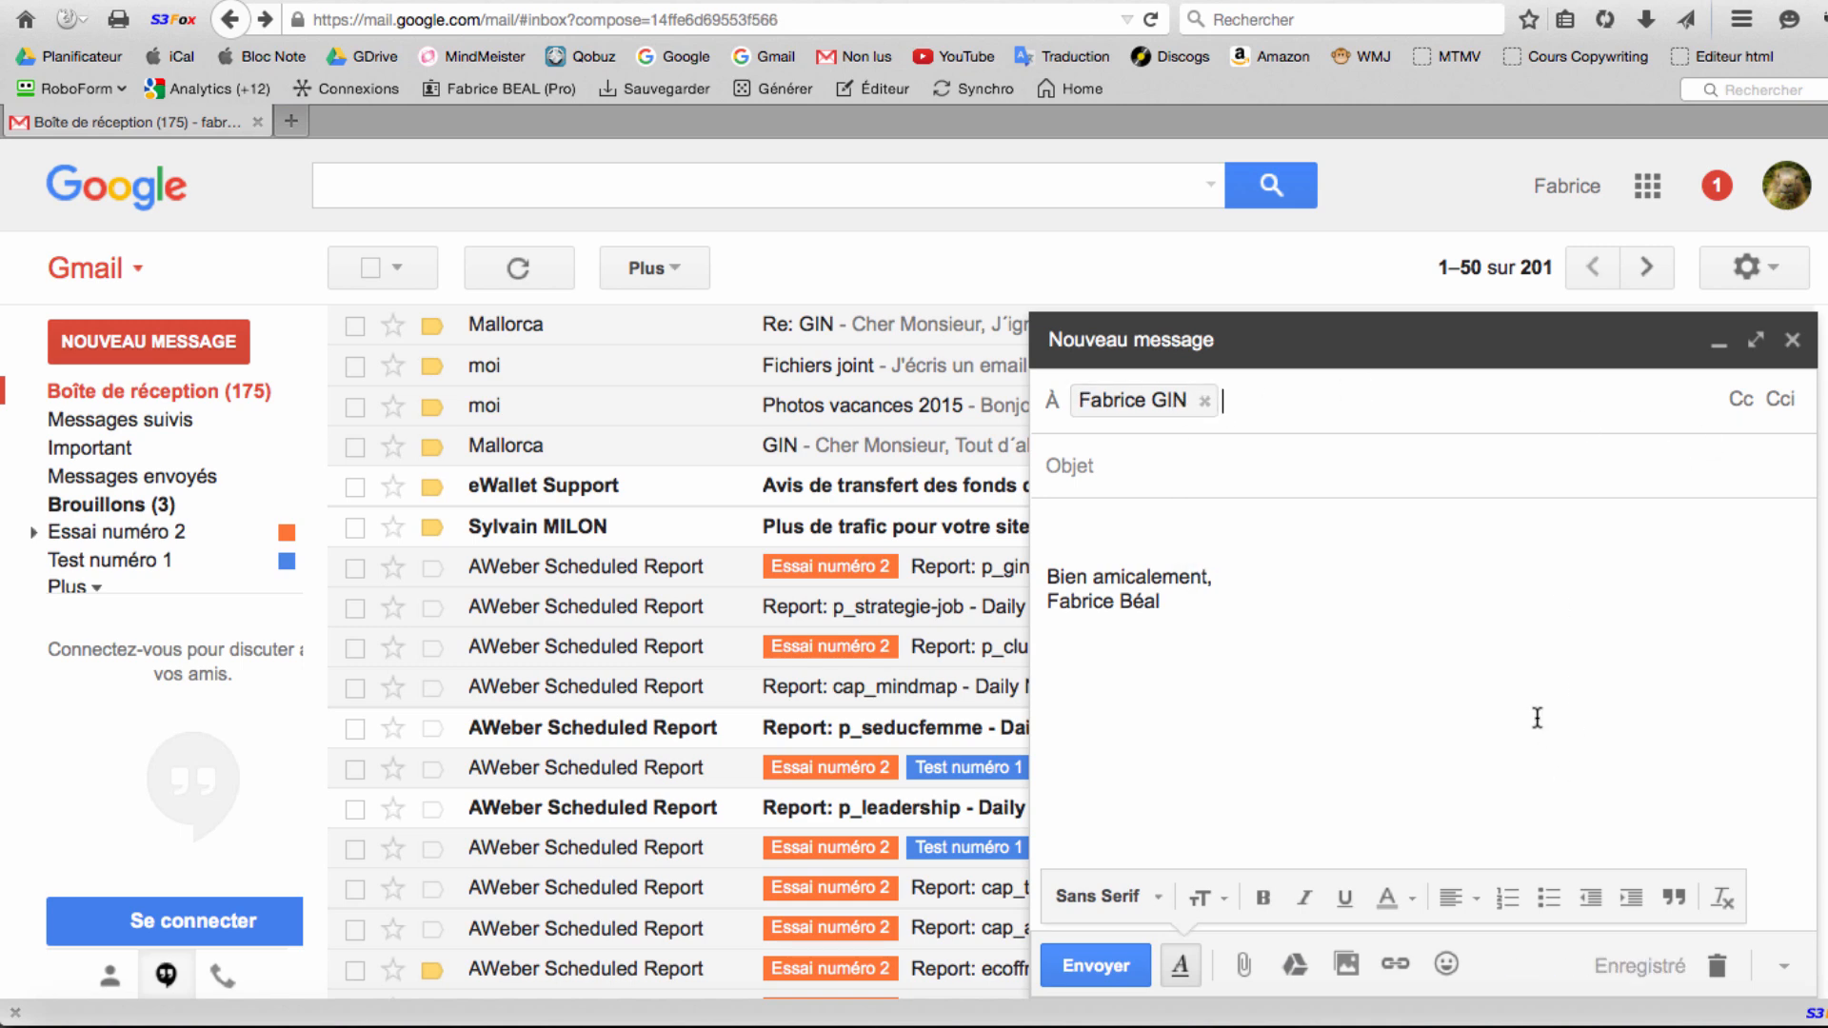
pyautogui.click(1203, 484)
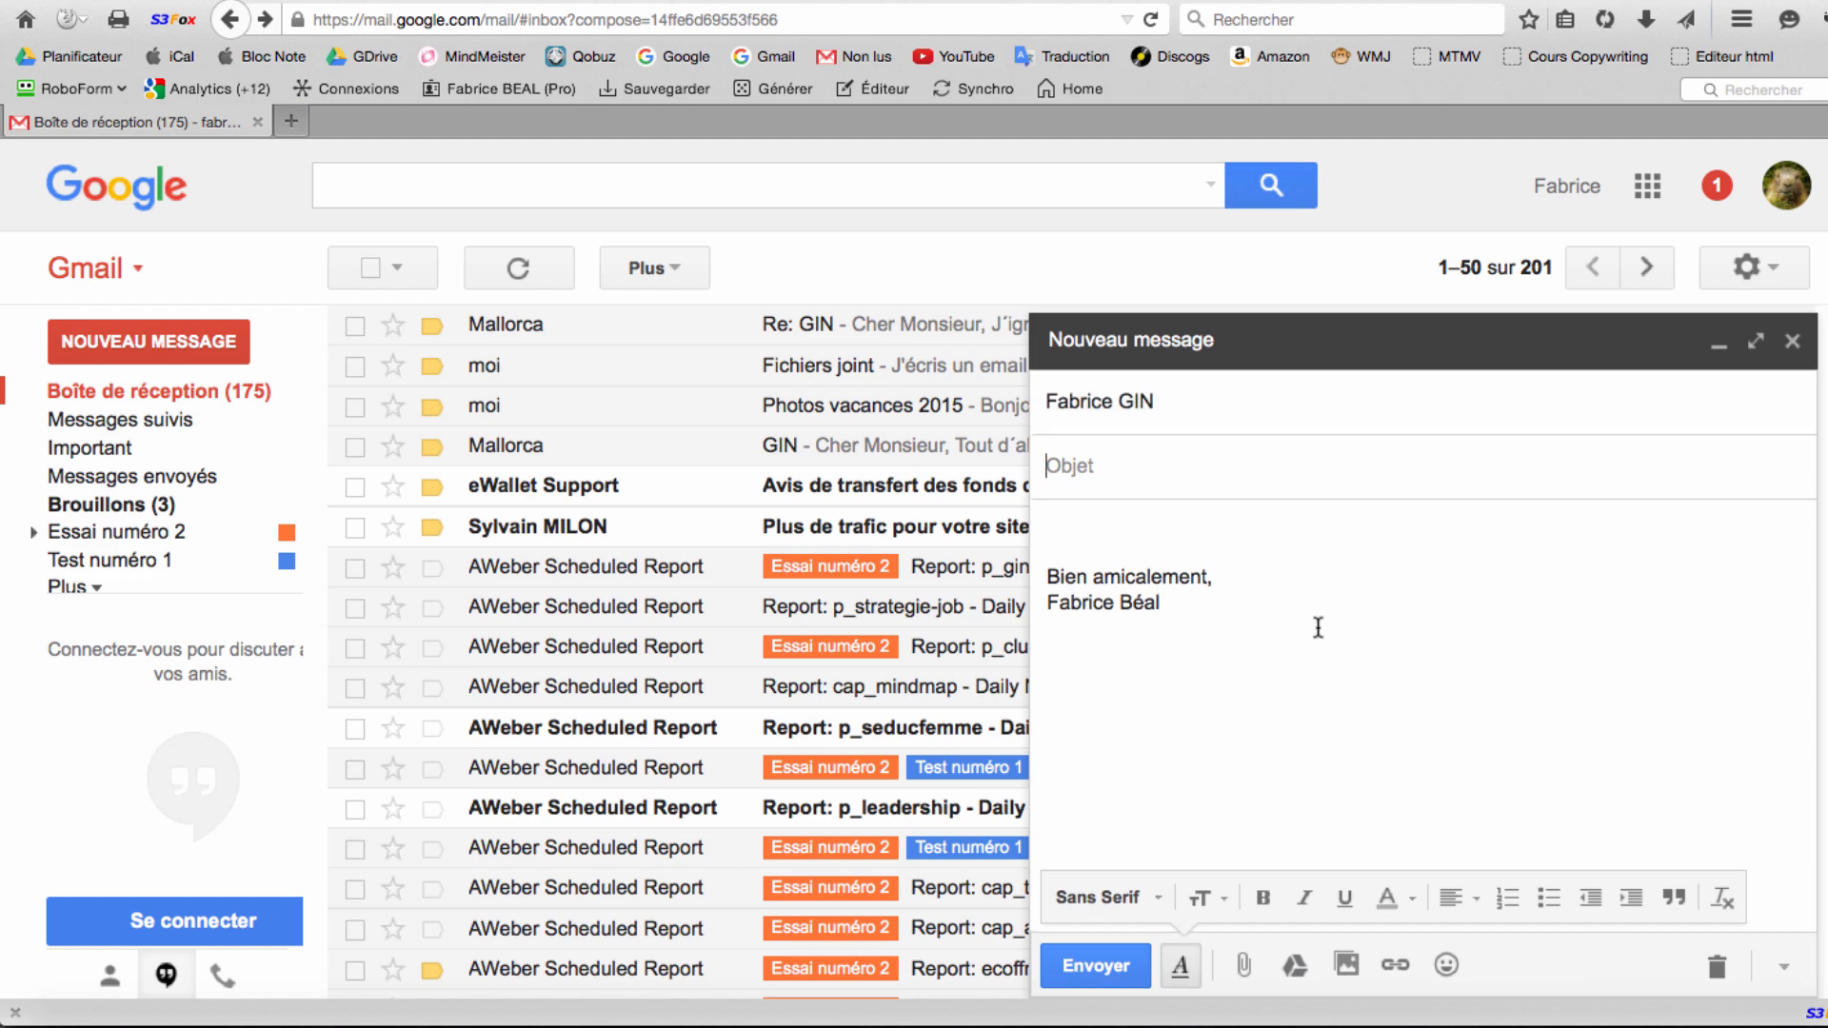
# Enter subject 'Titre du message' and a two-line body: 'Bonjour,' / 'Voici les photos des vacances'.
pyautogui.write('Titre du message')
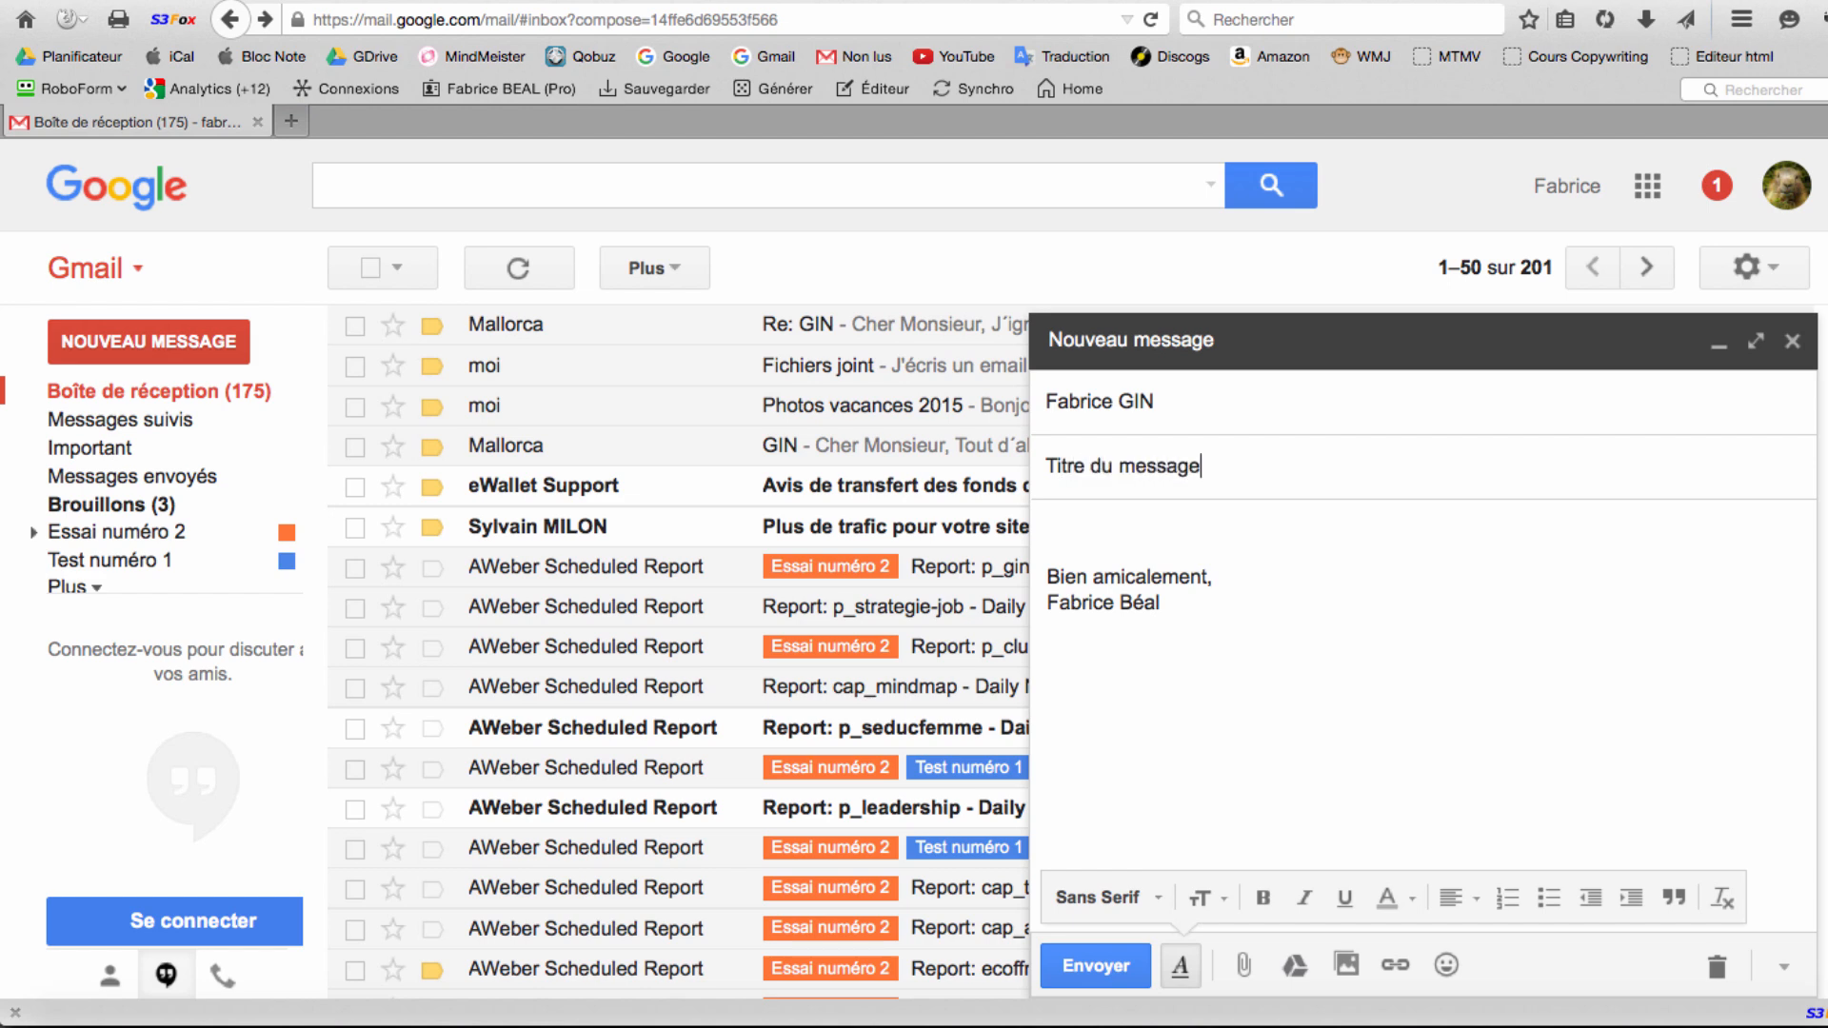
pyautogui.click(1180, 530)
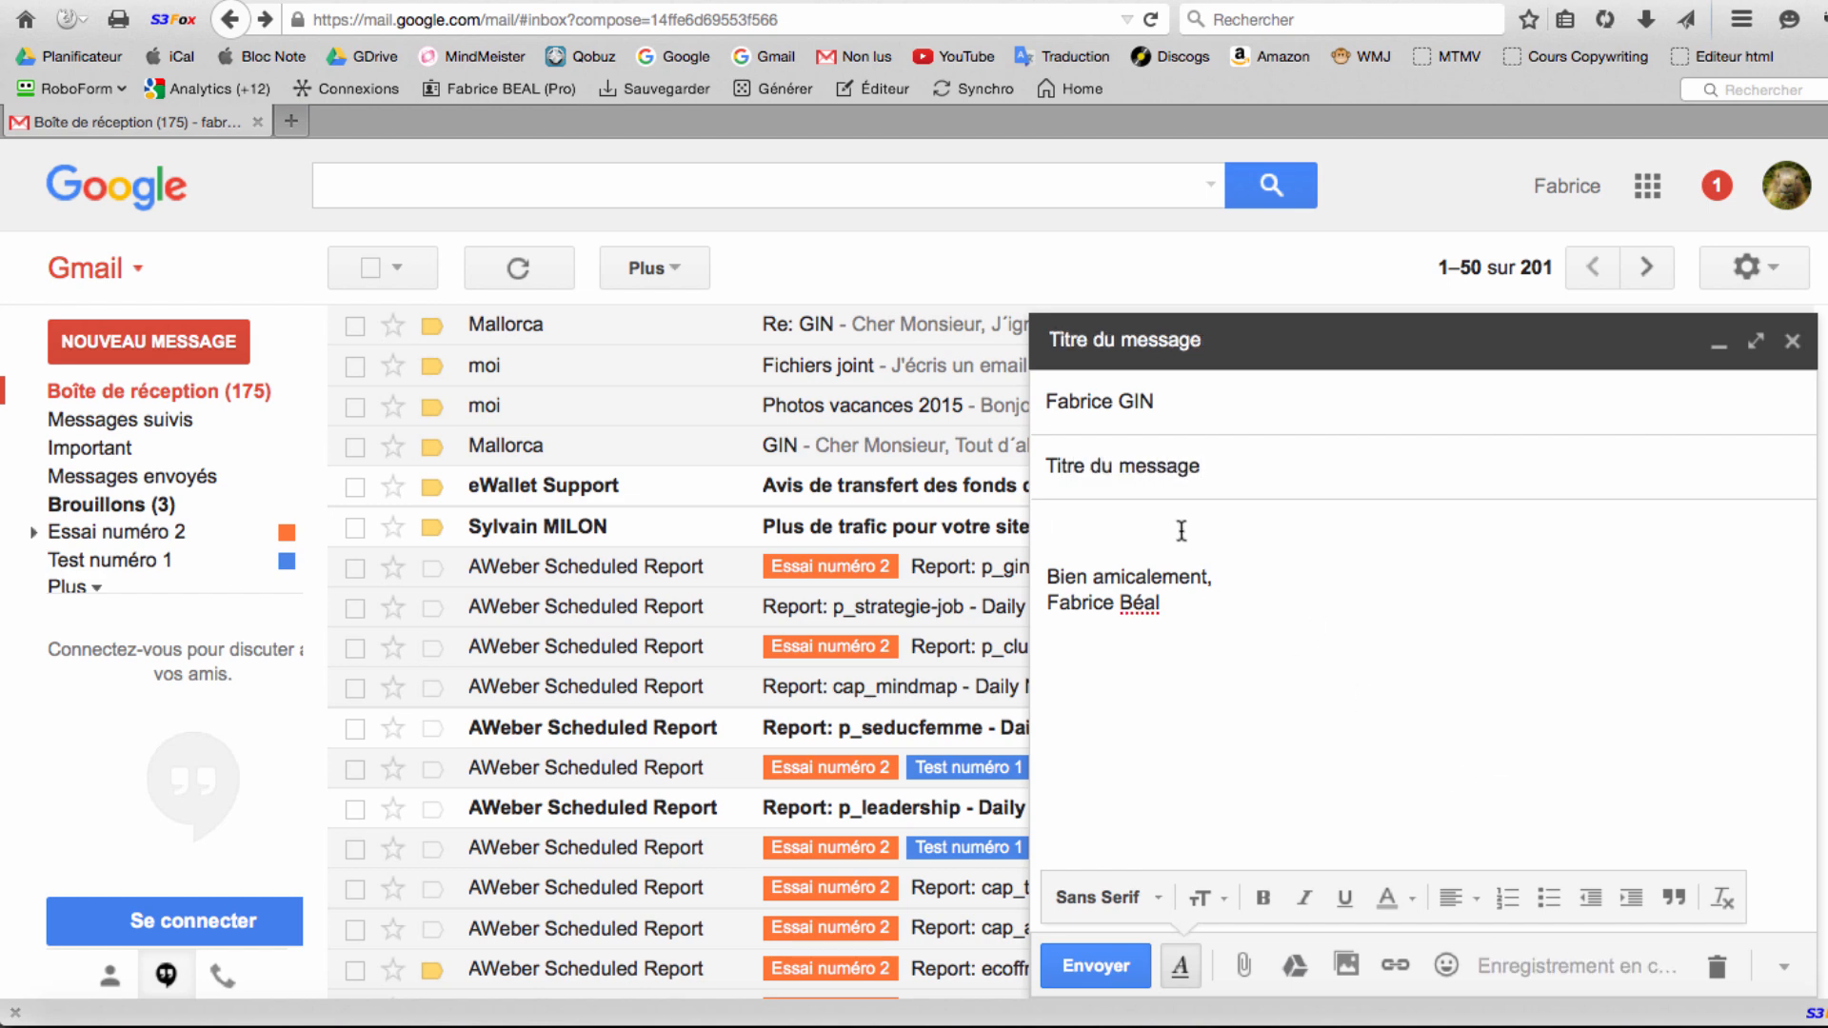
pyautogui.write('Bonjour,')
pyautogui.press('Return')
pyautogui.press('Return')
pyautogui.write('Voici ')
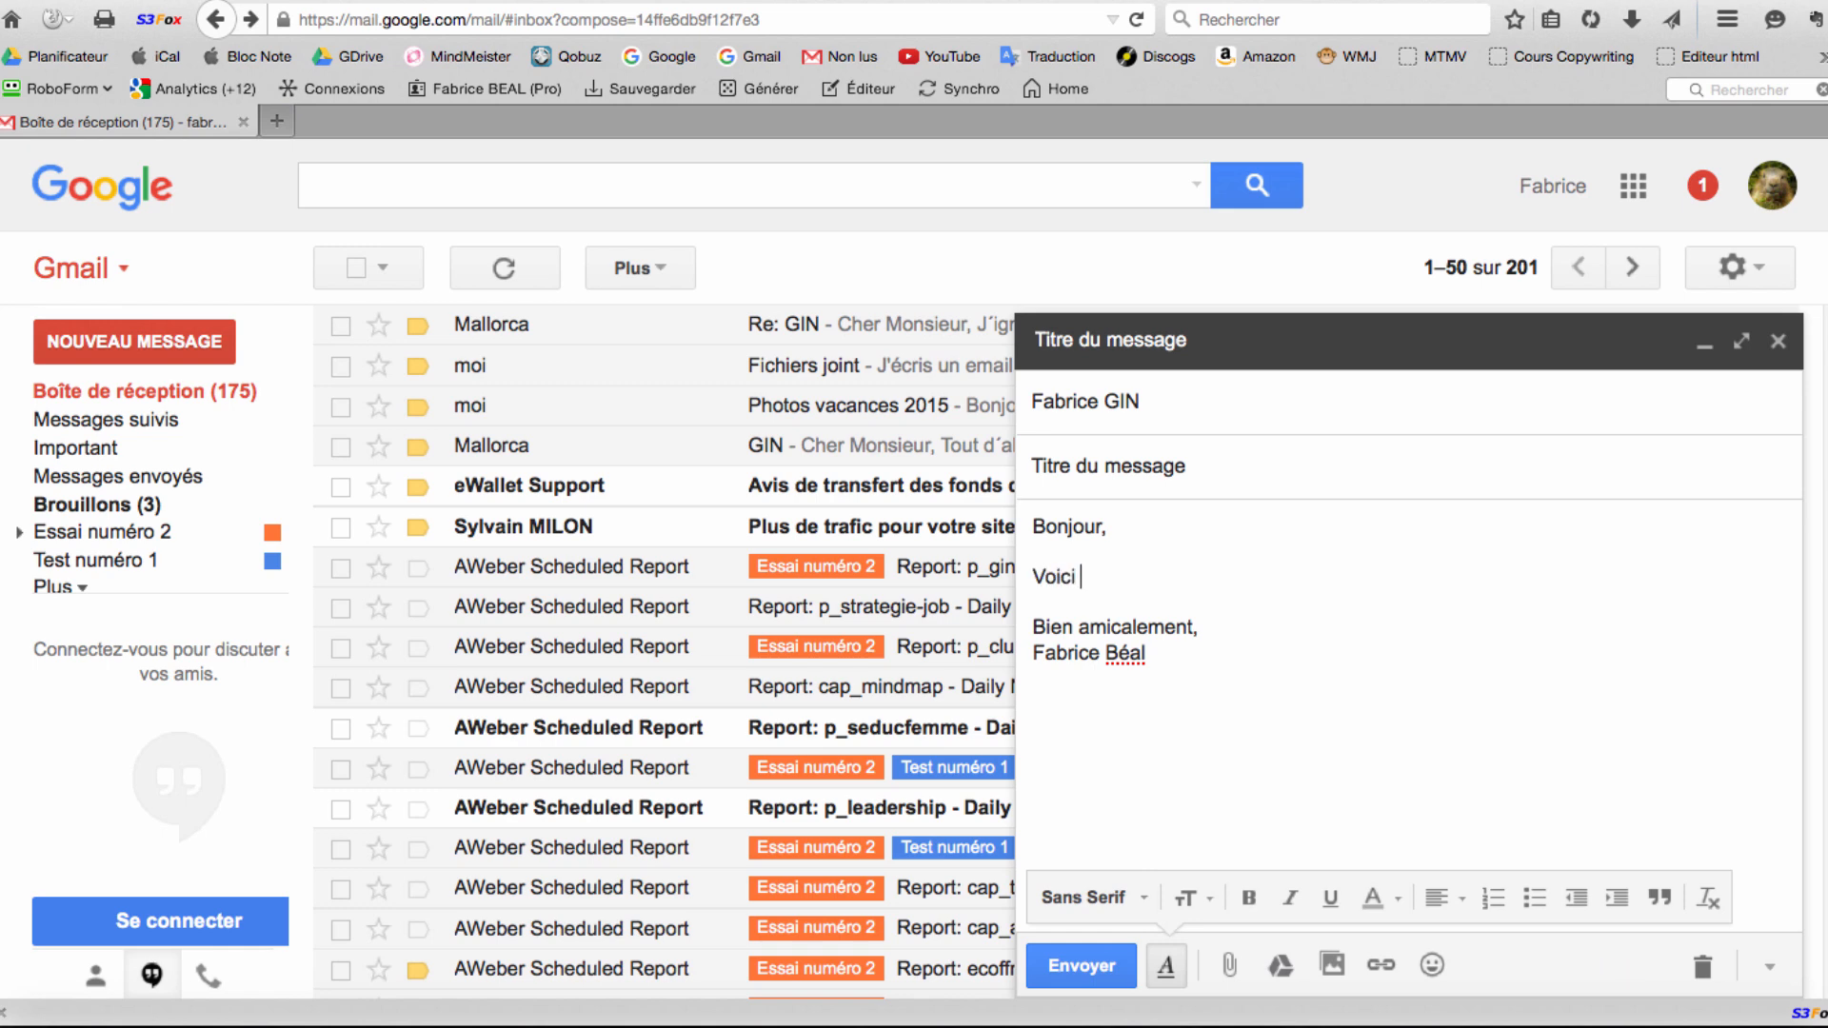
pyautogui.write('les photos des vacances')
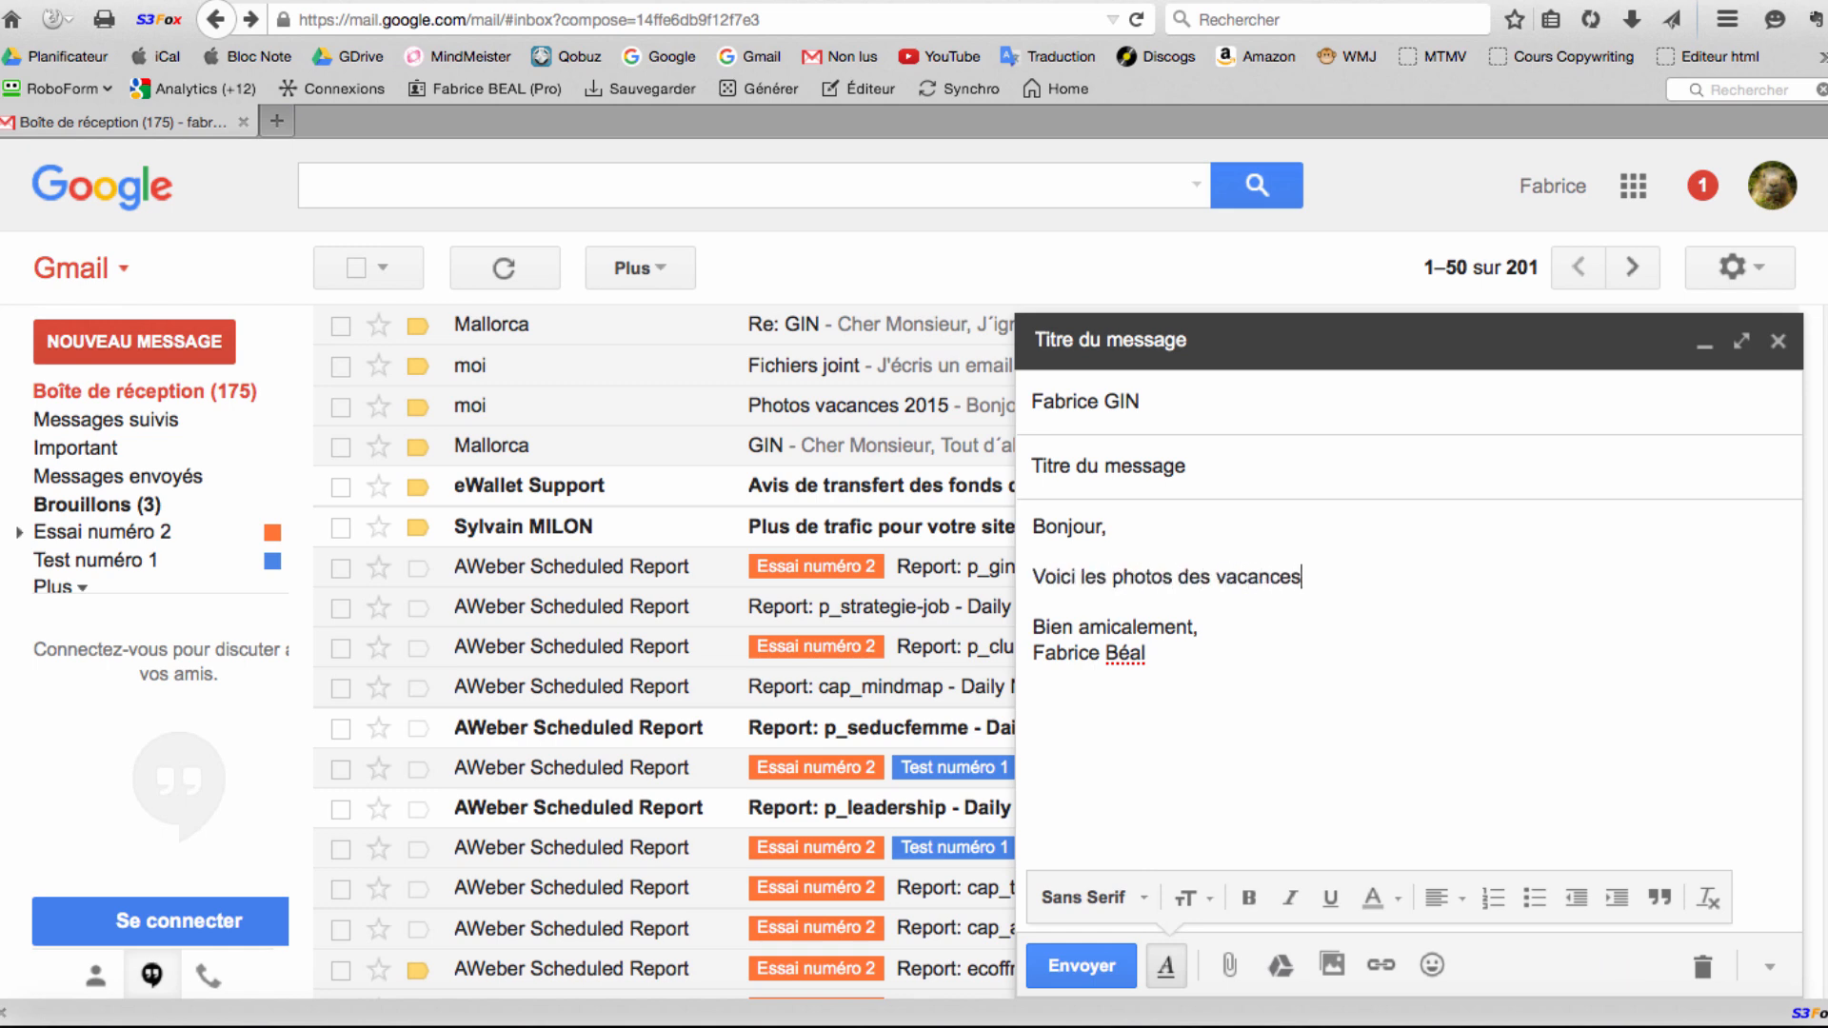
pyautogui.click(1288, 471)
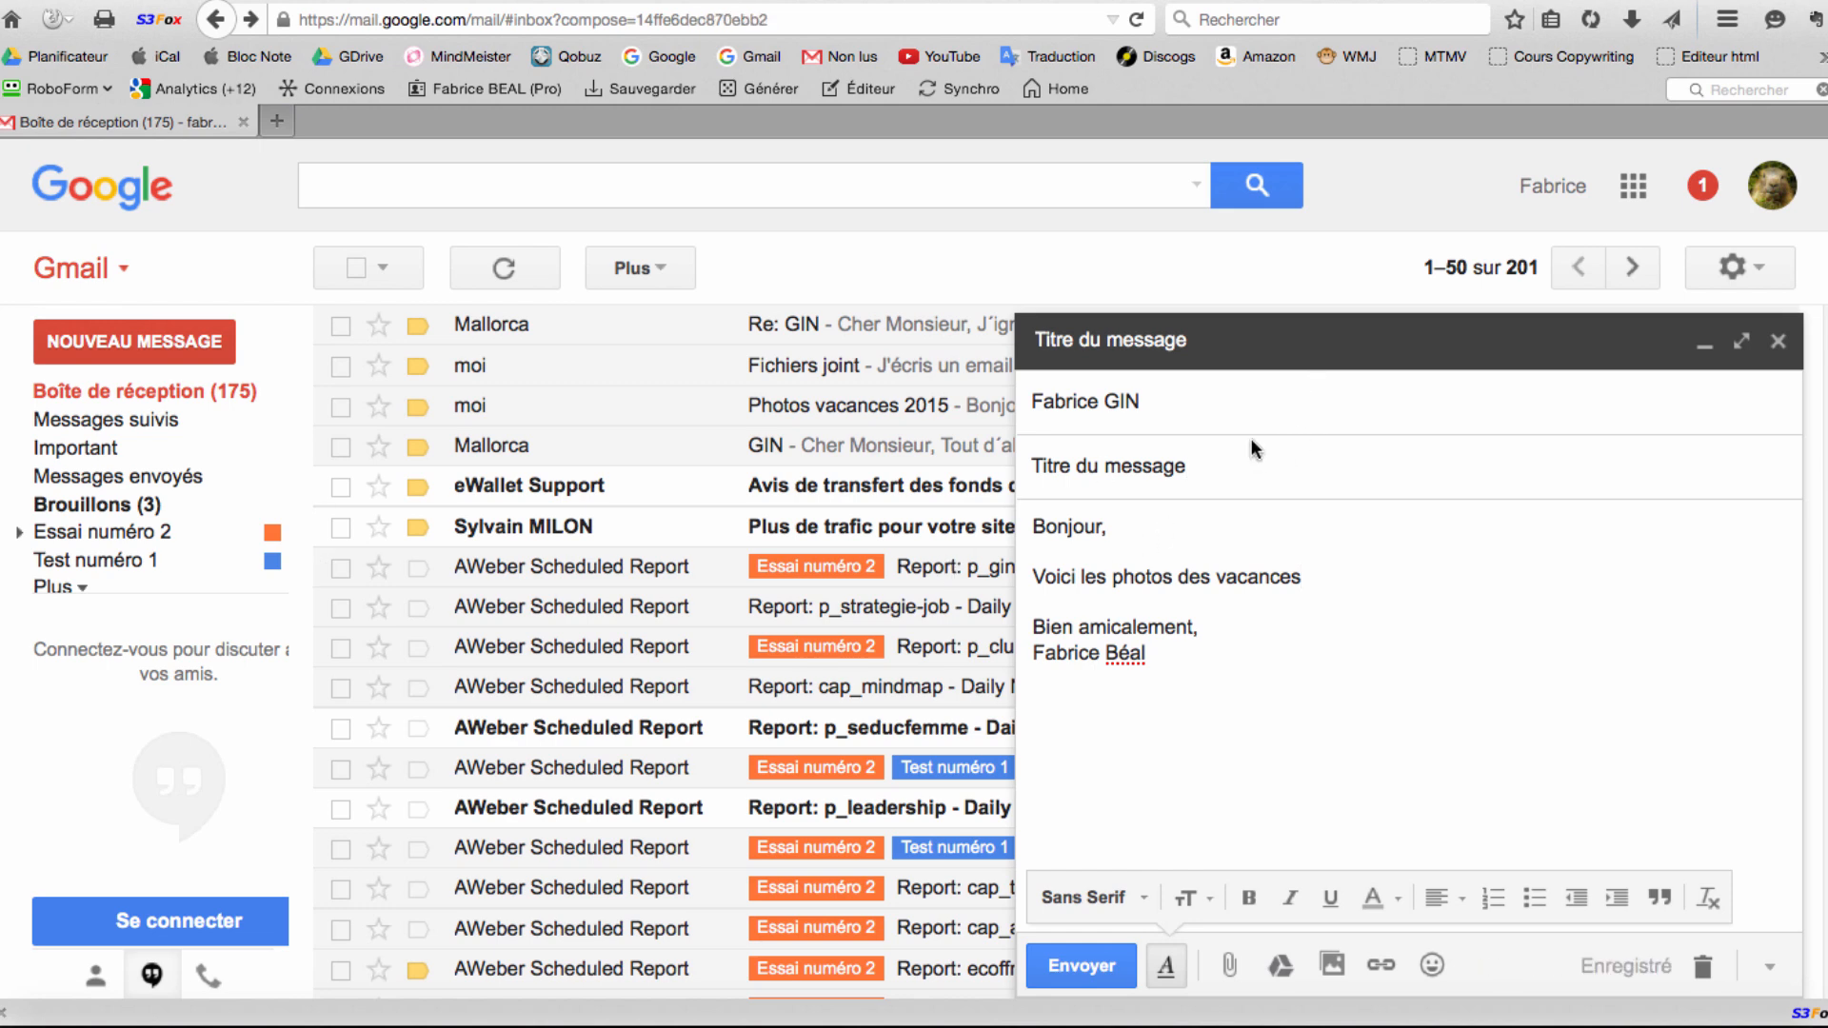
# Add a second recipient's orange.fr address to the To field as a chip.
pyautogui.click(1253, 406)
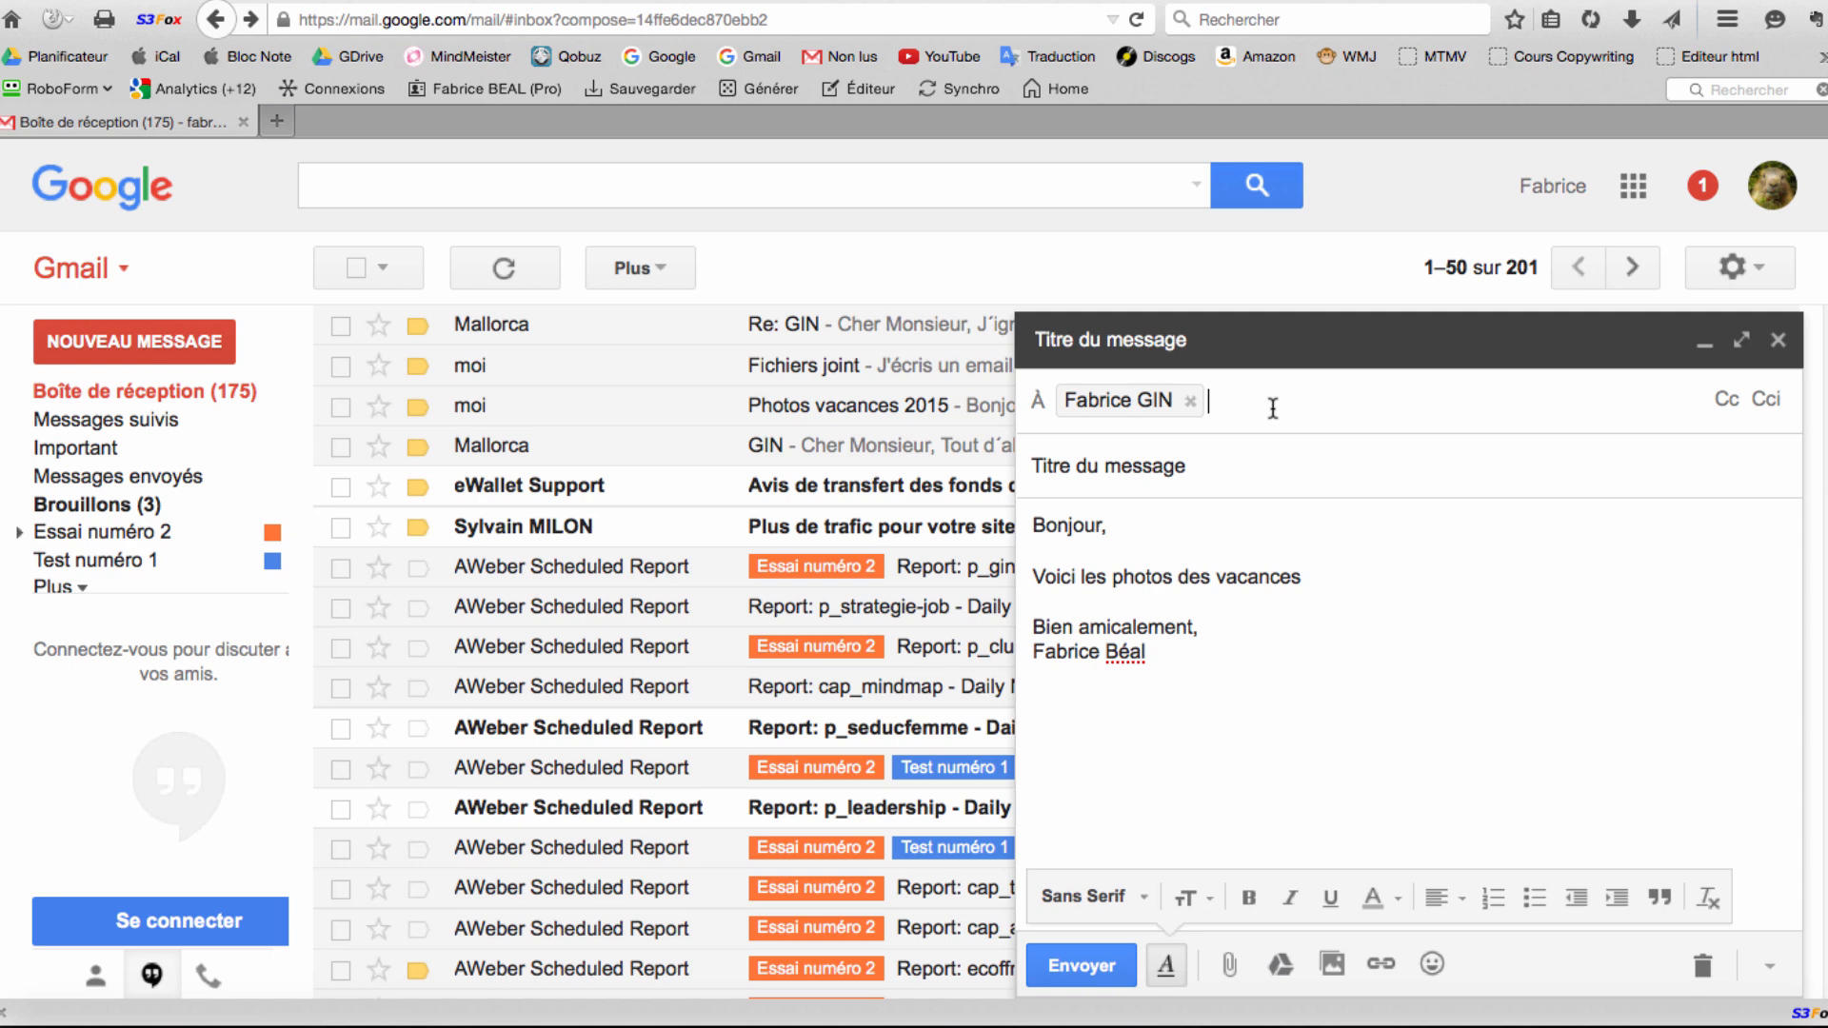
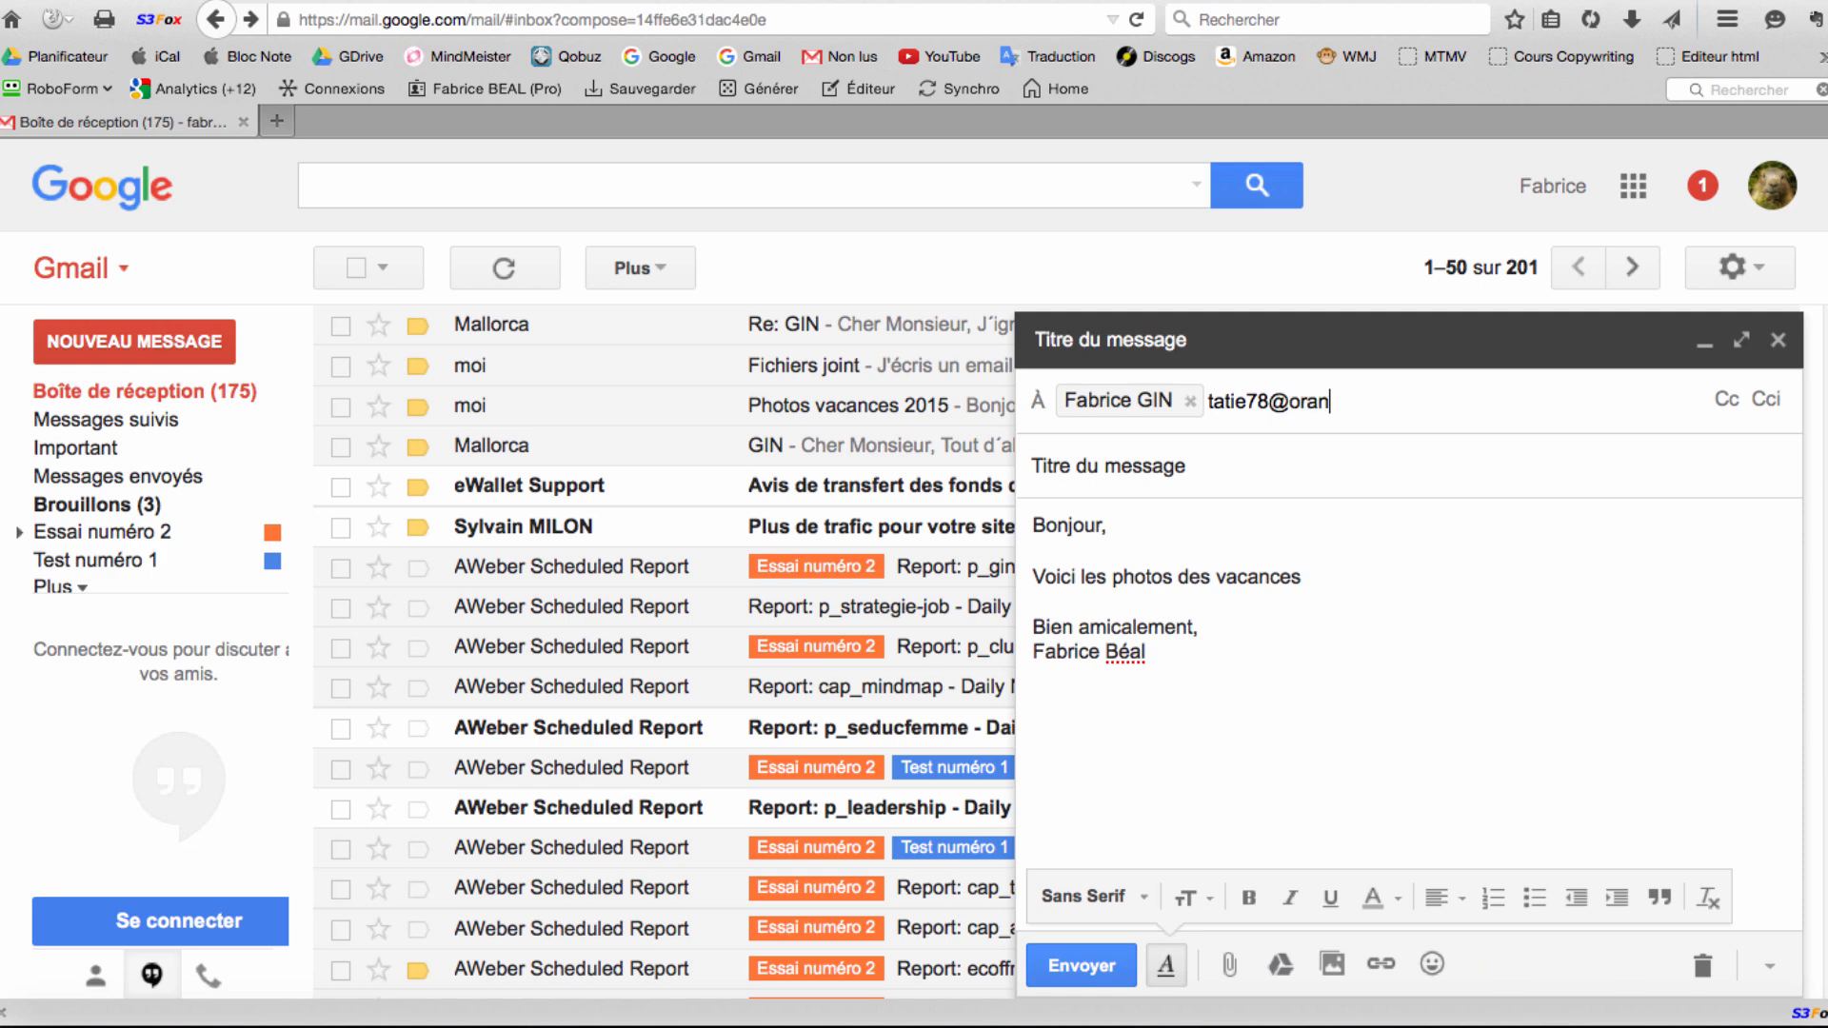
pyautogui.press('Return')
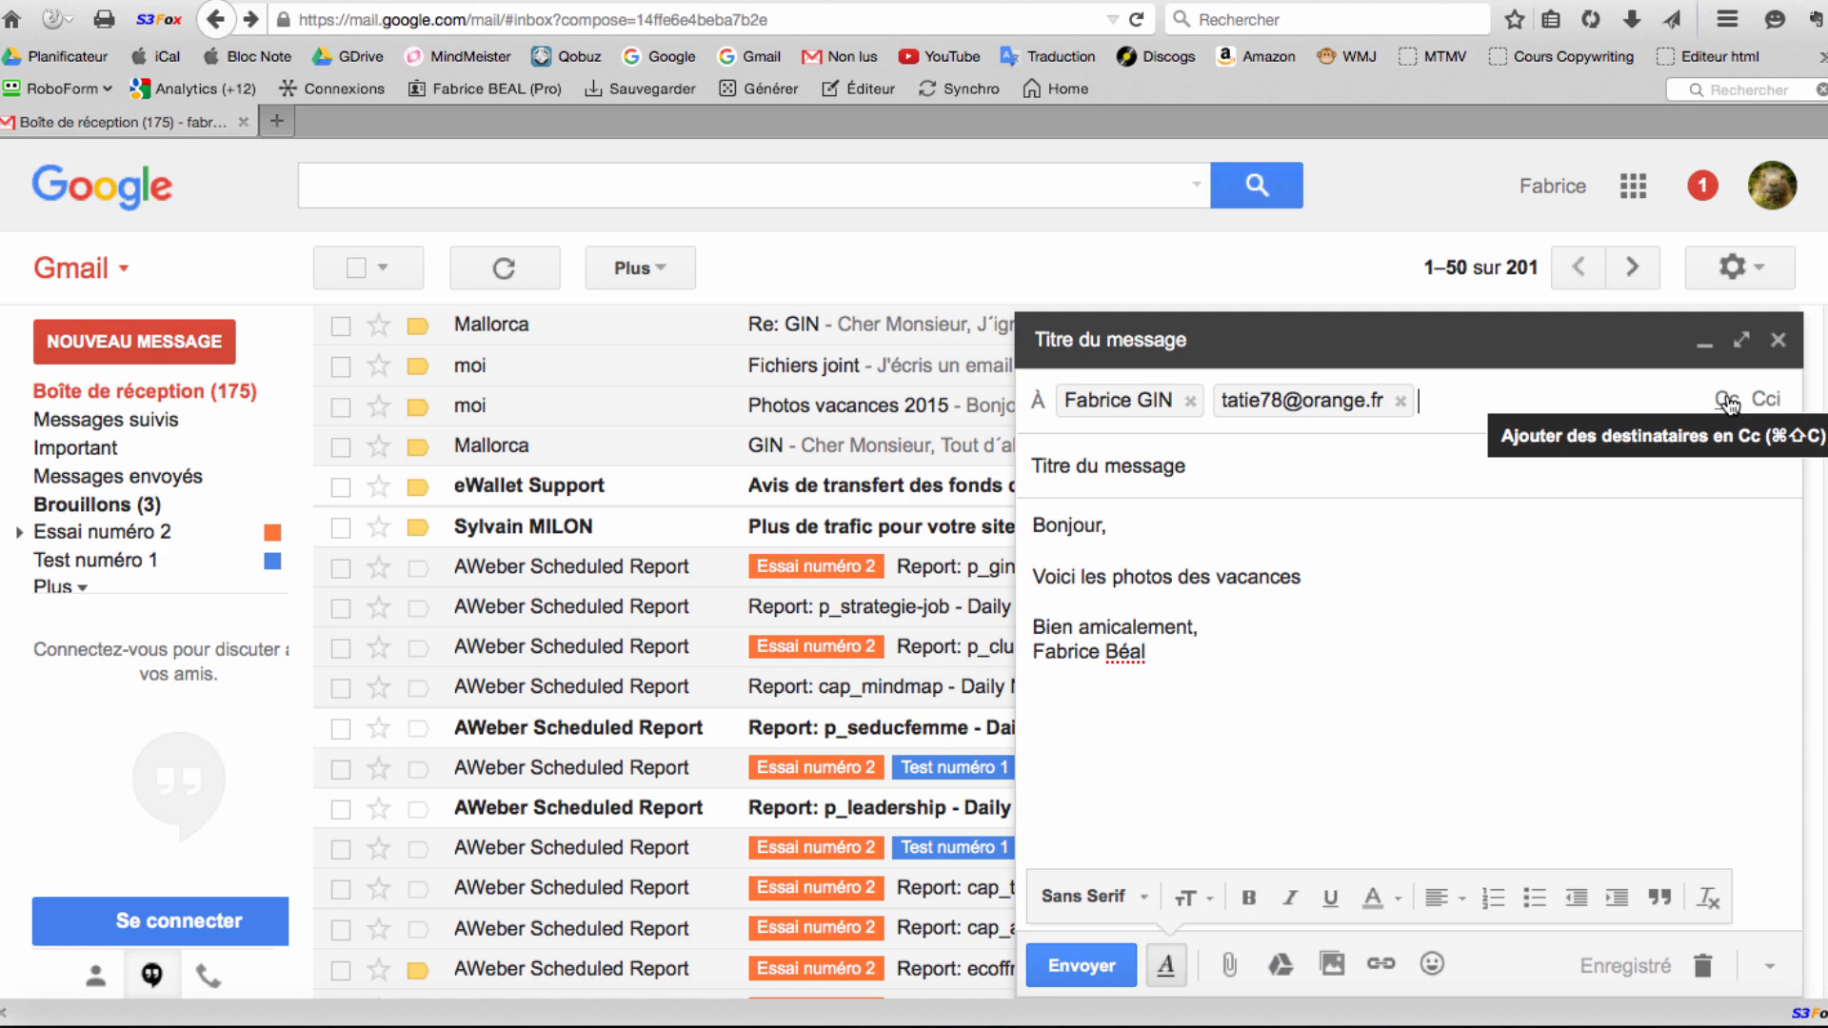
# Reveal the Cc and Cci rows and enter the supervisor's blind-copy address, fixing its domain.
pyautogui.click(1728, 401)
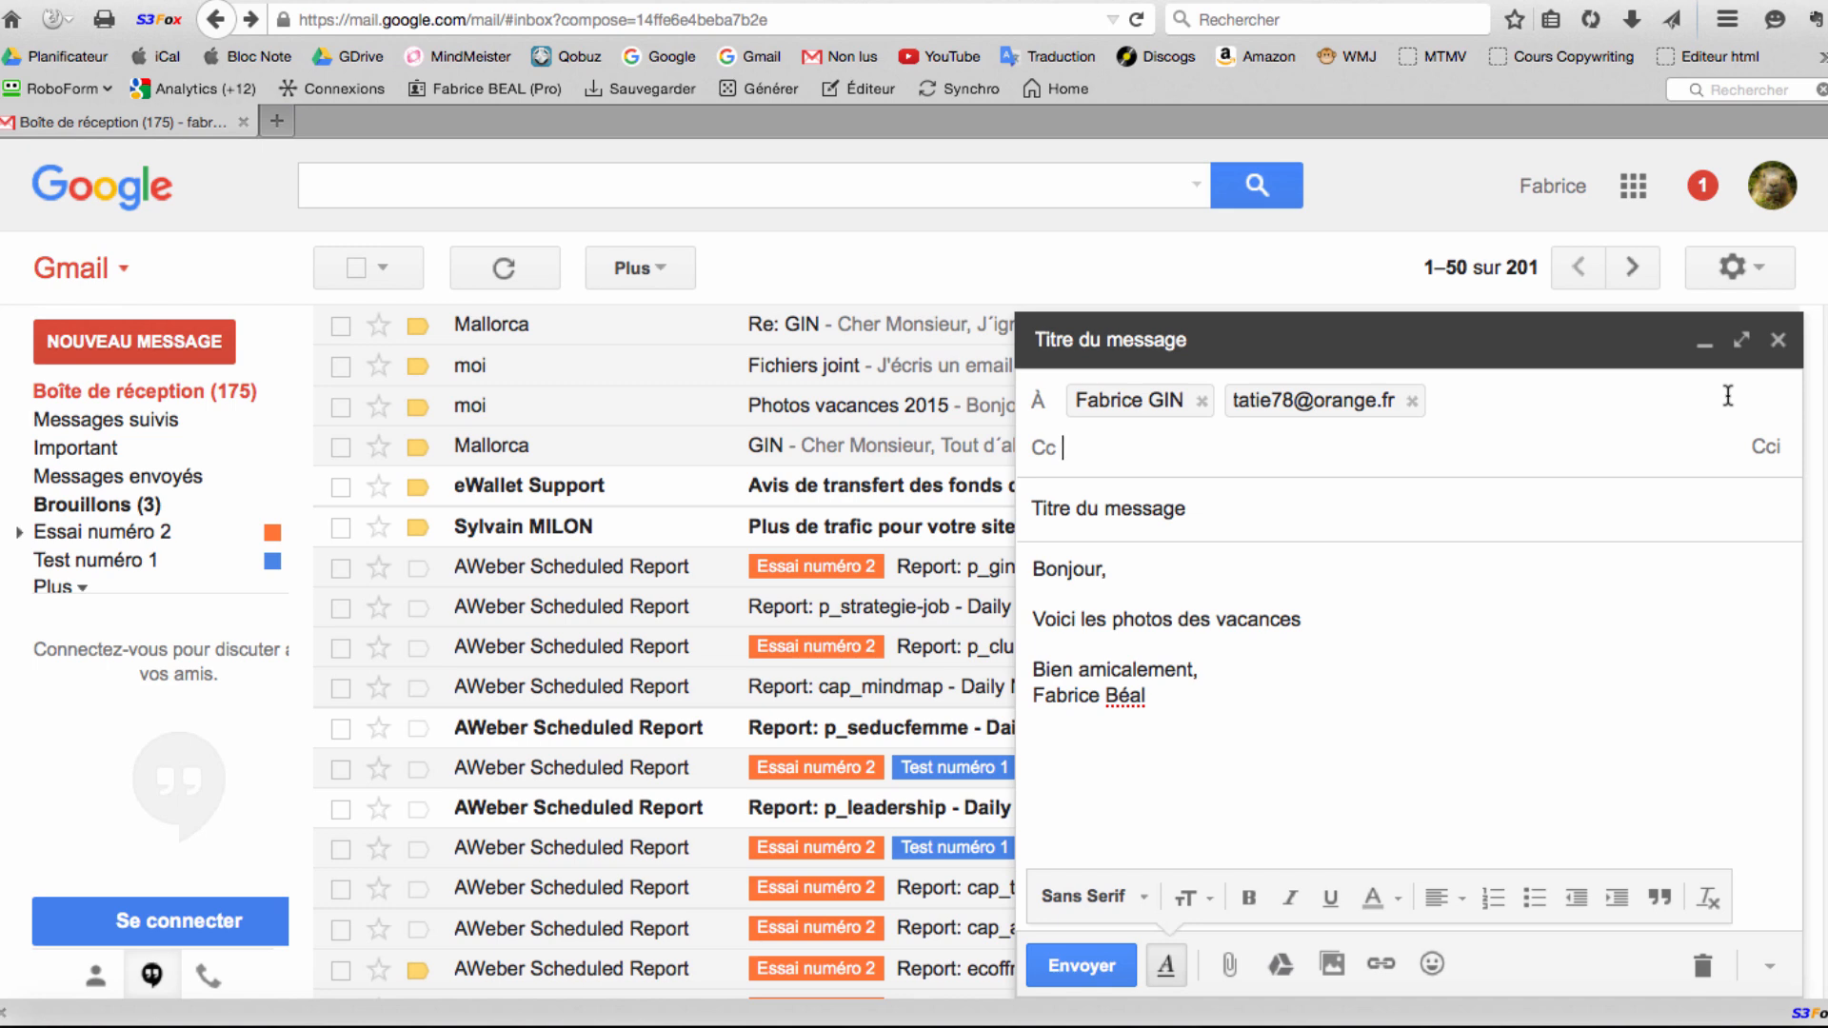
pyautogui.click(1473, 406)
pyautogui.click(1090, 451)
pyautogui.moveTo(1142, 401)
pyautogui.click(1766, 449)
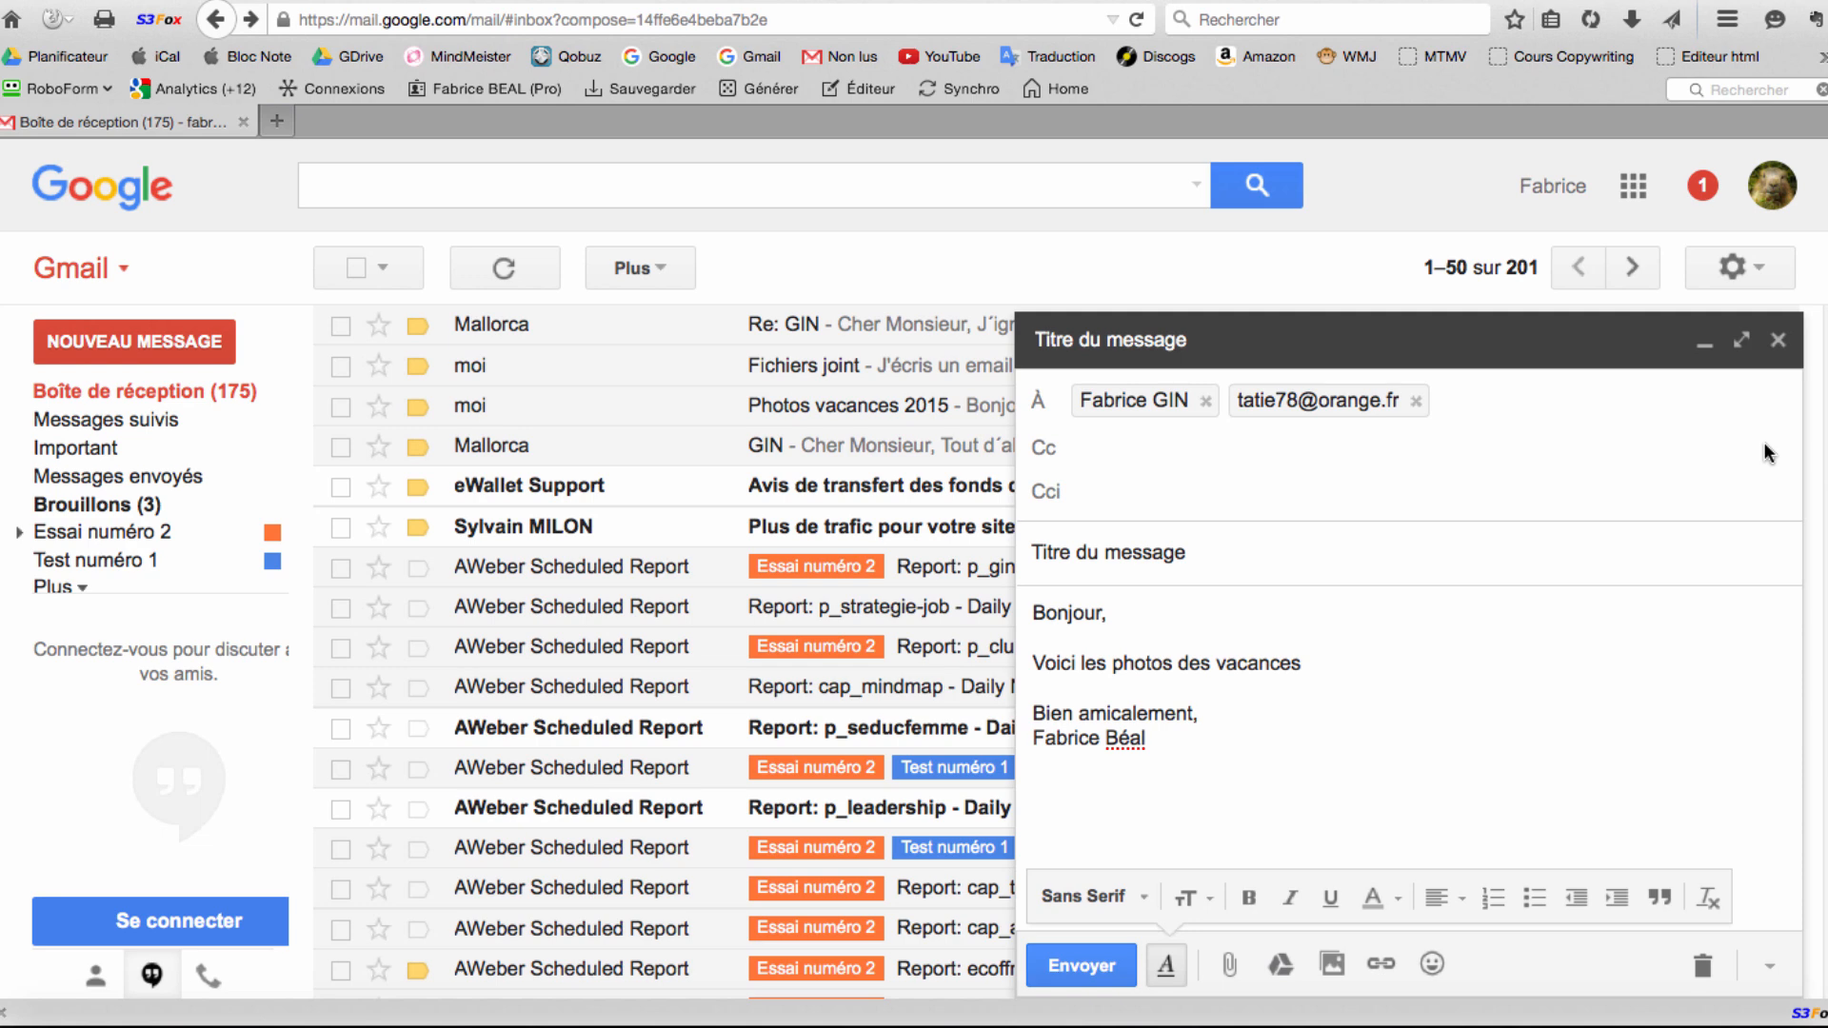
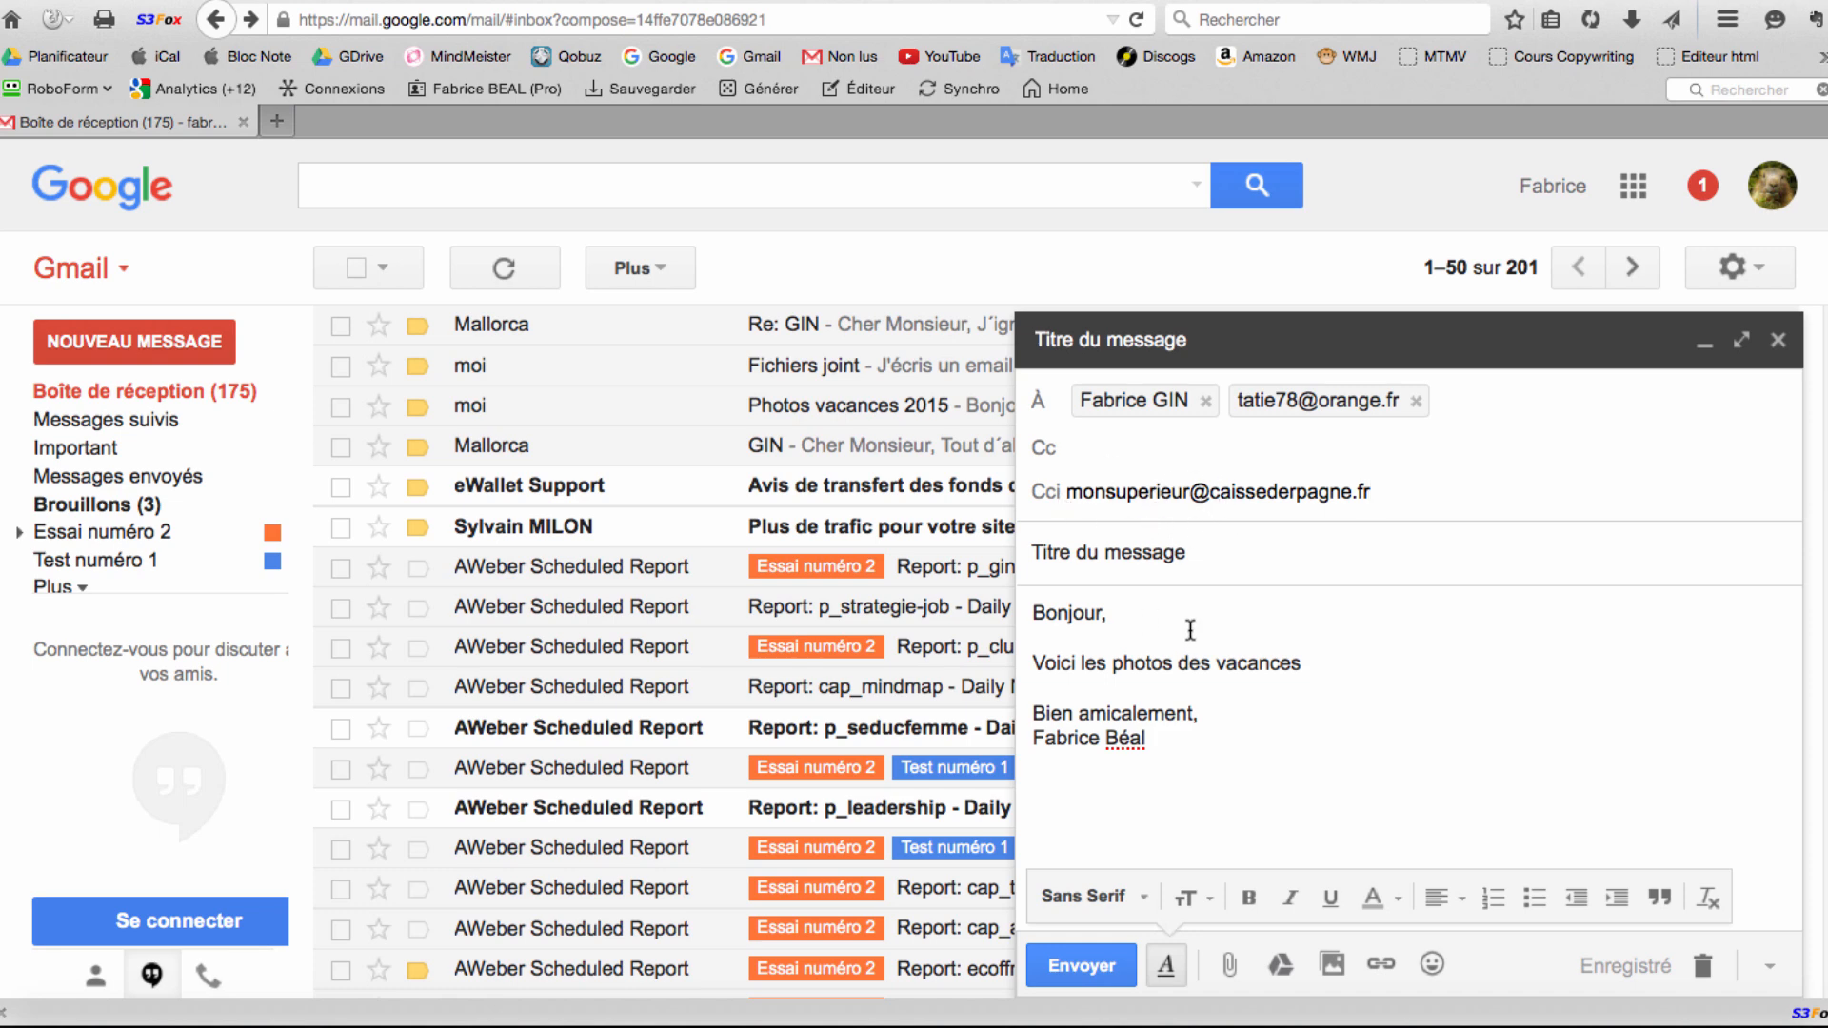
pyautogui.moveTo(1171, 400)
pyautogui.moveTo(1252, 405)
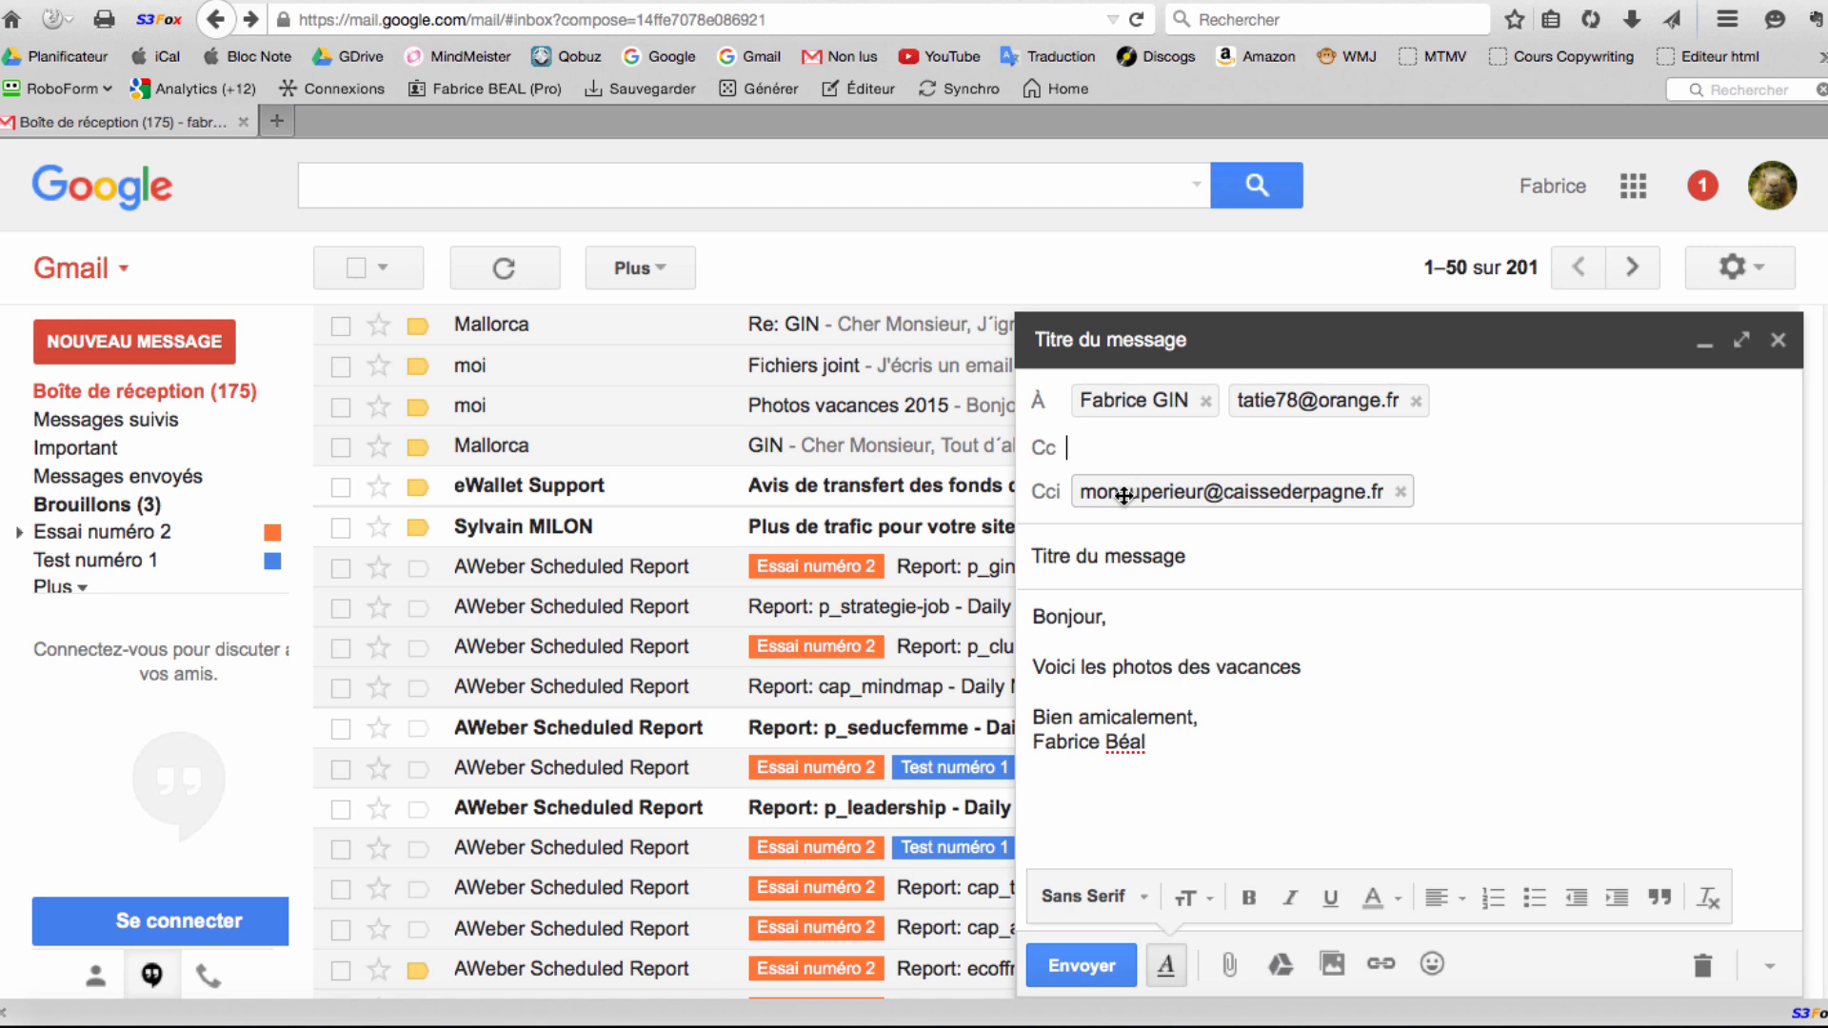
# Leave the To row for the message body so the recipients fold into one line.
pyautogui.moveTo(1095, 493)
pyautogui.click(1470, 402)
pyautogui.click(1394, 674)
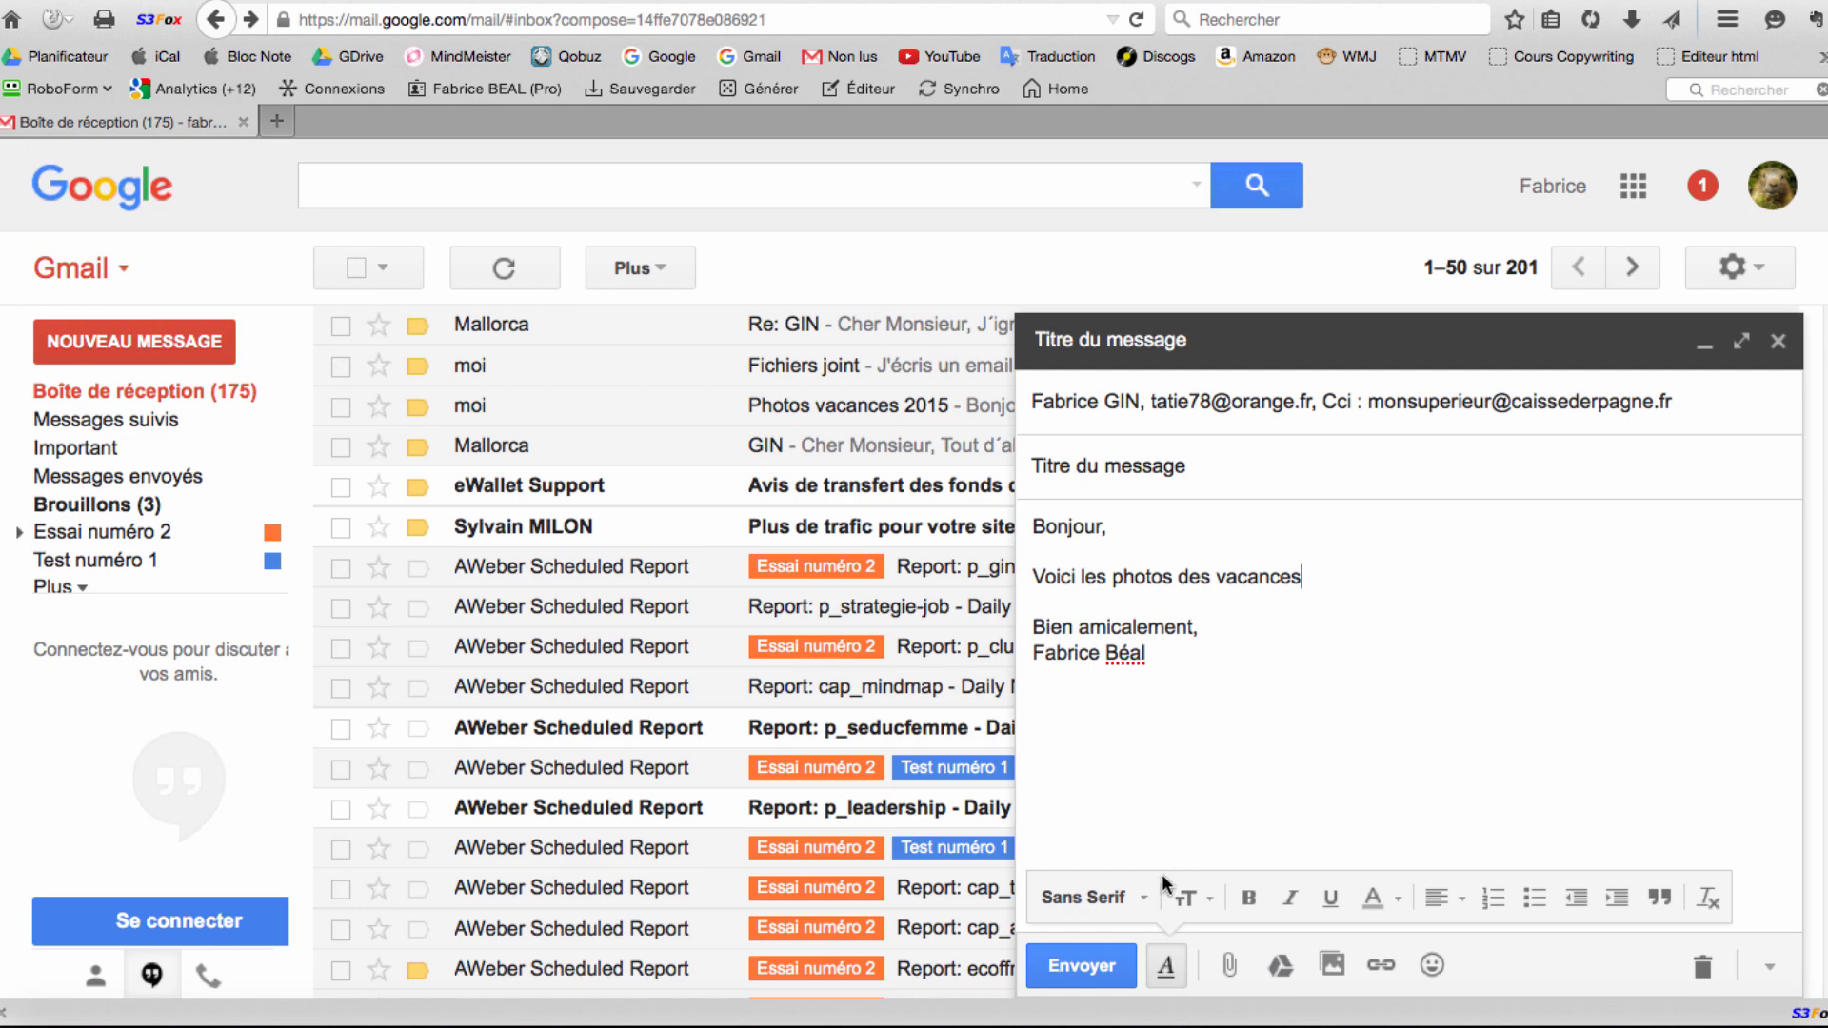
pyautogui.click(1167, 967)
pyautogui.click(1168, 969)
pyautogui.click(1168, 969)
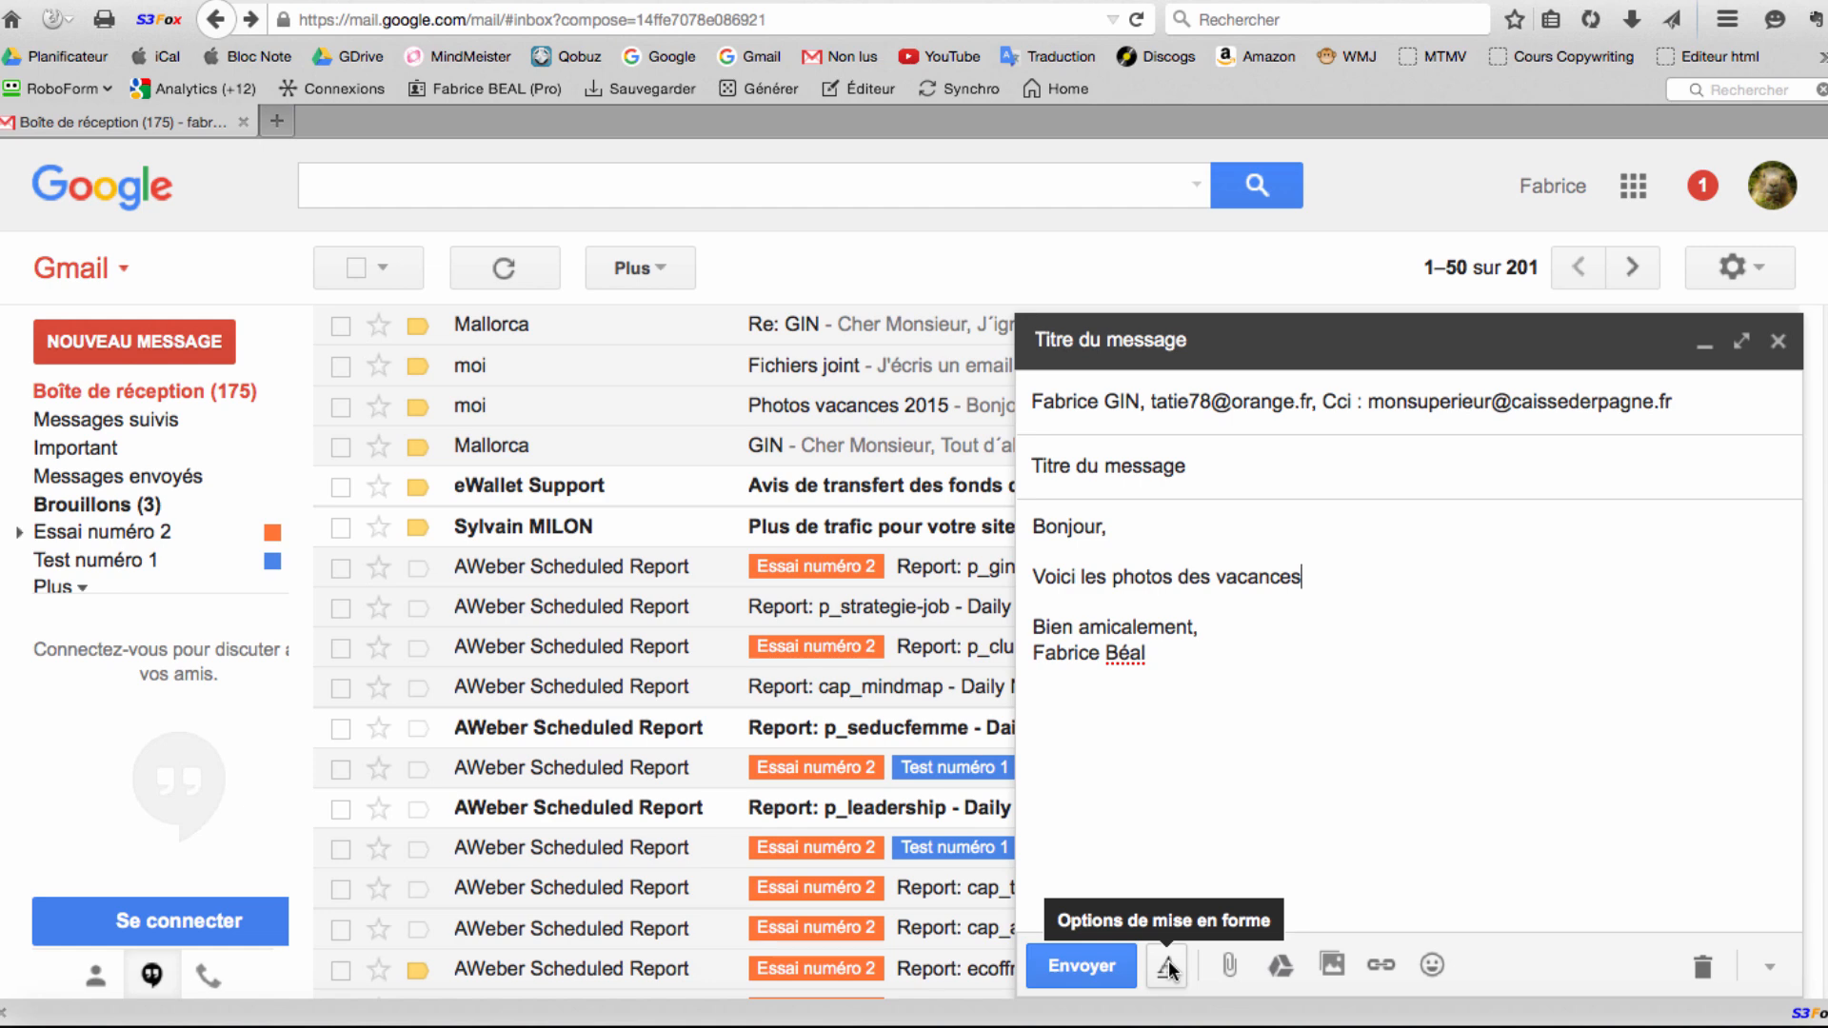
pyautogui.click(1167, 967)
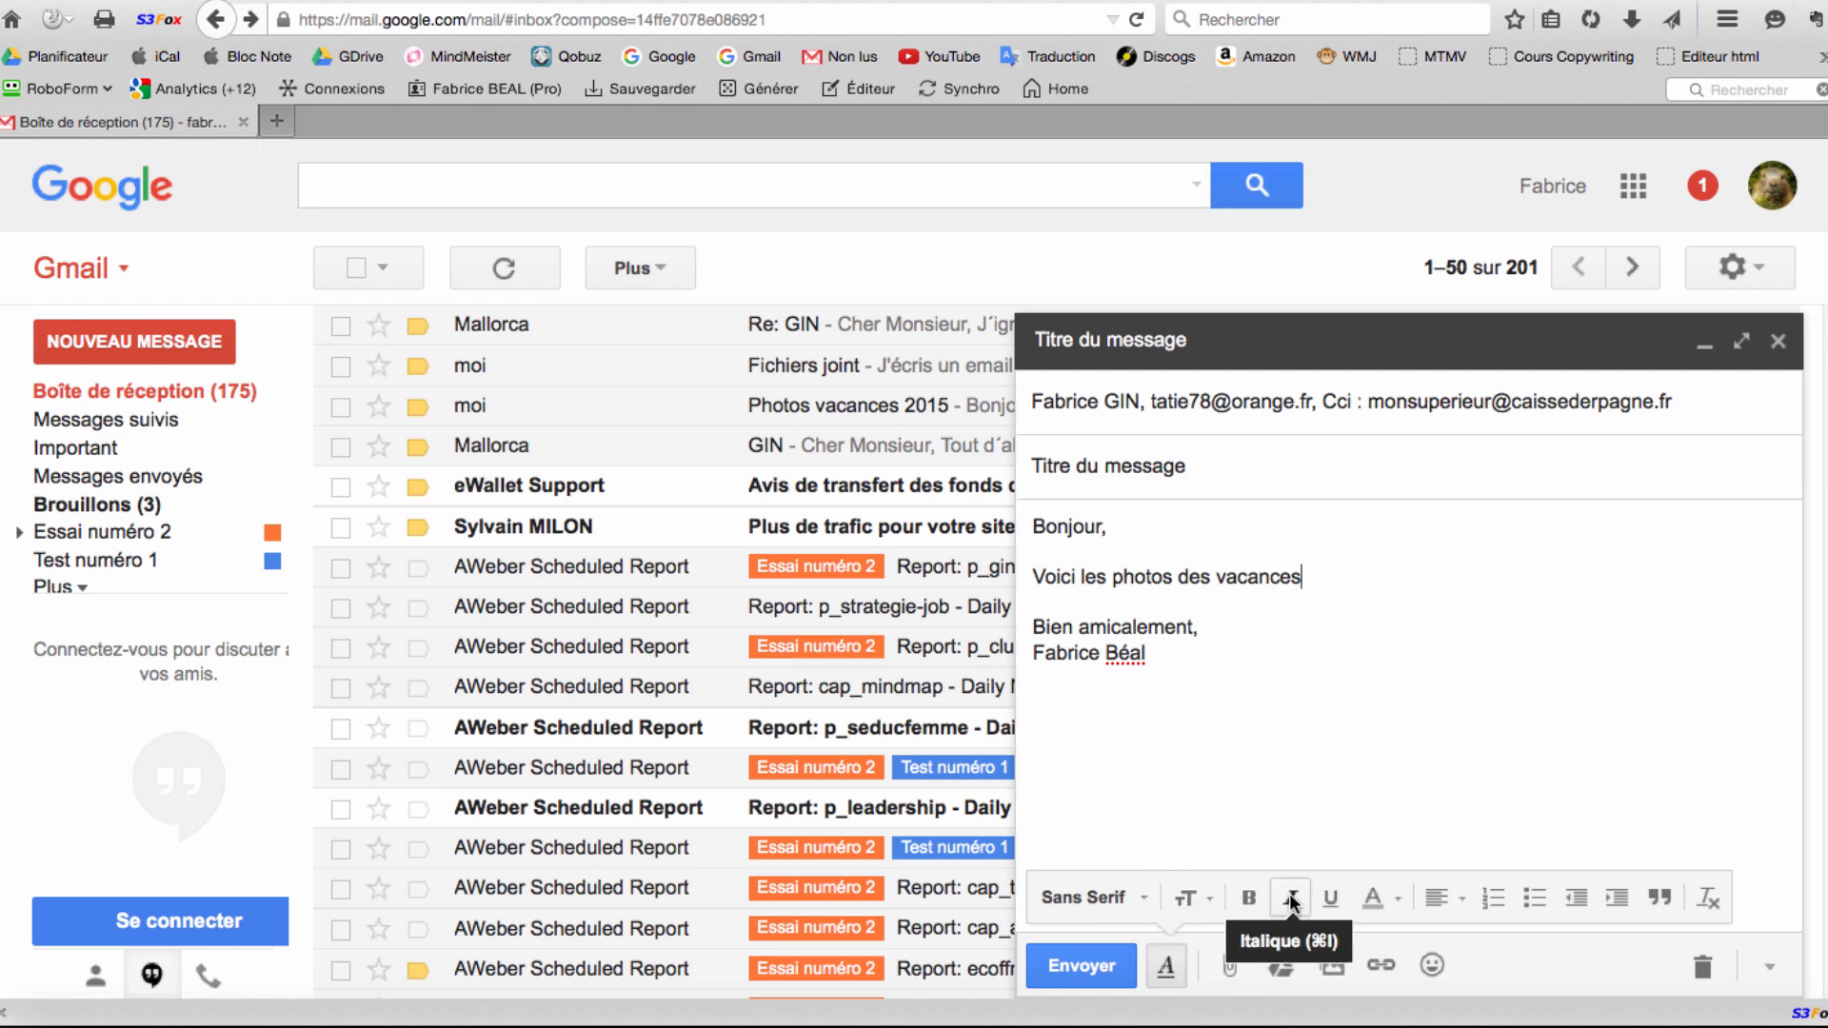
pyautogui.click(1453, 897)
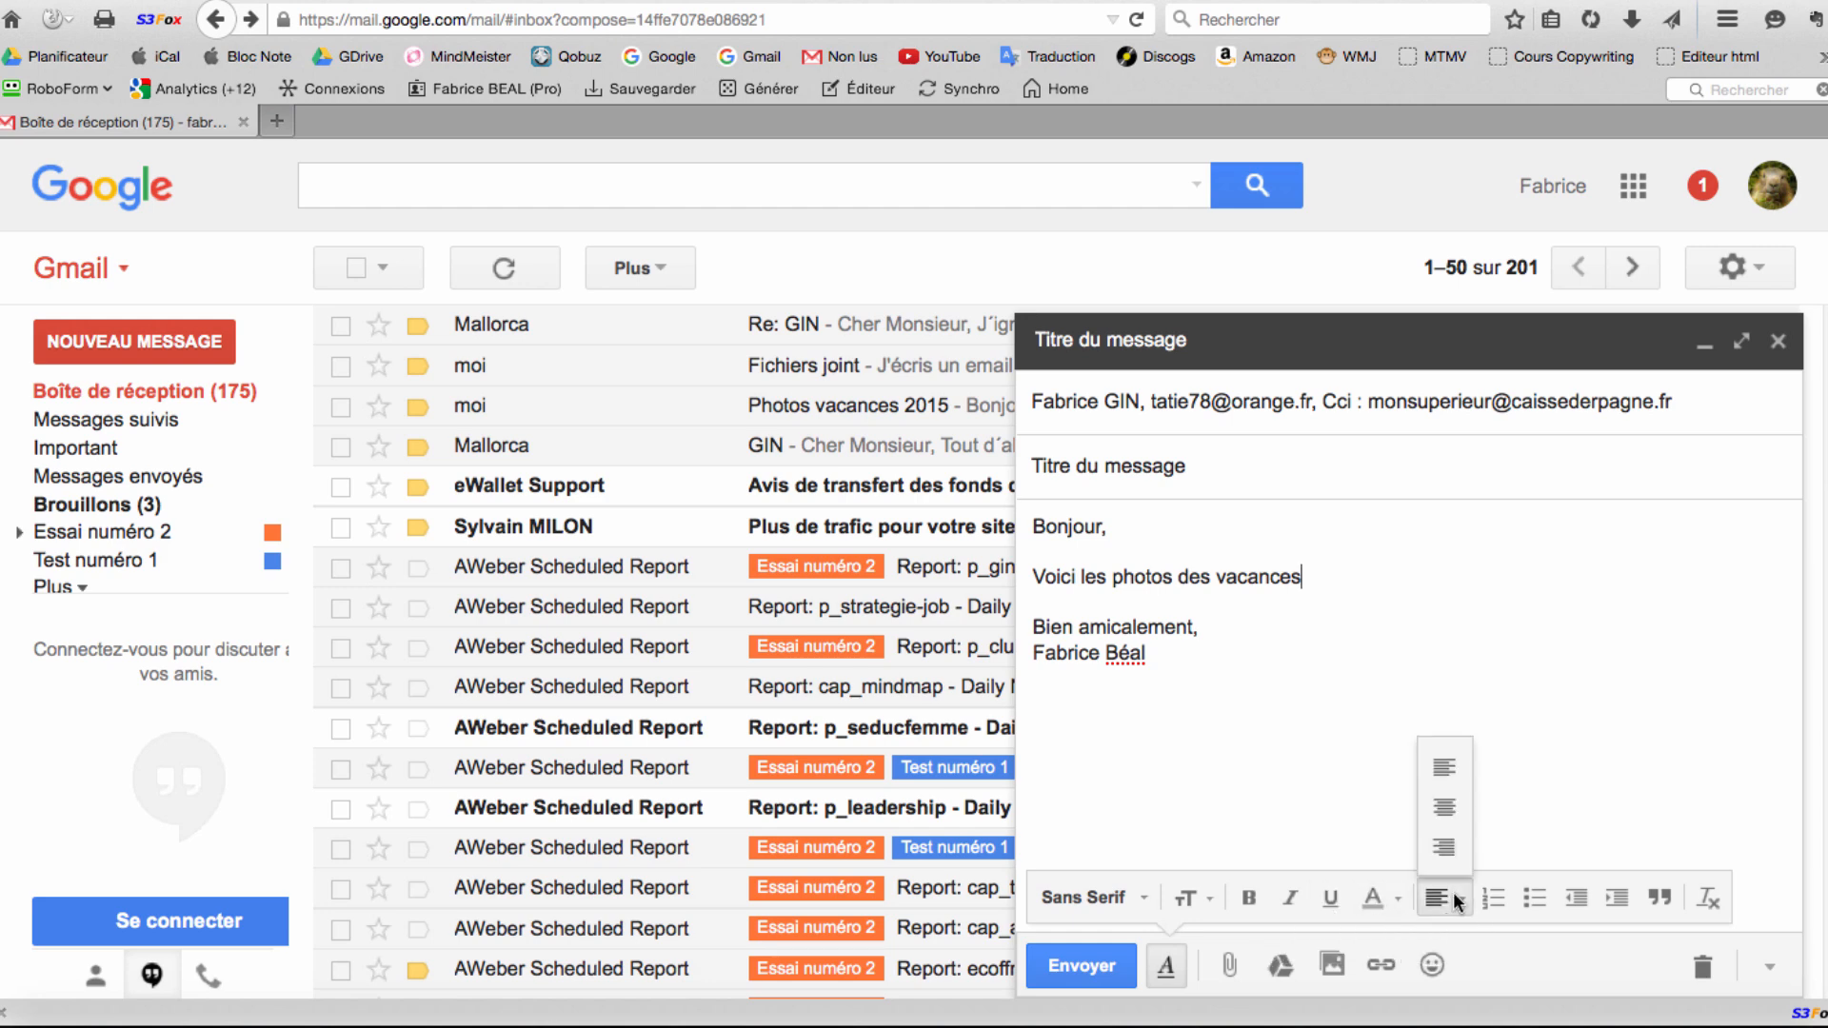
pyautogui.click(1452, 893)
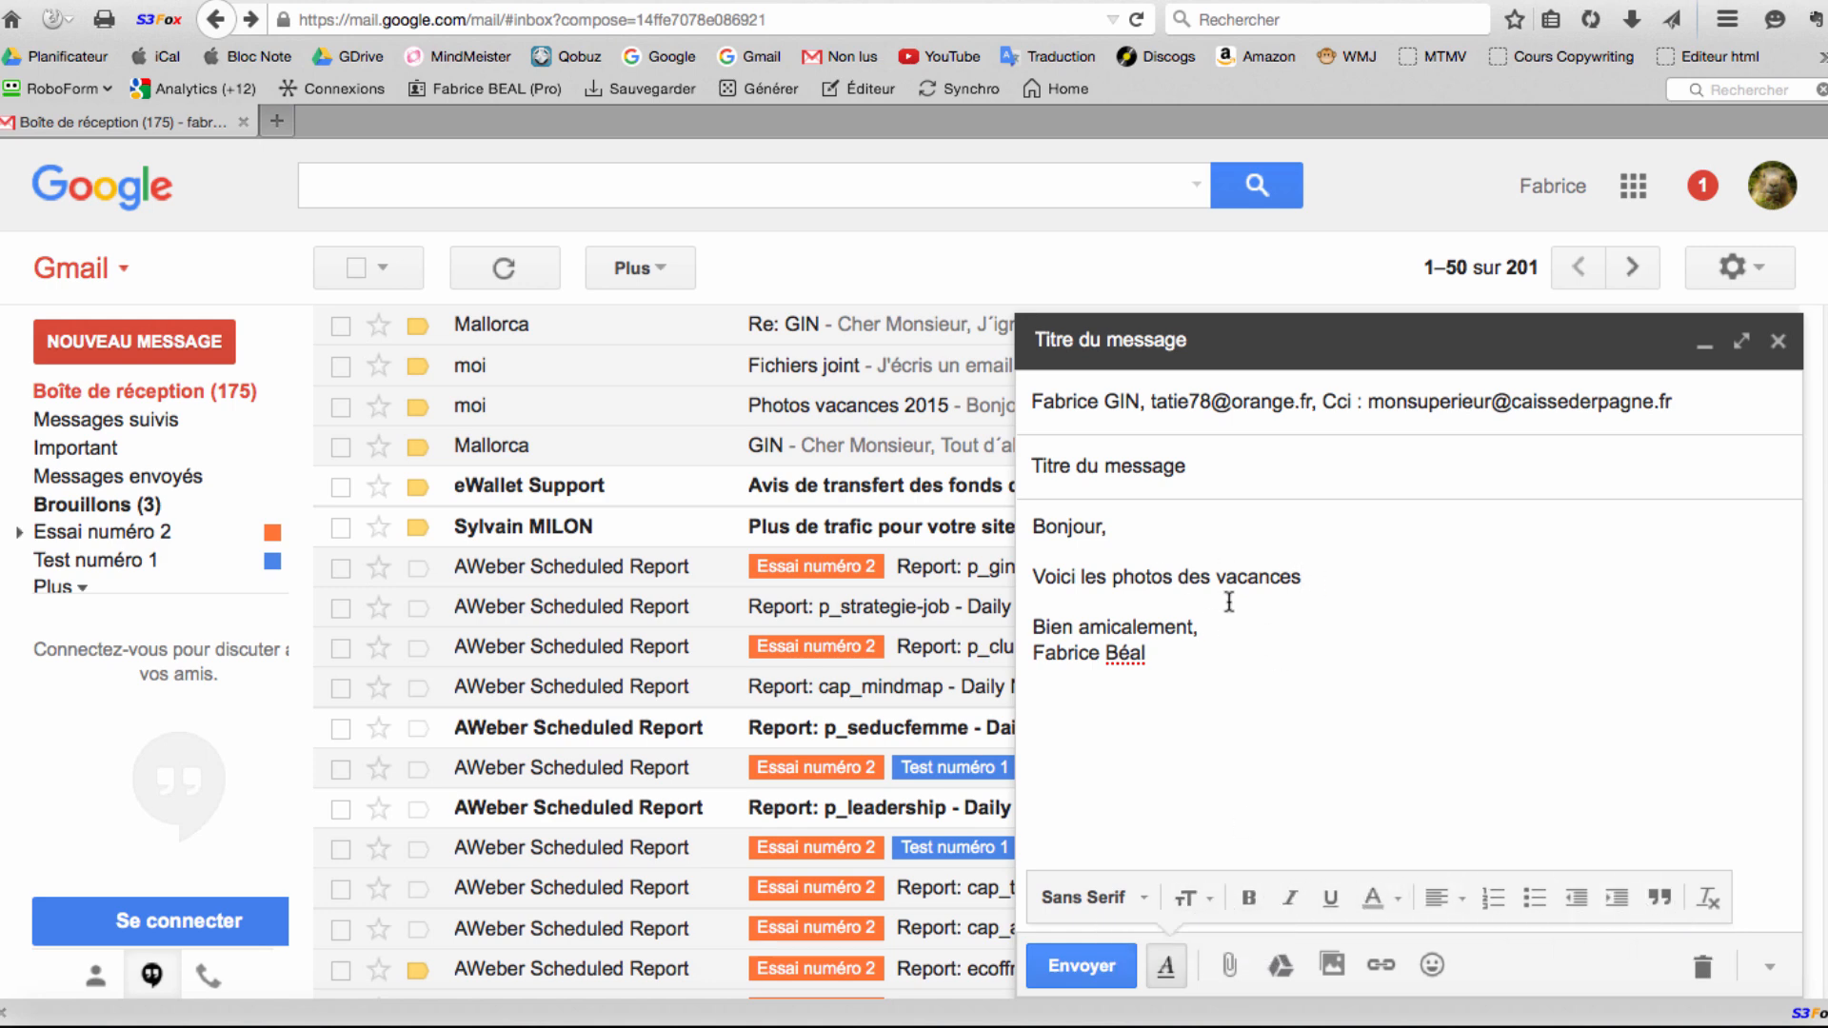
# Append 'de cet été.' after 'vacances' in the body sentence.
pyautogui.click(1291, 578)
pyautogui.write('de cet étet')
pyautogui.press('BackSpace')
pyautogui.write('.')
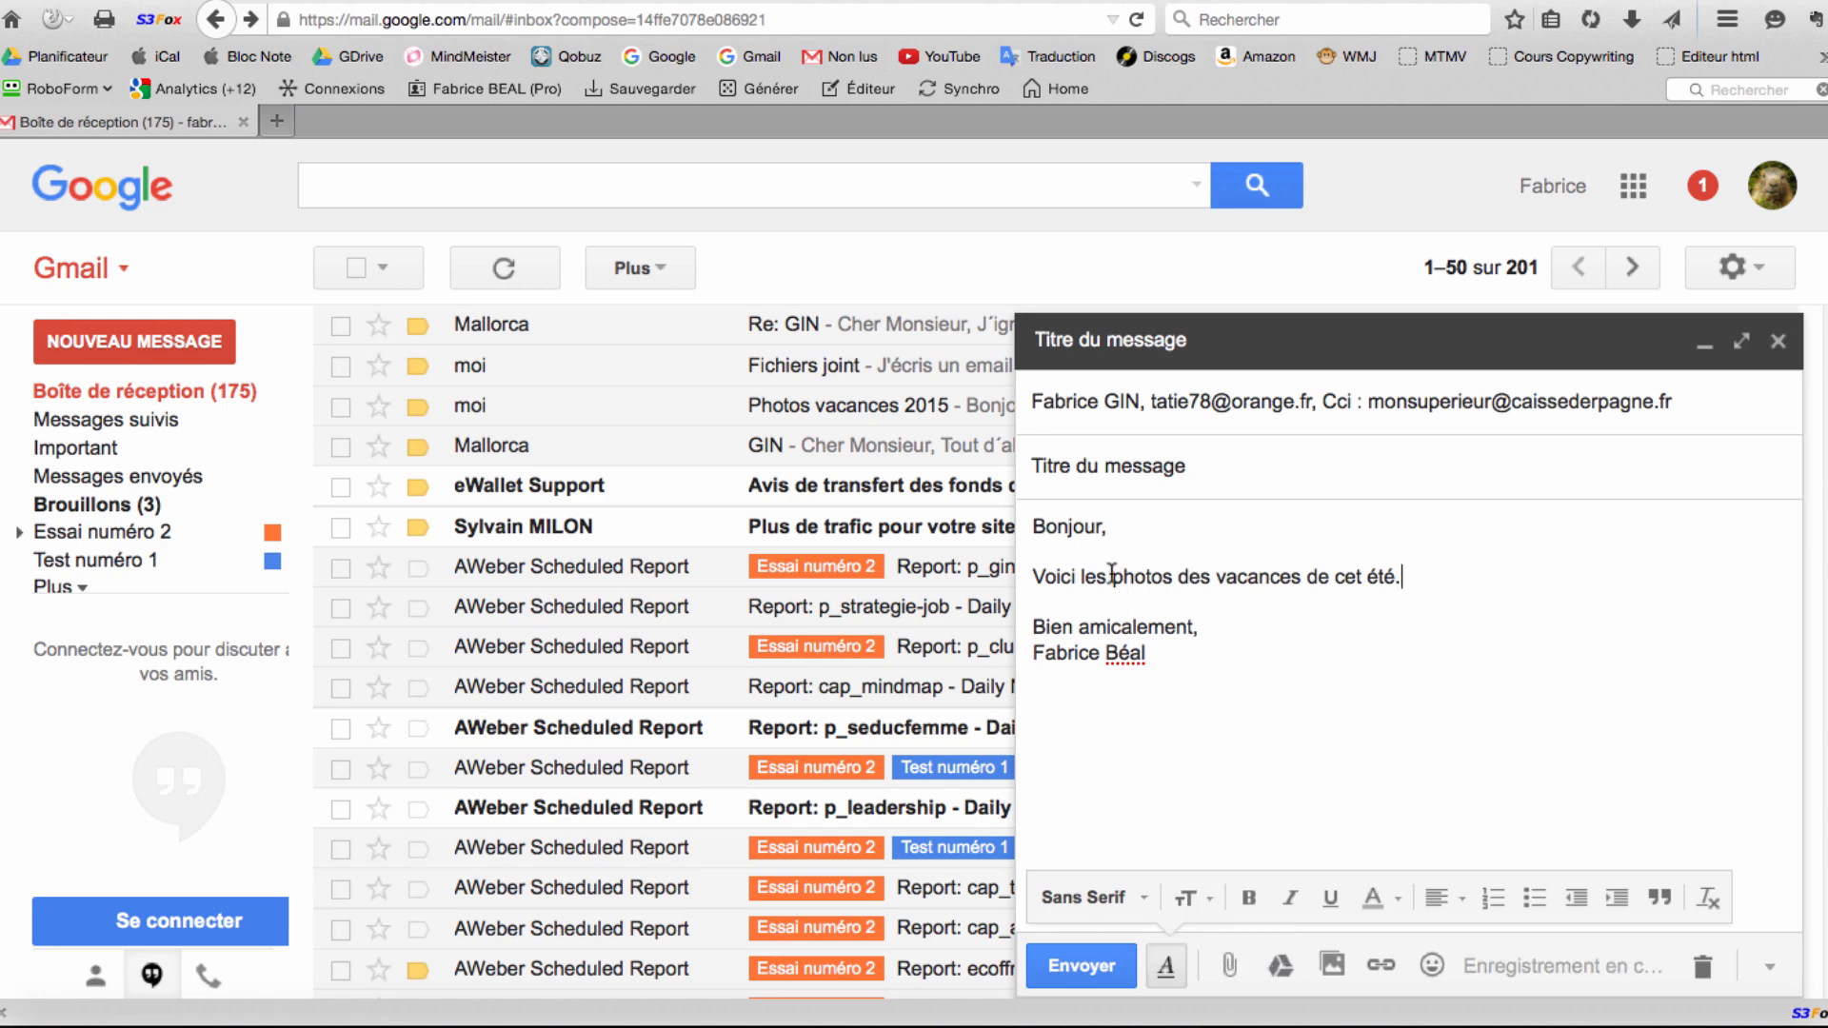
# Select 'les photos' and bring up the font size choices.
pyautogui.moveTo(1081, 577); pyautogui.dragTo(1174, 577)
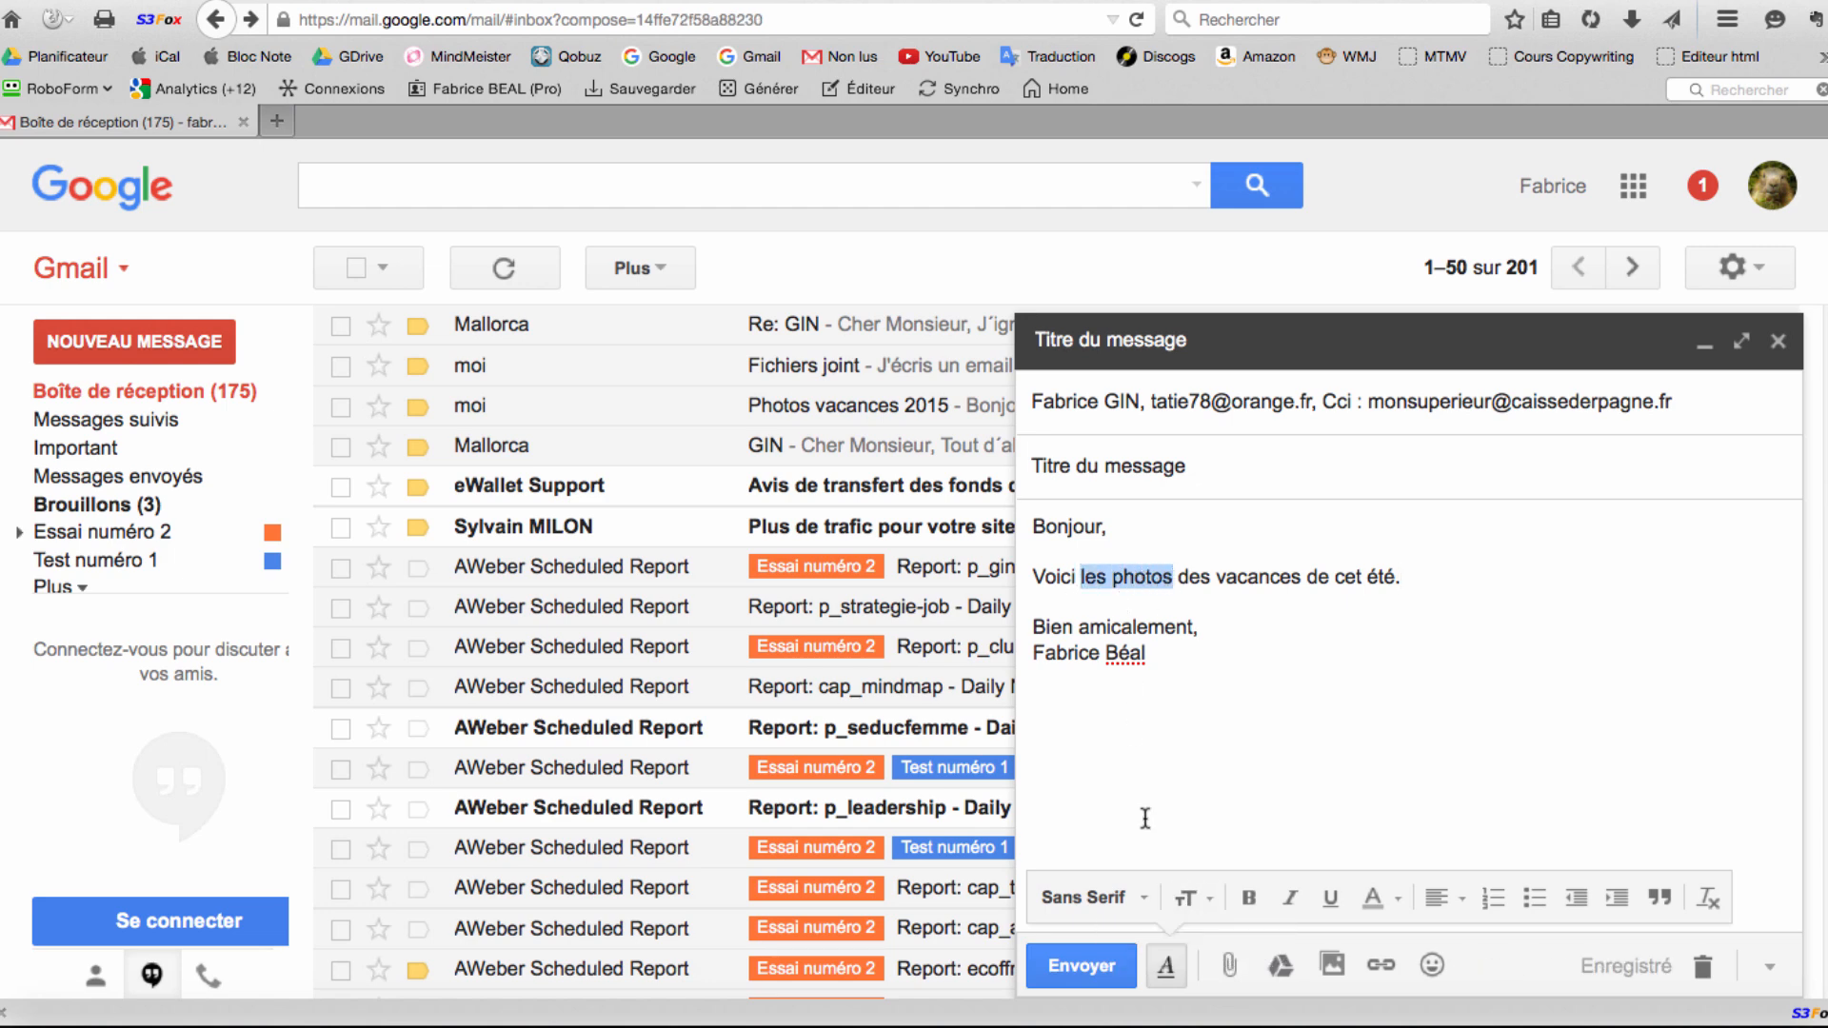
pyautogui.click(1137, 577)
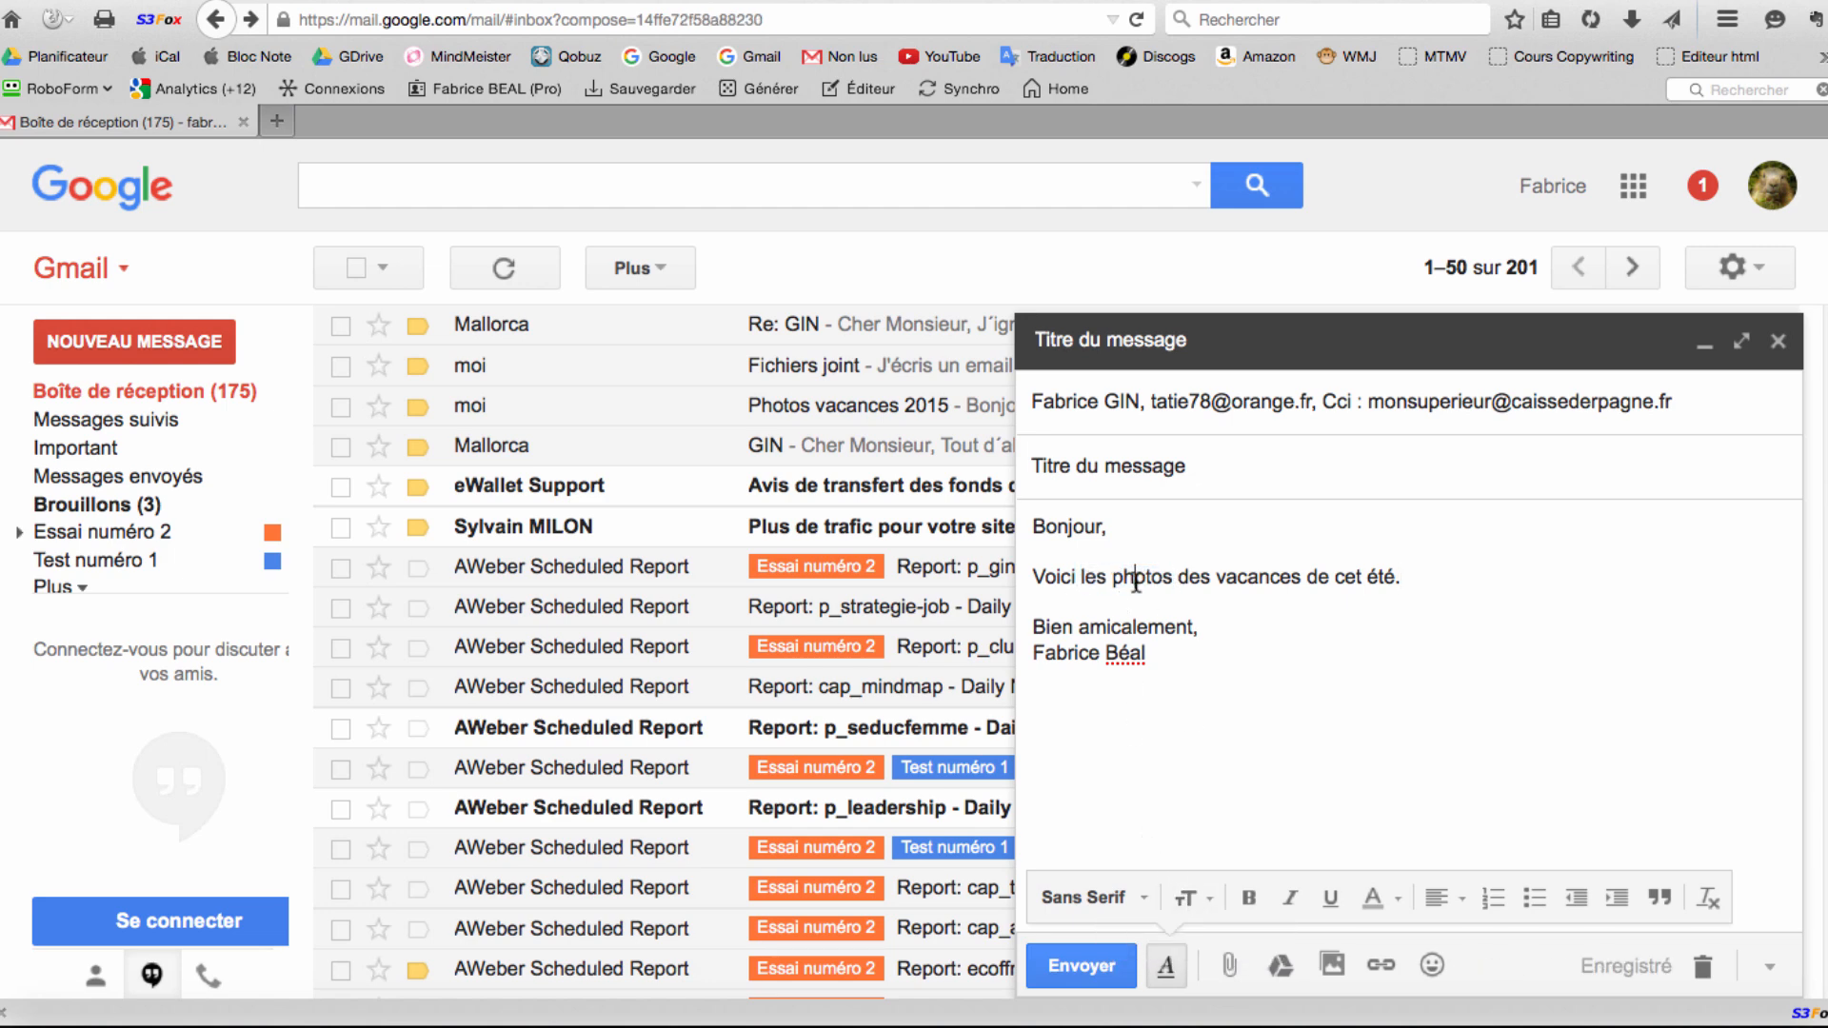
pyautogui.moveTo(1081, 577); pyautogui.dragTo(1171, 584)
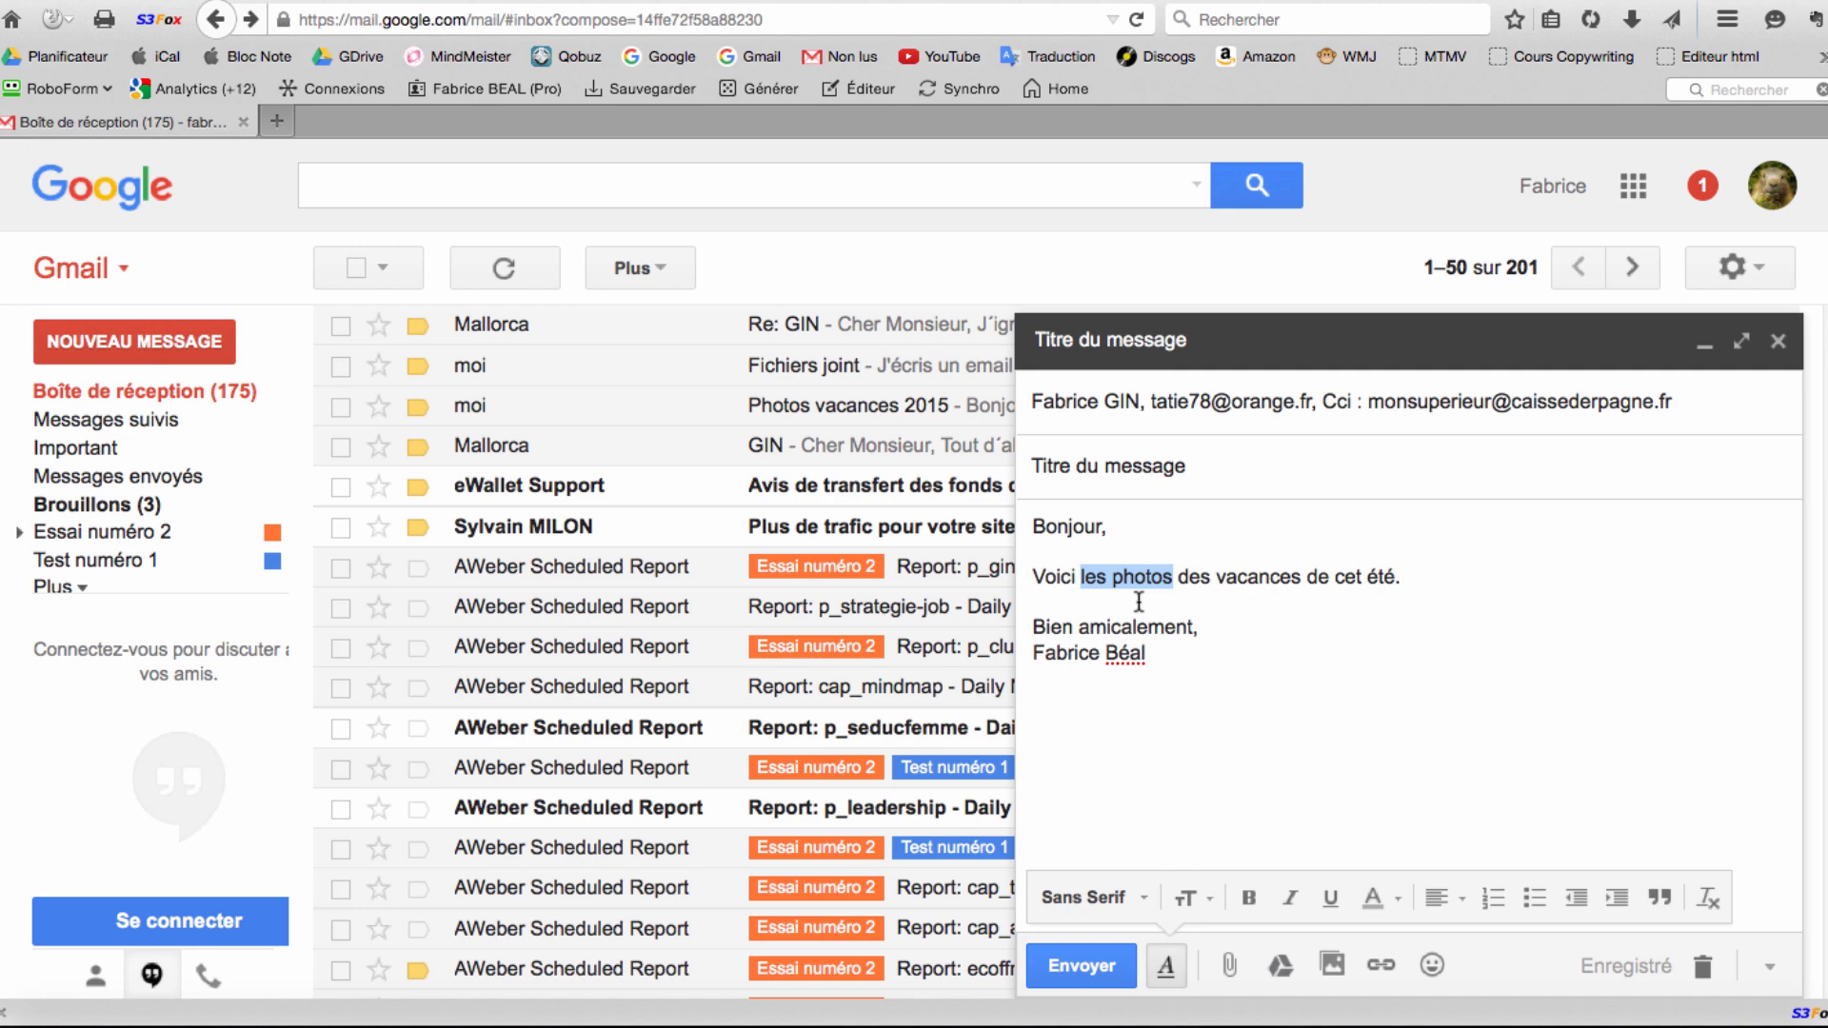
pyautogui.click(1203, 898)
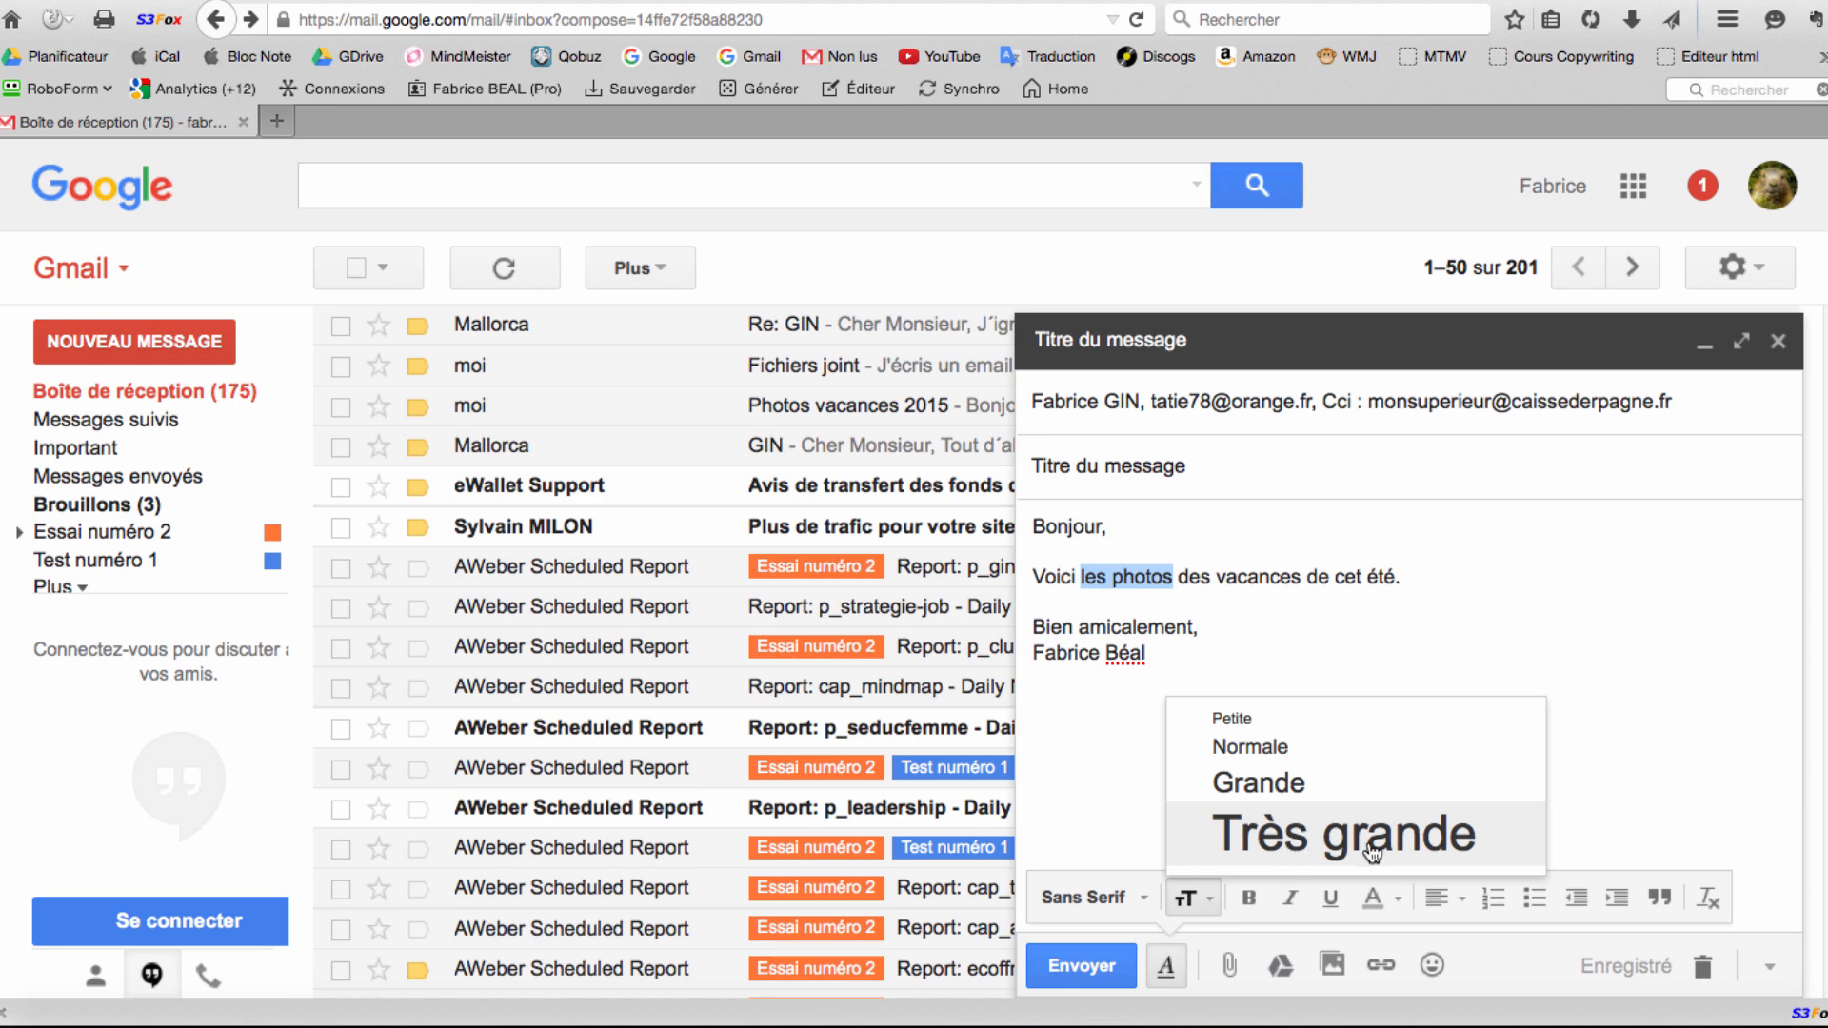
# Set 'les photos' to Grande size and make 'des vacances' bold.
pyautogui.click(1276, 792)
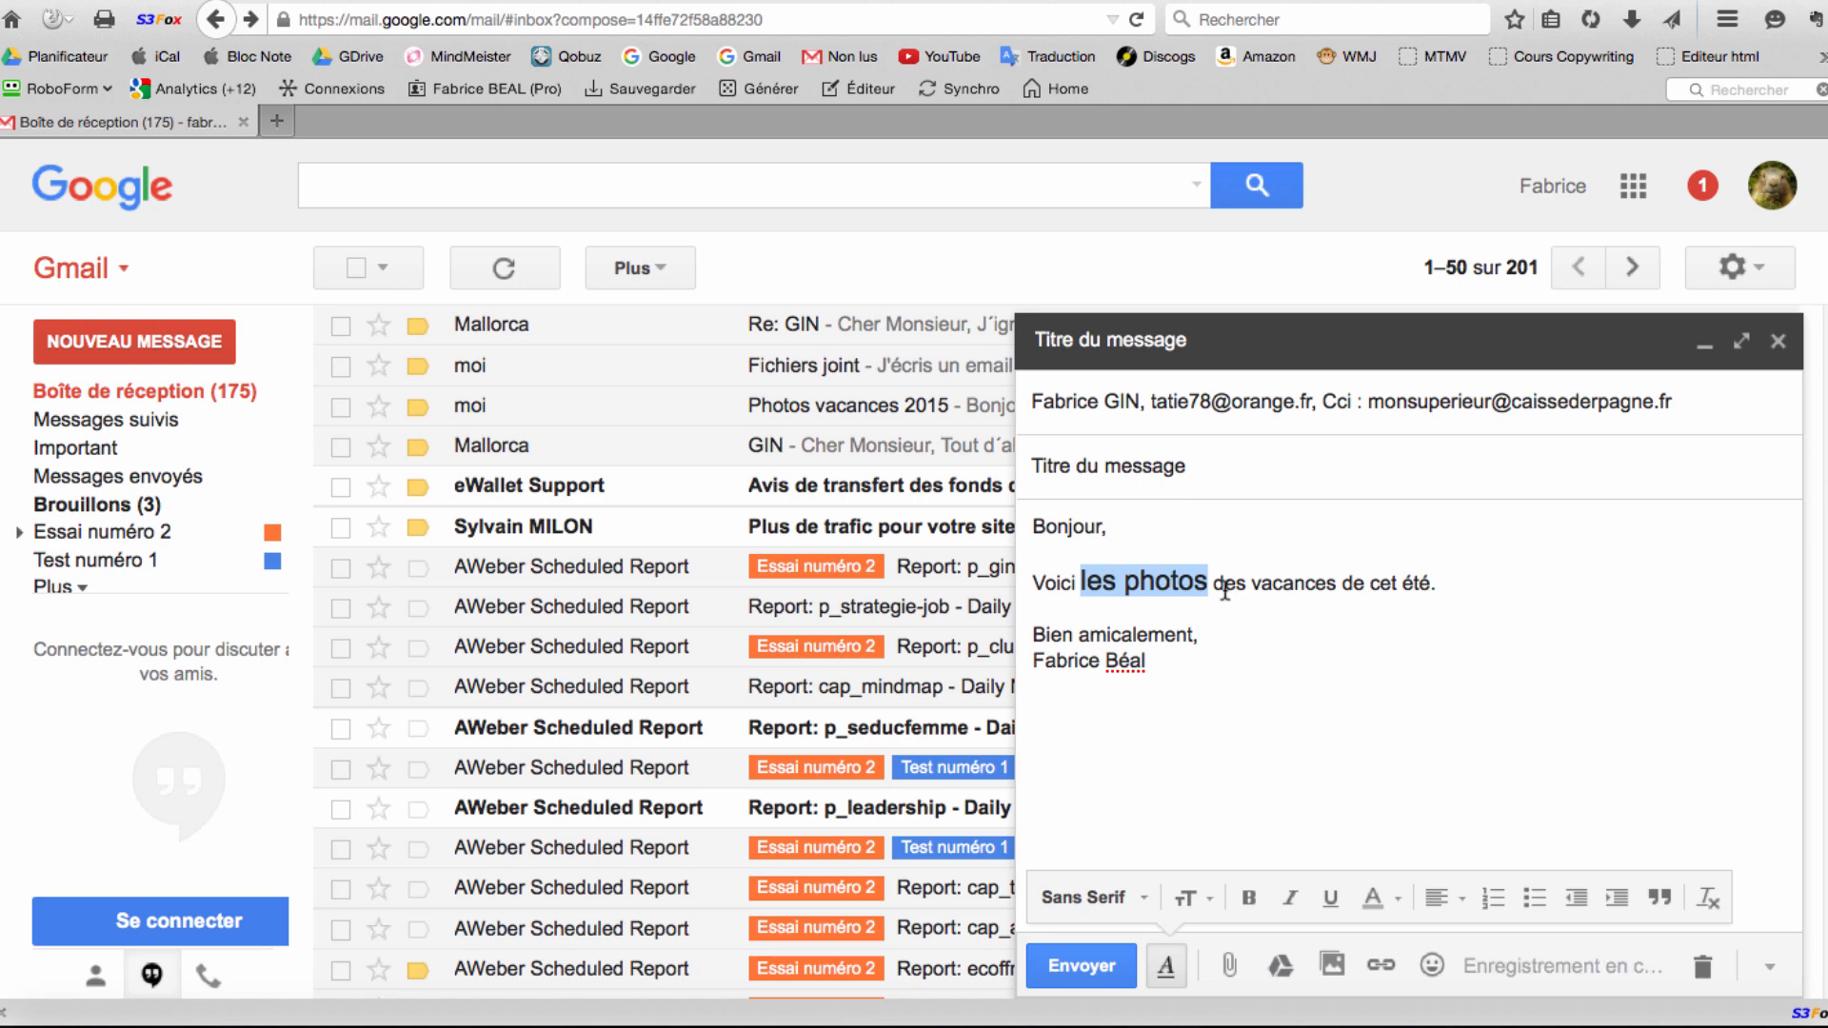
pyautogui.click(1181, 582)
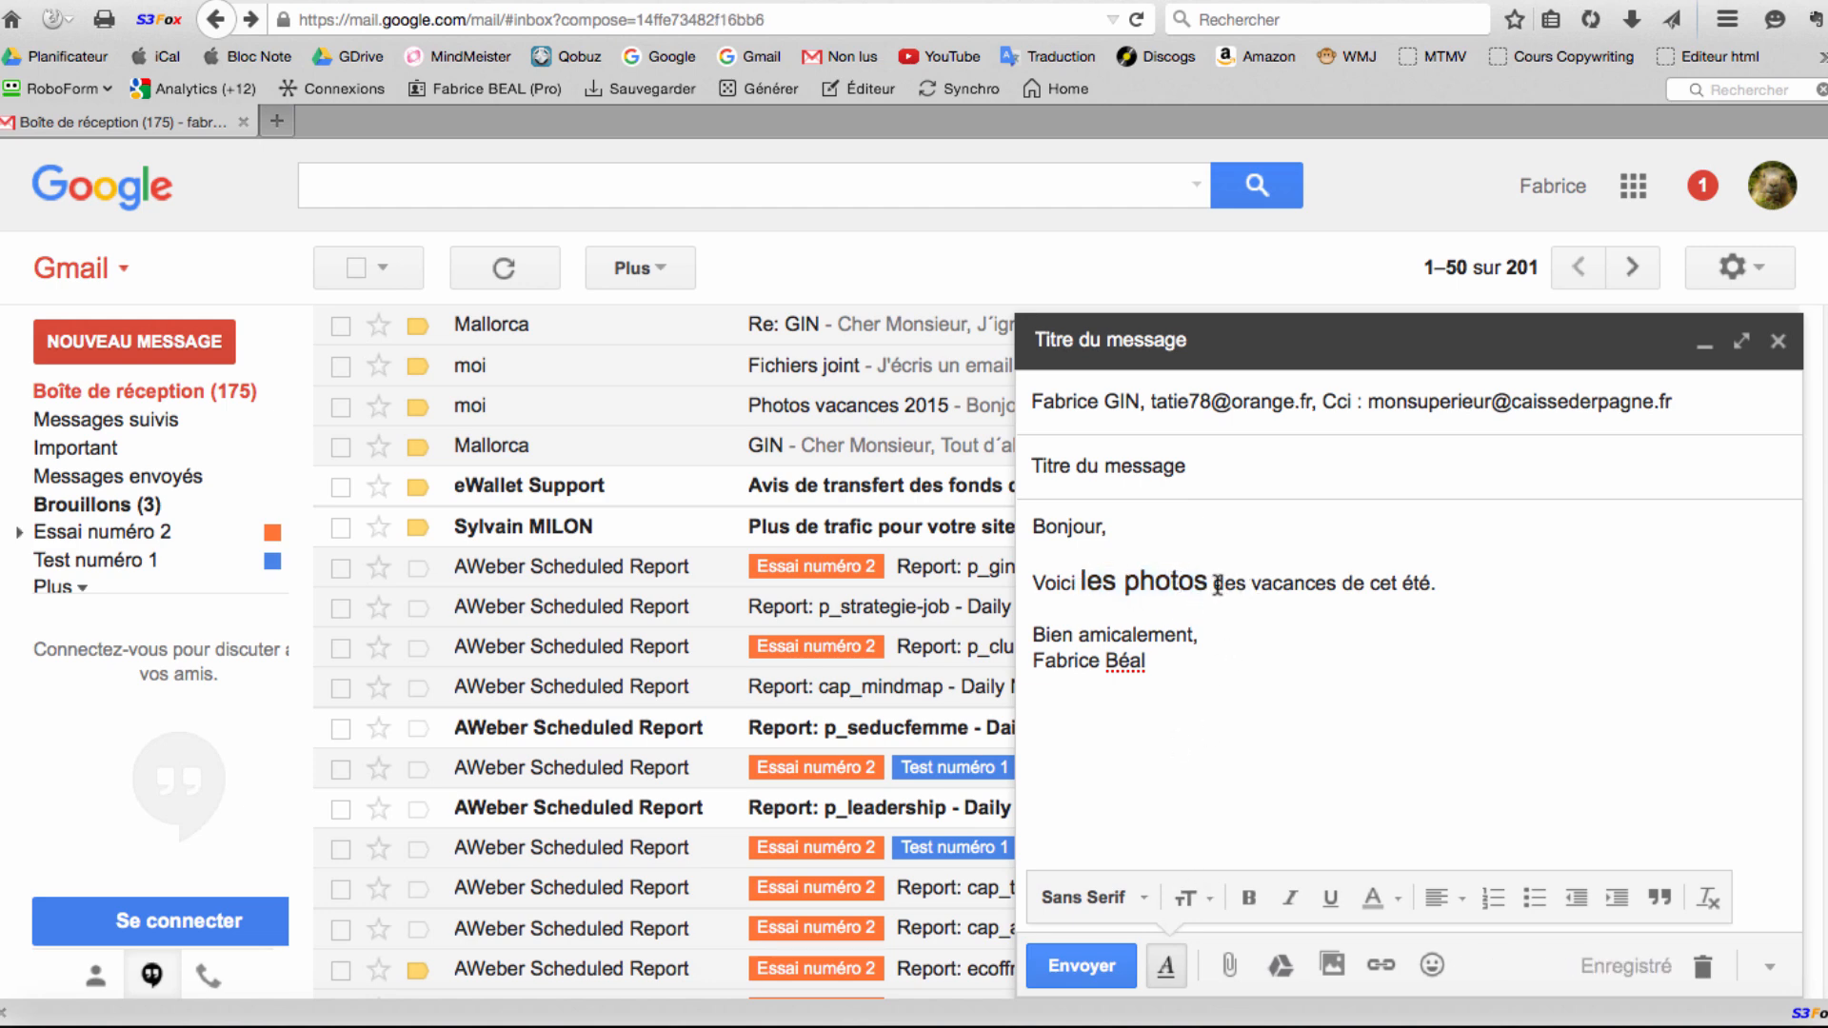
pyautogui.moveTo(1255, 584); pyautogui.dragTo(1338, 587)
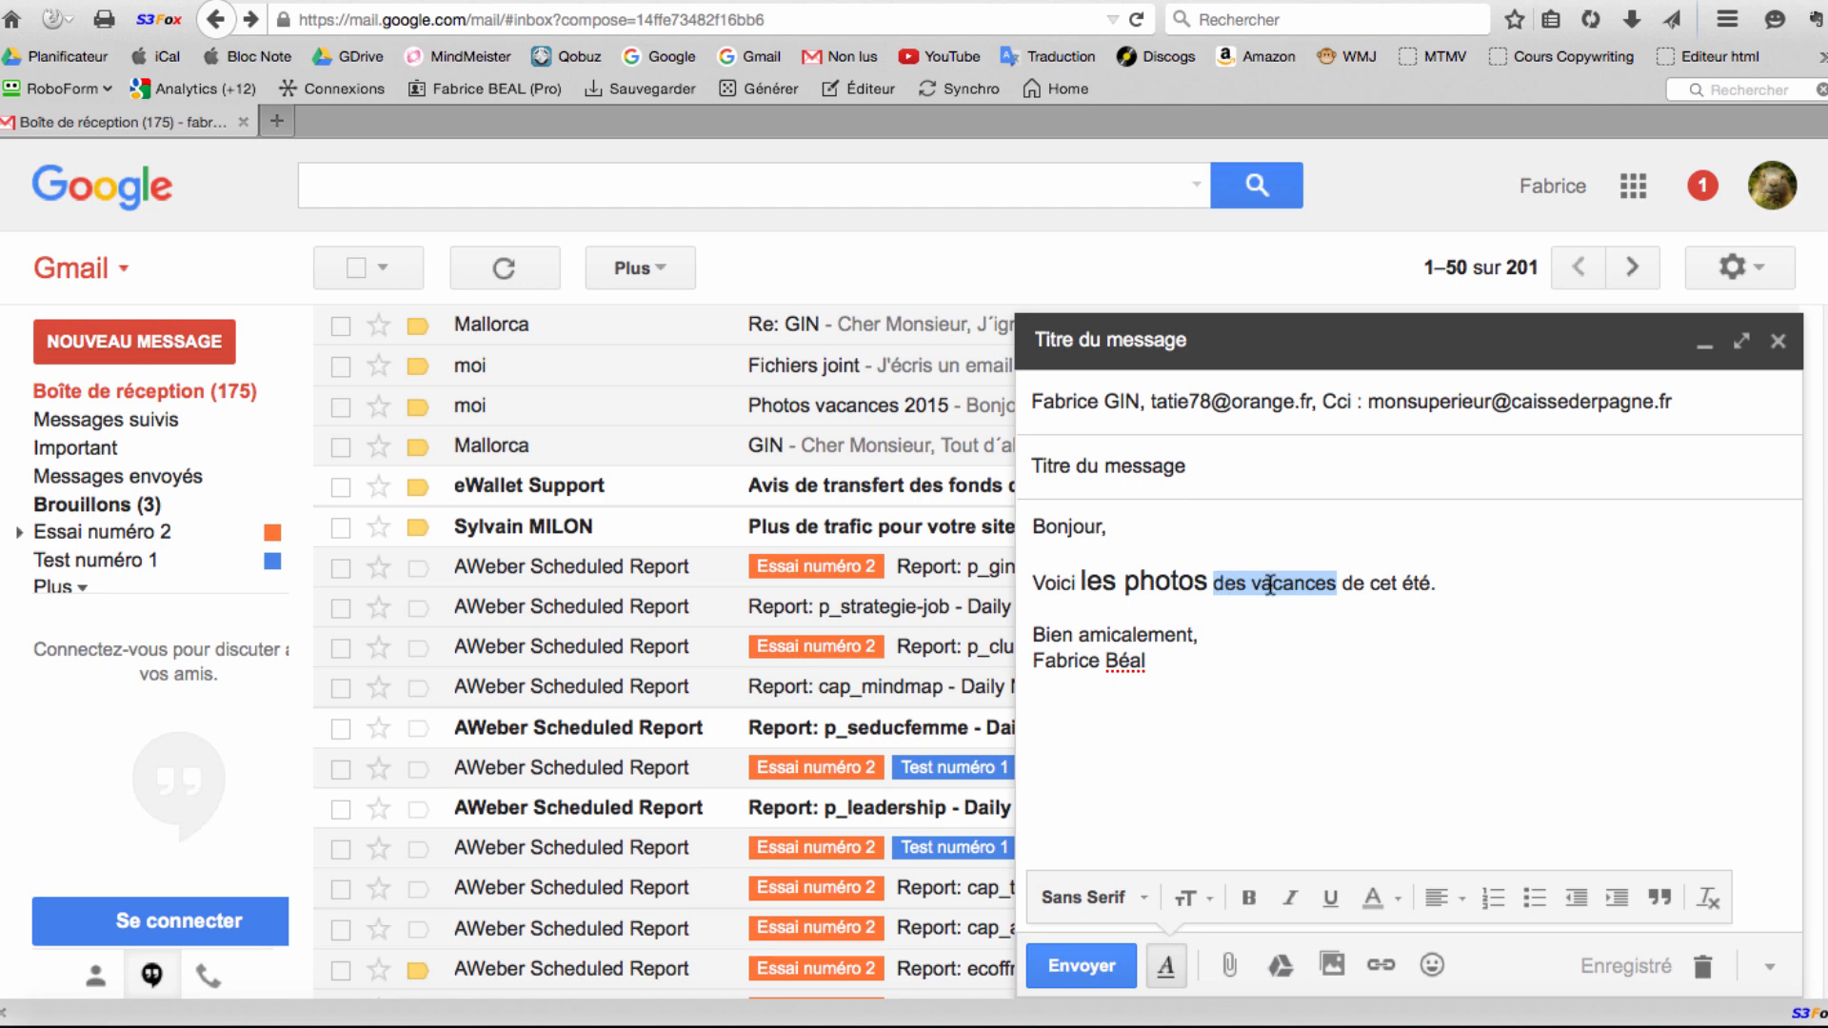
pyautogui.click(1247, 899)
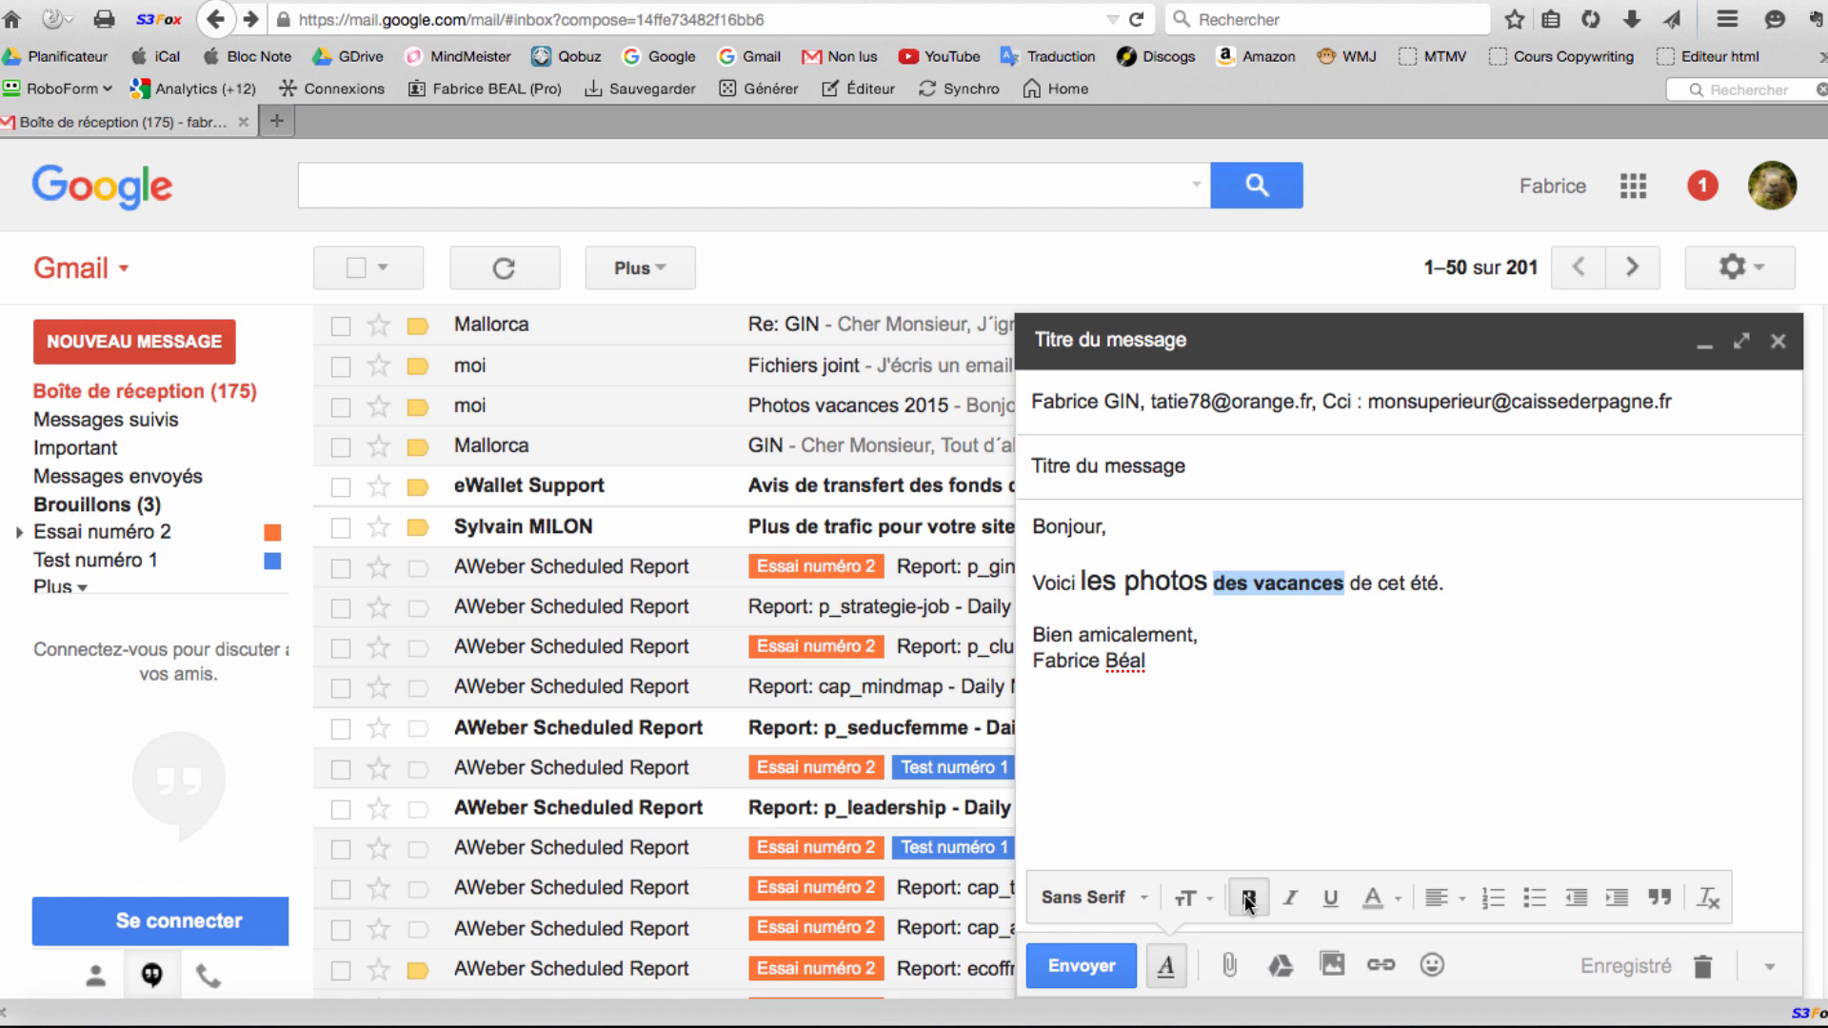
pyautogui.click(1238, 583)
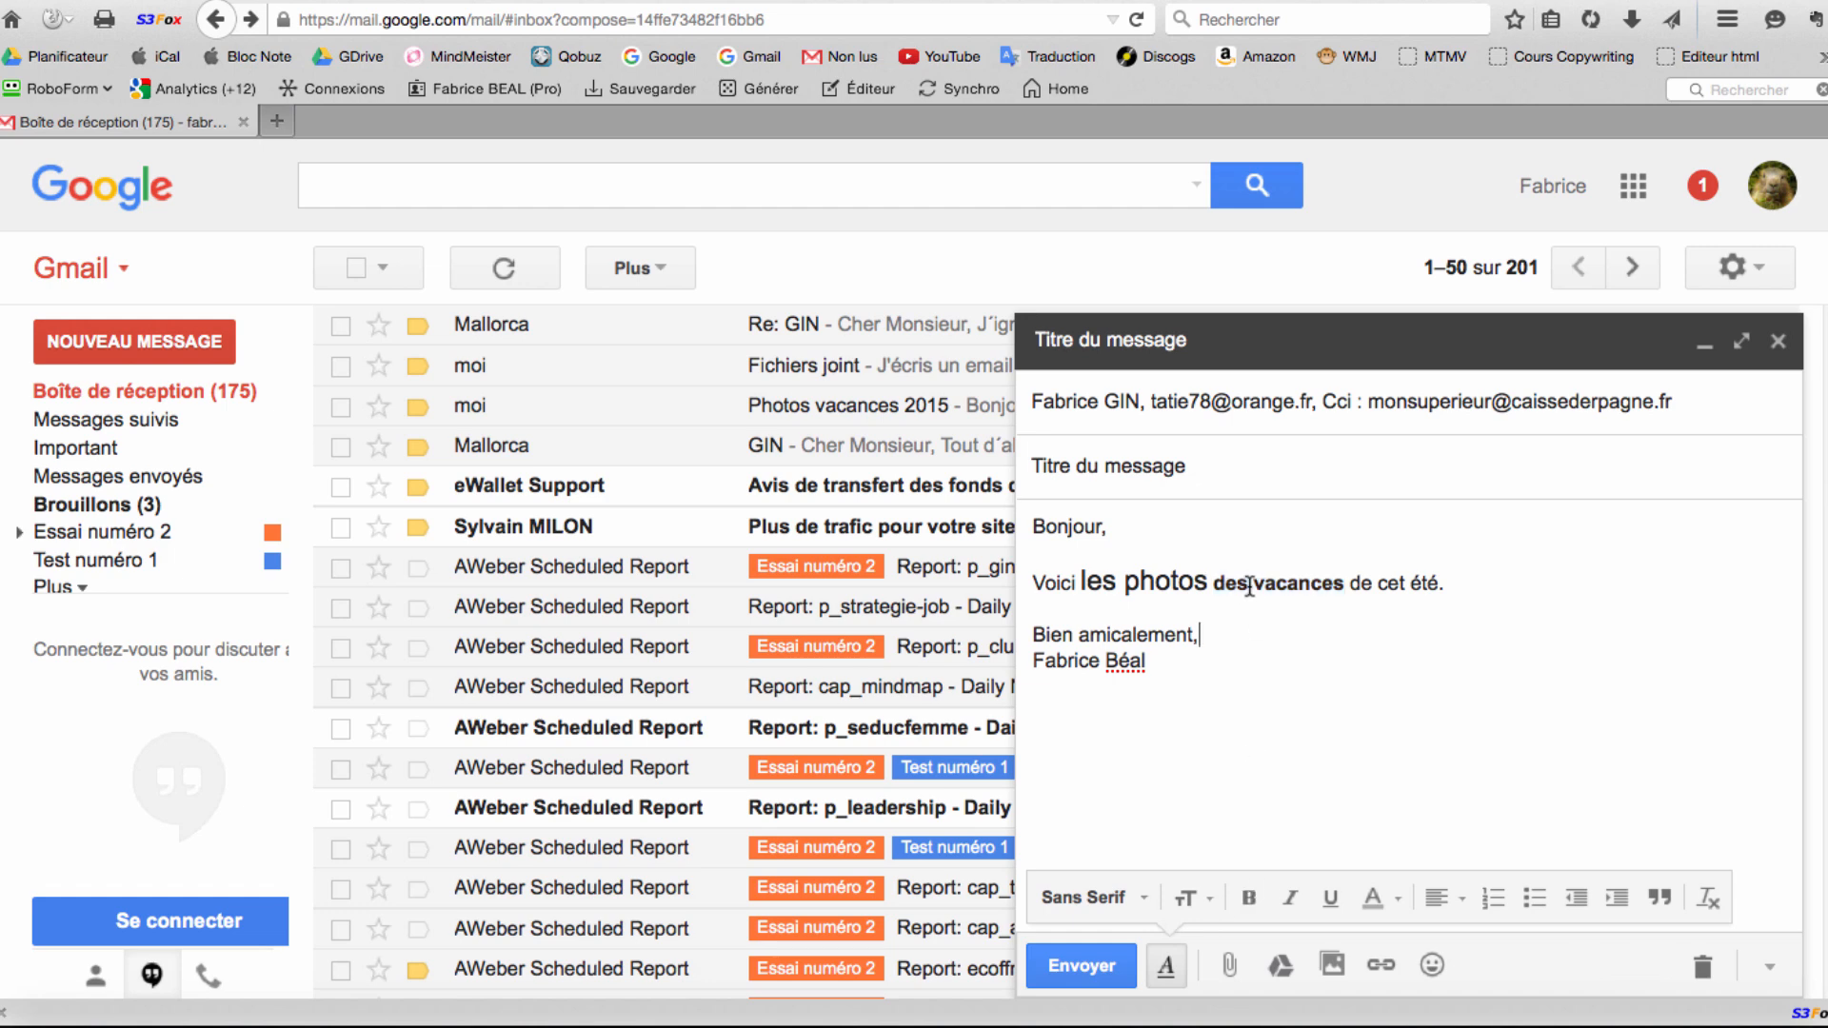
pyautogui.click(1297, 582)
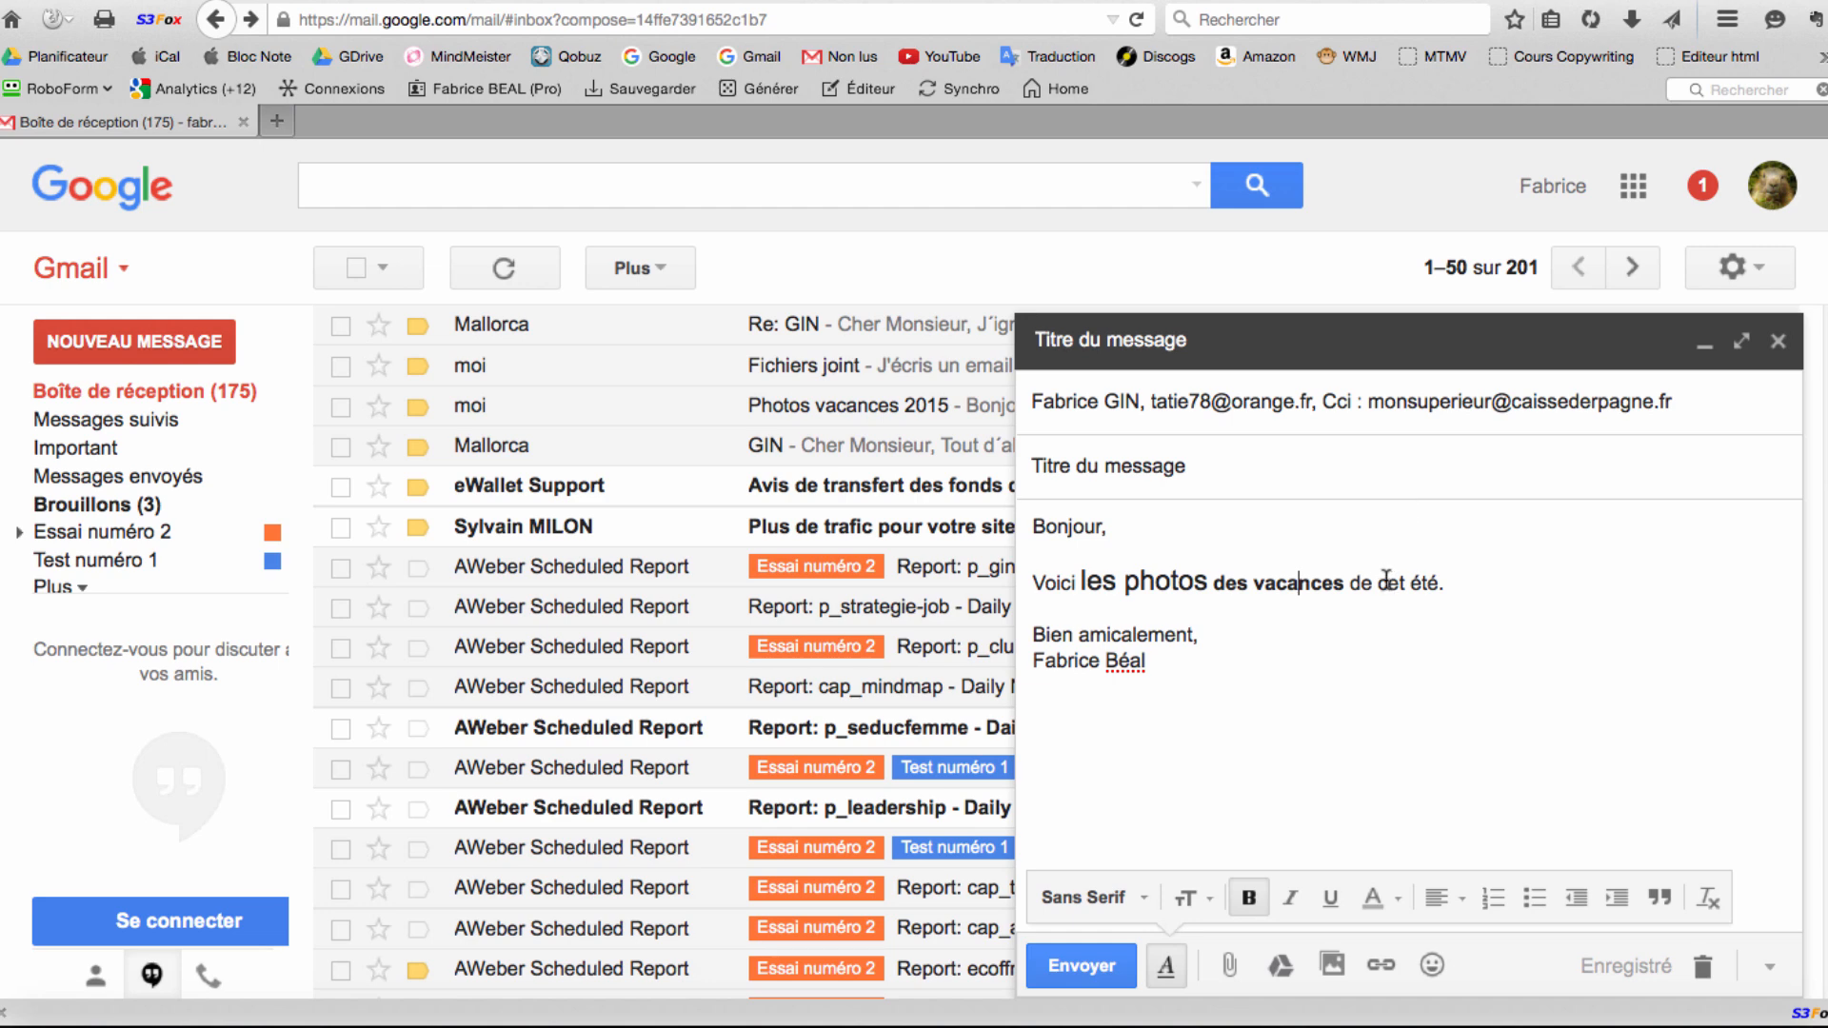
# Italicise 'cet été', underline 'Voici', and hide the formatting bar.
pyautogui.moveTo(1377, 582); pyautogui.dragTo(1438, 583)
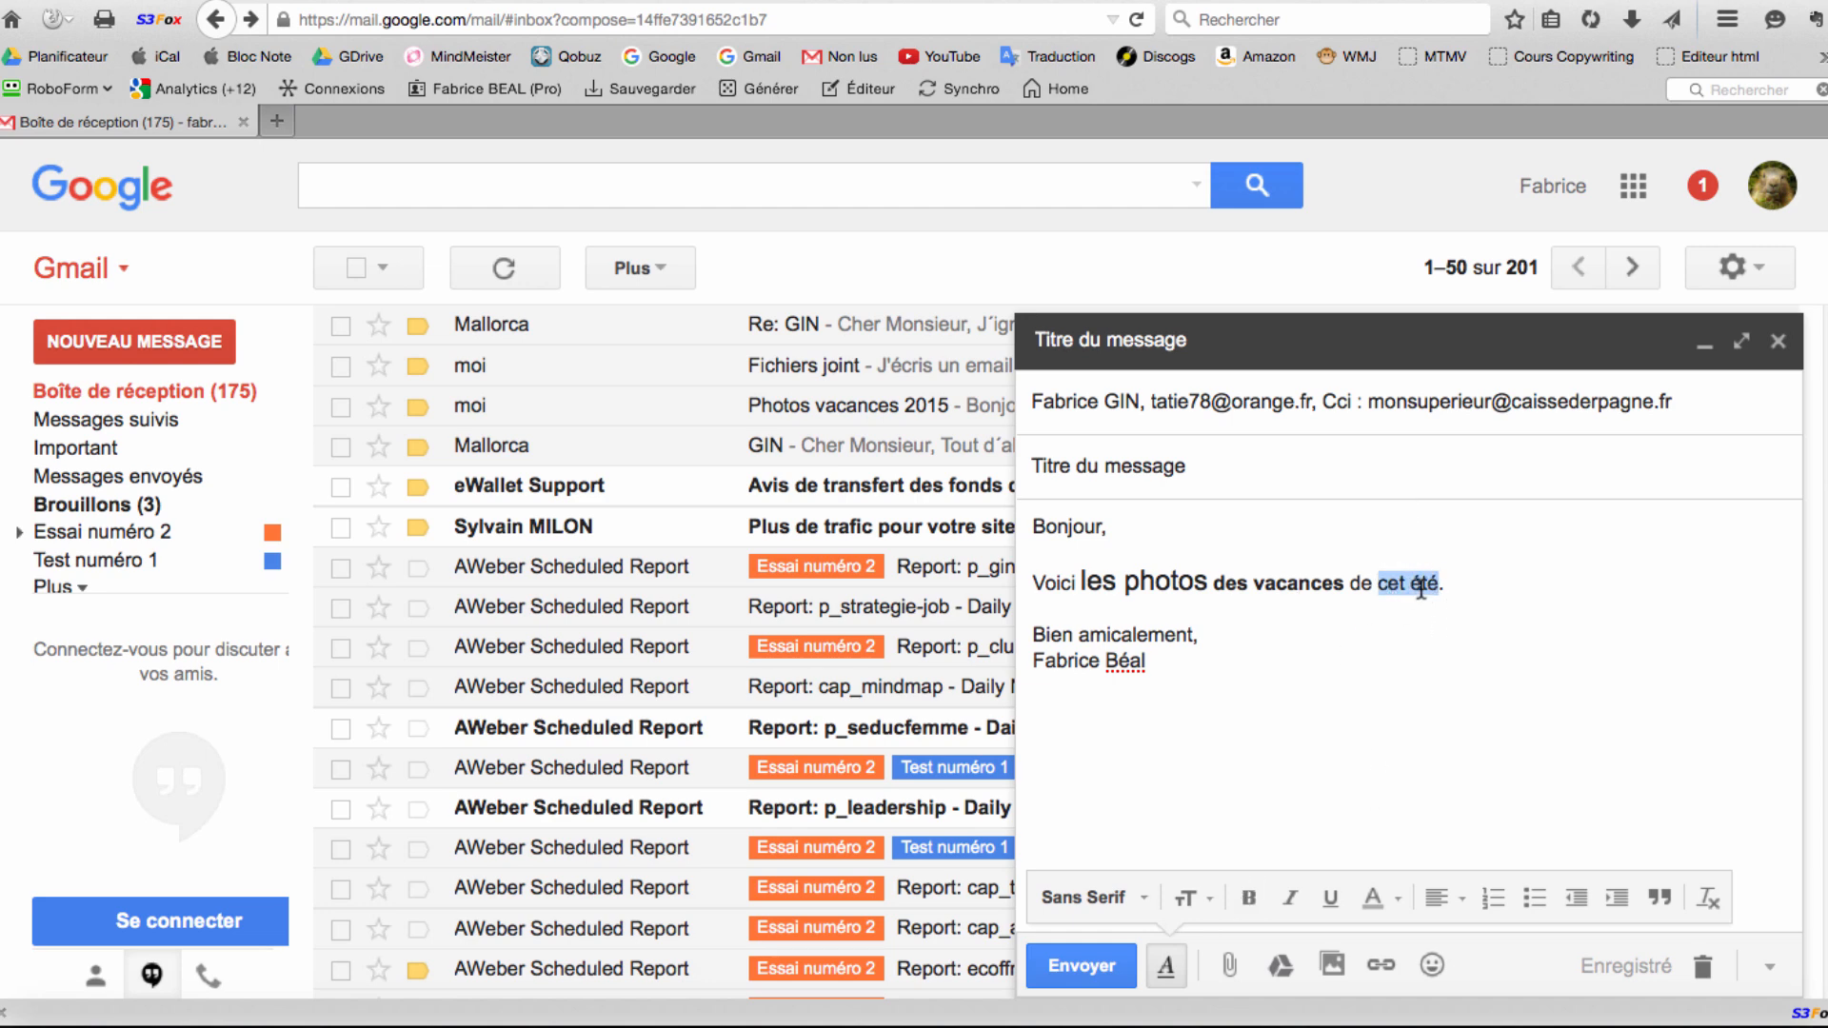
pyautogui.click(1291, 896)
pyautogui.click(1441, 608)
pyautogui.moveTo(1030, 585); pyautogui.dragTo(1081, 593)
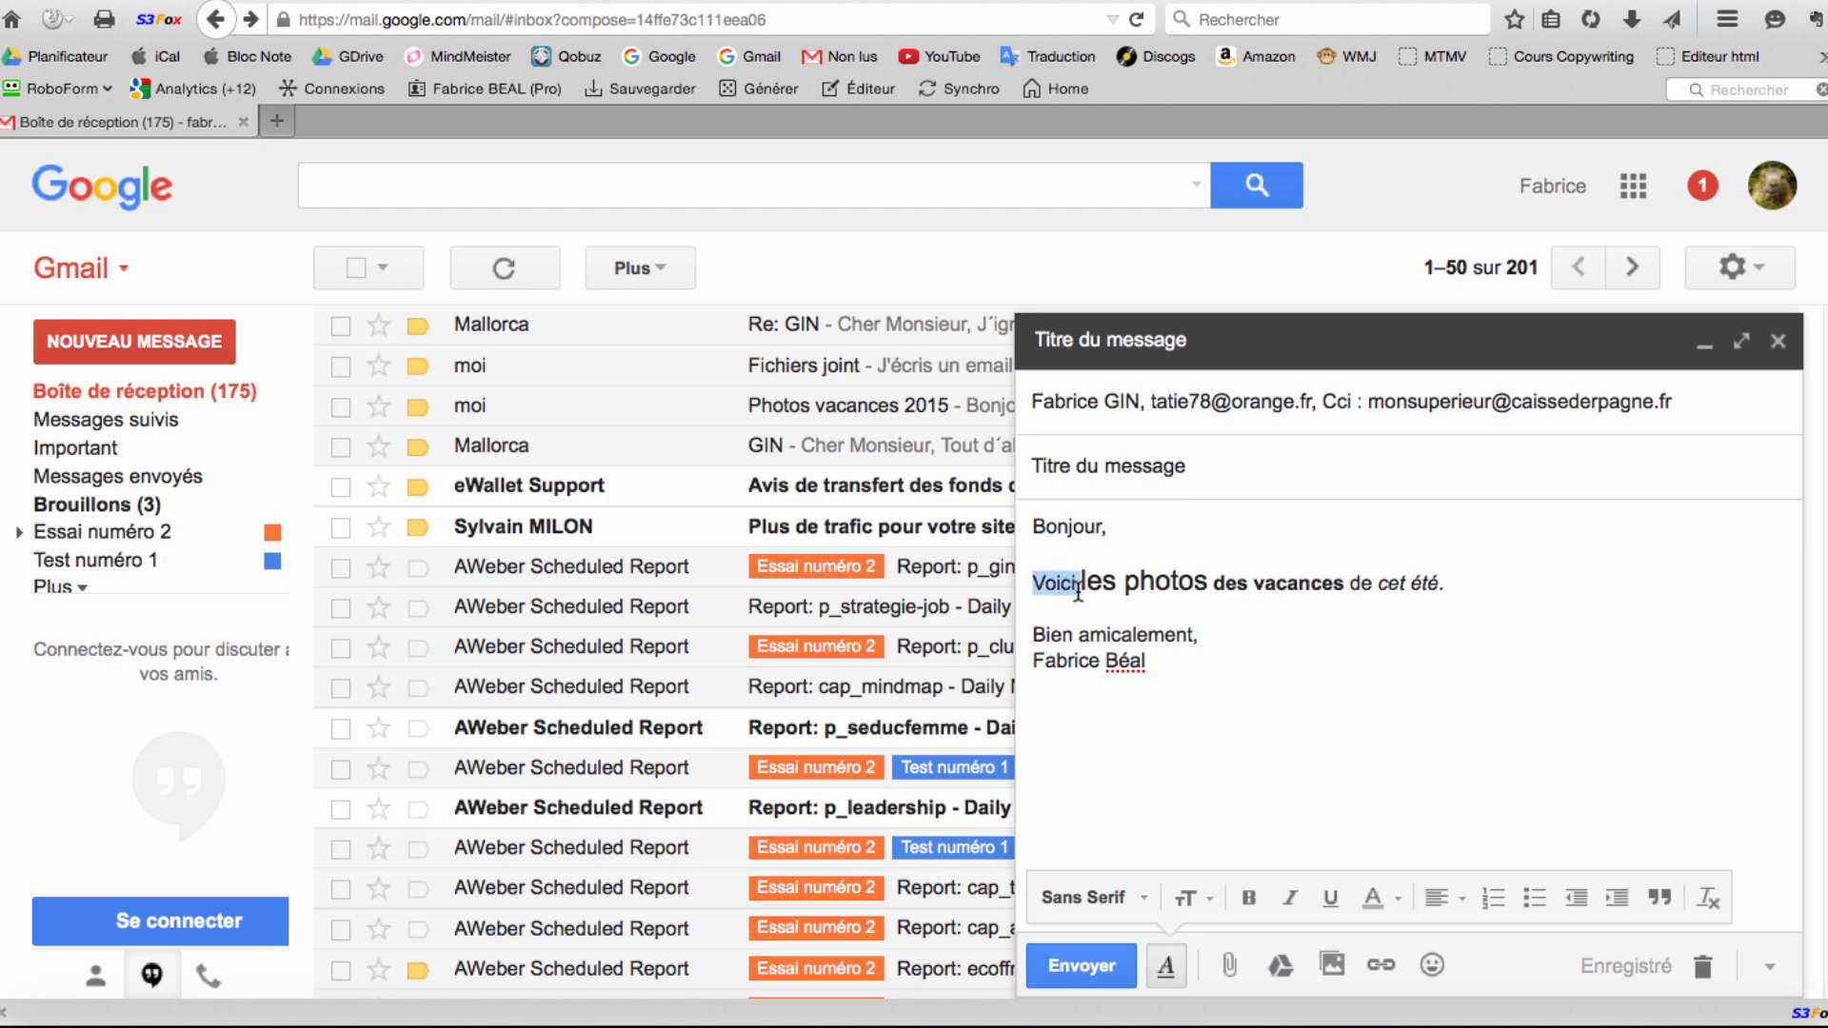
pyautogui.click(1322, 900)
pyautogui.click(1371, 633)
pyautogui.click(1167, 968)
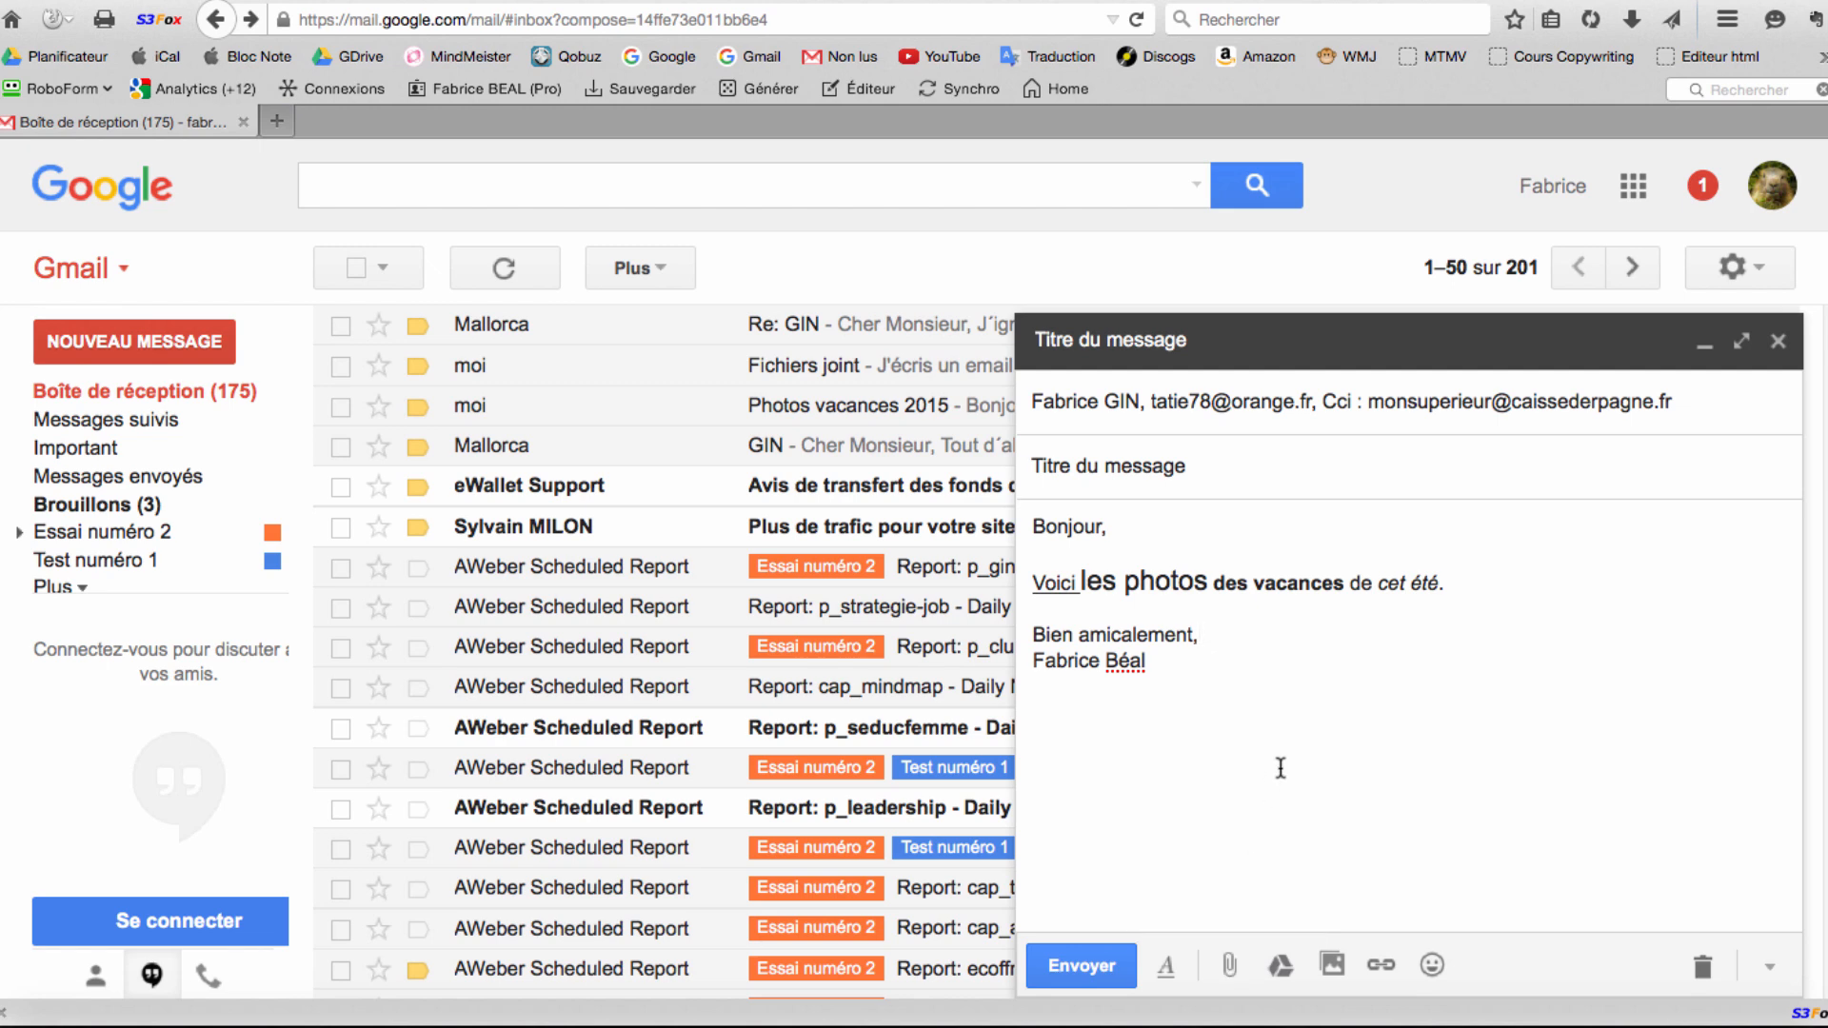
pyautogui.click(1477, 585)
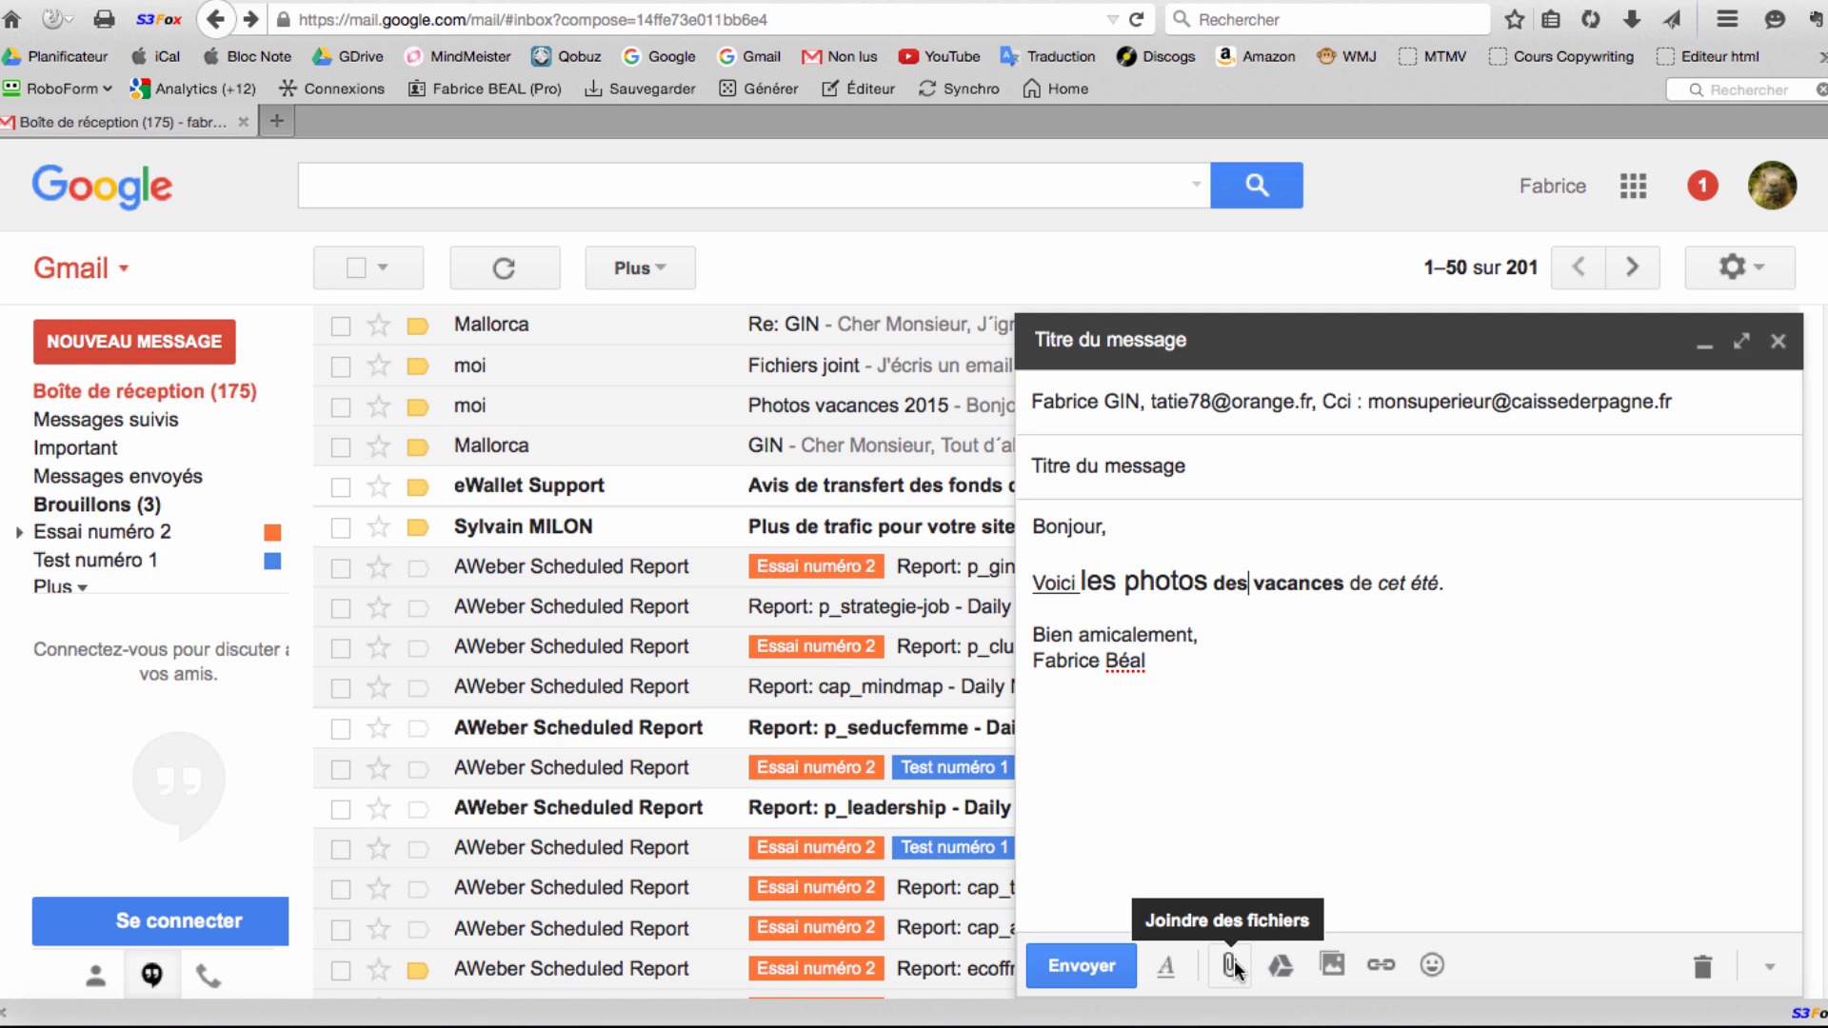
# Attach the 18-month portrait JPEG (13 003 Ko) from the Numérisations folder to the draft.
pyautogui.click(1227, 966)
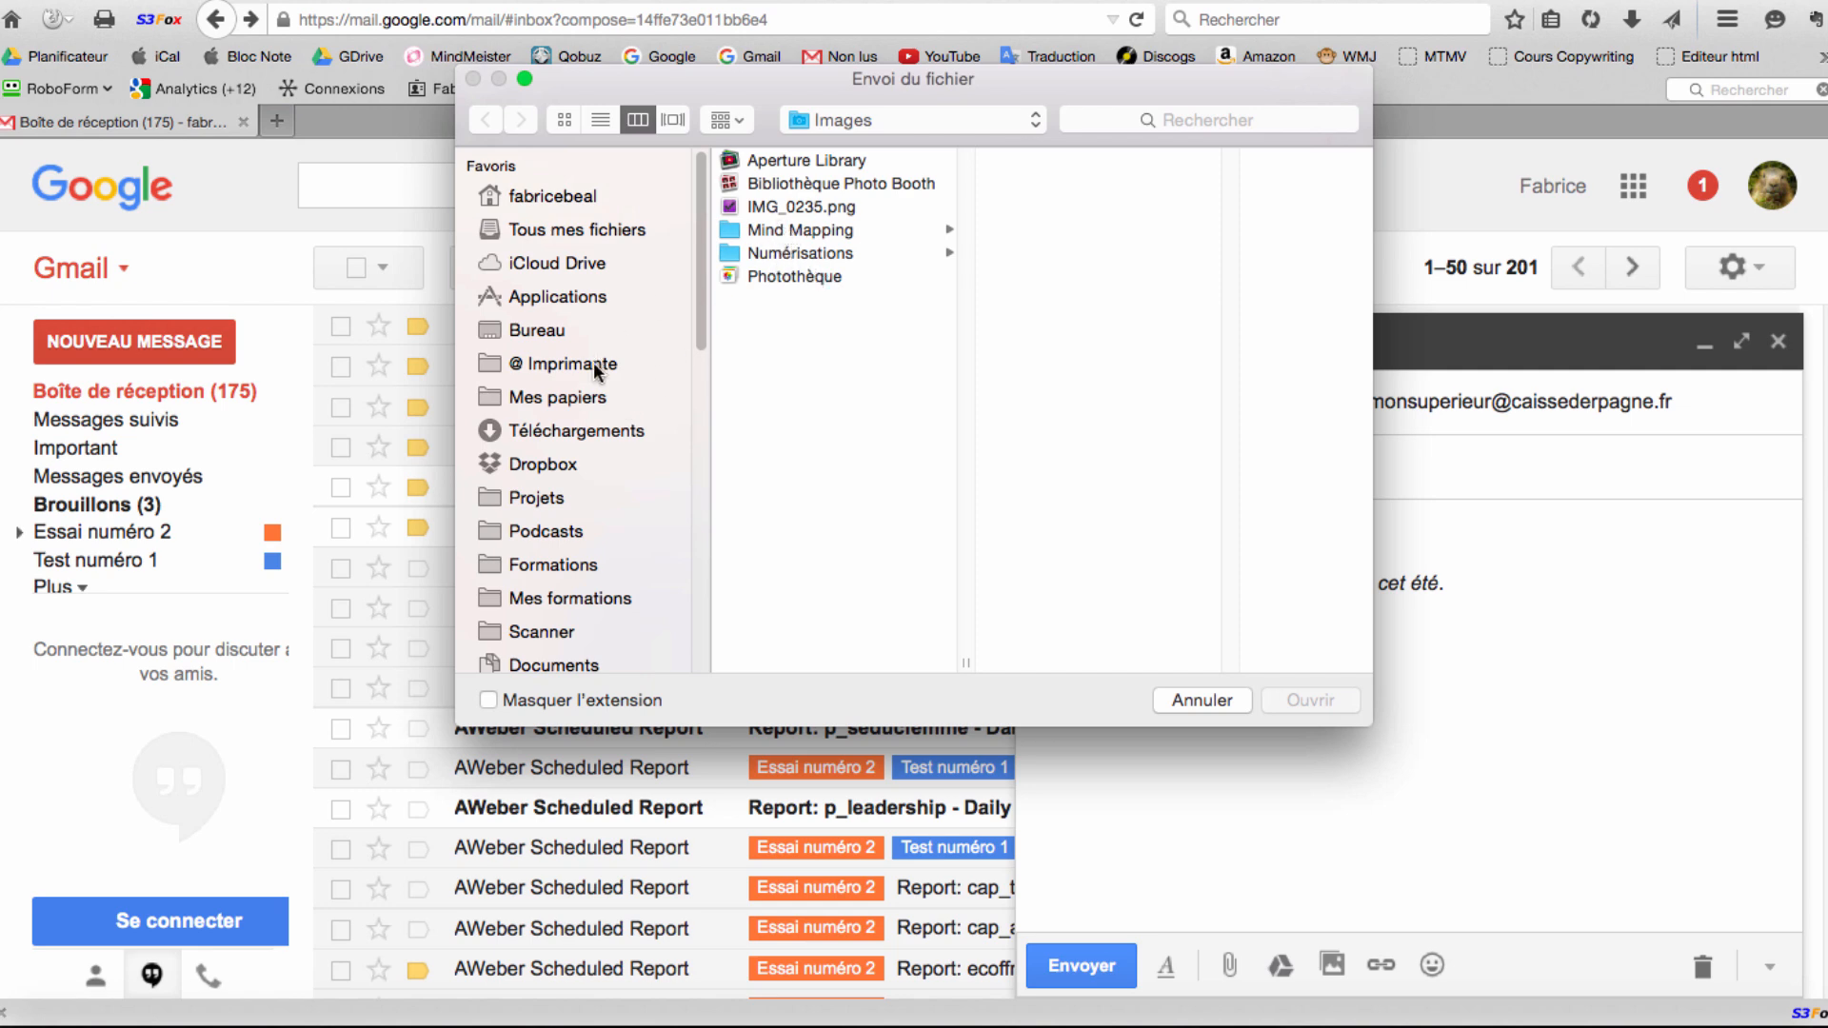
pyautogui.scroll(-5, 564, 514)
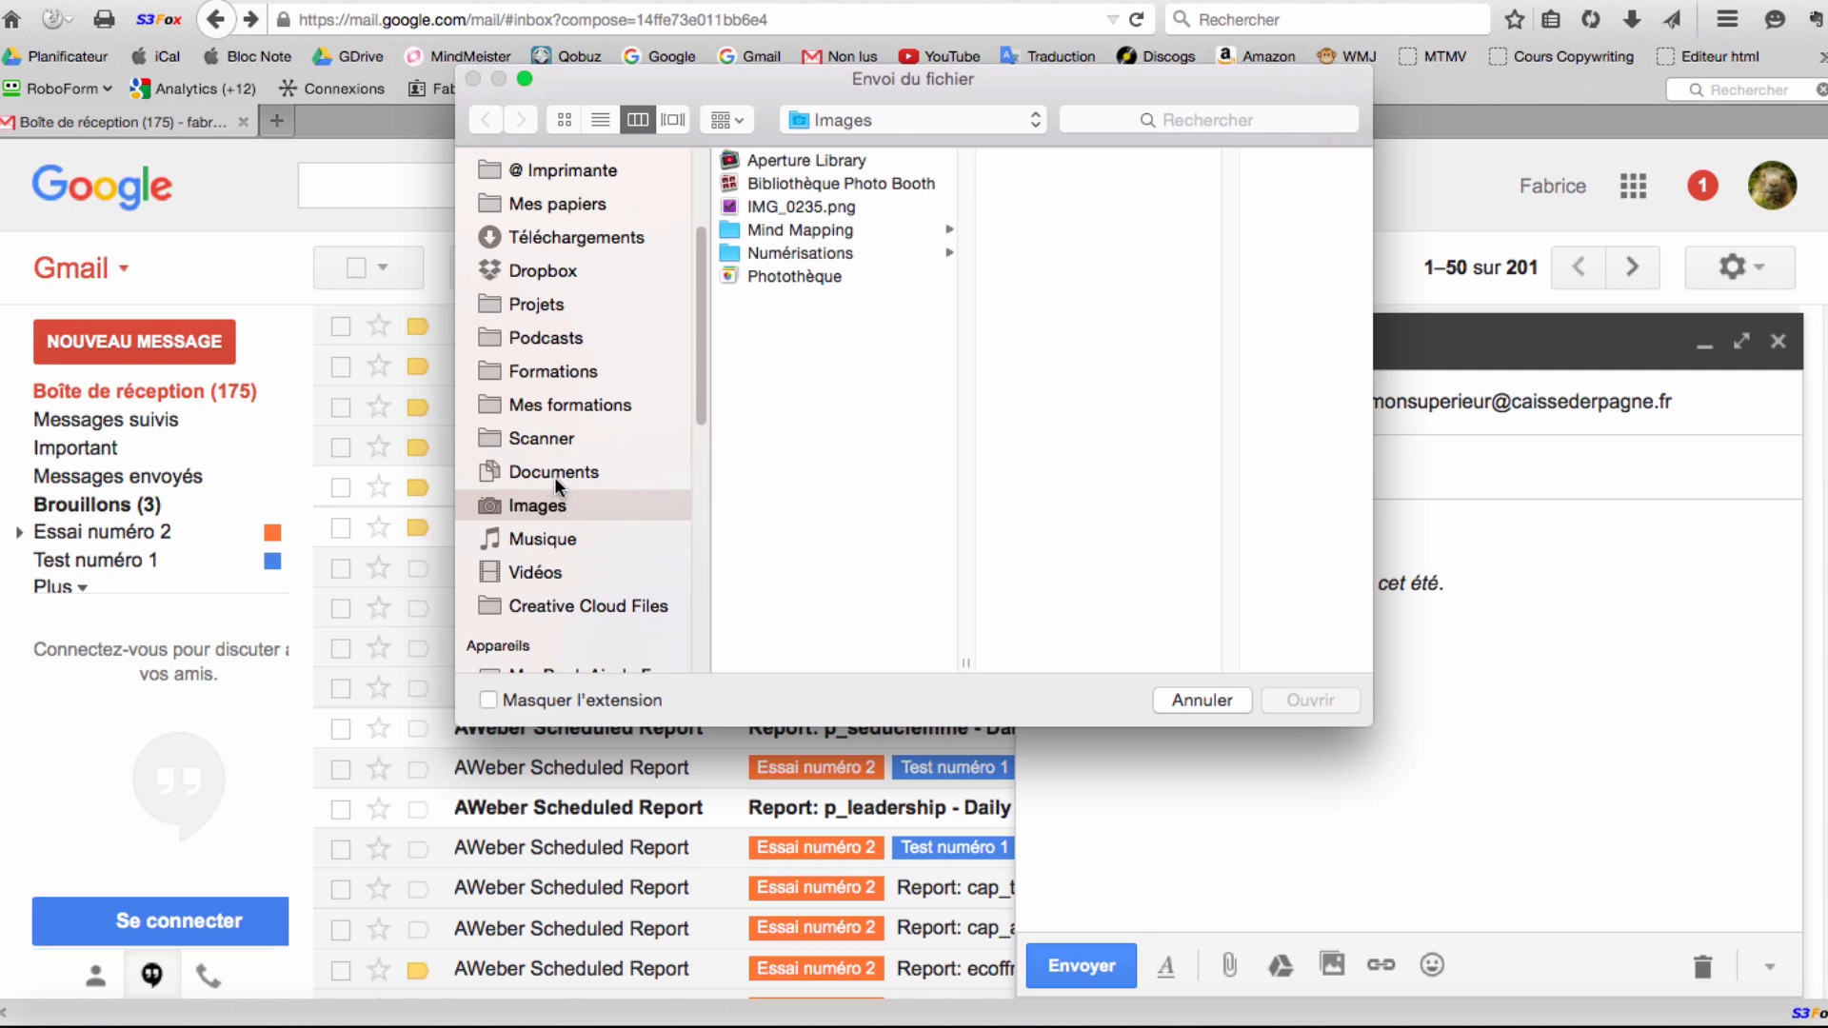
pyautogui.click(552, 475)
pyautogui.click(557, 507)
pyautogui.scroll(2, 569, 500)
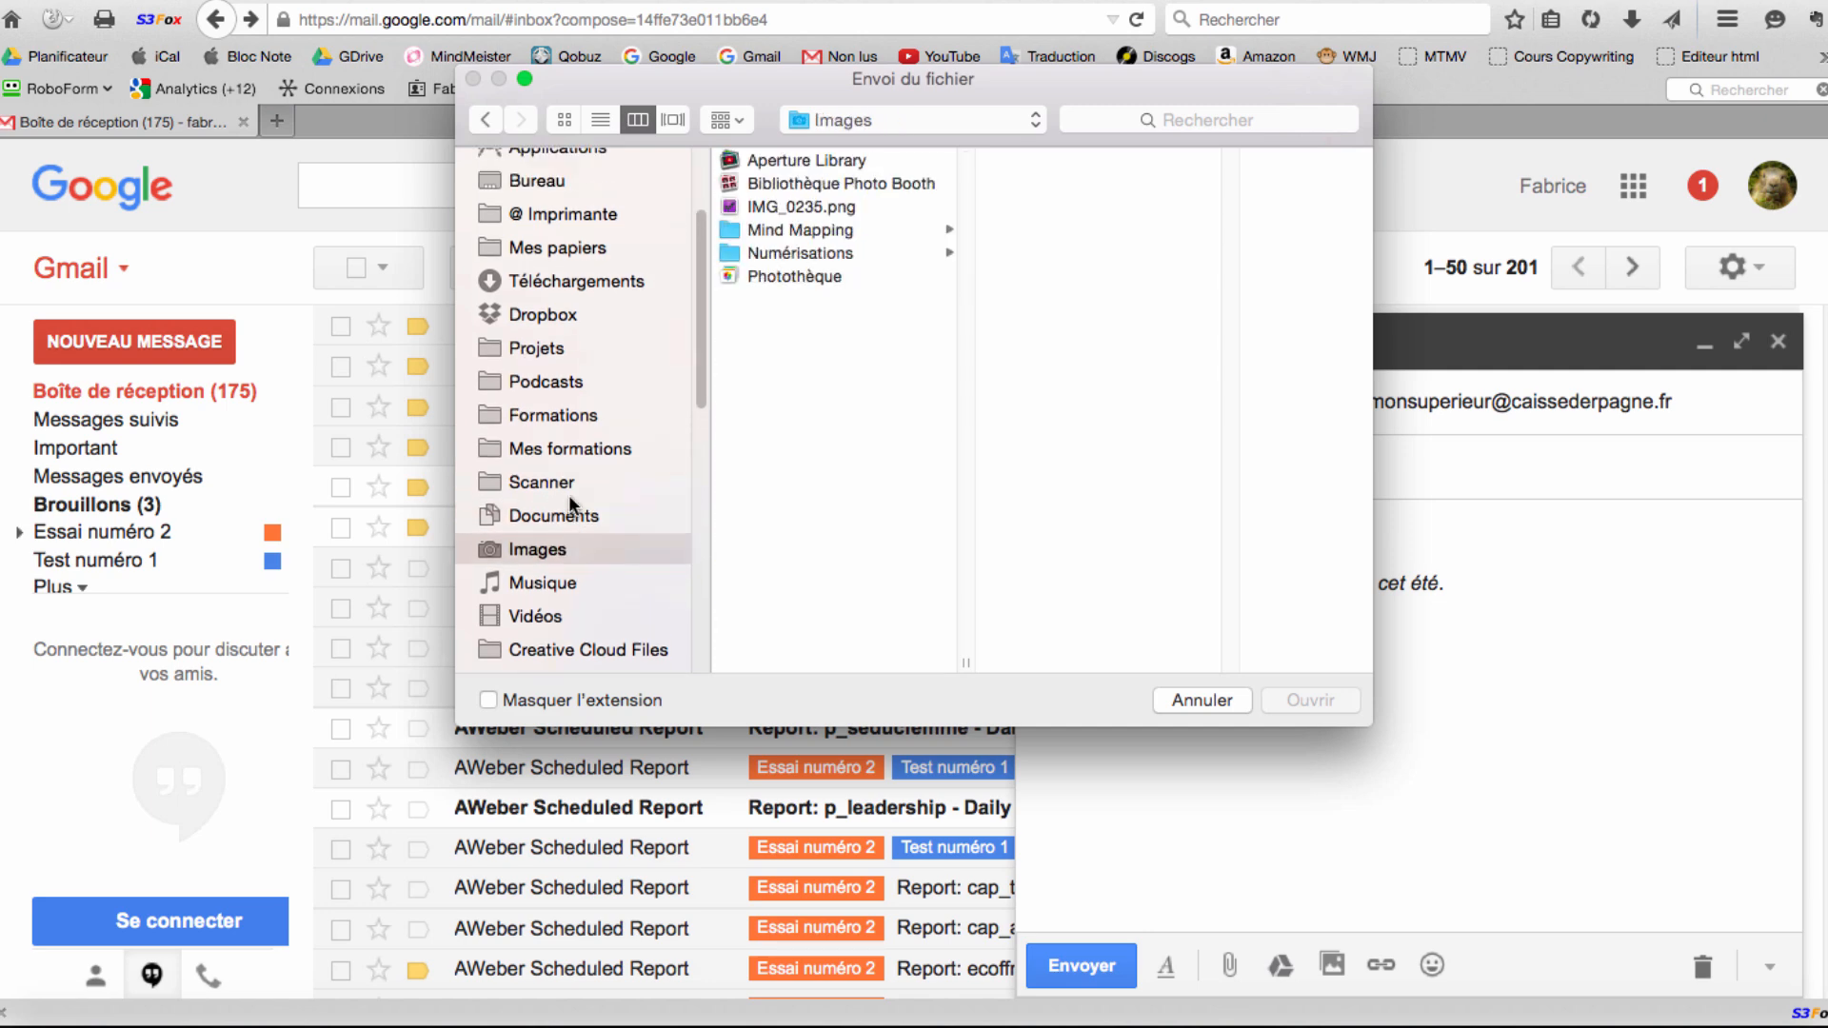
pyautogui.click(836, 207)
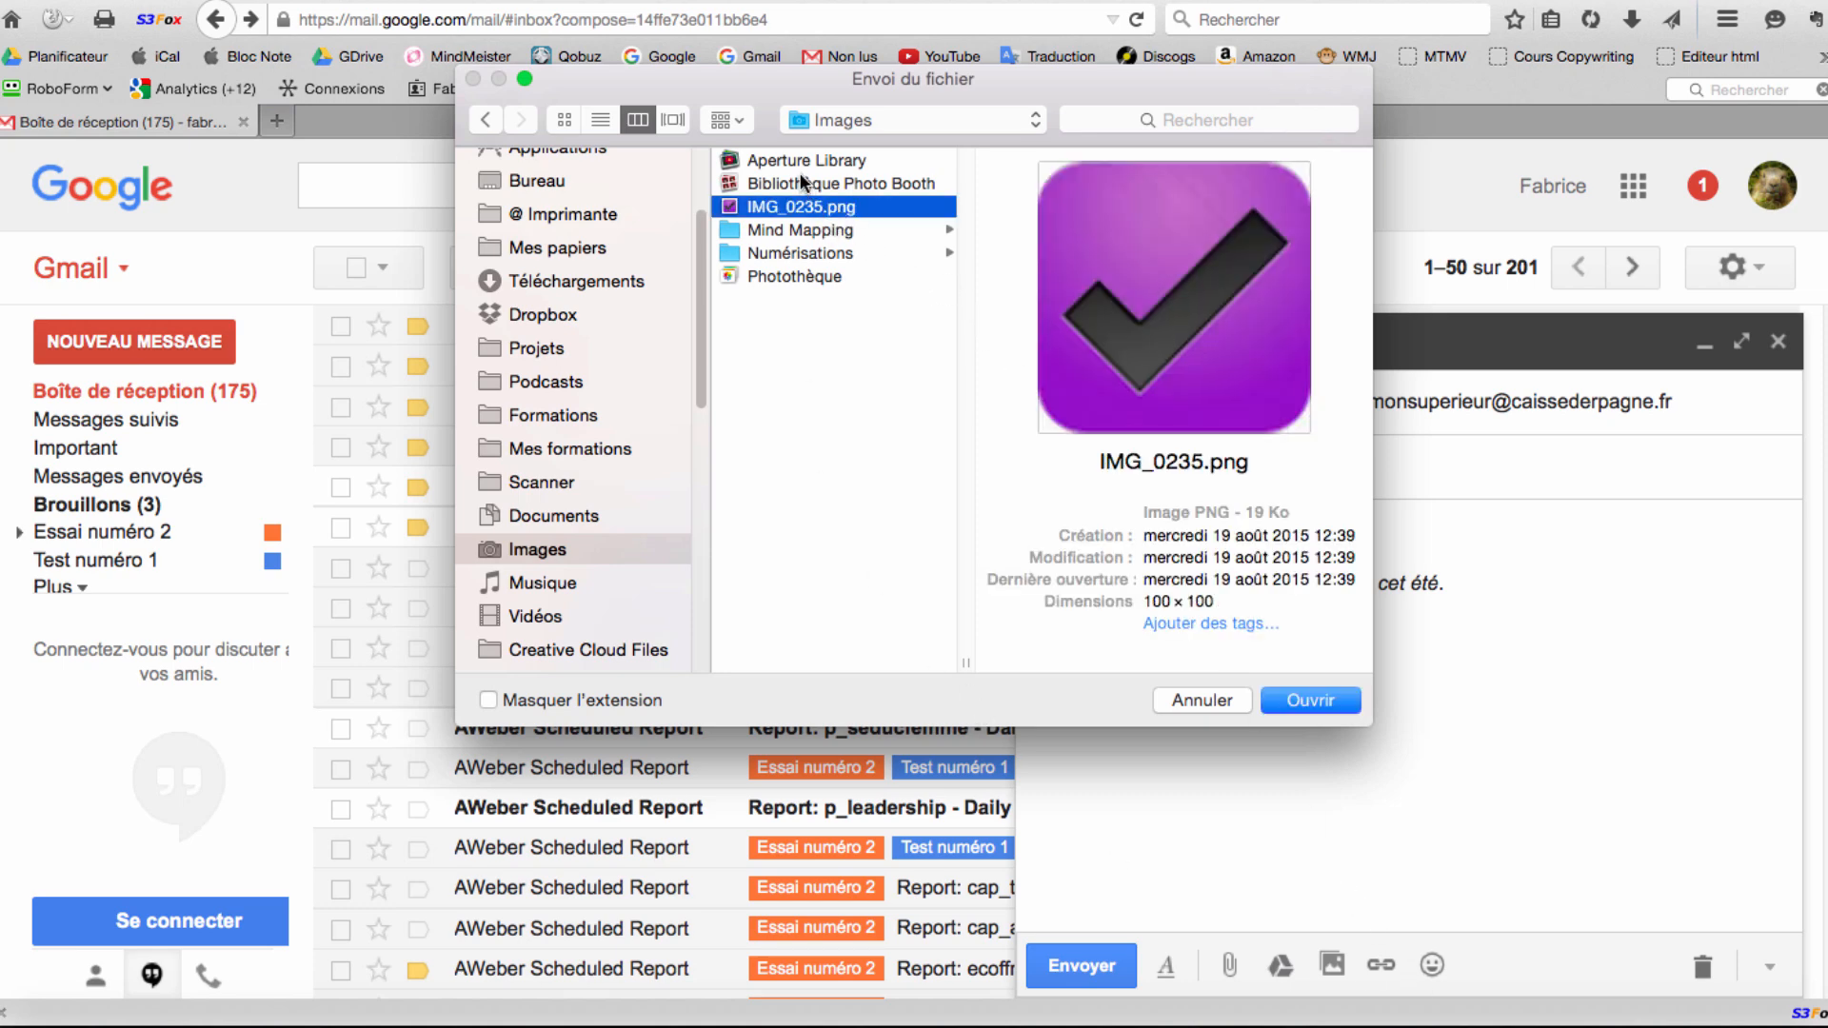
pyautogui.click(801, 249)
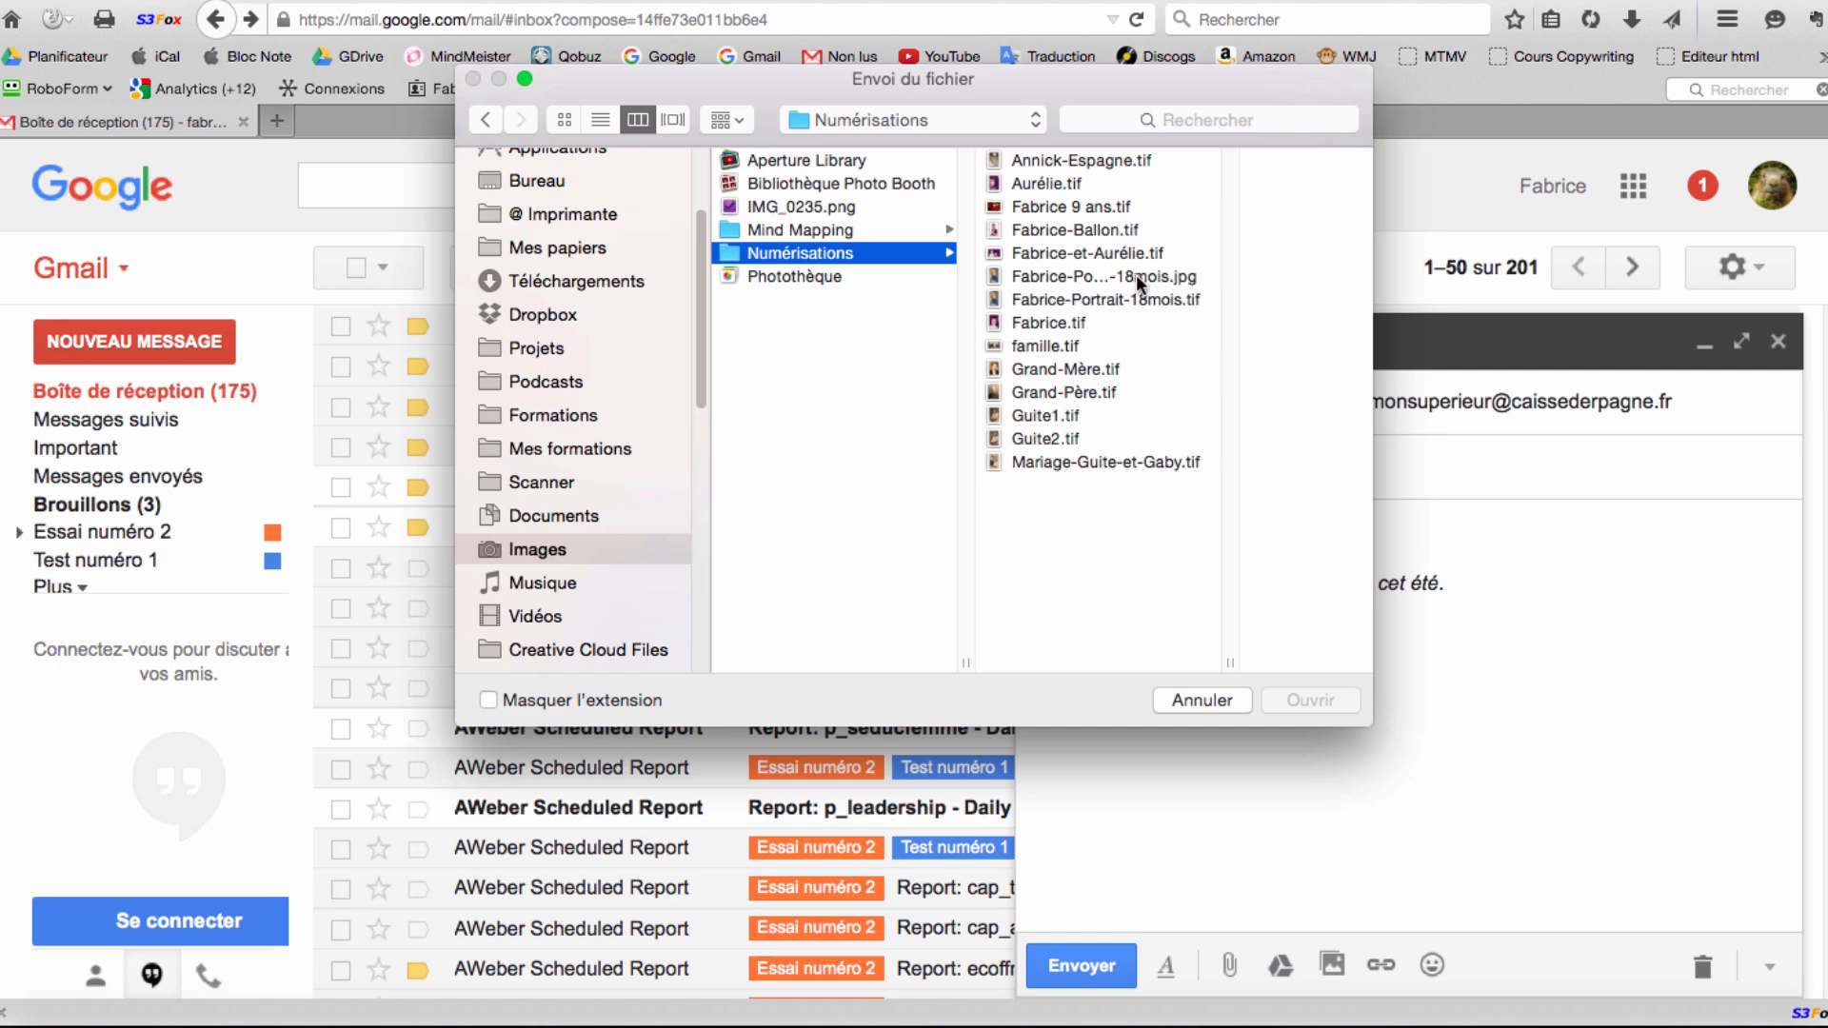
pyautogui.click(1174, 275)
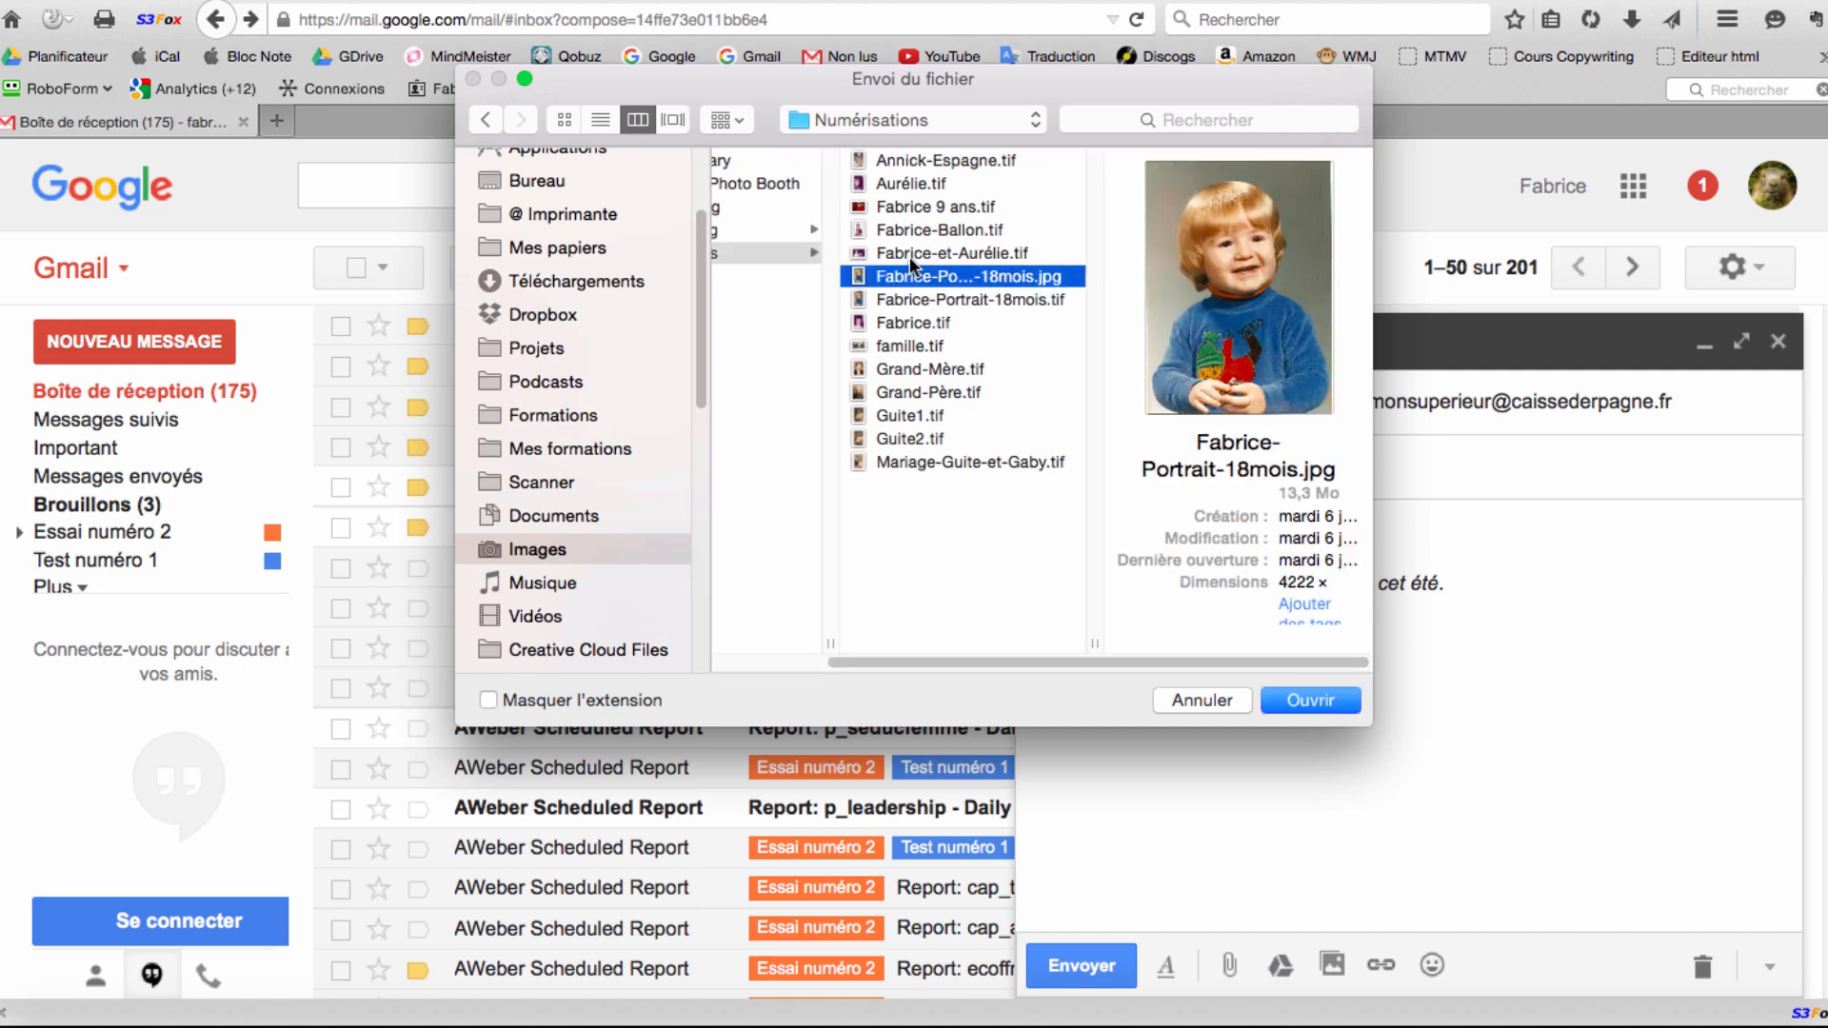
pyautogui.click(1320, 702)
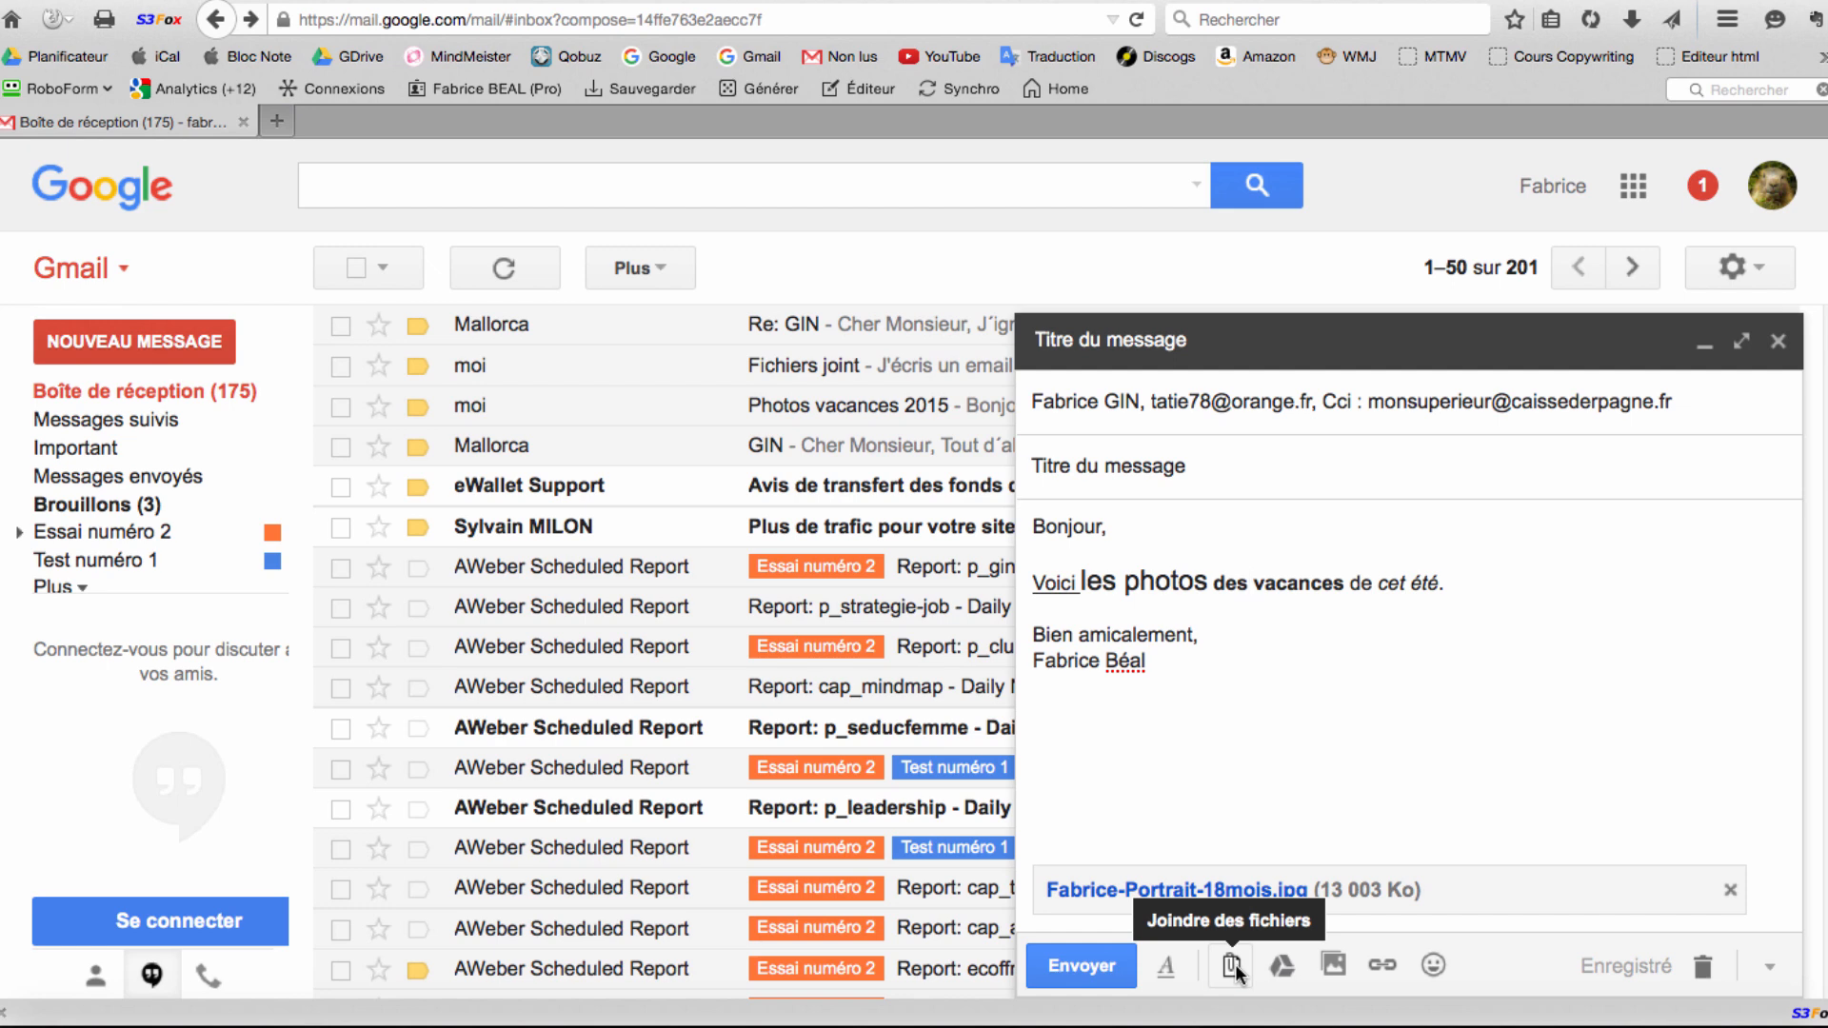
# Begin attaching a second file to the draft.
pyautogui.click(1233, 964)
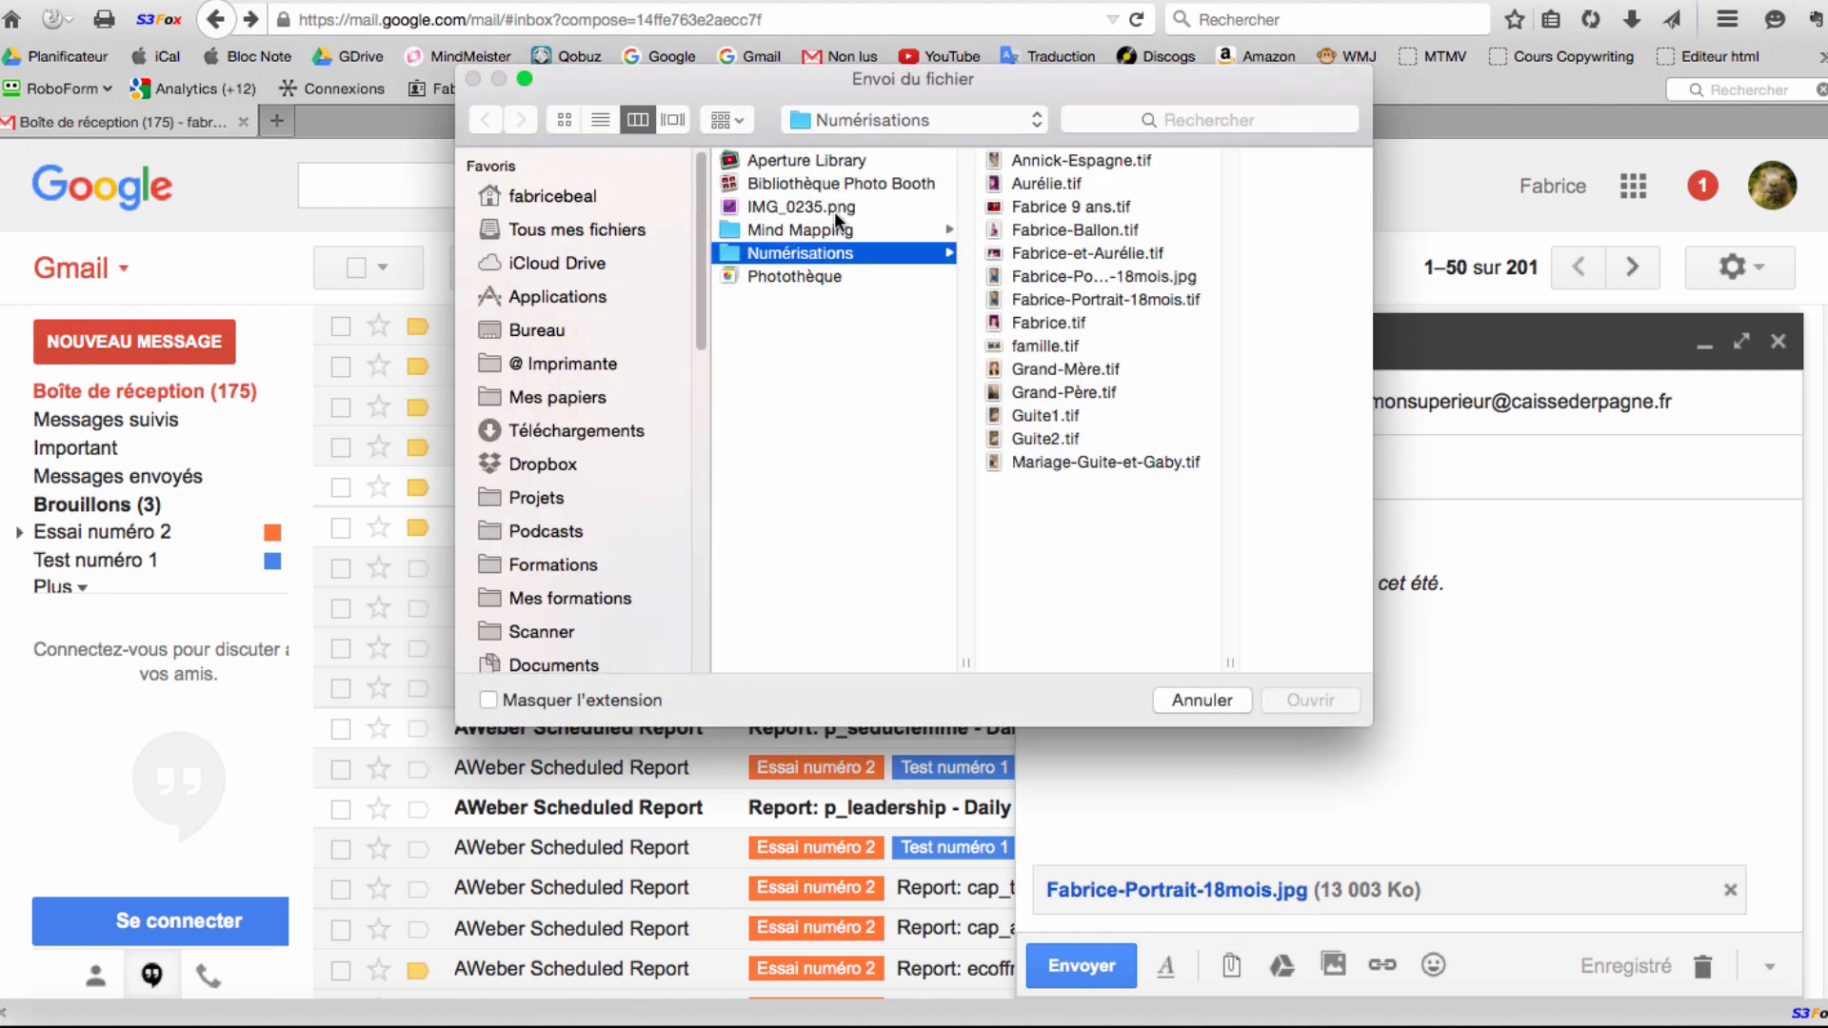
# Attach IMG_0235.png (19 Ko) from Images as the draft's second attachment.
pyautogui.click(792, 204)
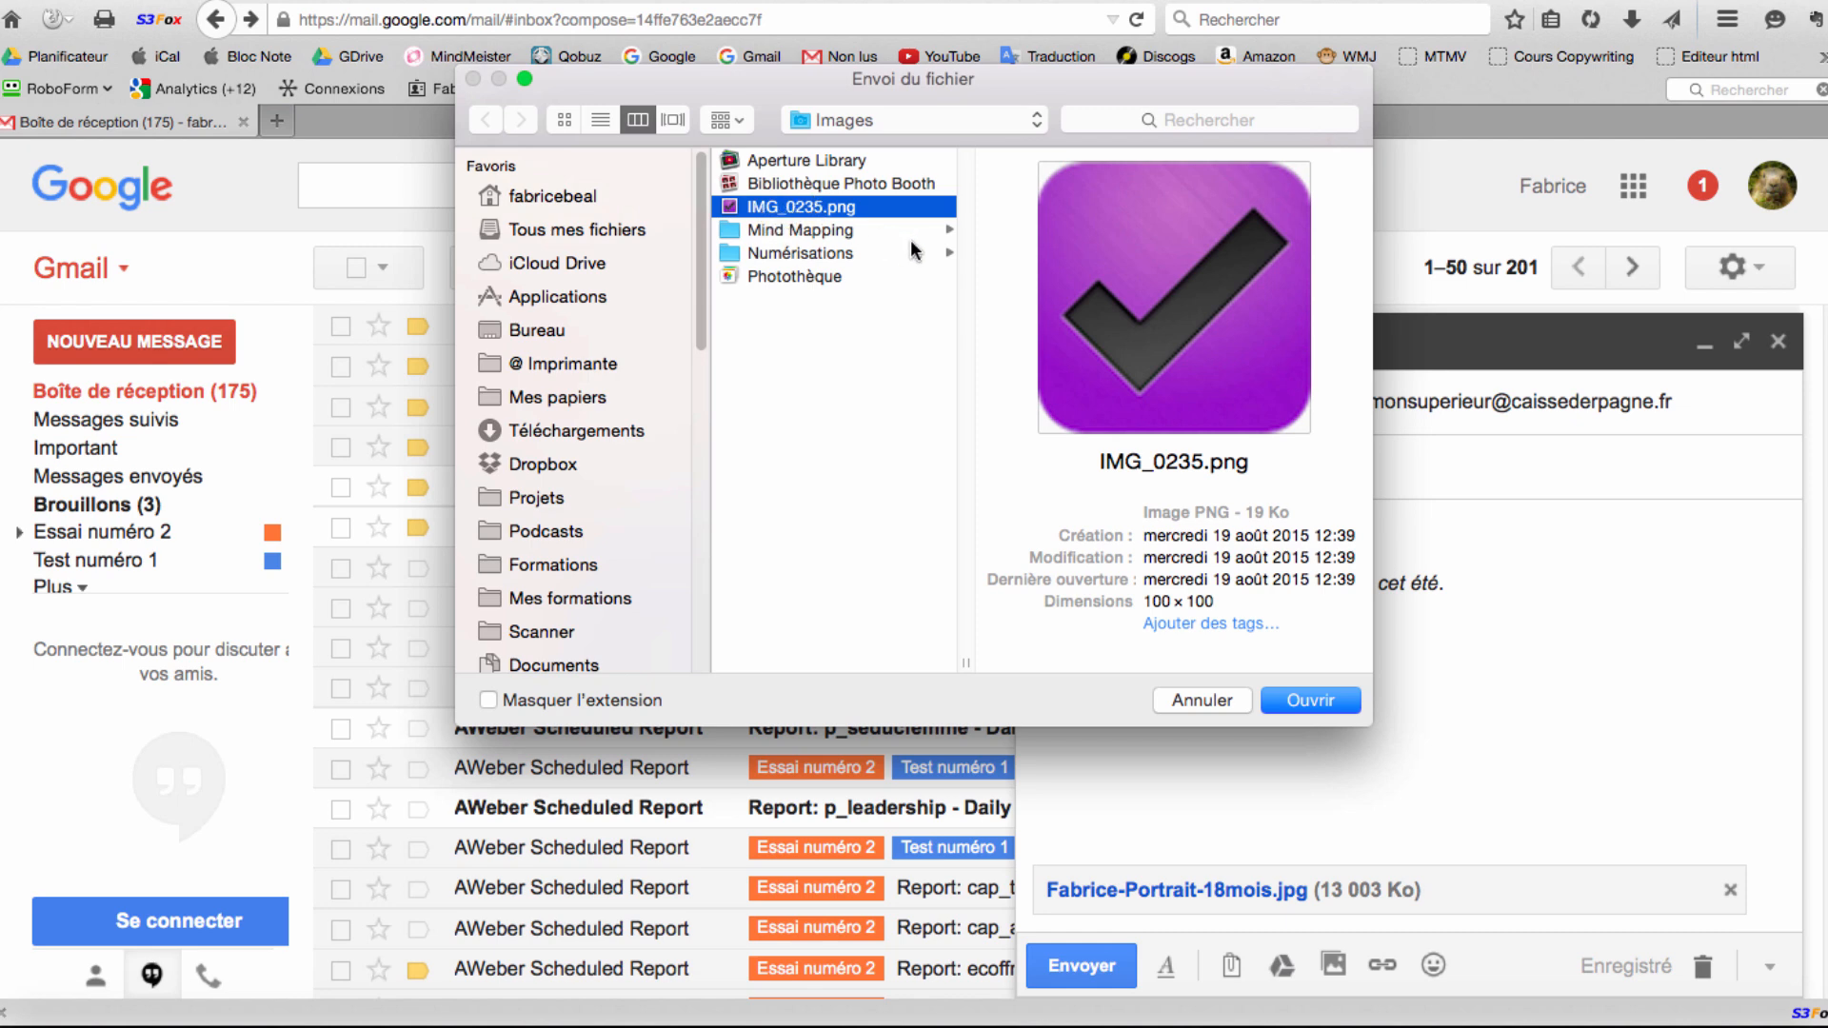
pyautogui.click(1310, 700)
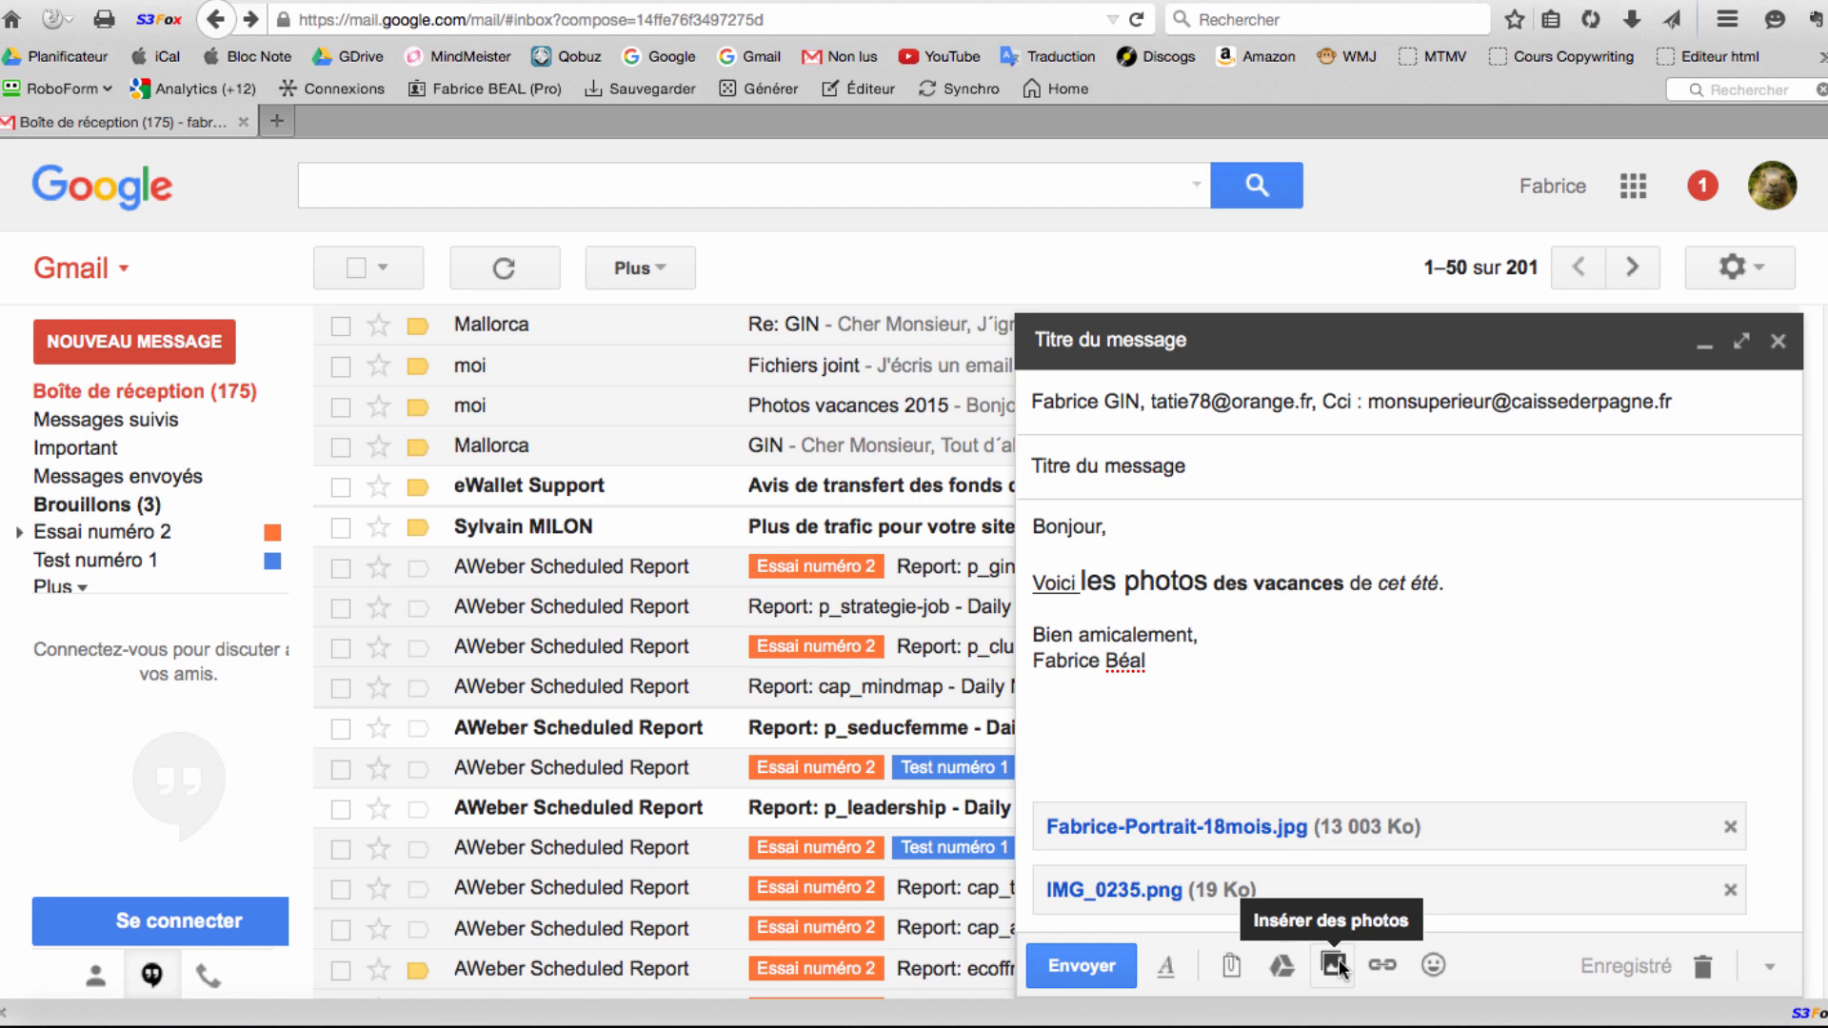
pyautogui.click(1333, 964)
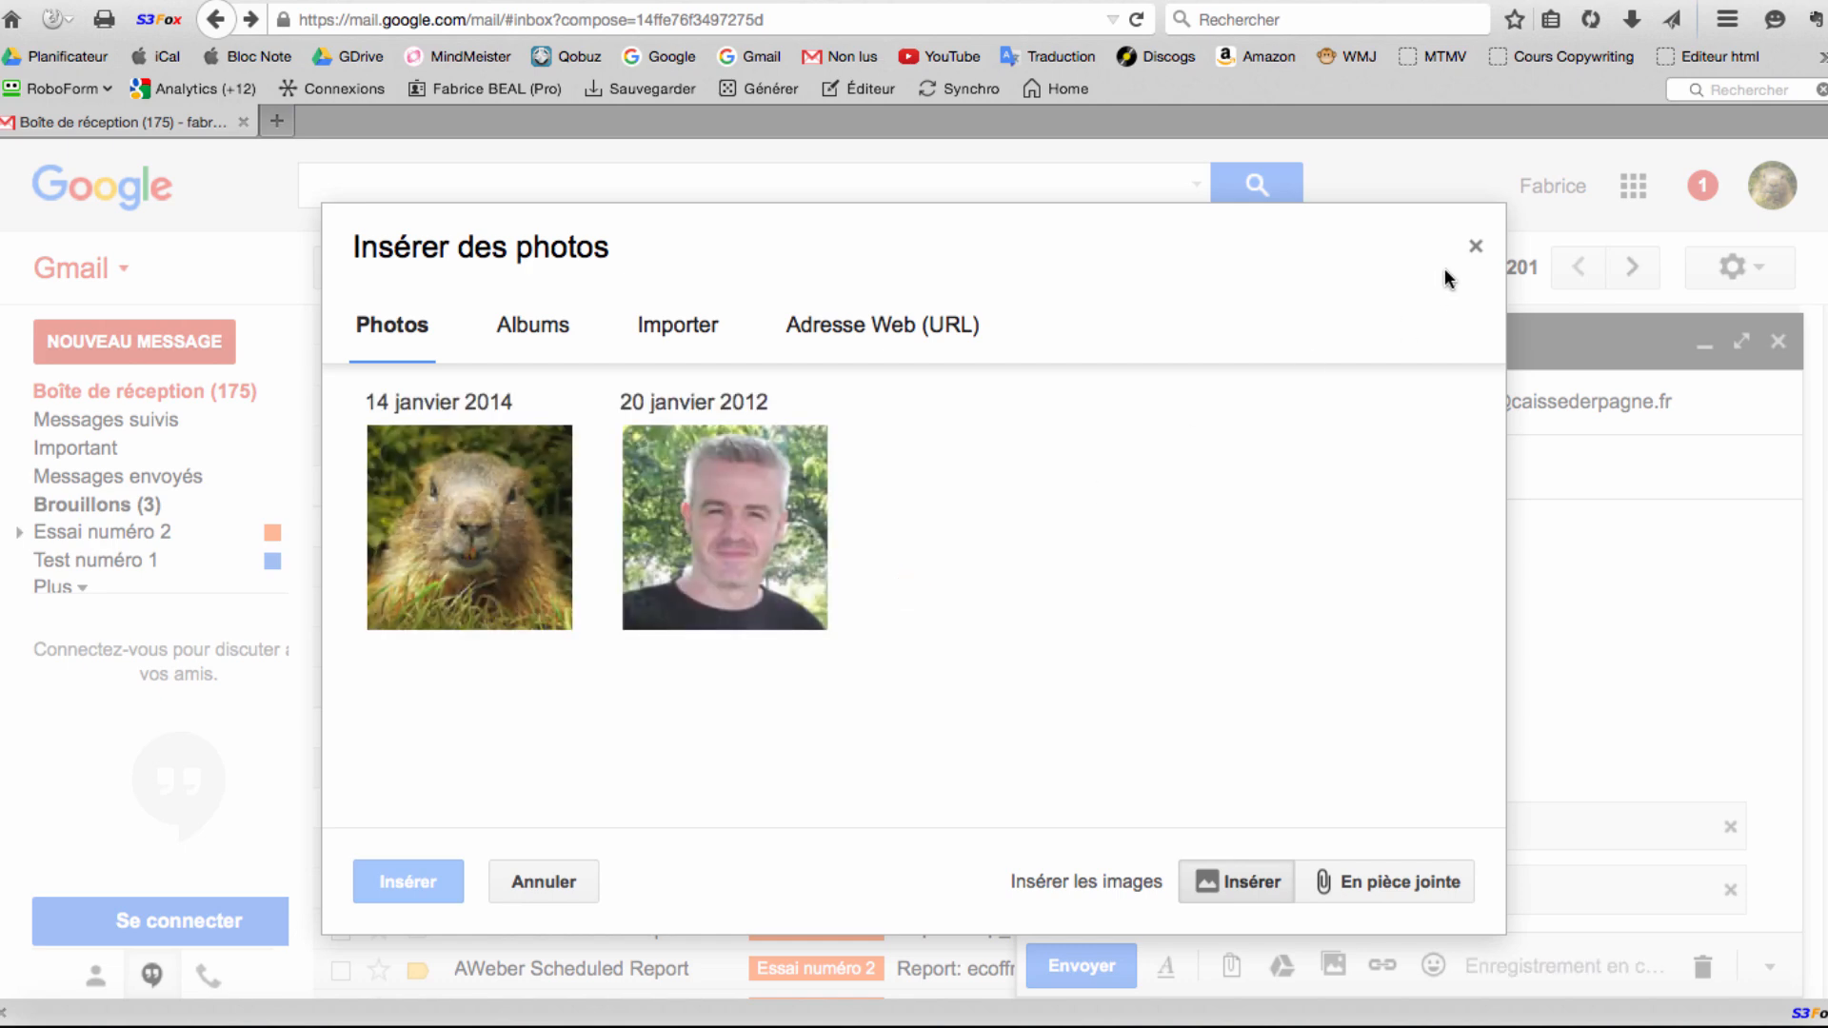
pyautogui.click(1478, 249)
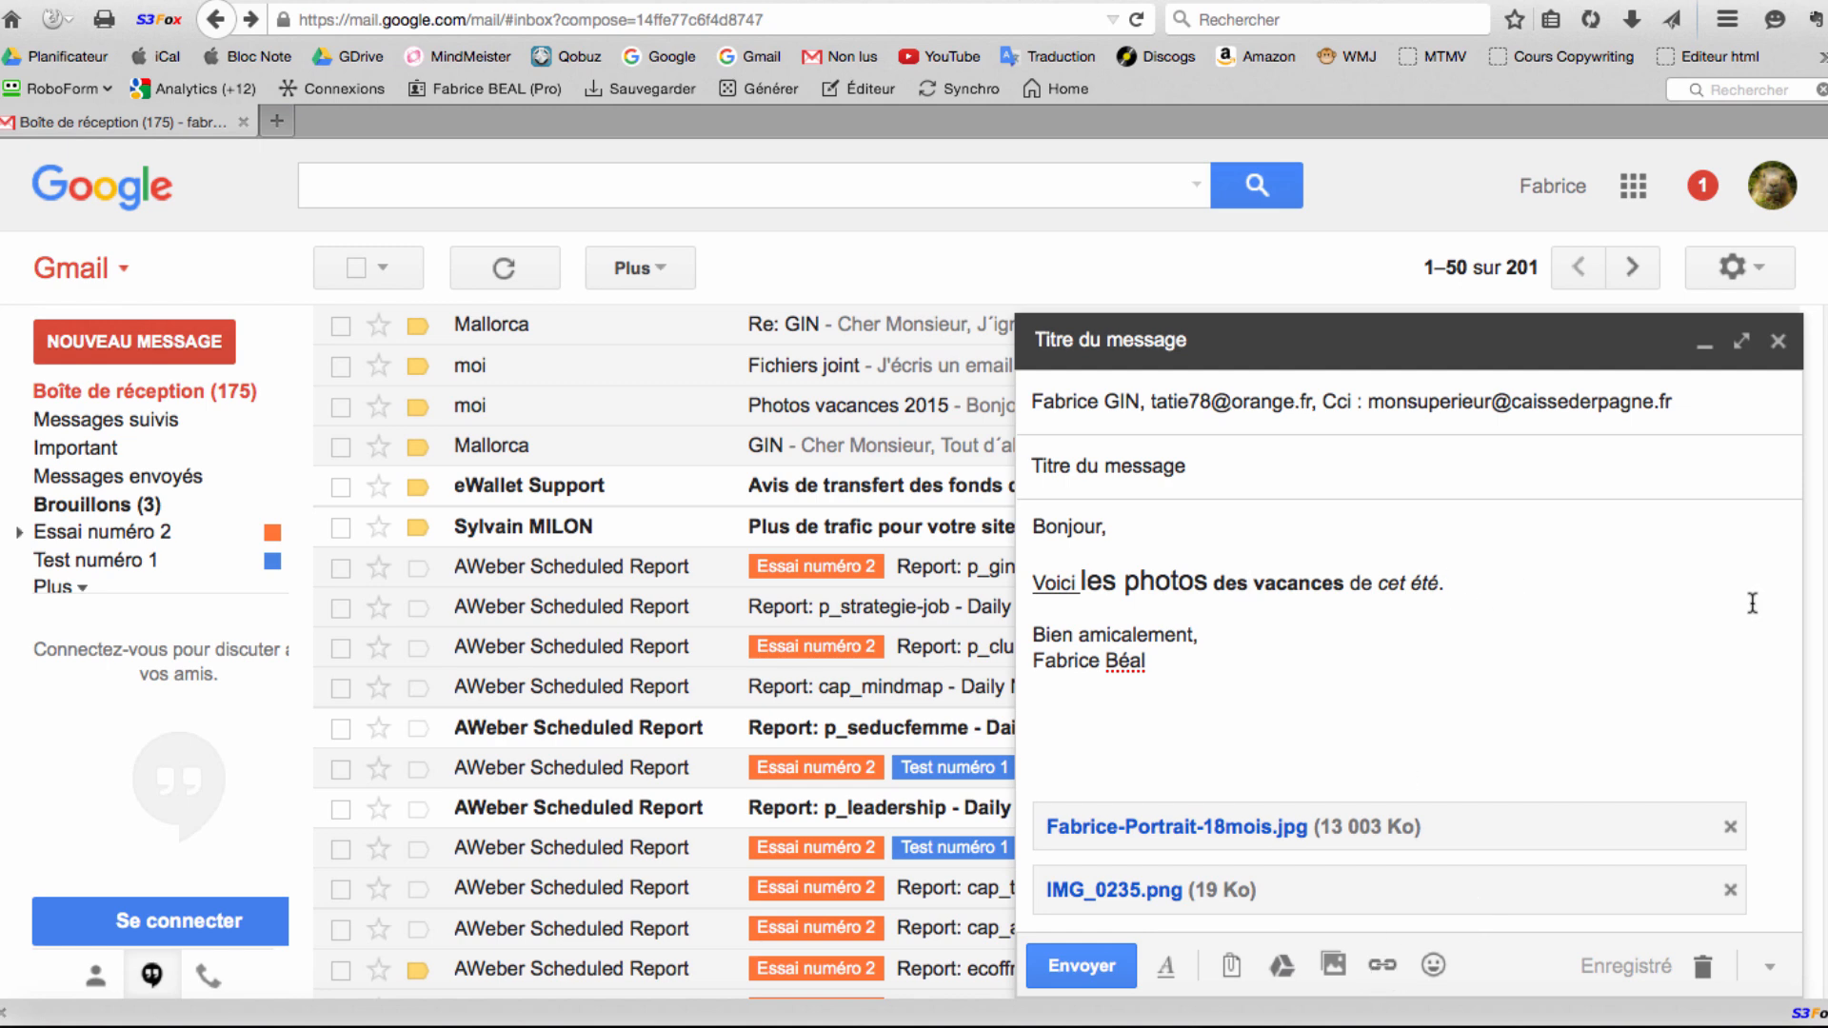
# Type "J'ai trouvé ce livre sur Amazon" on a new line below the holiday-photos sentence.
pyautogui.press('Return')
pyautogui.press('Return')
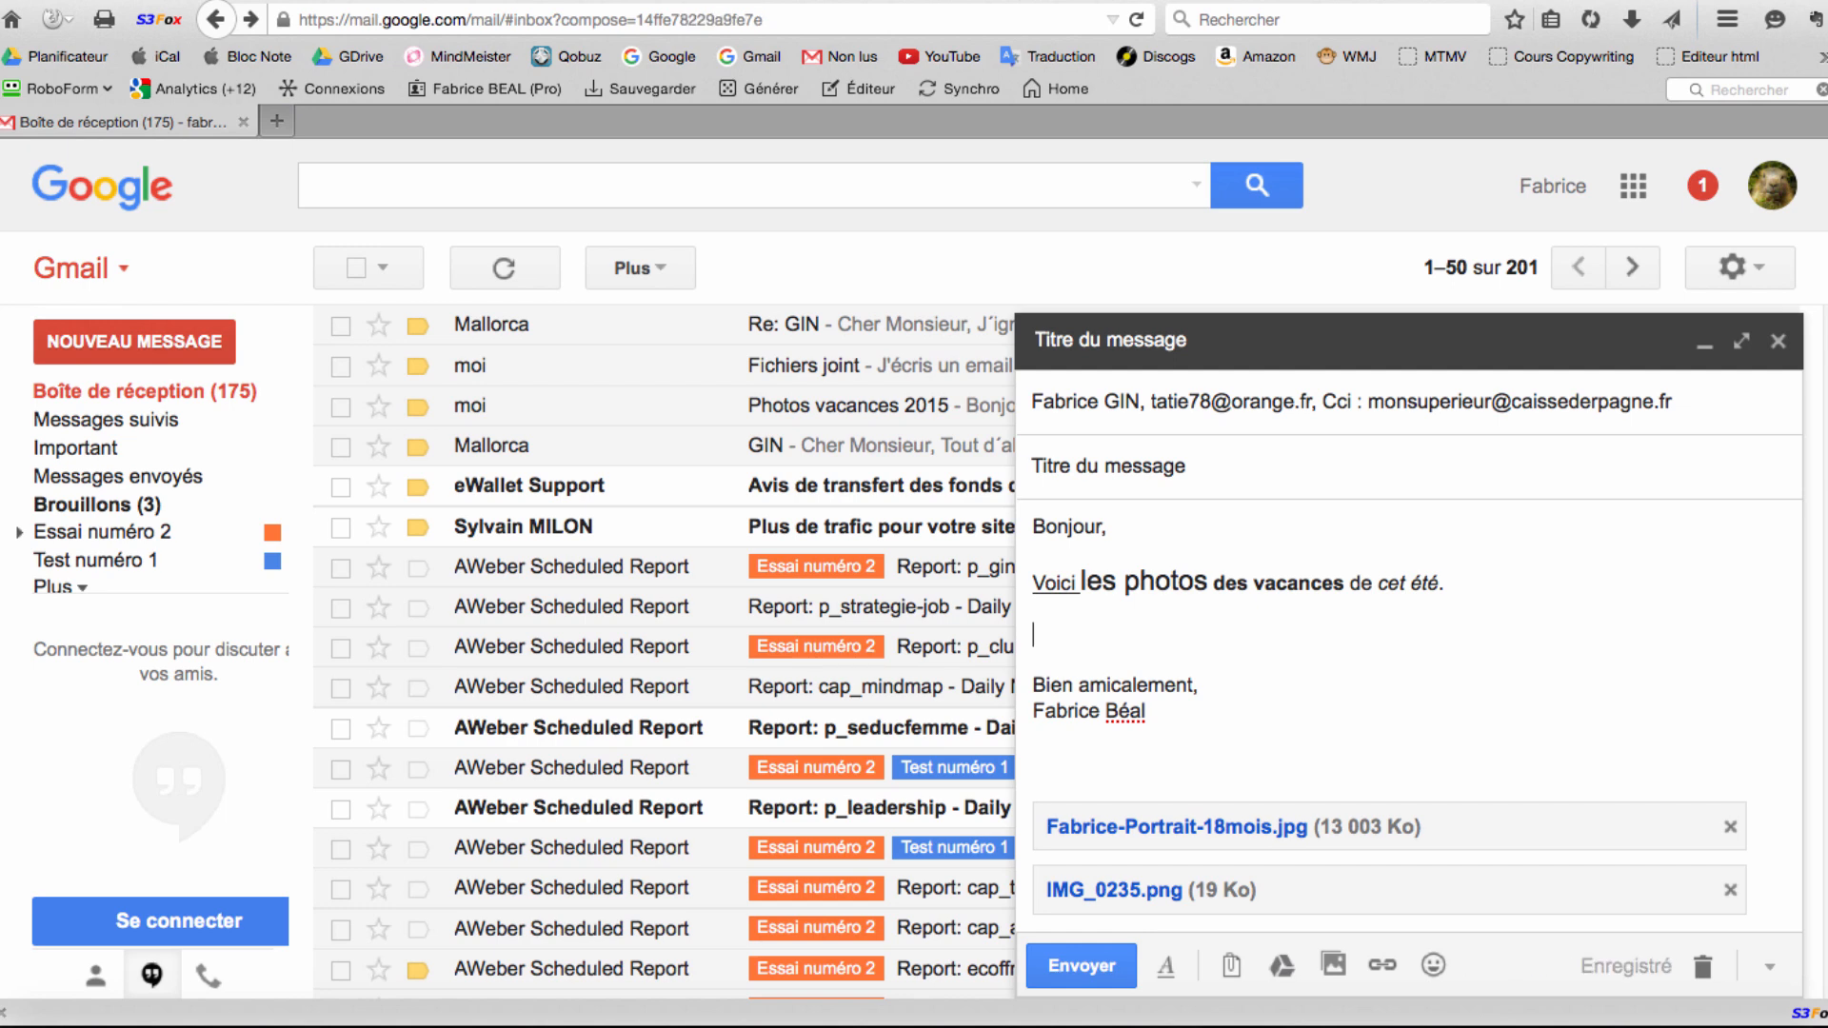
pyautogui.write("J'ai trouvé ")
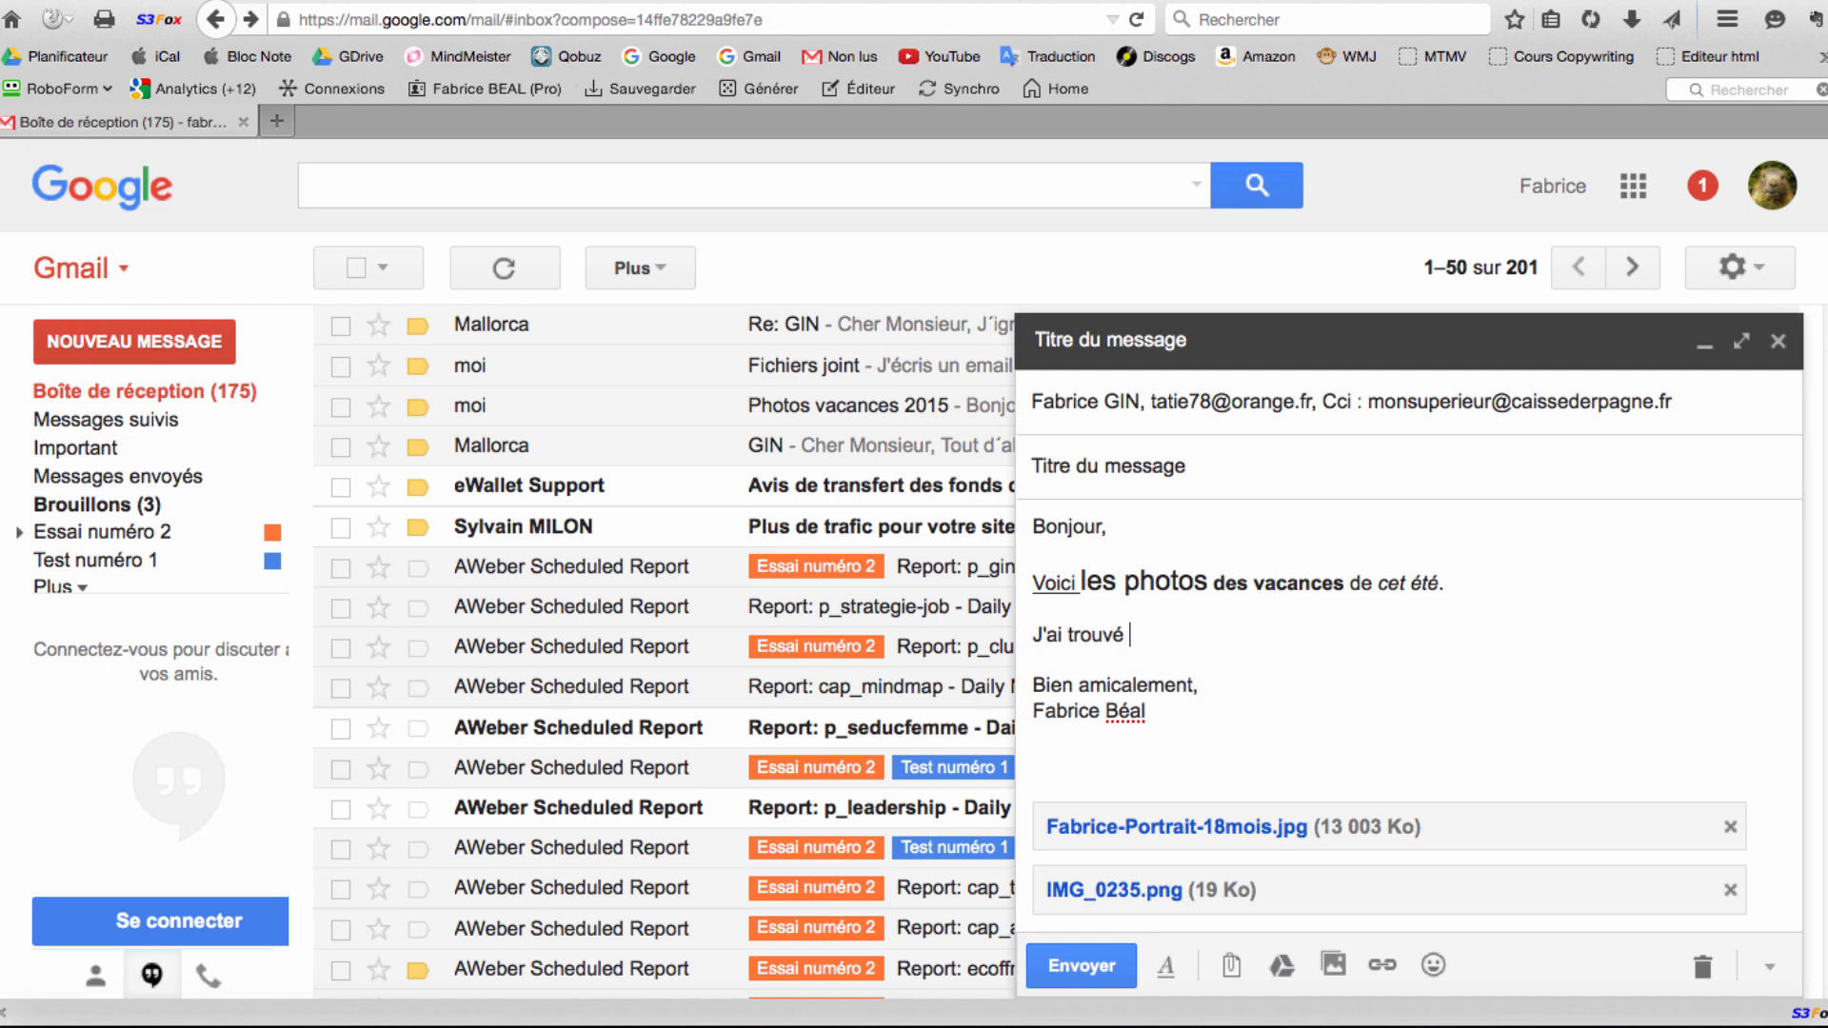
pyautogui.write('ce livre sur Amazon')
pyautogui.press('Left')
pyautogui.press('Left')
pyautogui.press('Left')
pyautogui.press('Left')
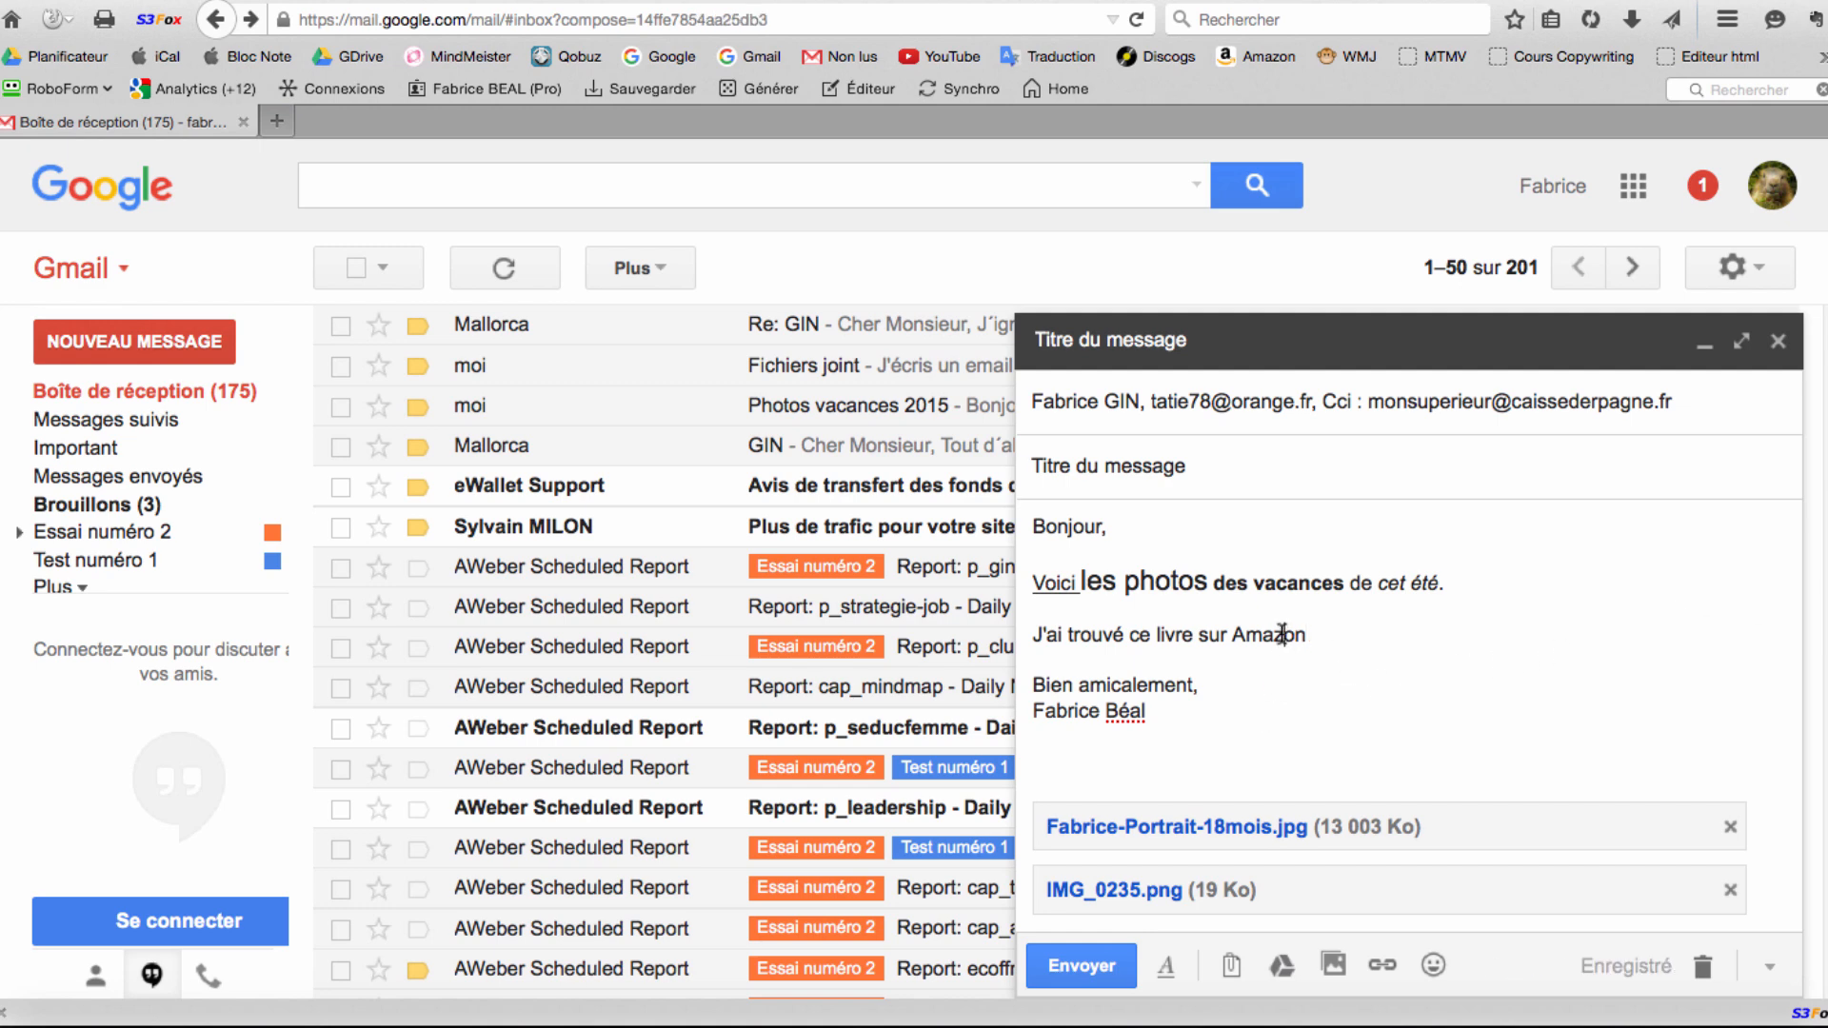
pyautogui.click(276, 121)
# Go to amazon.fr and open the Electronica 1 : The Time Machine CD product page.
pyautogui.write('amazon.fr/')
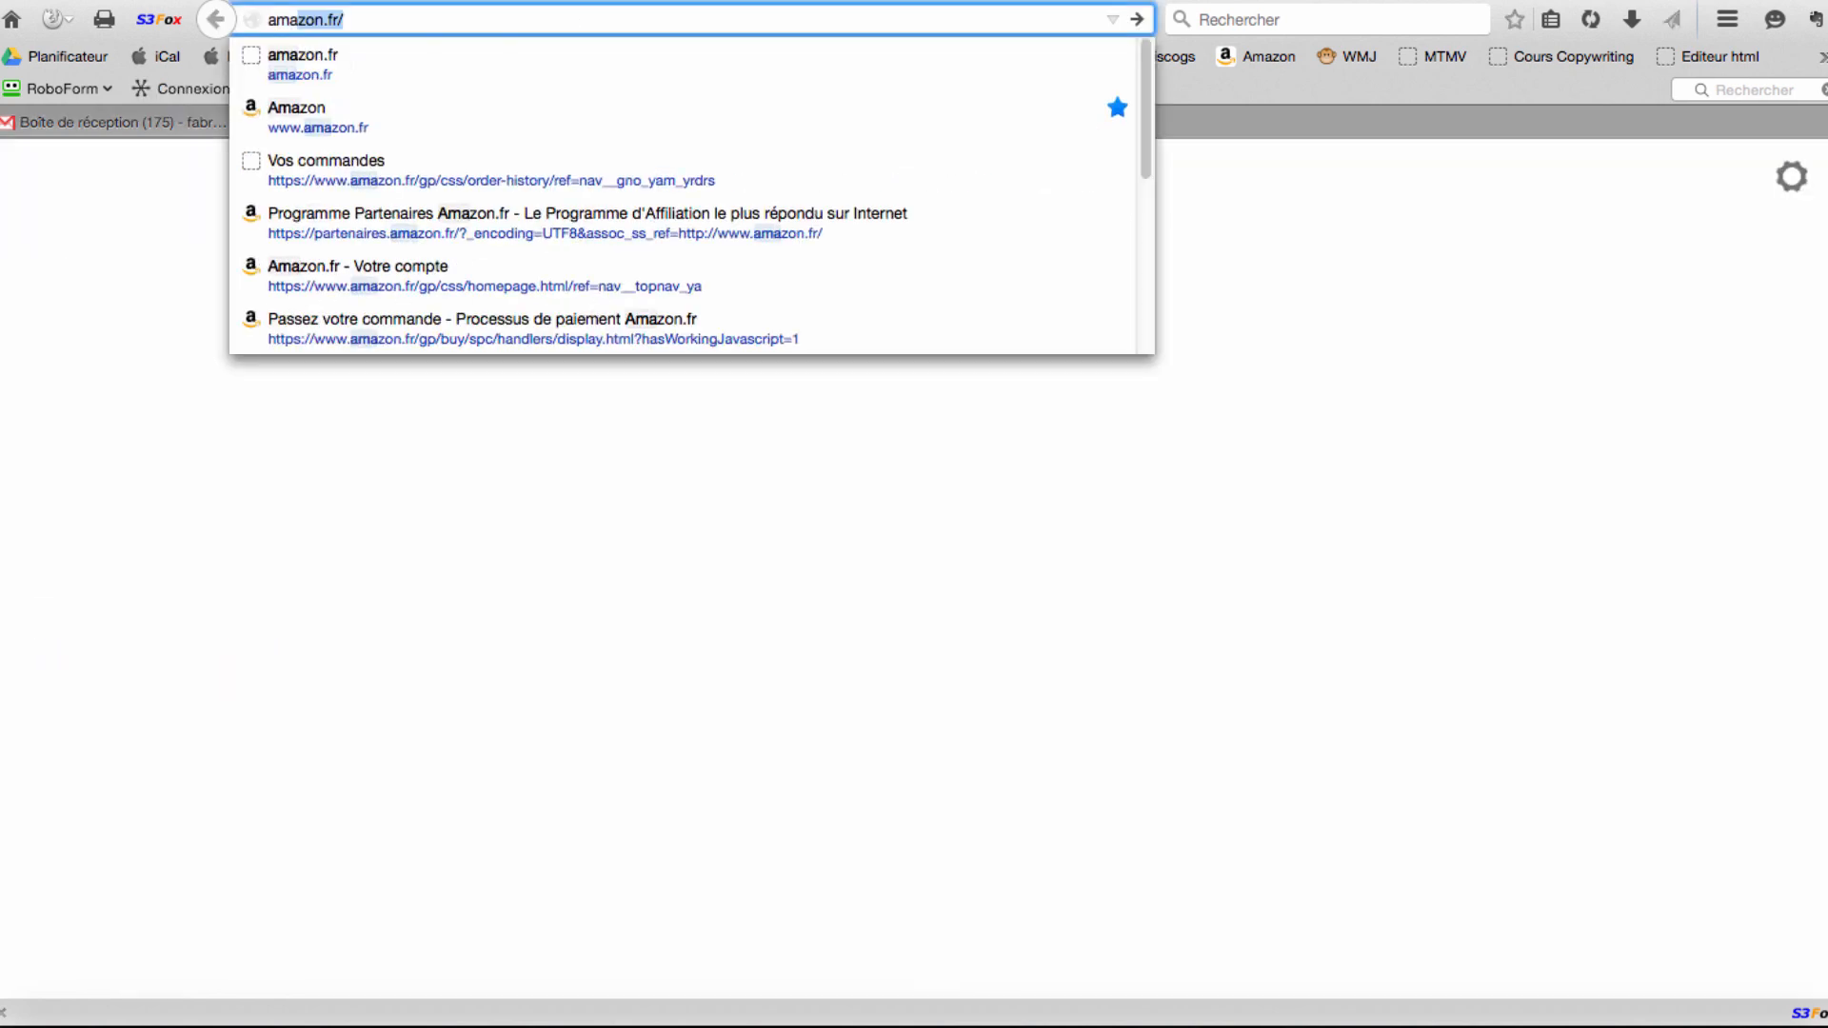
pyautogui.press('Return')
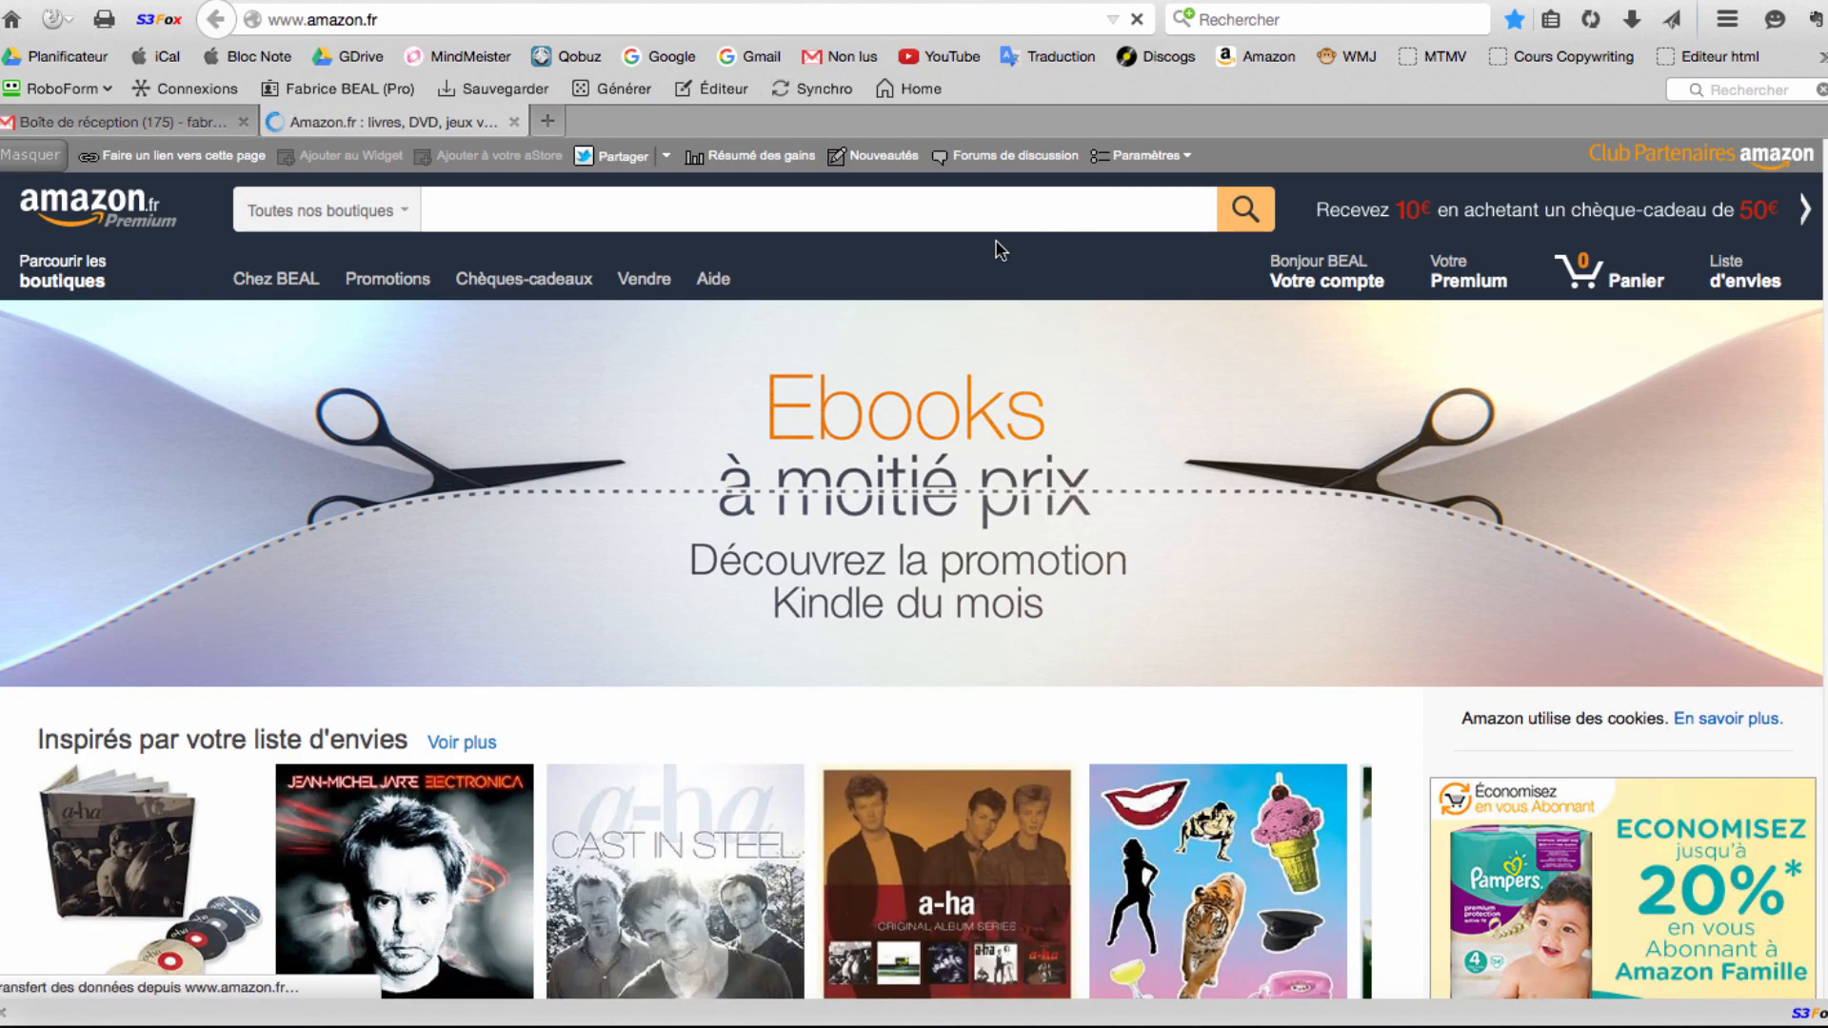
pyautogui.scroll(-3, 1140, 476)
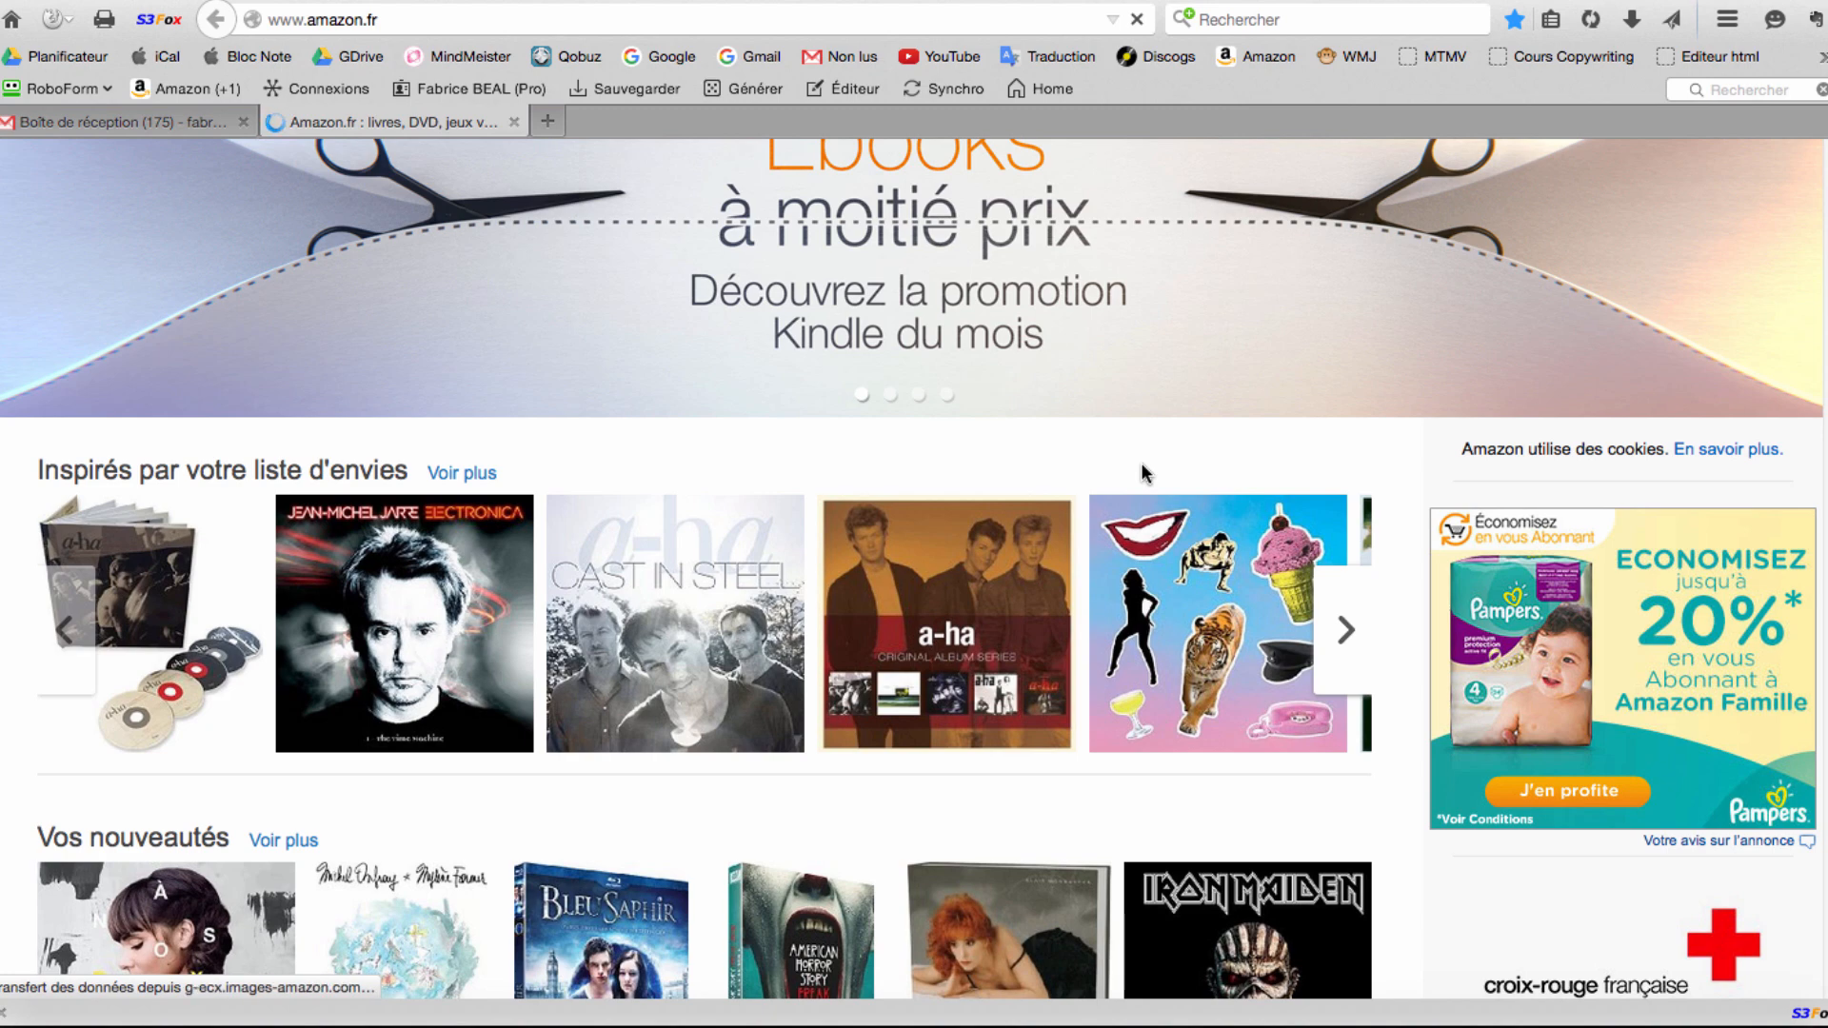
pyautogui.moveTo(469, 574)
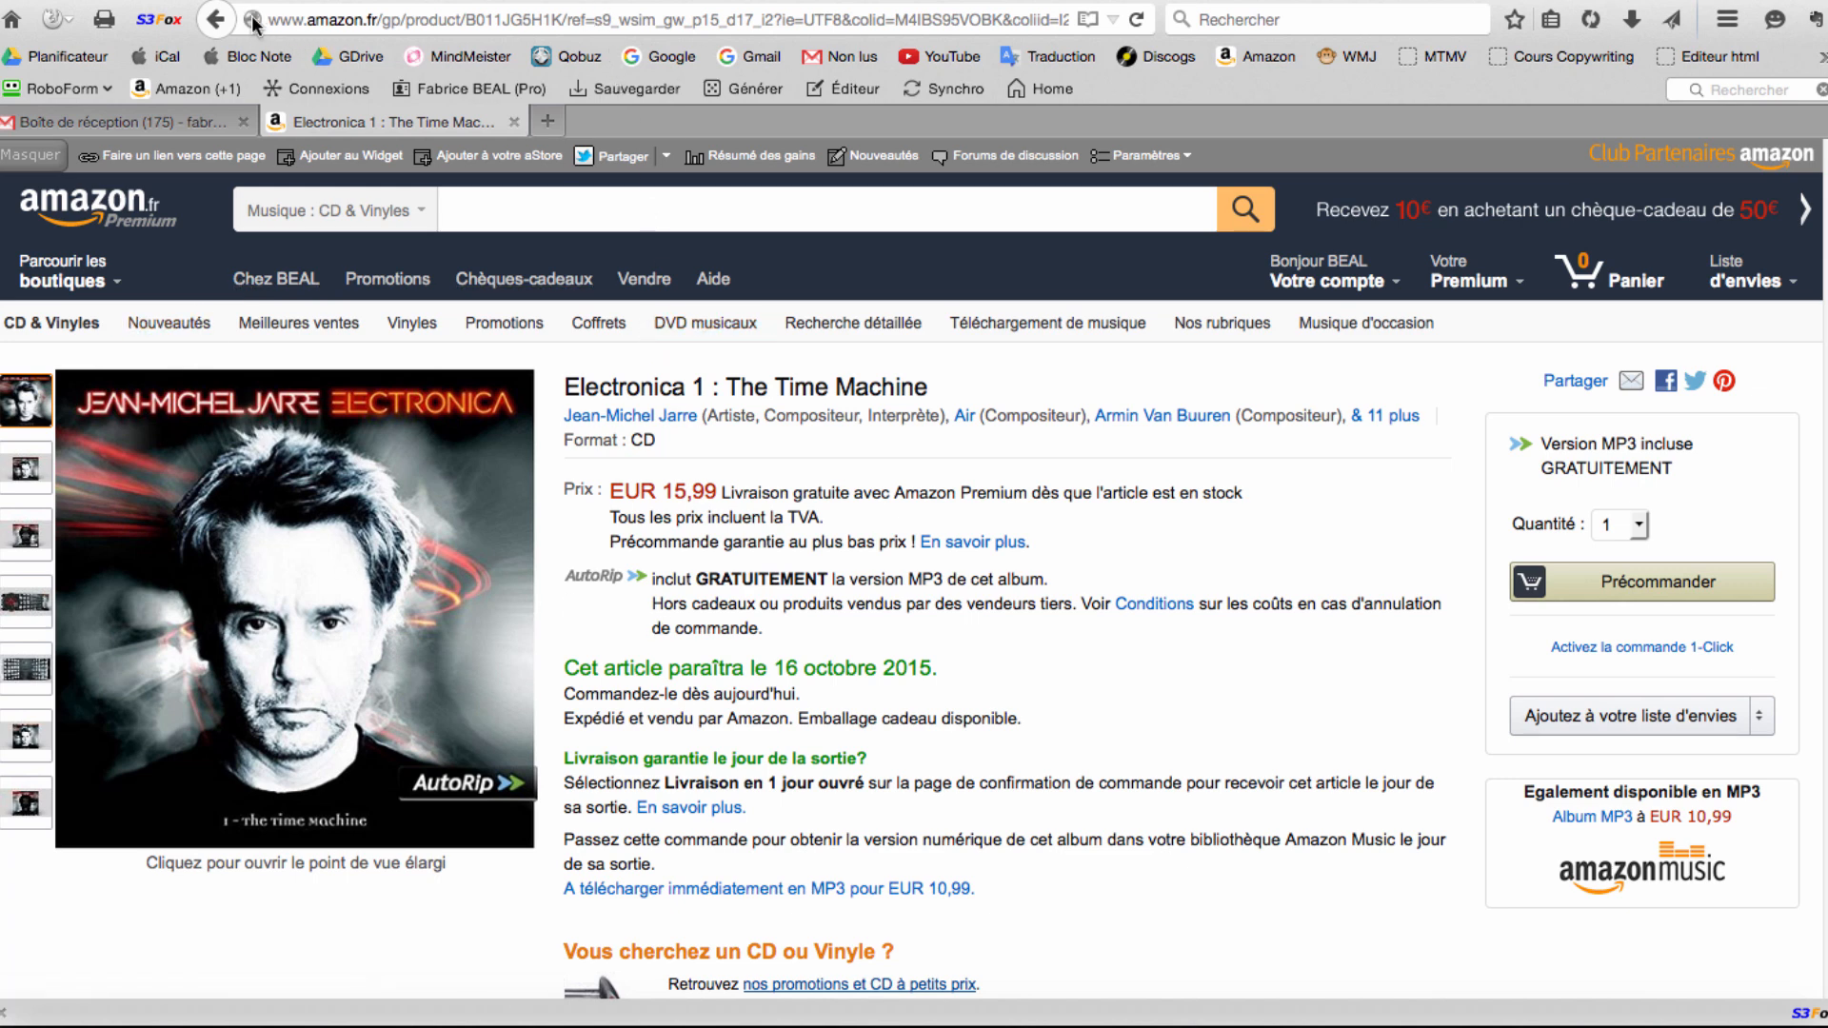
# Copy the product page's full web address from the address bar.
pyautogui.click(328, 20)
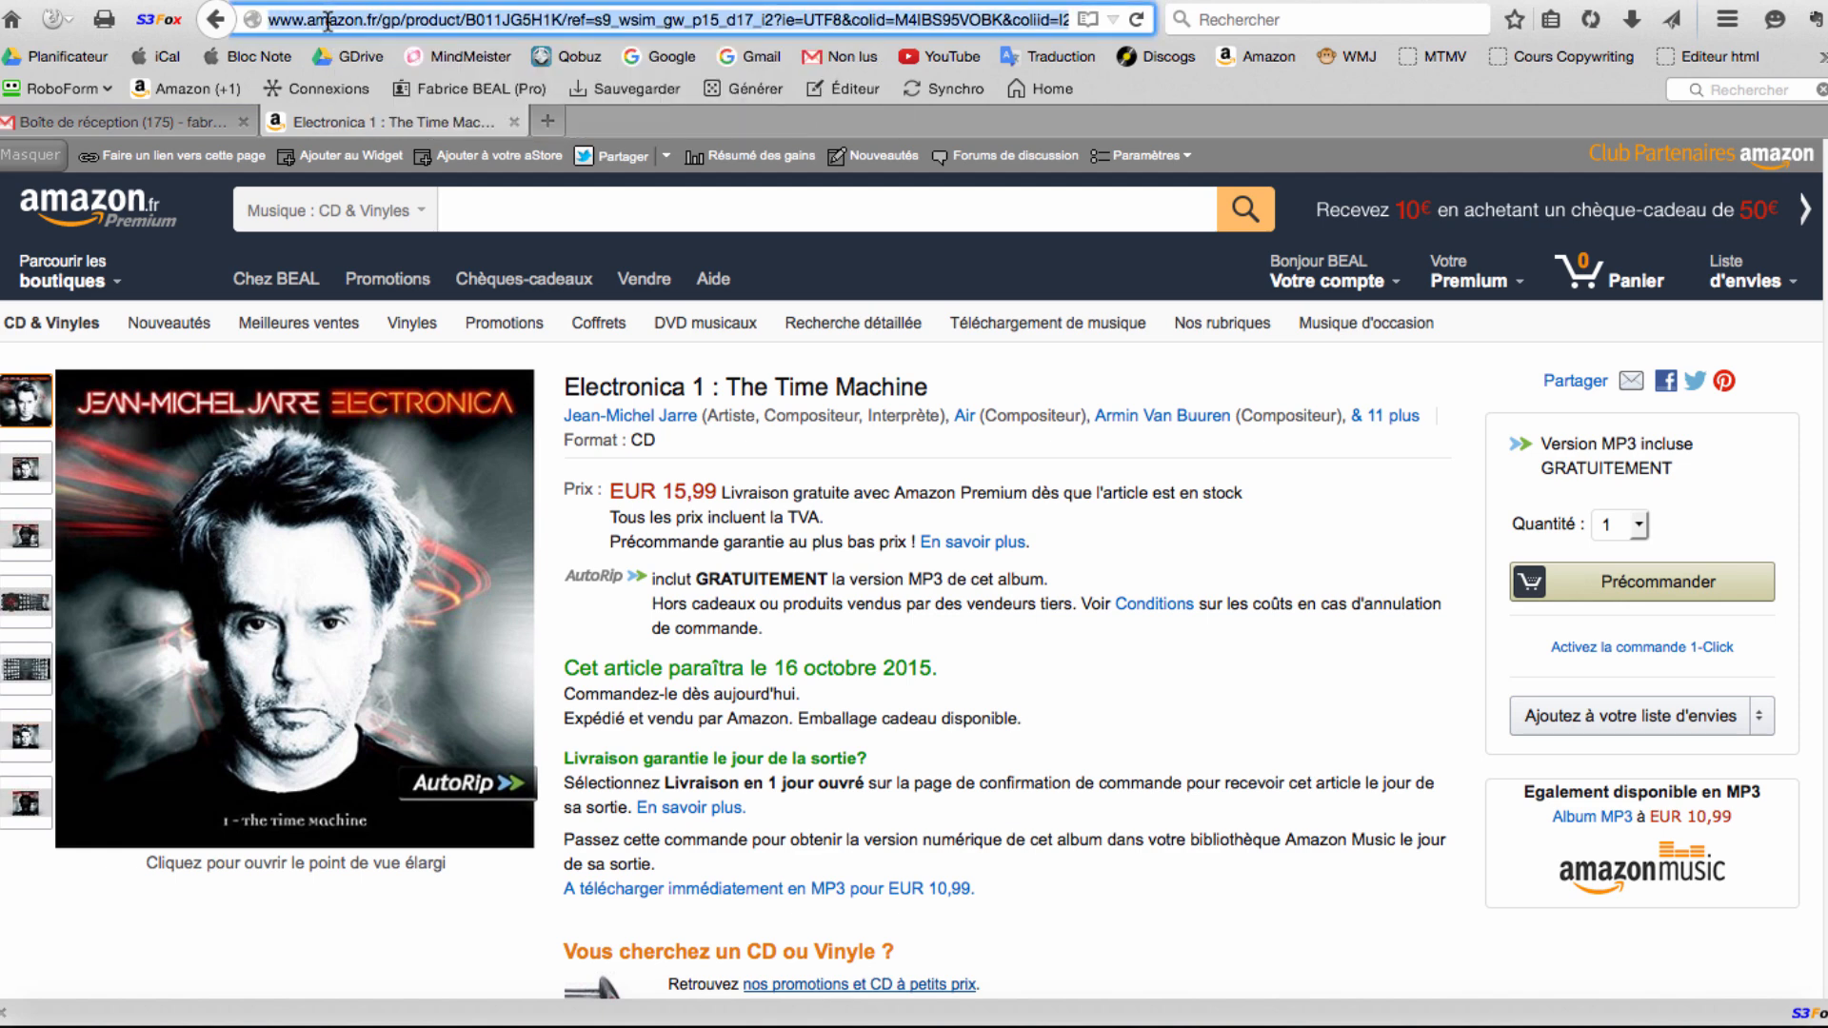
pyautogui.doubleClick(668, 19)
pyautogui.tripleClick(668, 19)
pyautogui.rightClick(486, 13)
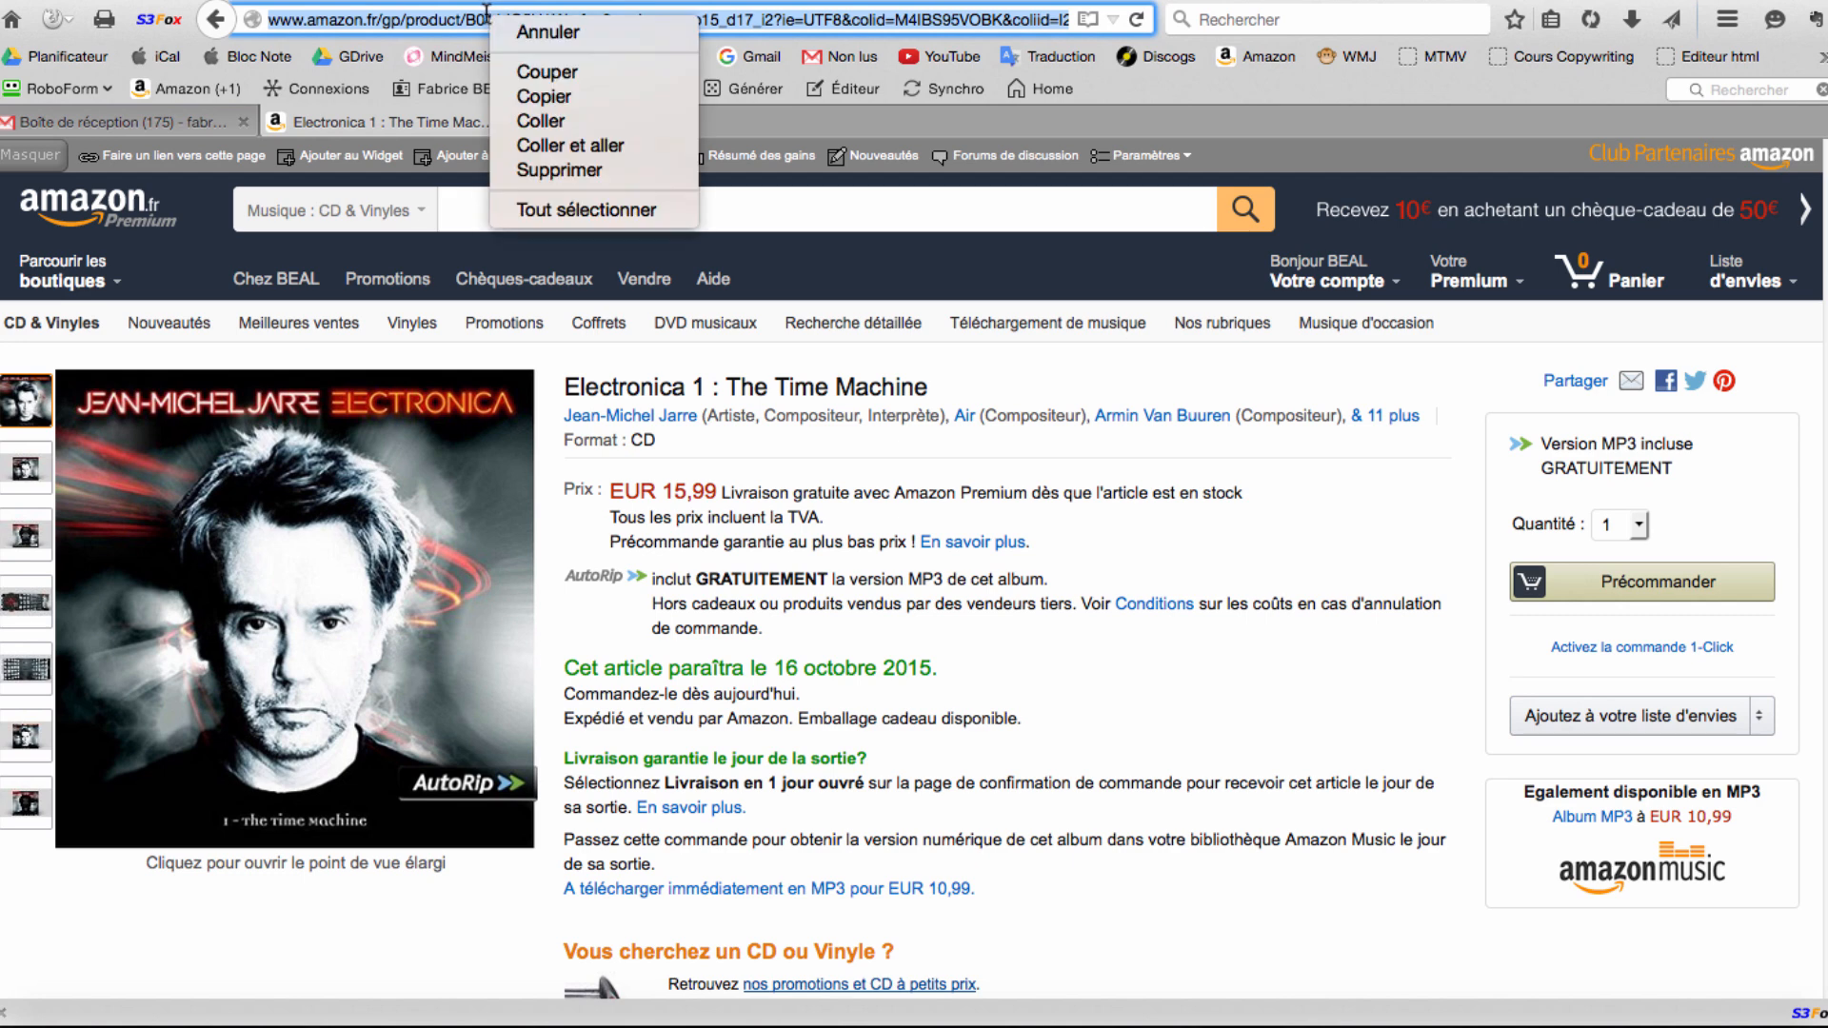
pyautogui.click(564, 95)
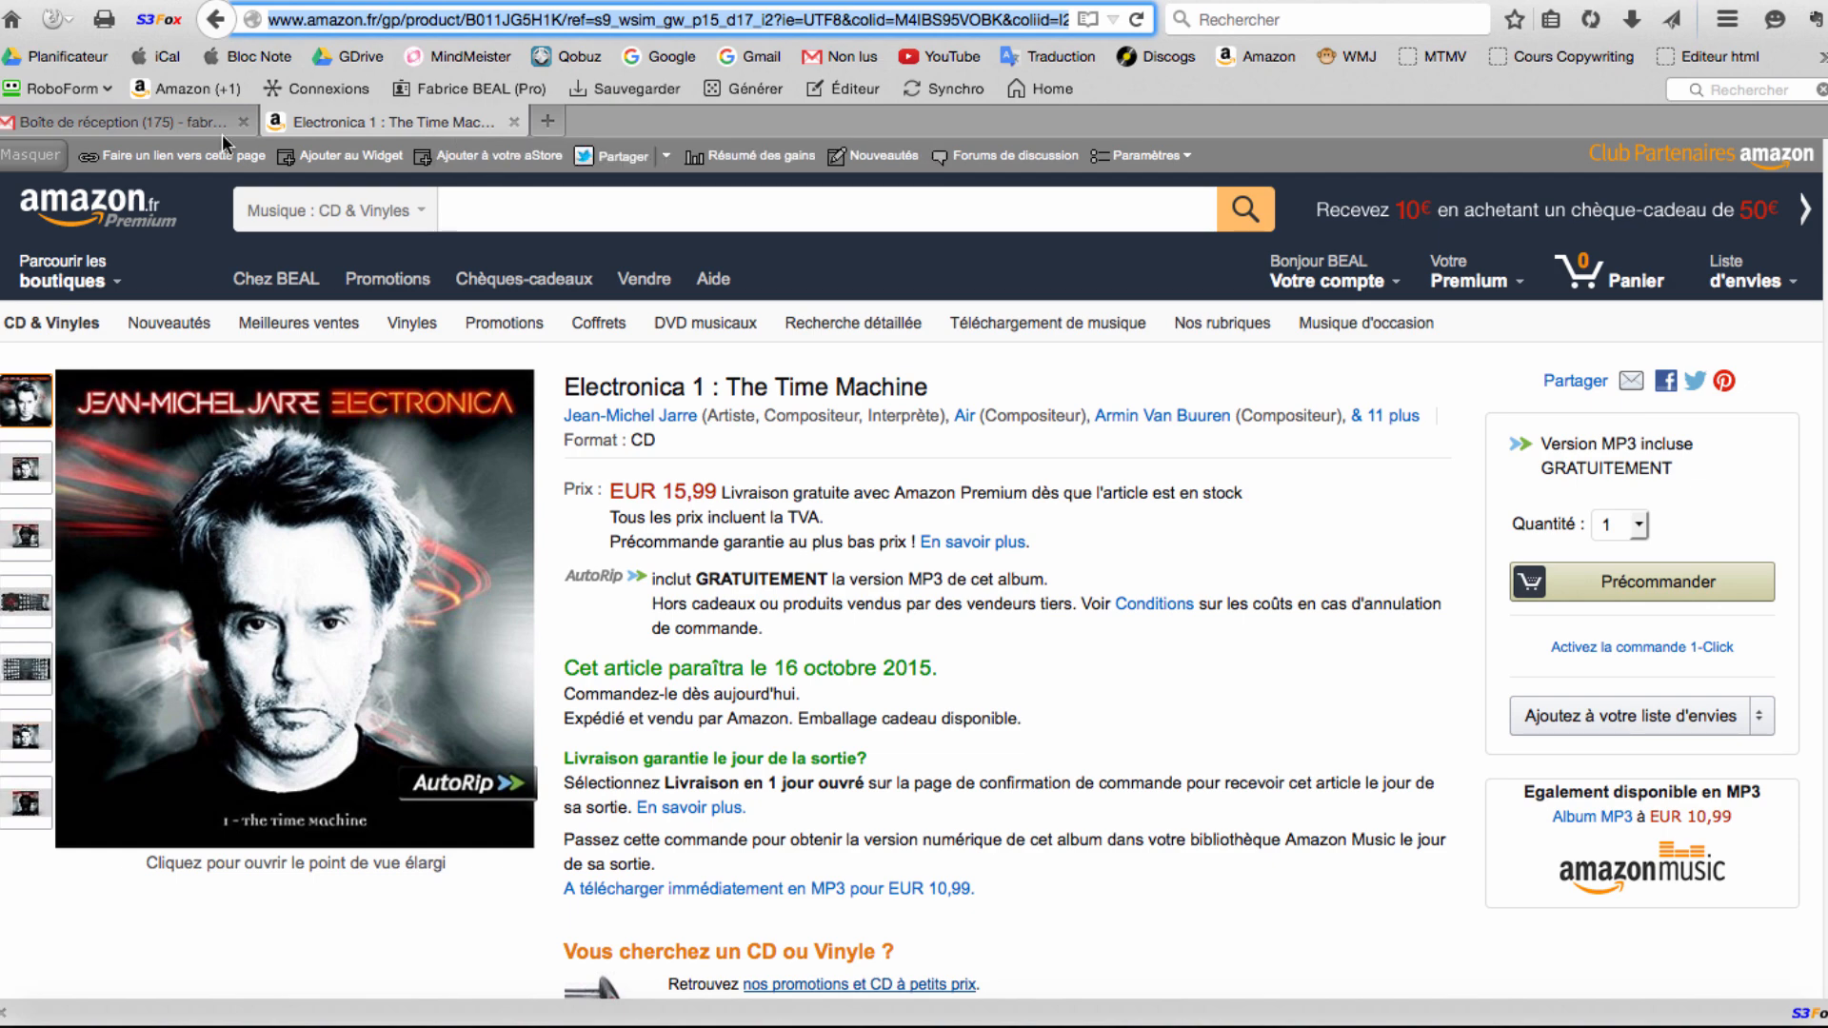
# Replace 'livre' with 'disque' in the Amazon line and select 'ce disque'.
pyautogui.click(164, 117)
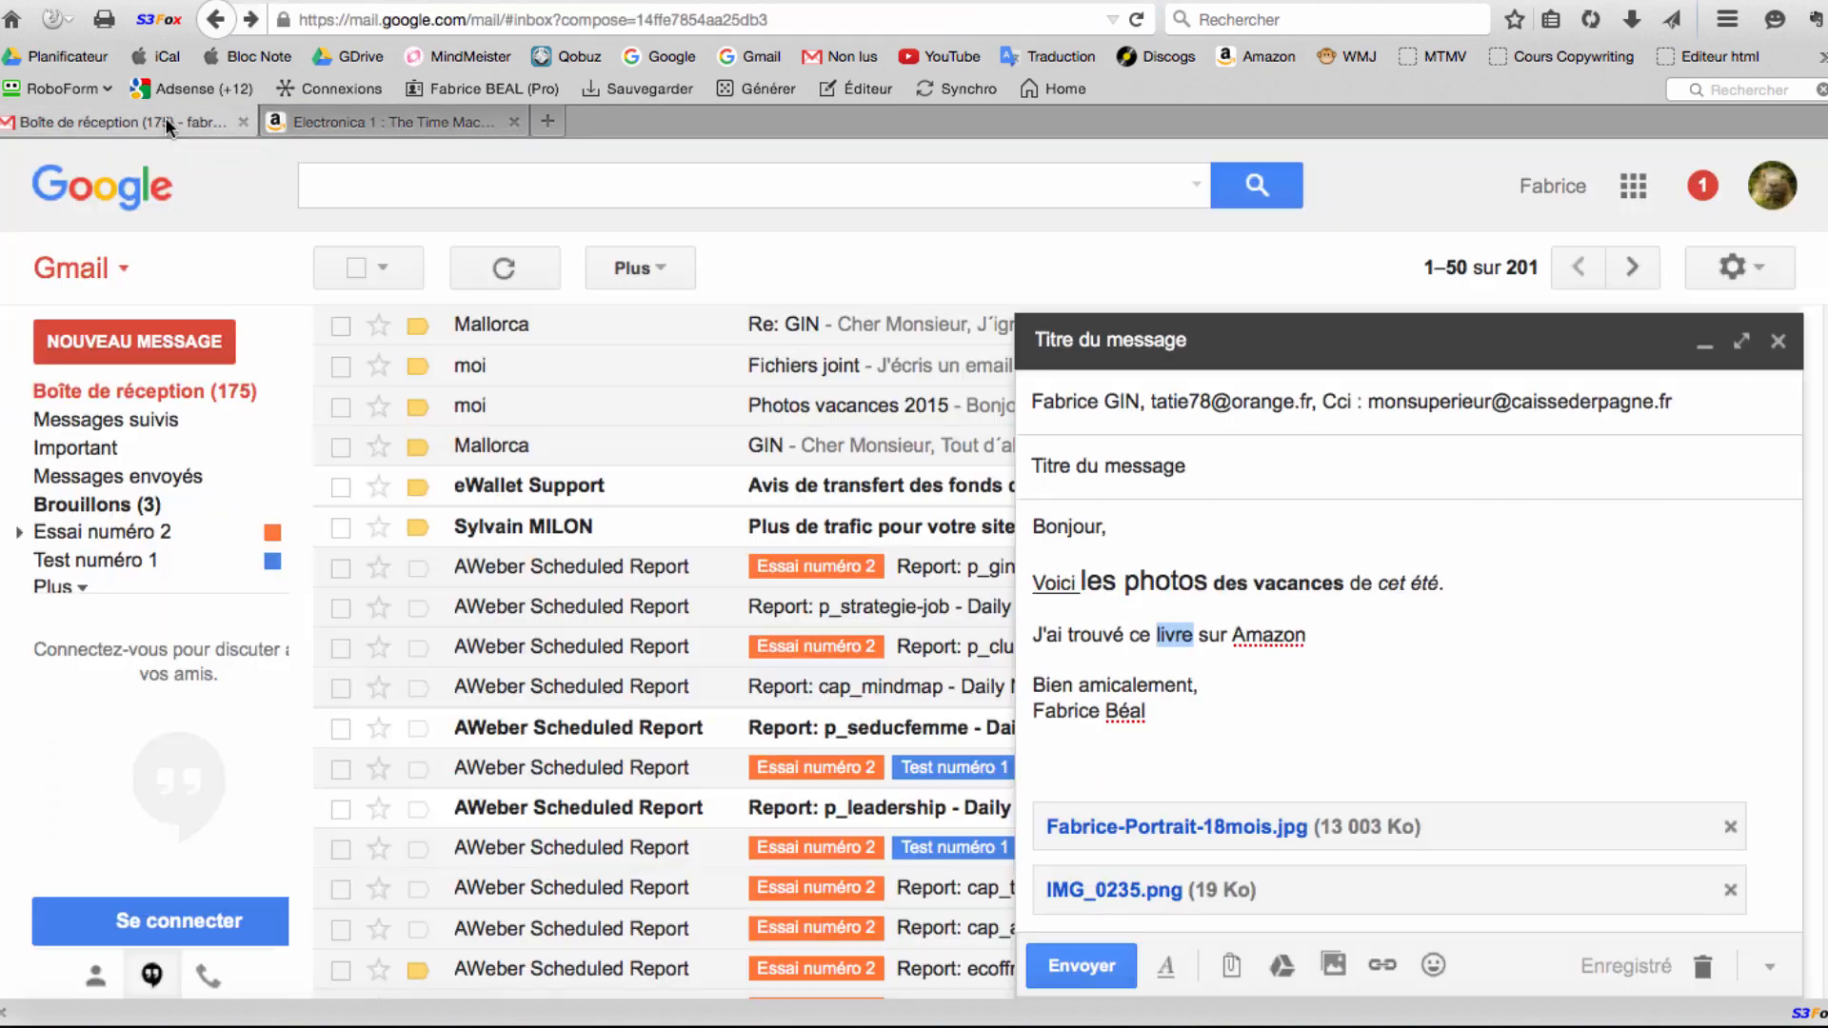
pyautogui.click(324, 119)
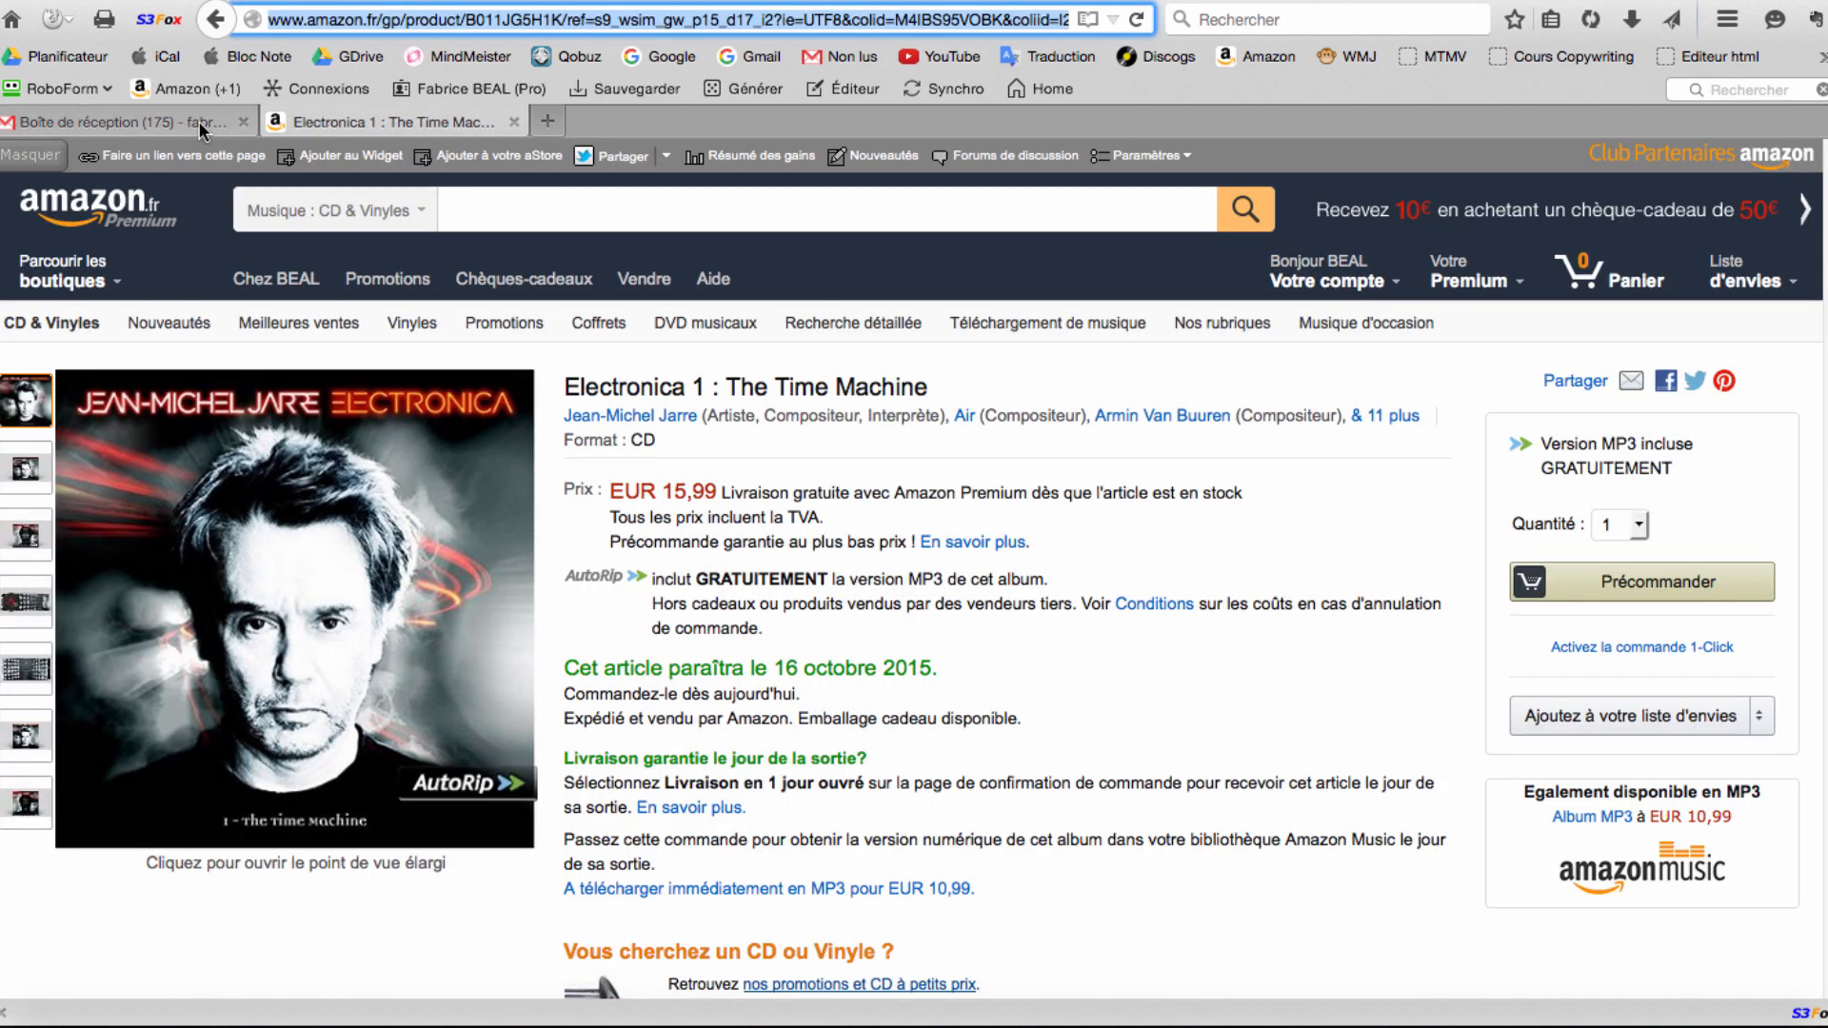
pyautogui.click(198, 121)
pyautogui.click(300, 116)
pyautogui.click(193, 116)
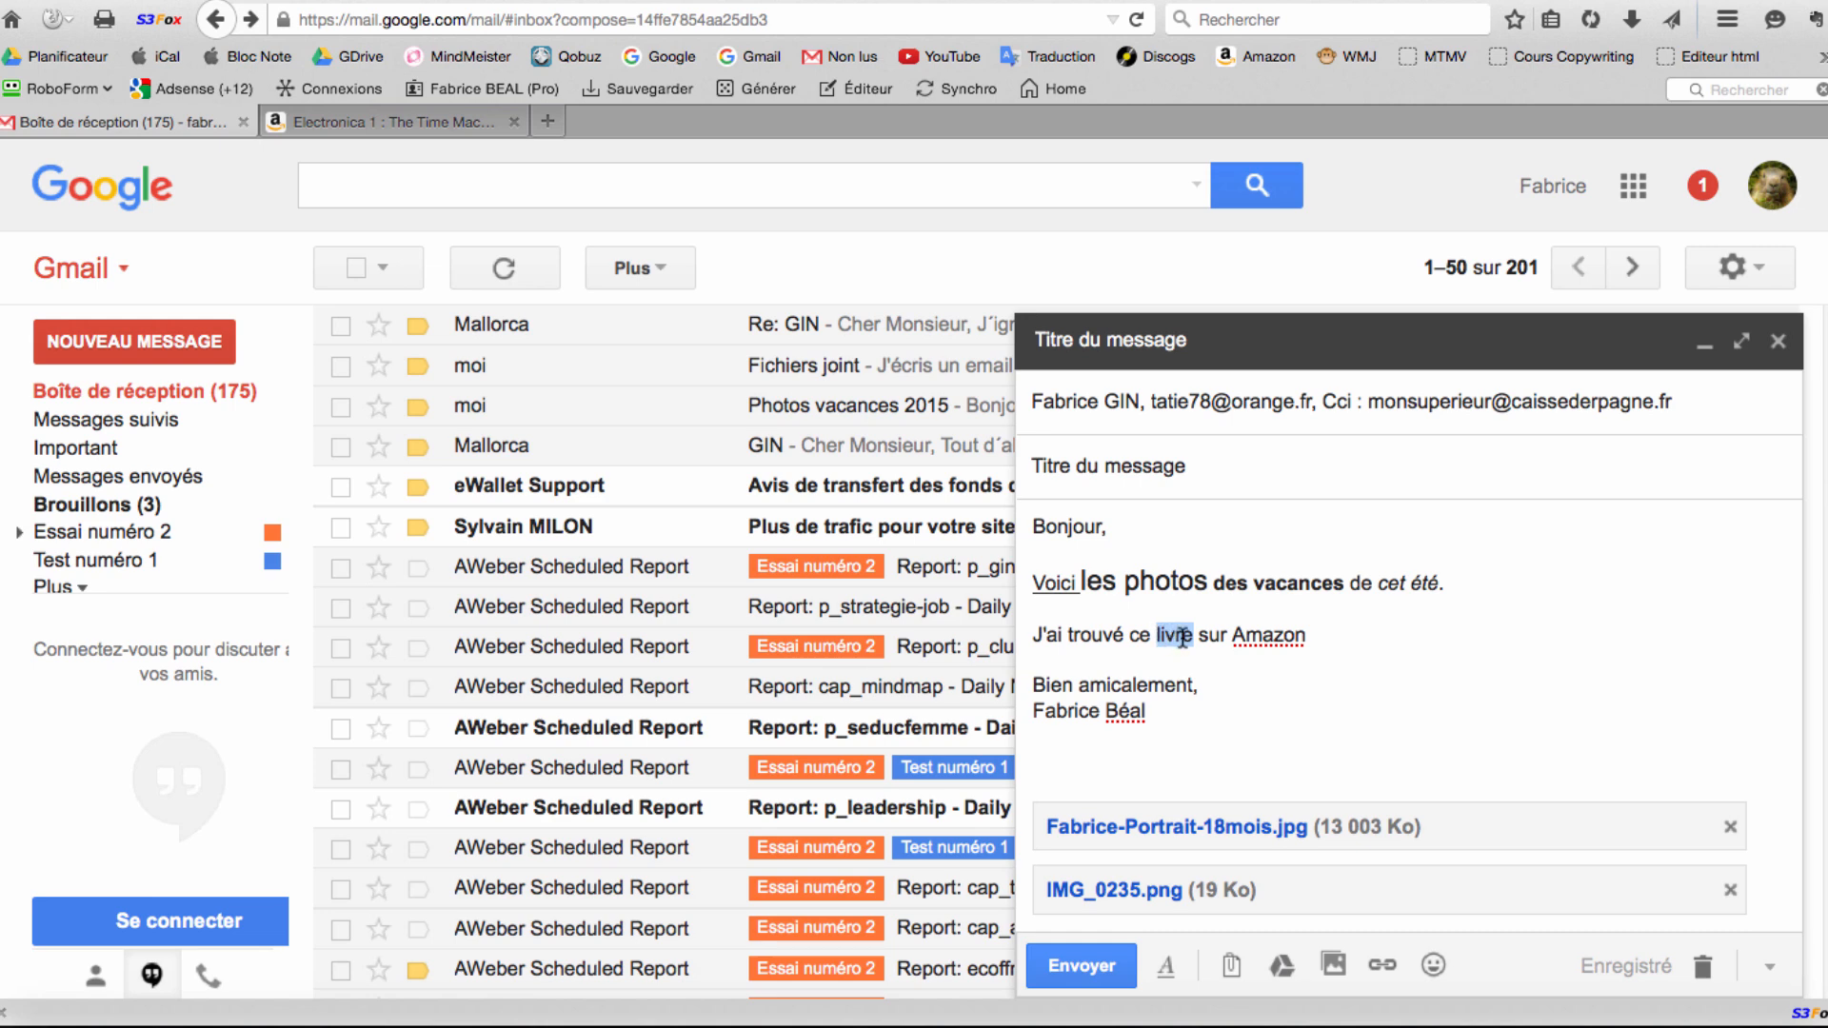
pyautogui.click(1191, 586)
pyautogui.moveTo(1193, 634); pyautogui.dragTo(1155, 634)
pyautogui.write('disque')
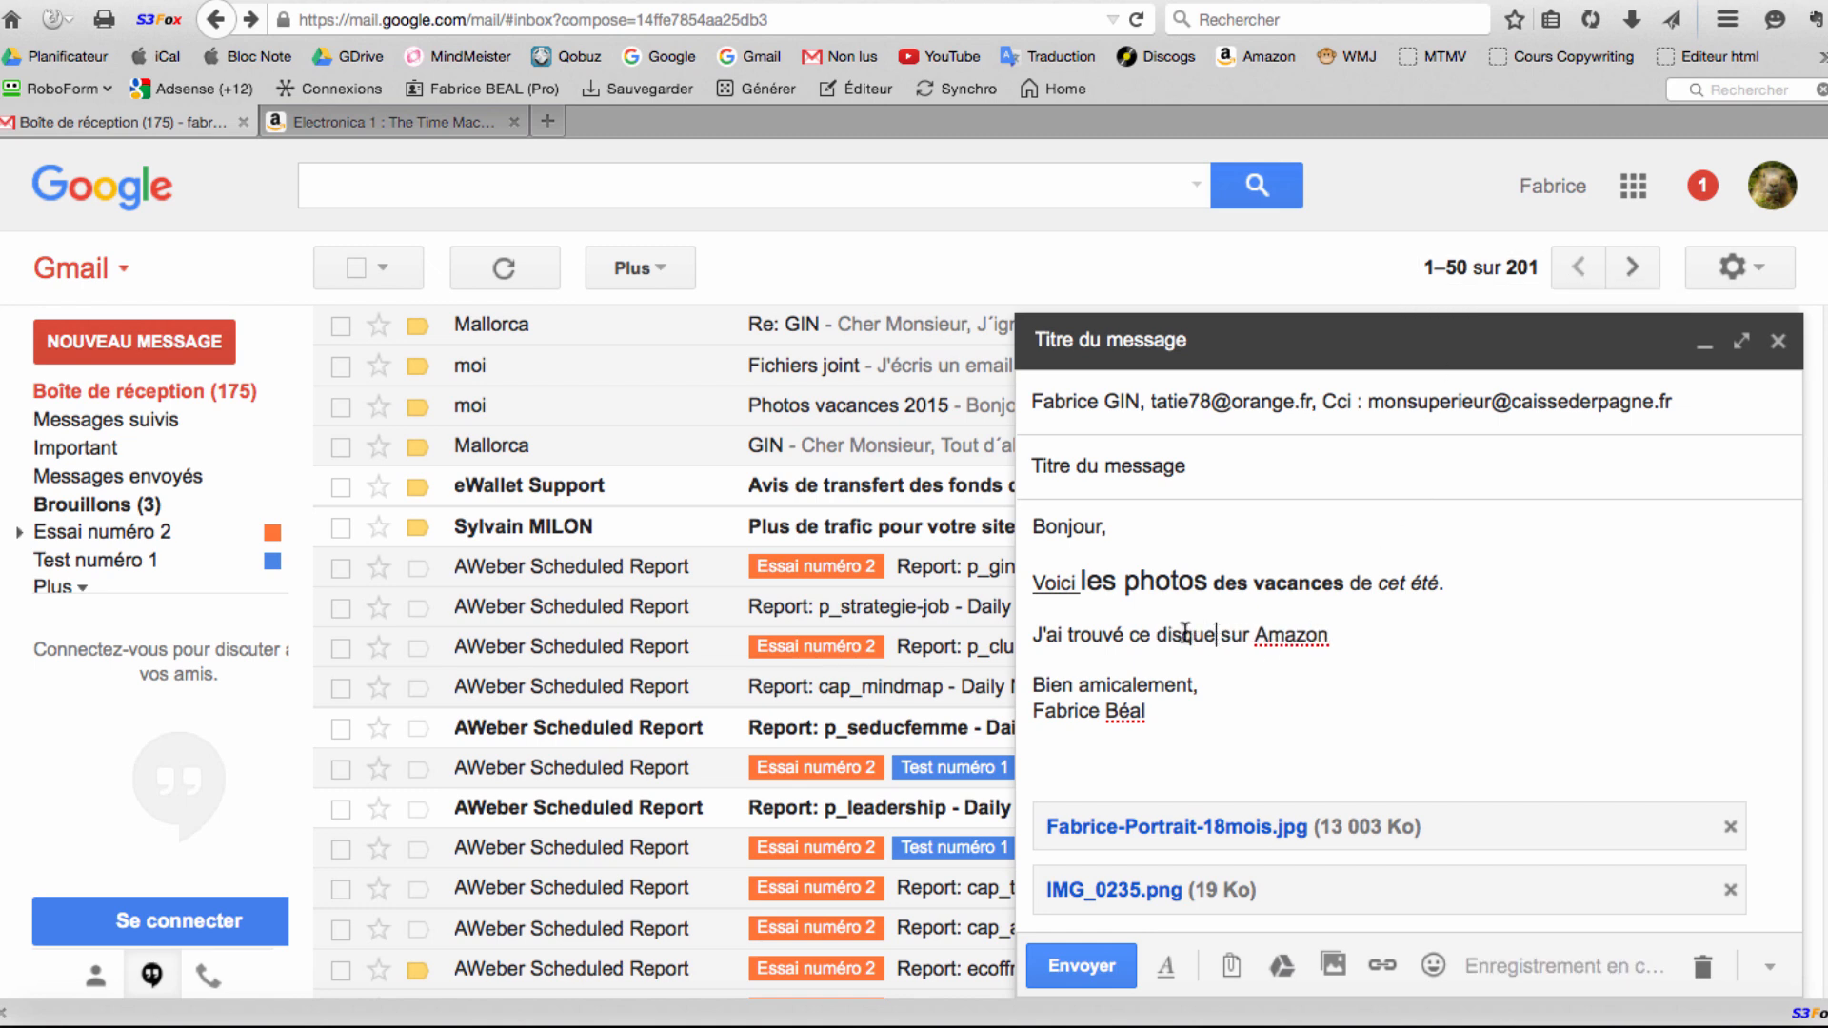
pyautogui.moveTo(1216, 635); pyautogui.dragTo(1132, 643)
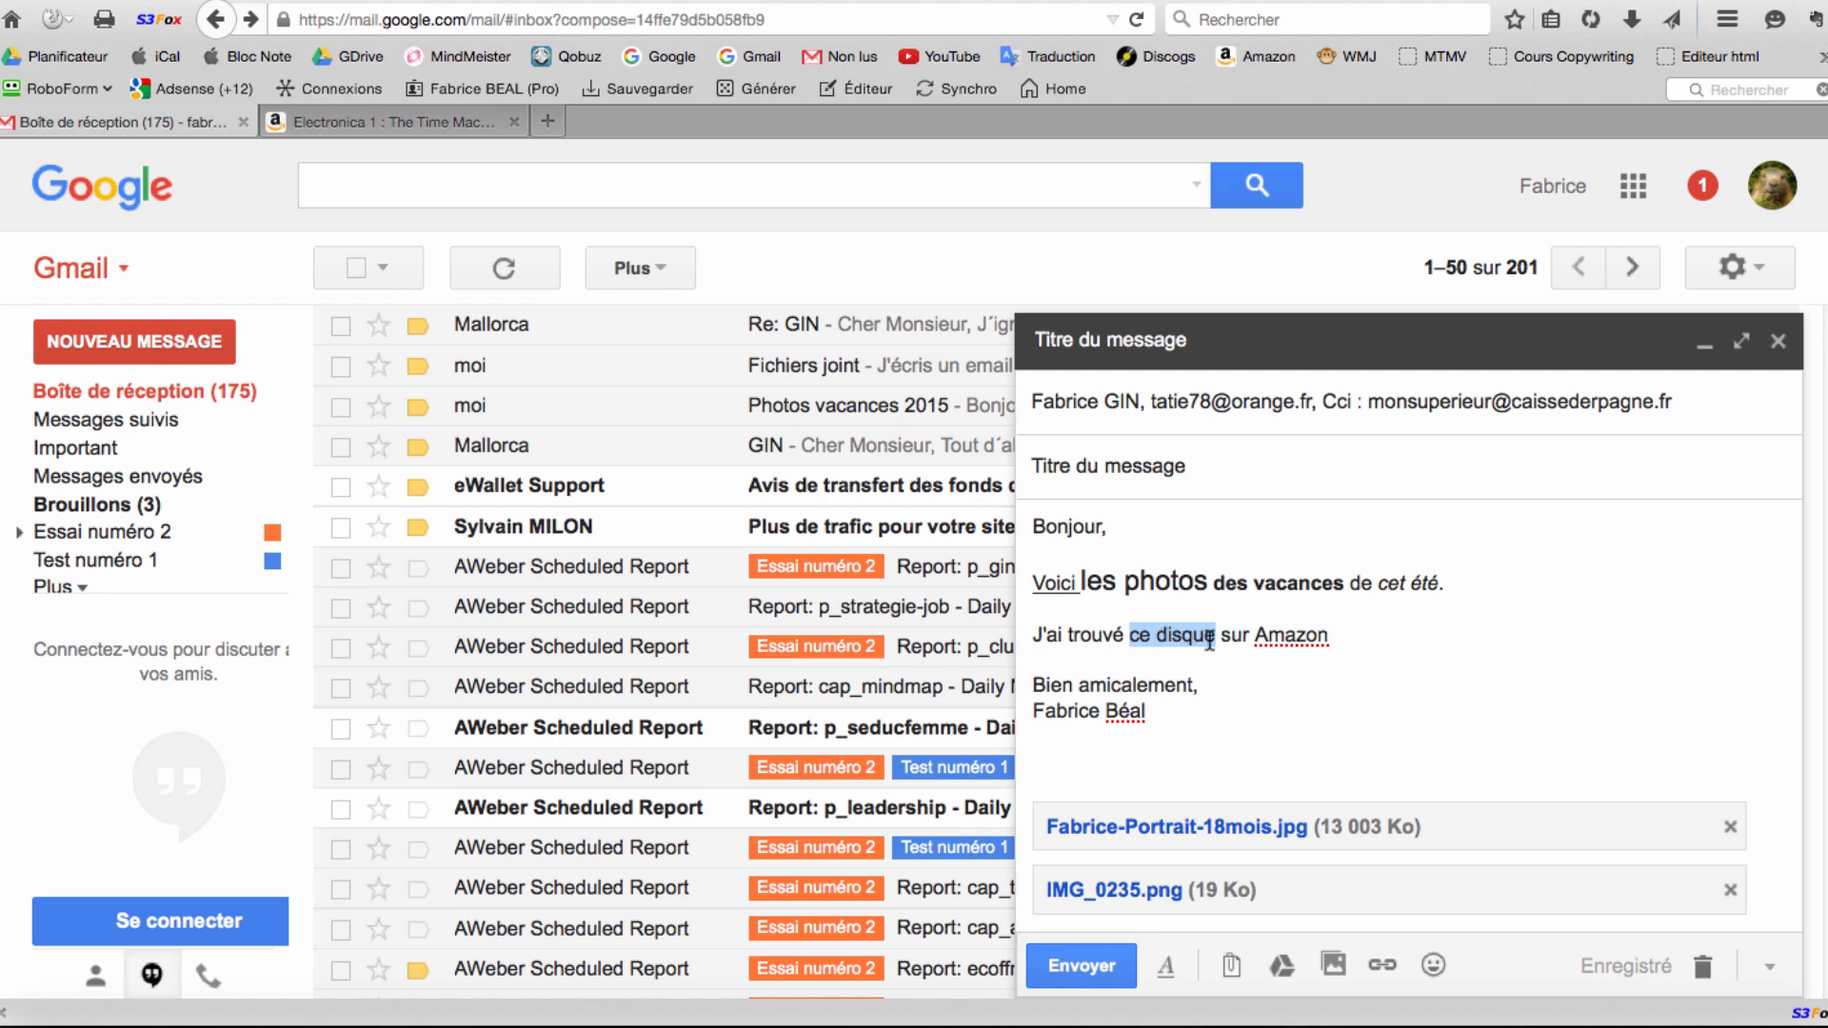
# Link 'ce disque' to the copied Amazon product page address.
pyautogui.click(1384, 964)
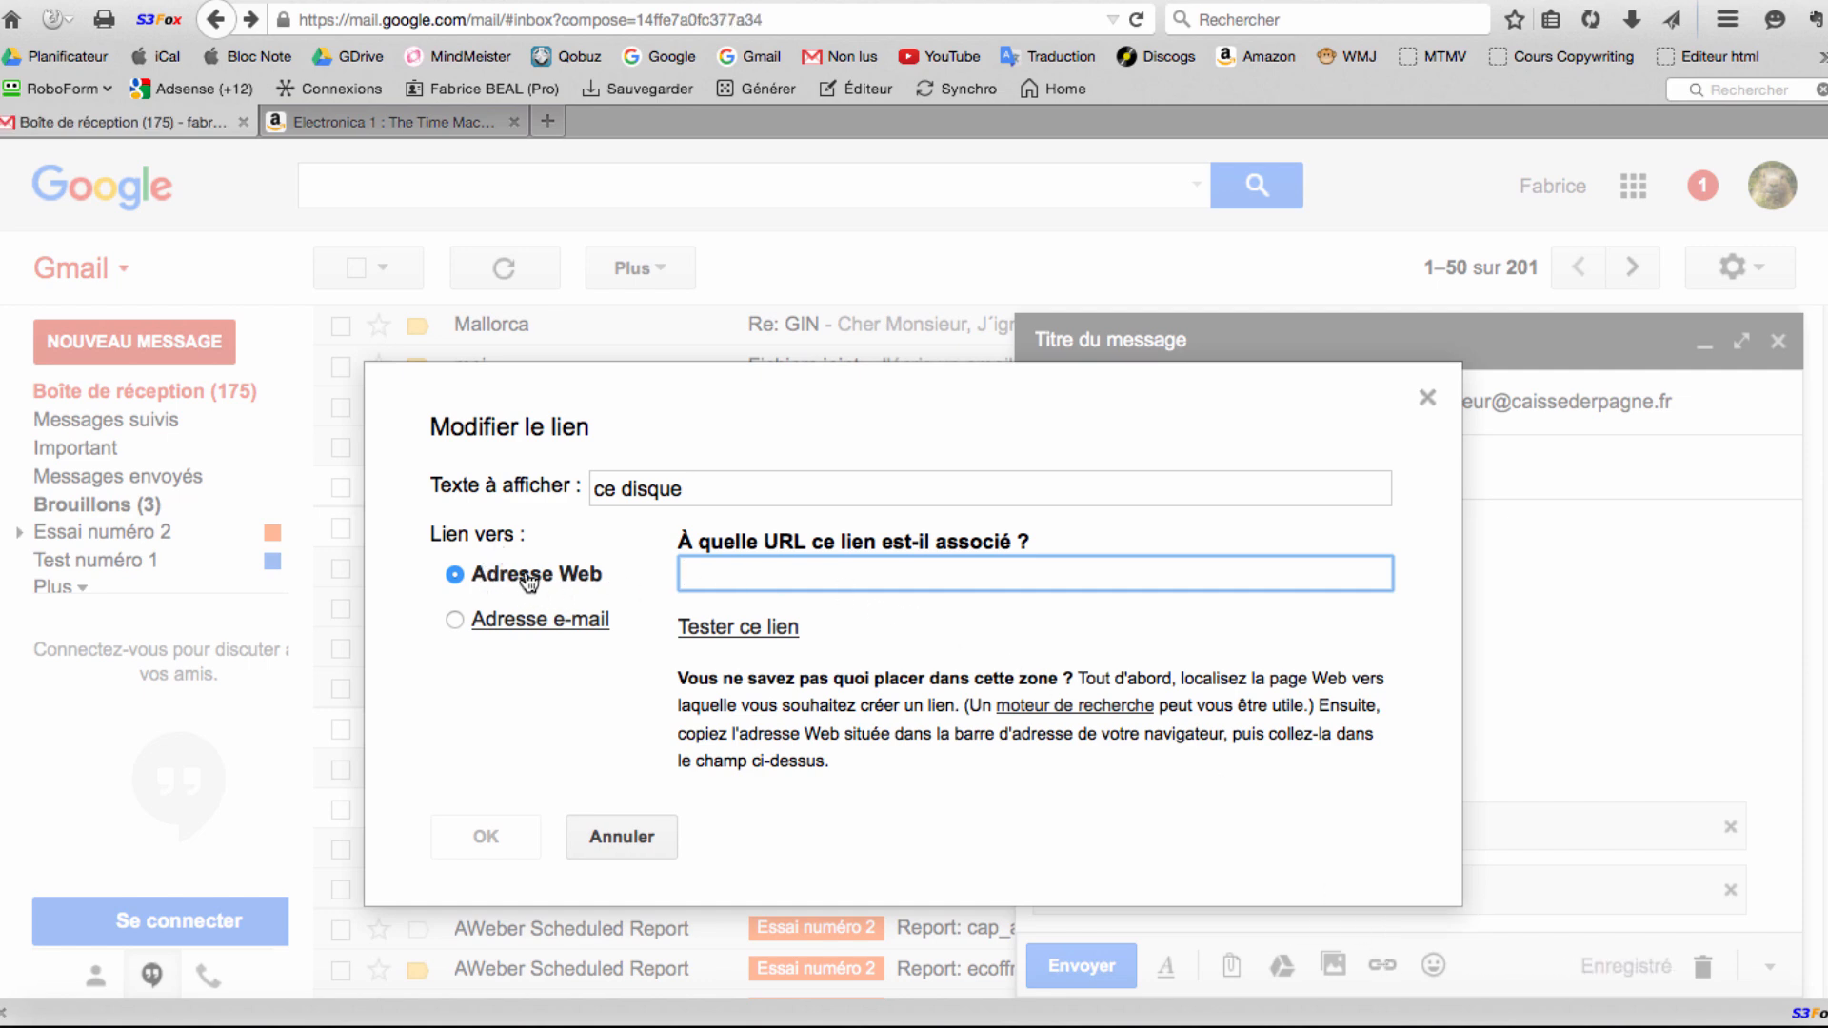
pyautogui.rightClick(800, 568)
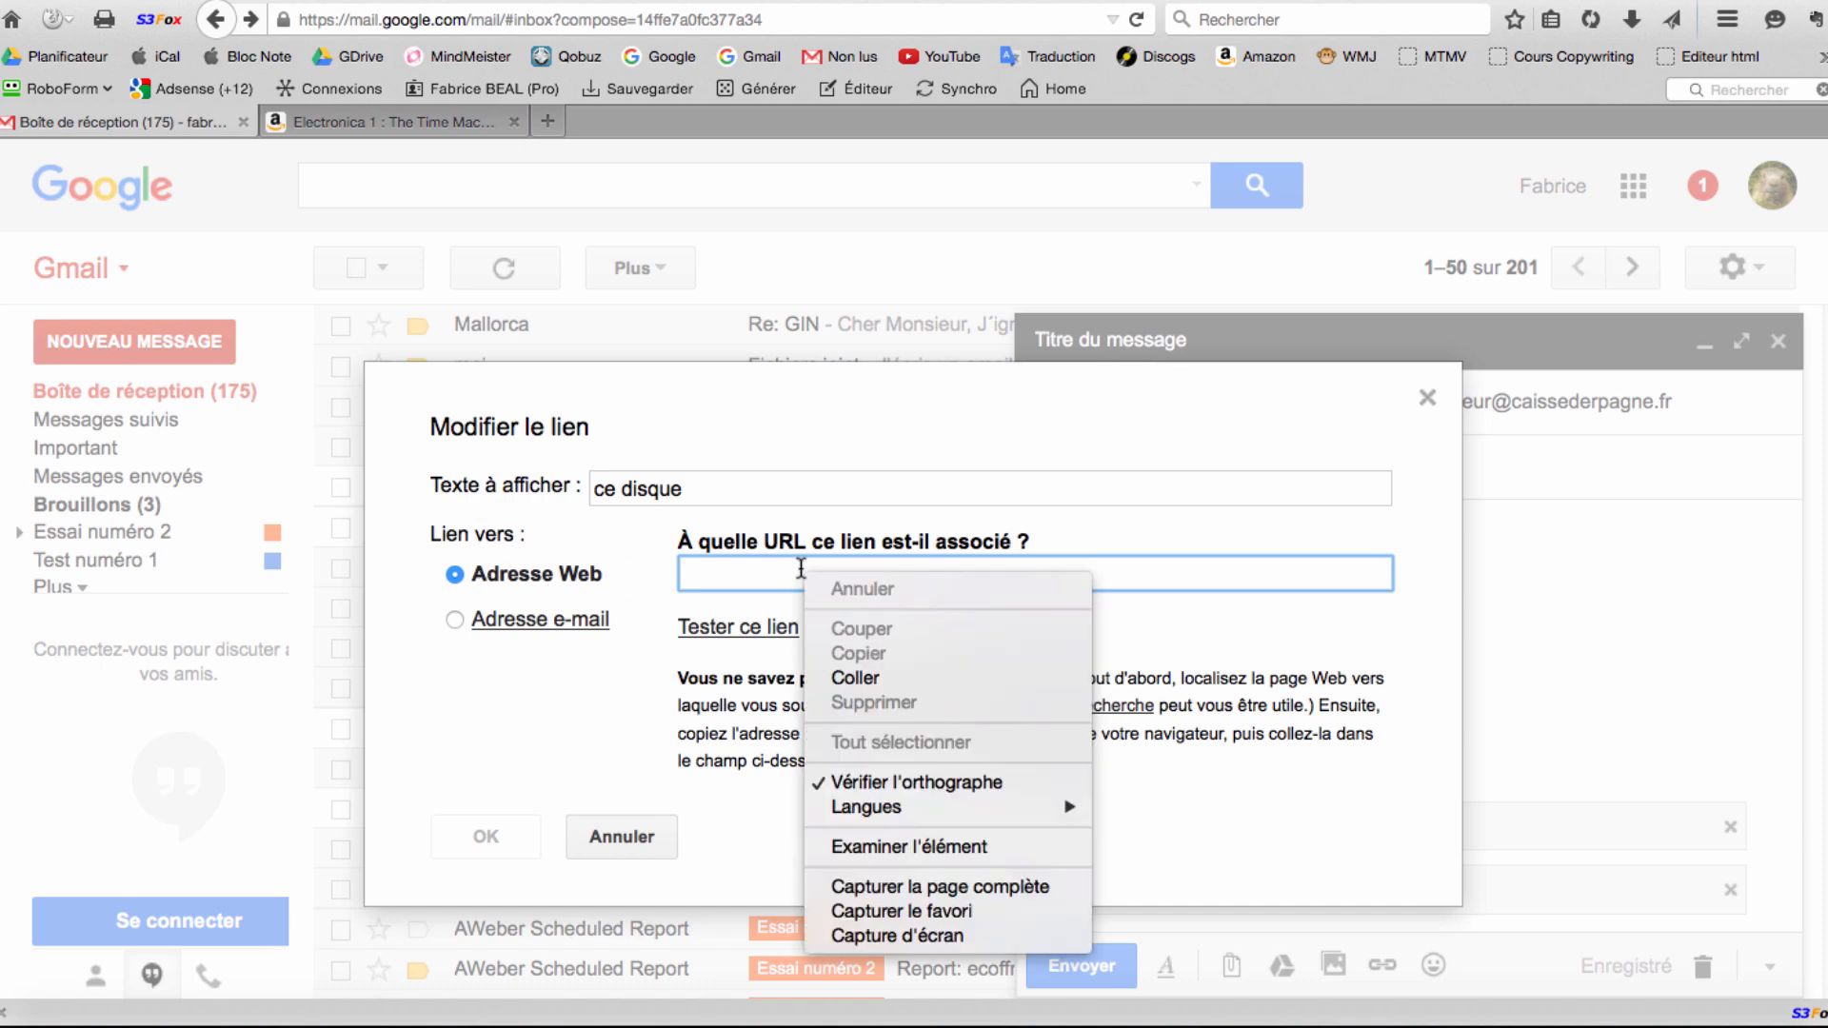
pyautogui.click(880, 677)
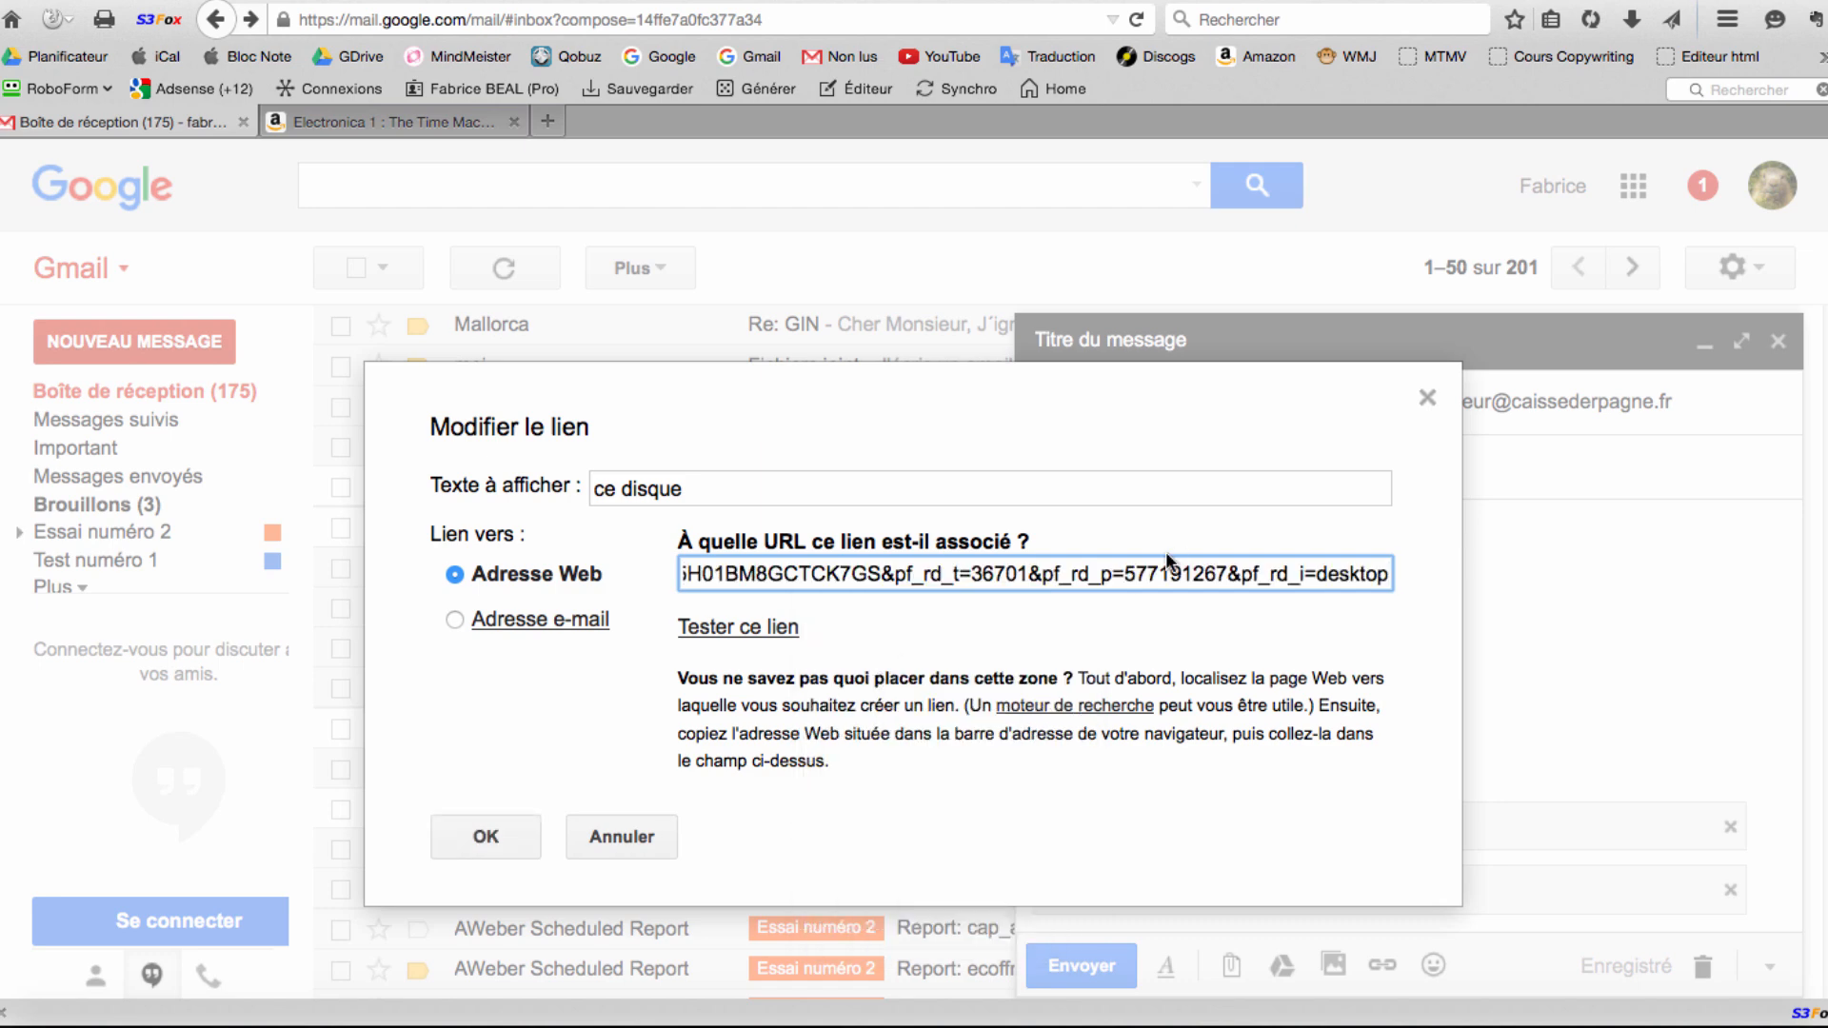
pyautogui.click(487, 837)
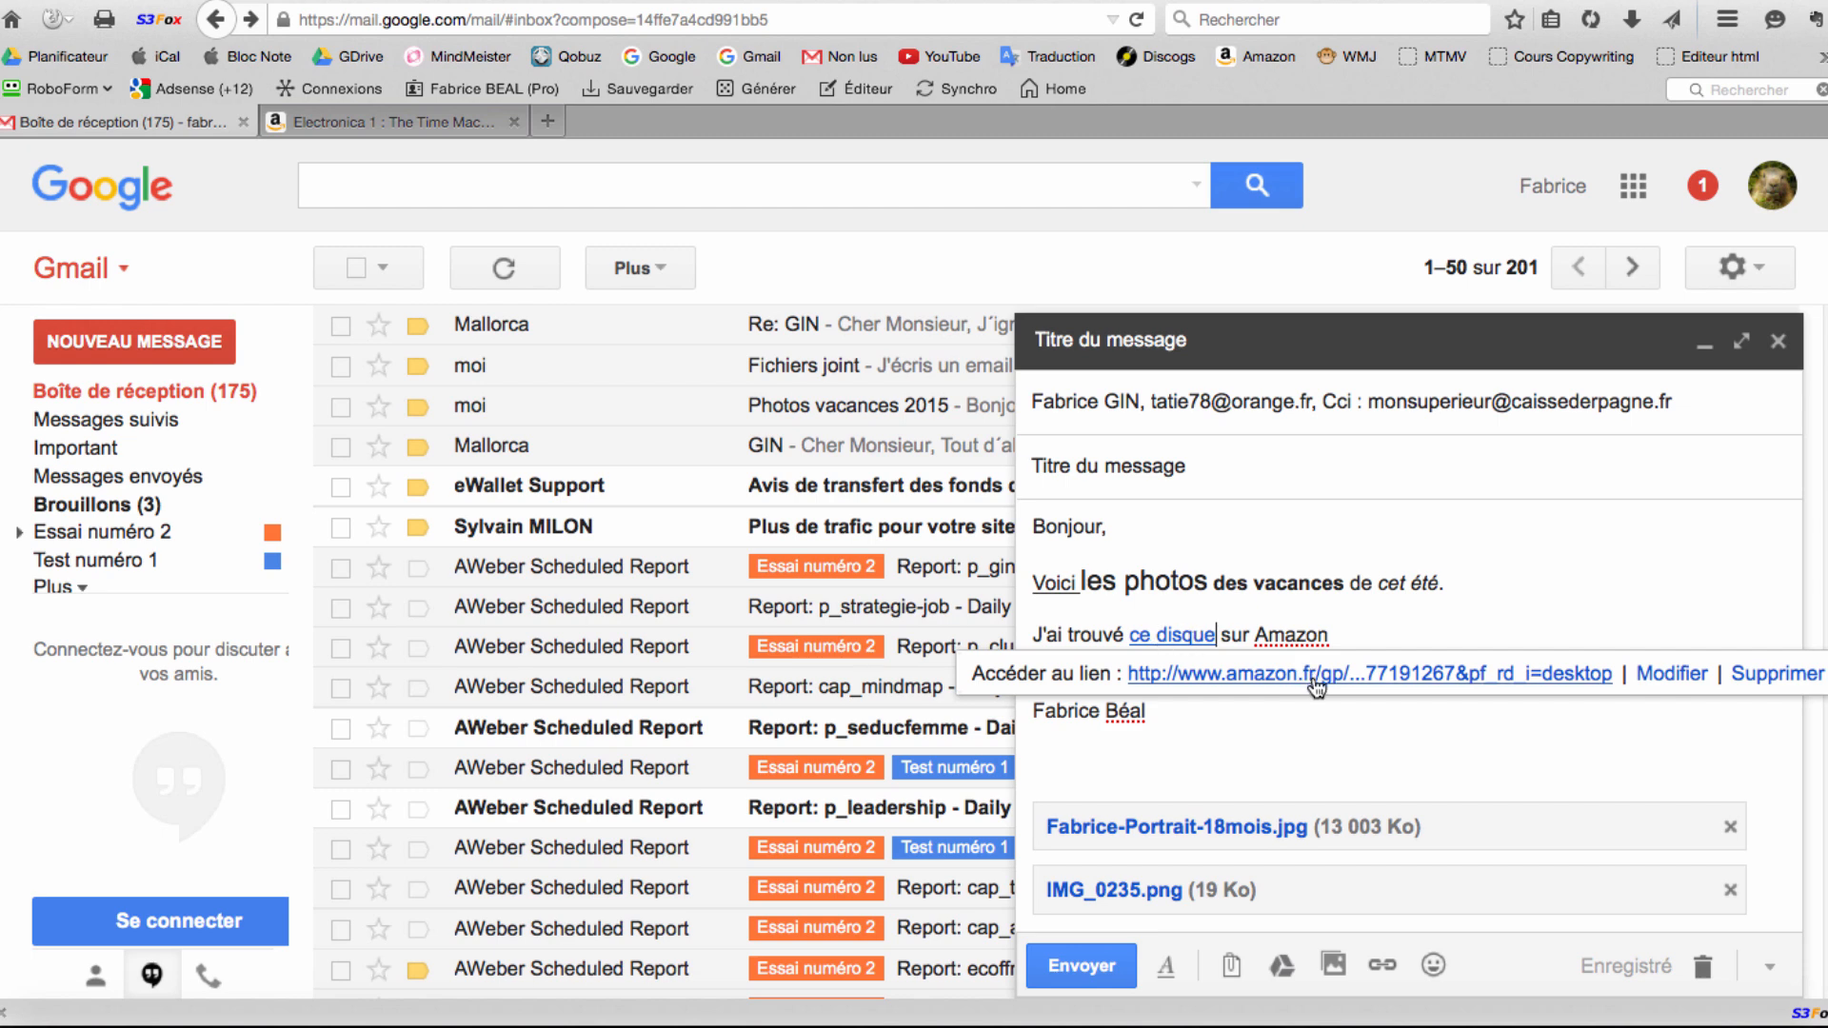
# Test the 'ce disque' link by opening the Amazon page, then go back to the draft.
pyautogui.click(1317, 678)
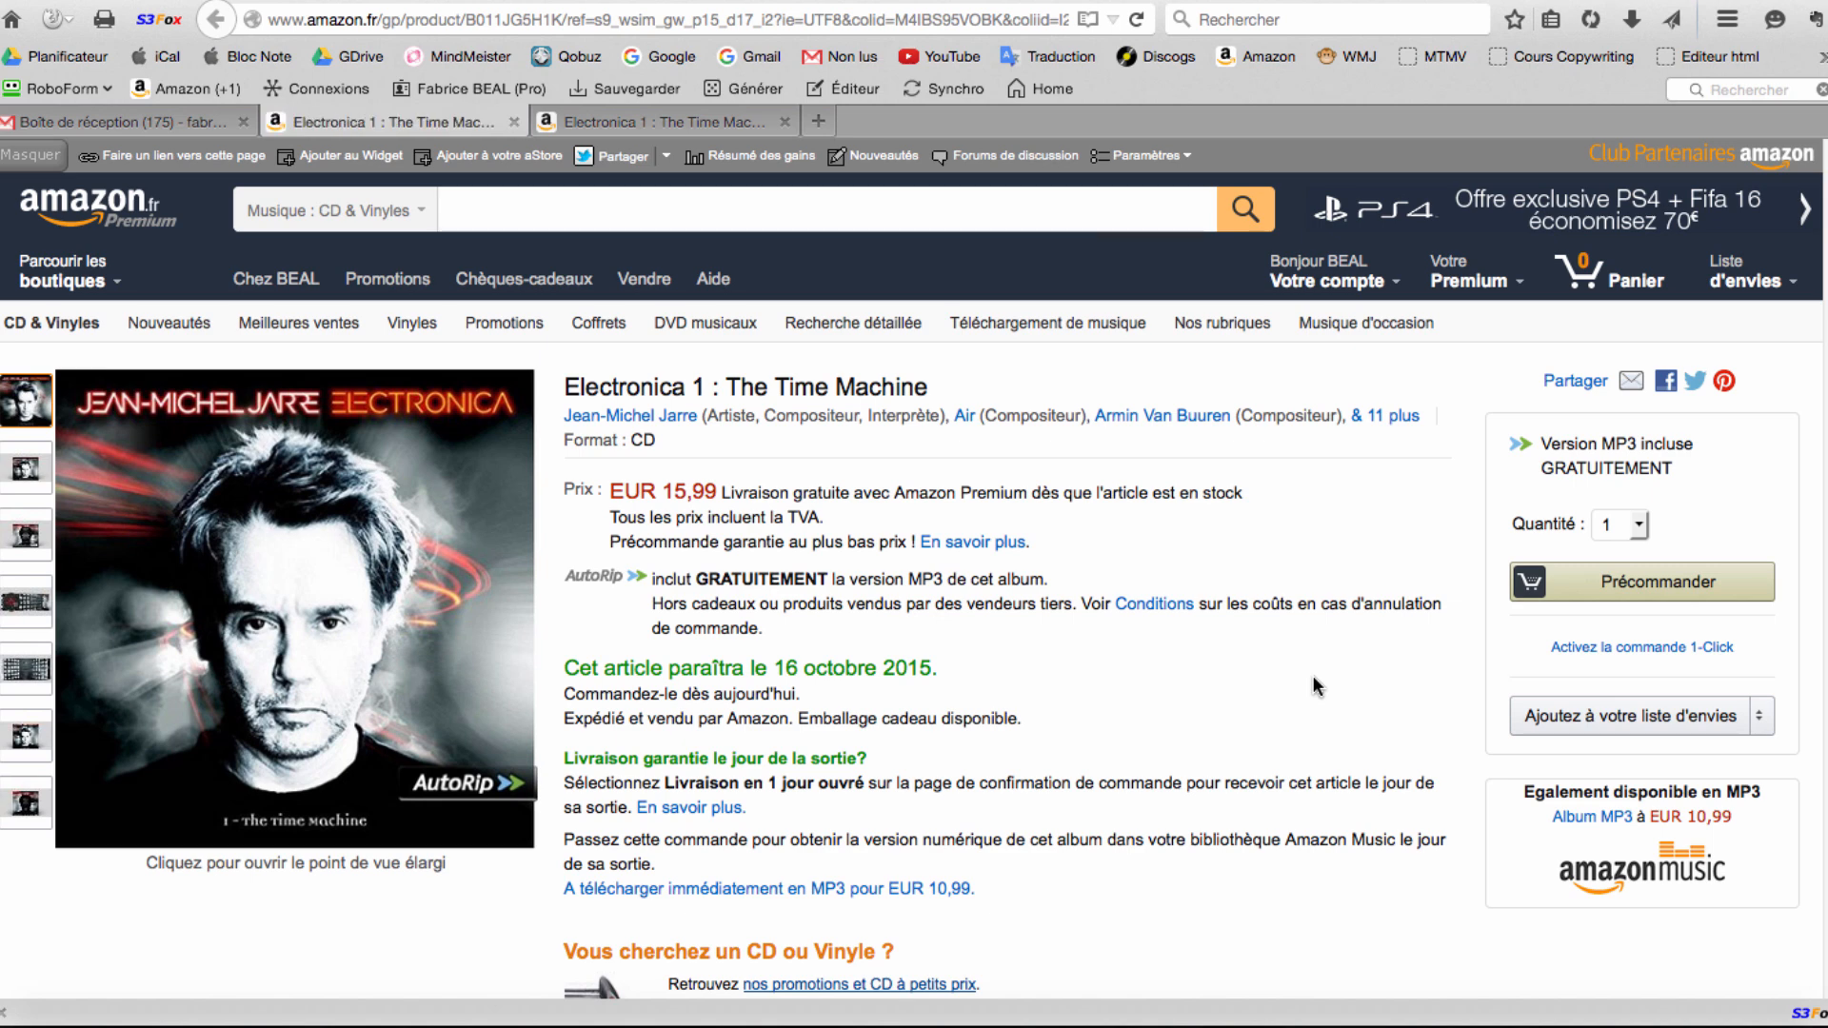
pyautogui.click(154, 121)
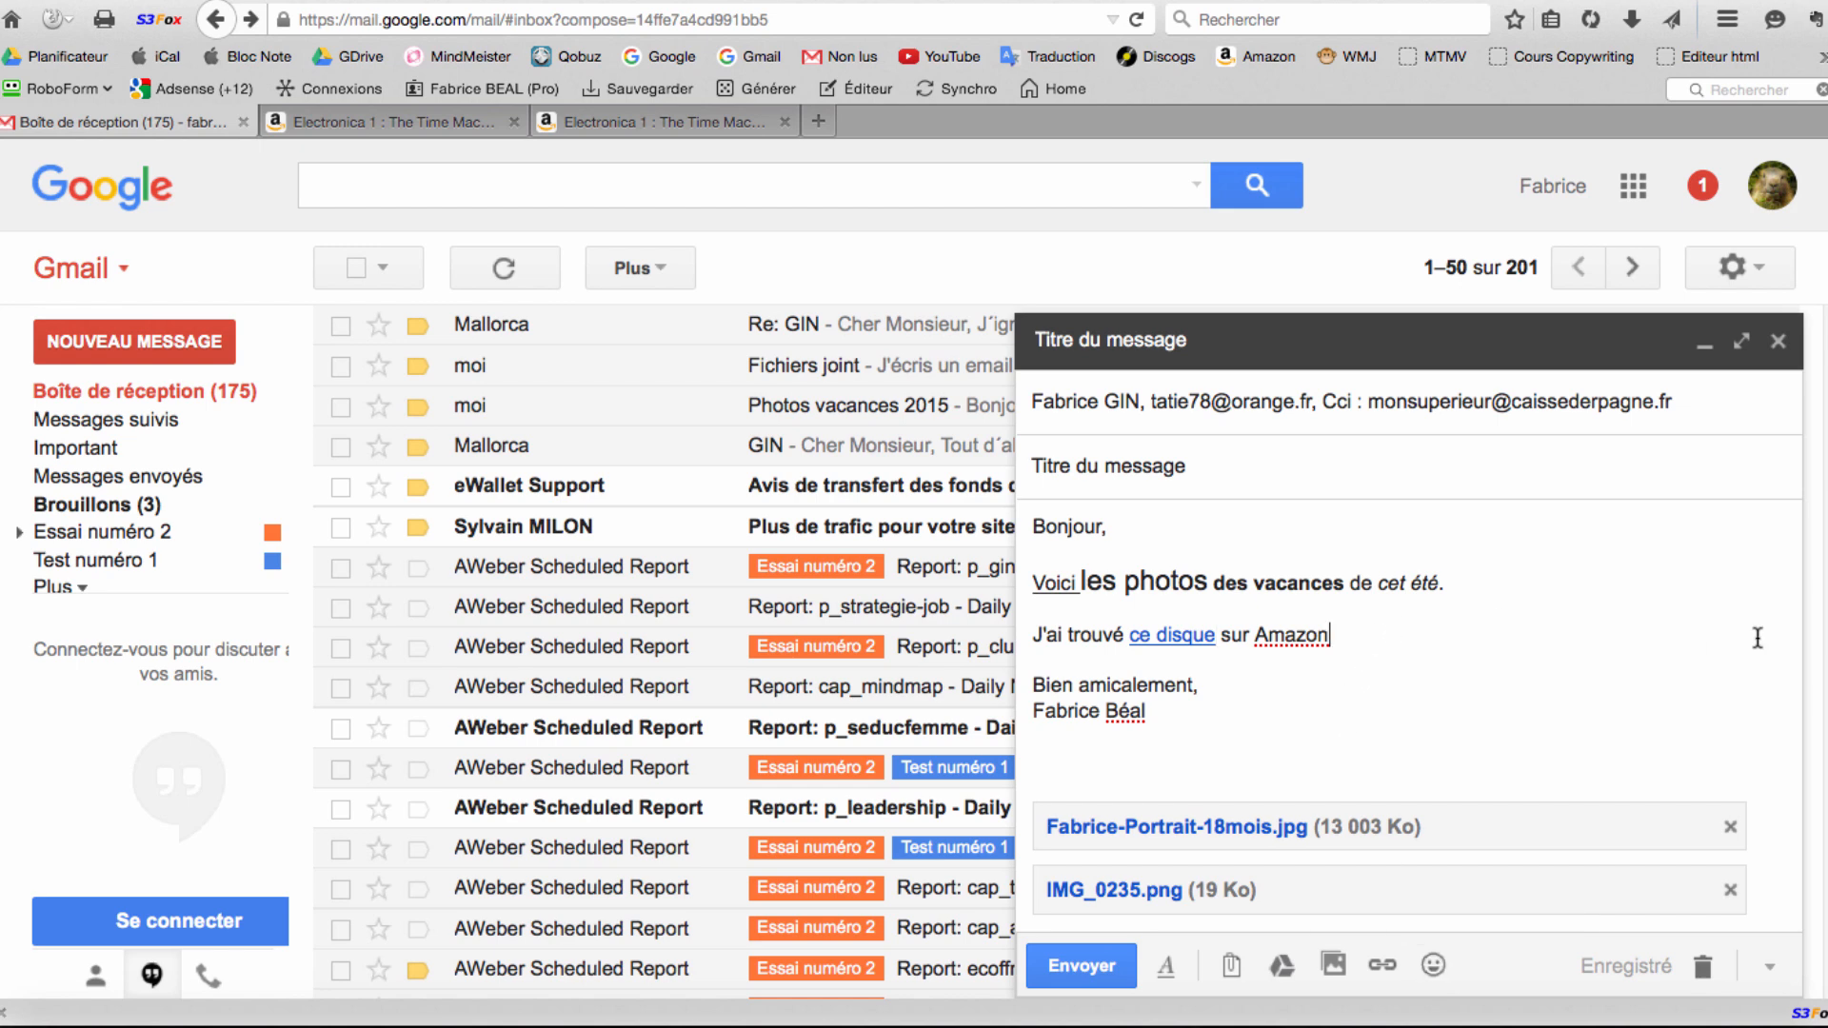
# Insert a grinning face emoji on a new line below the Amazon sentence.
pyautogui.press('Return')
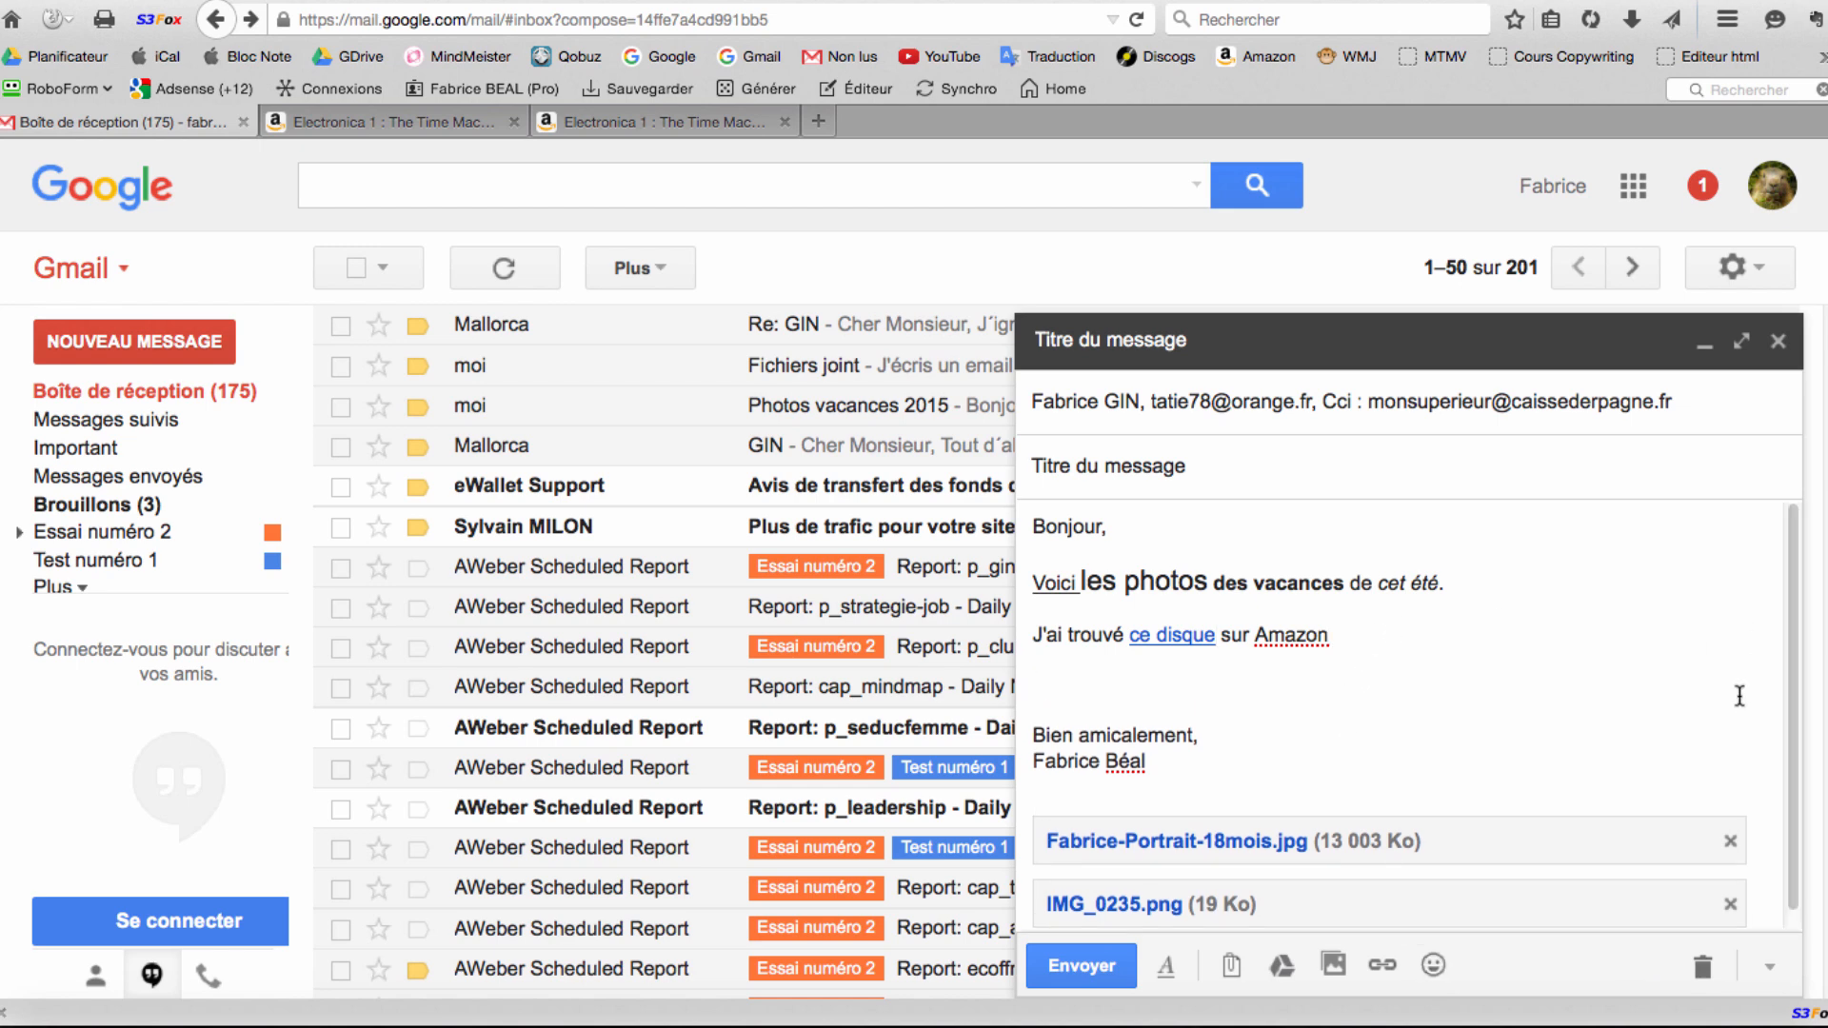
pyautogui.click(1430, 967)
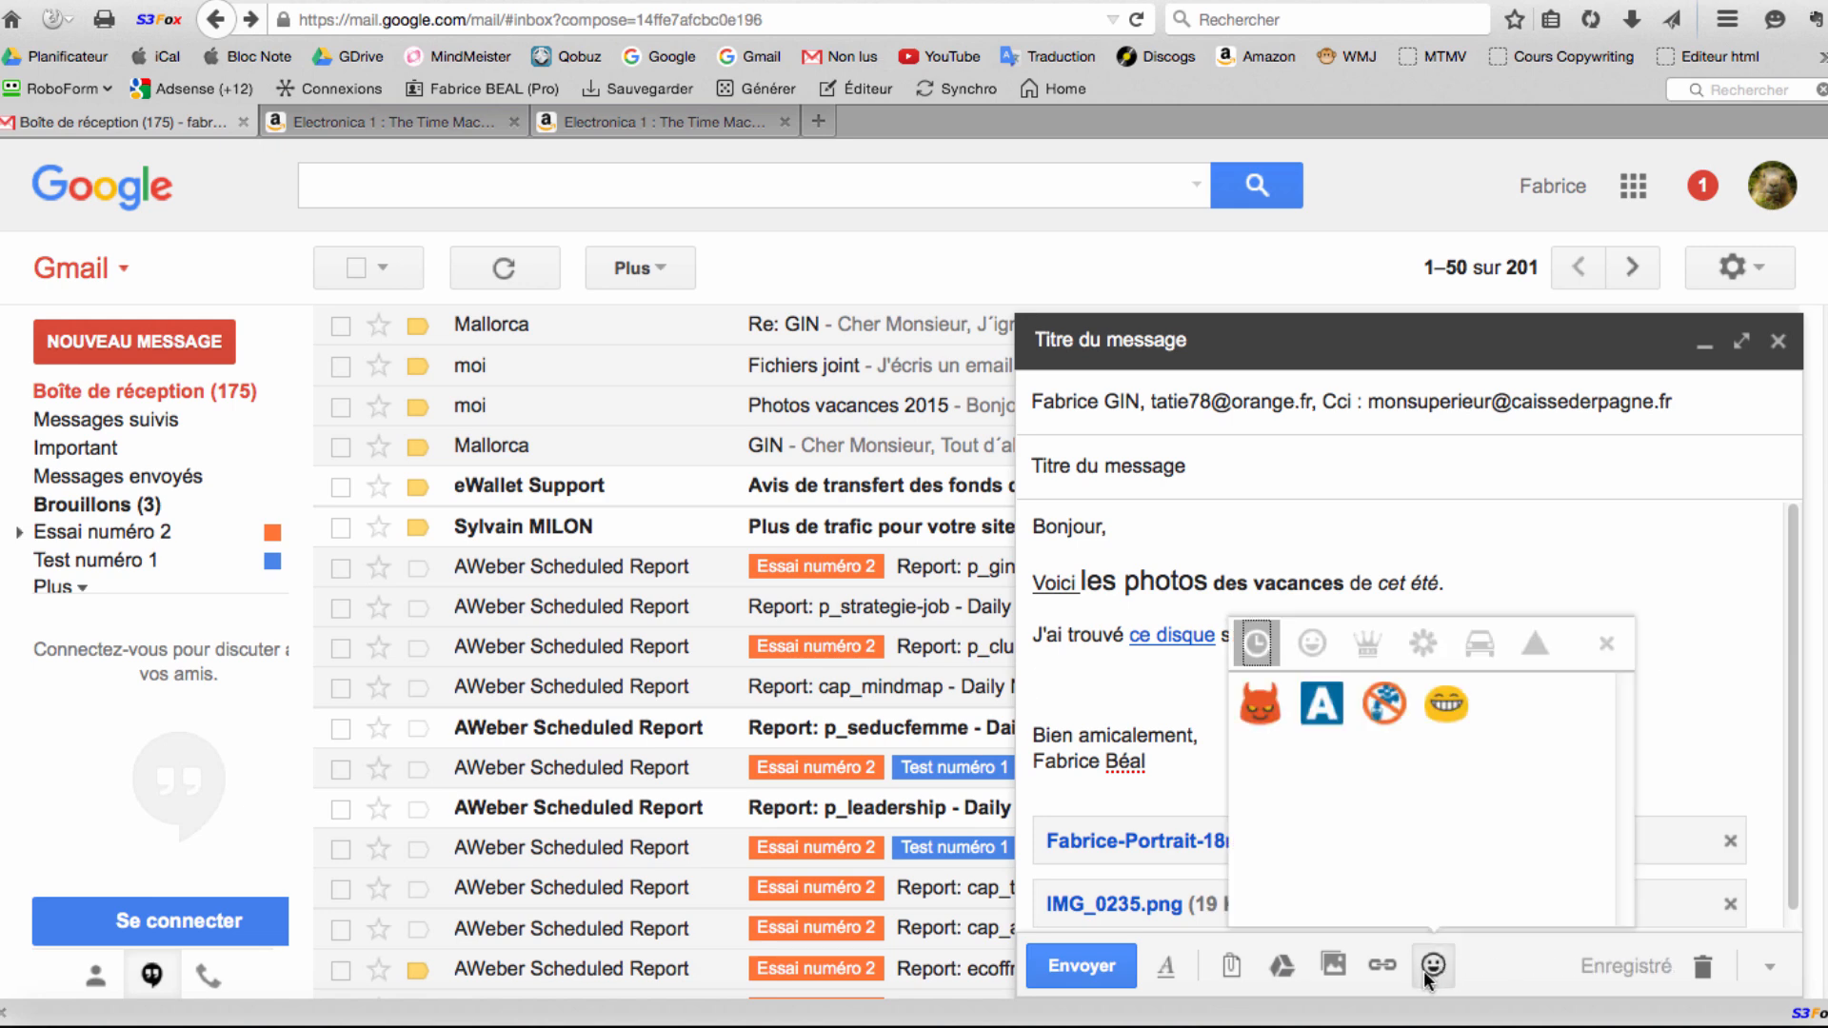
pyautogui.click(1446, 705)
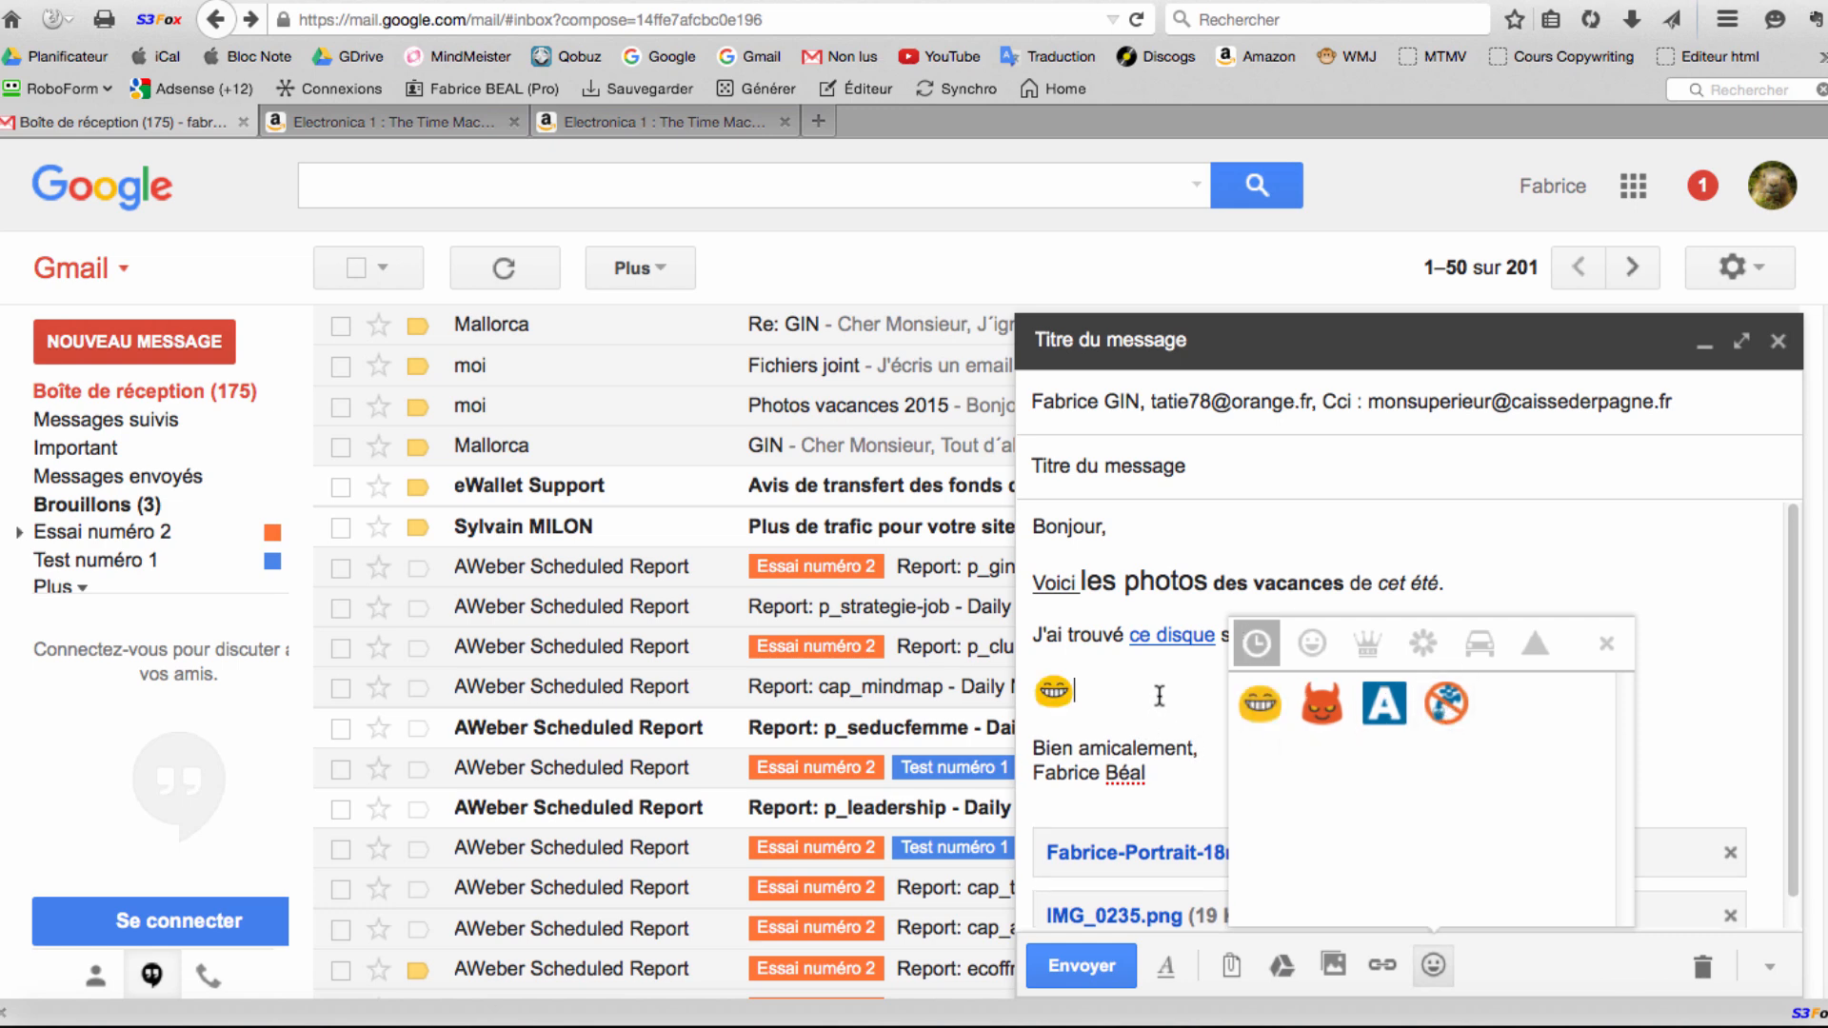
pyautogui.press('Return')
pyautogui.press('Return')
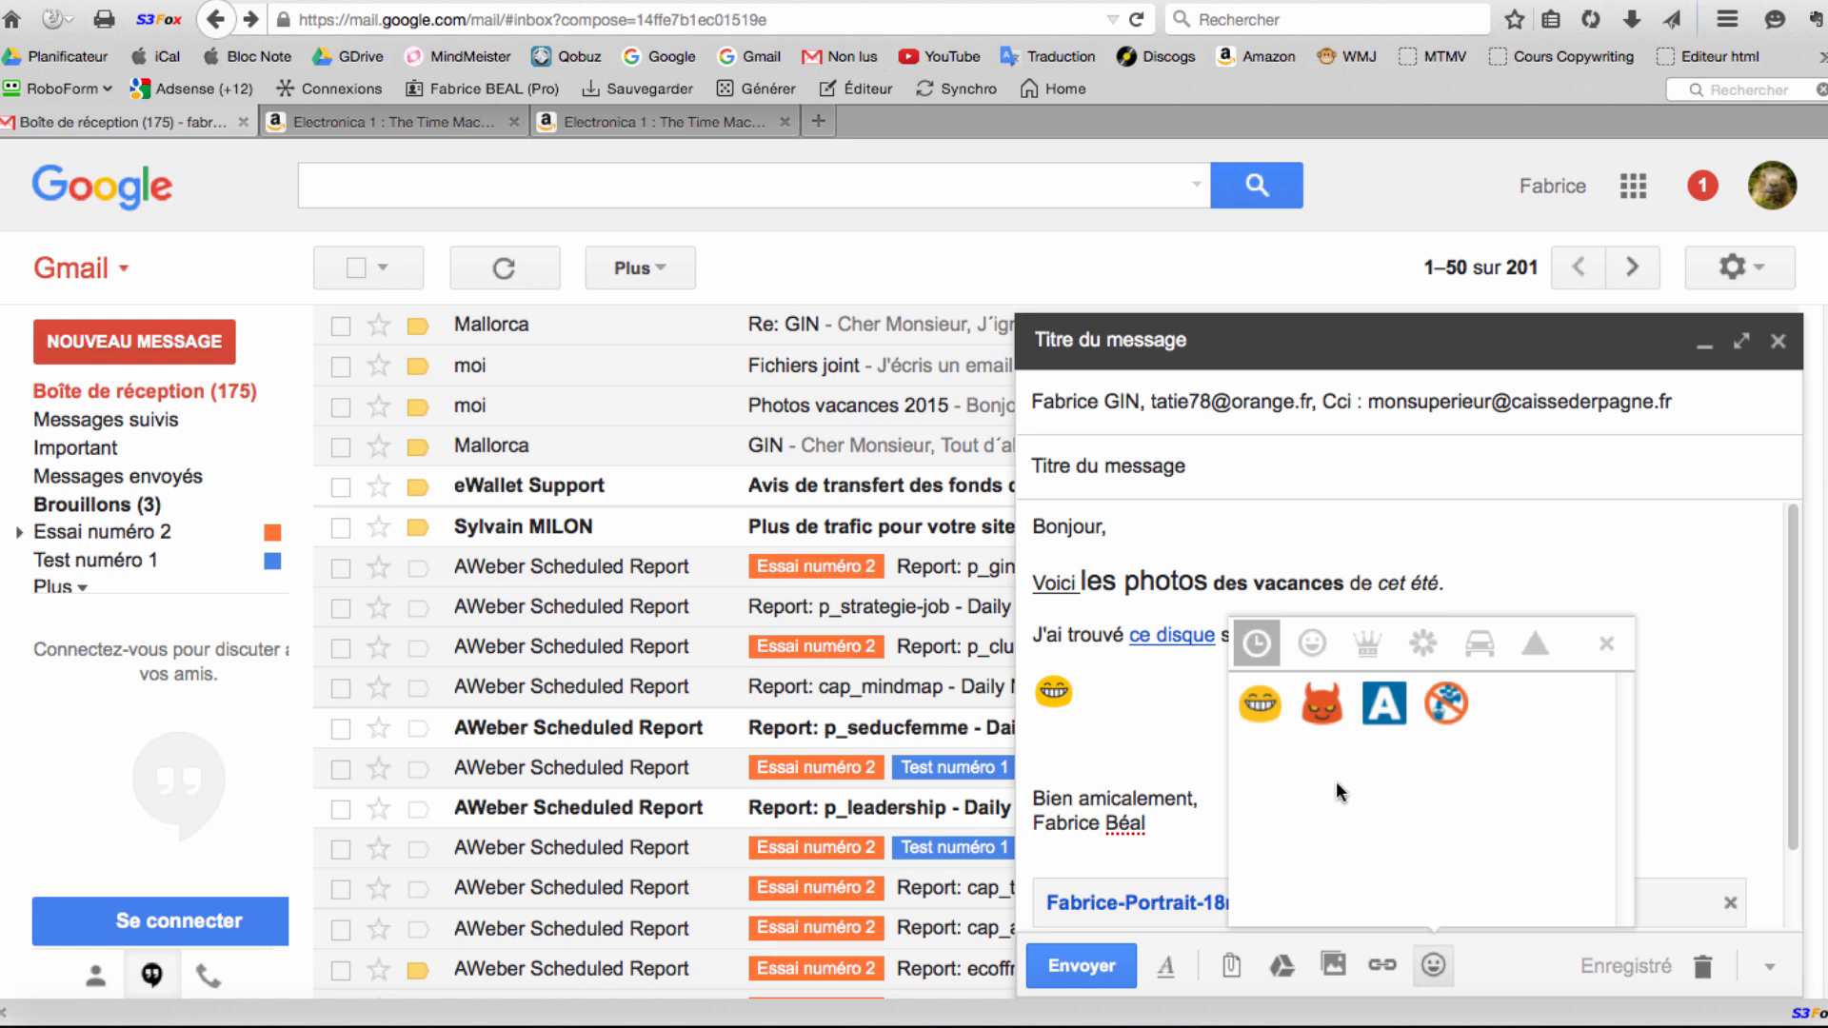
pyautogui.click(1123, 743)
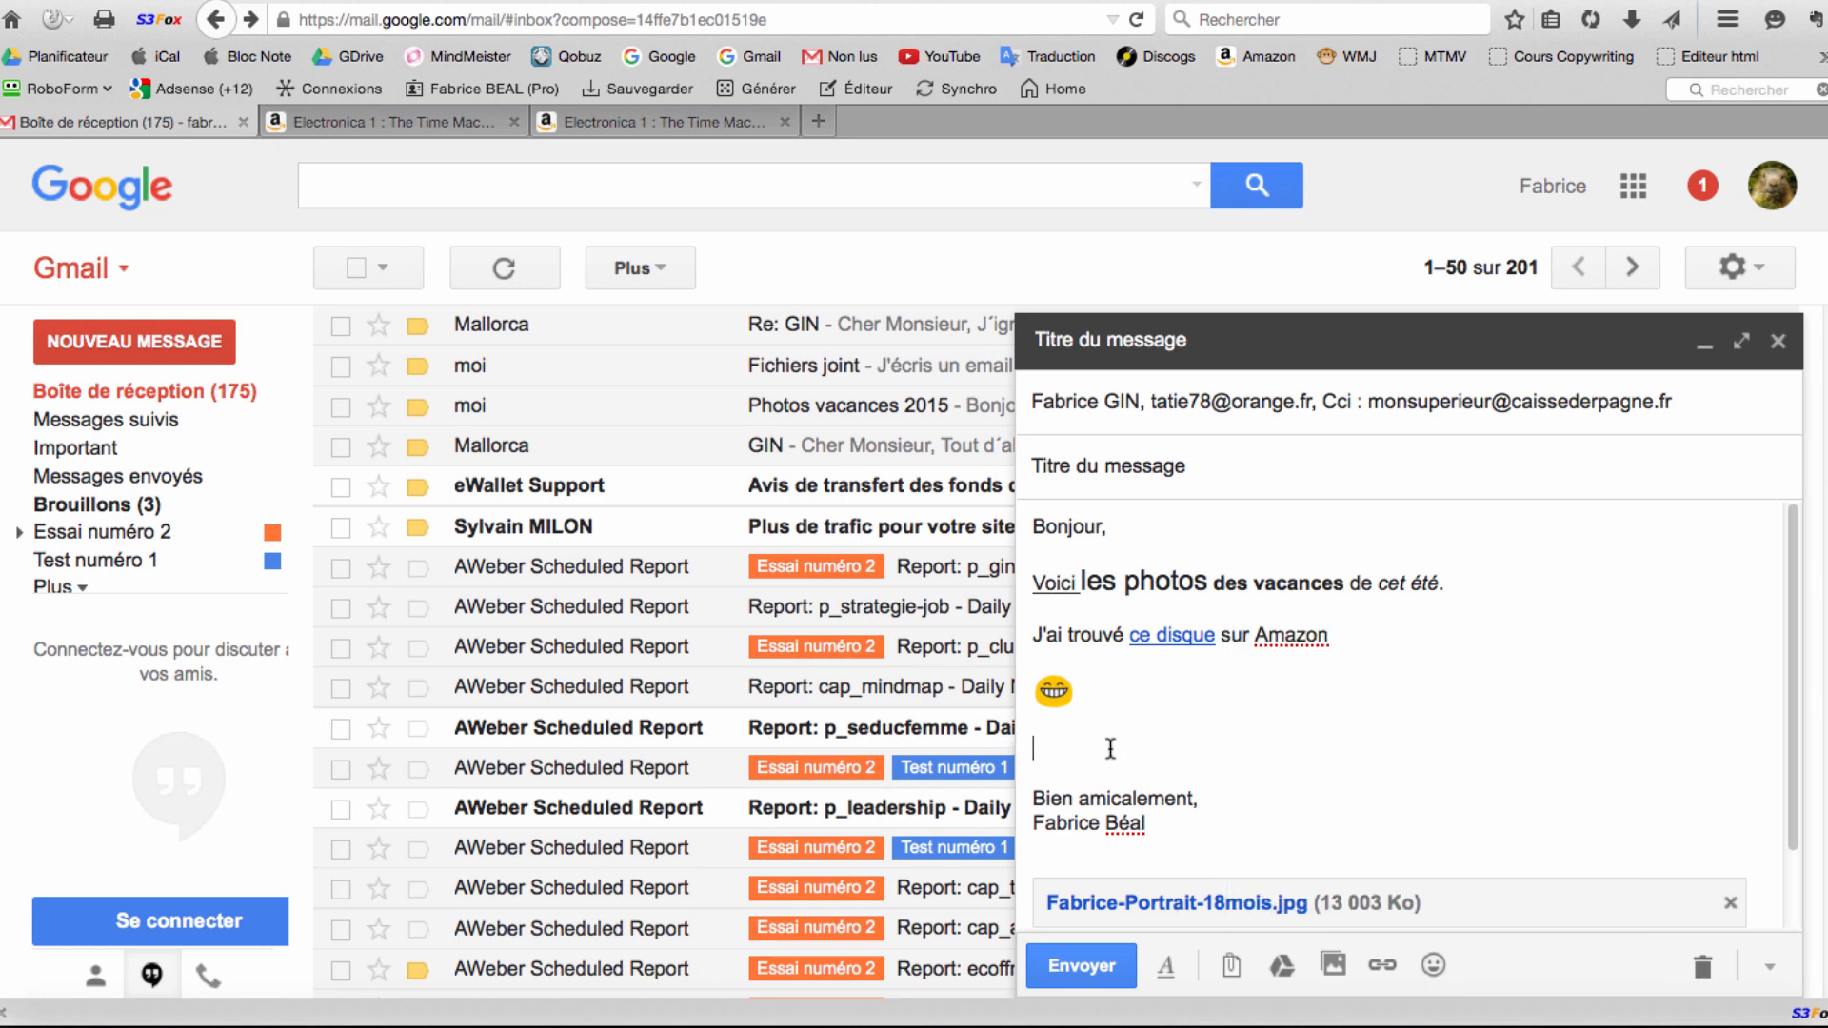
# Insert a rabbit emoji from the animals category below the grinning face.
pyautogui.click(1432, 965)
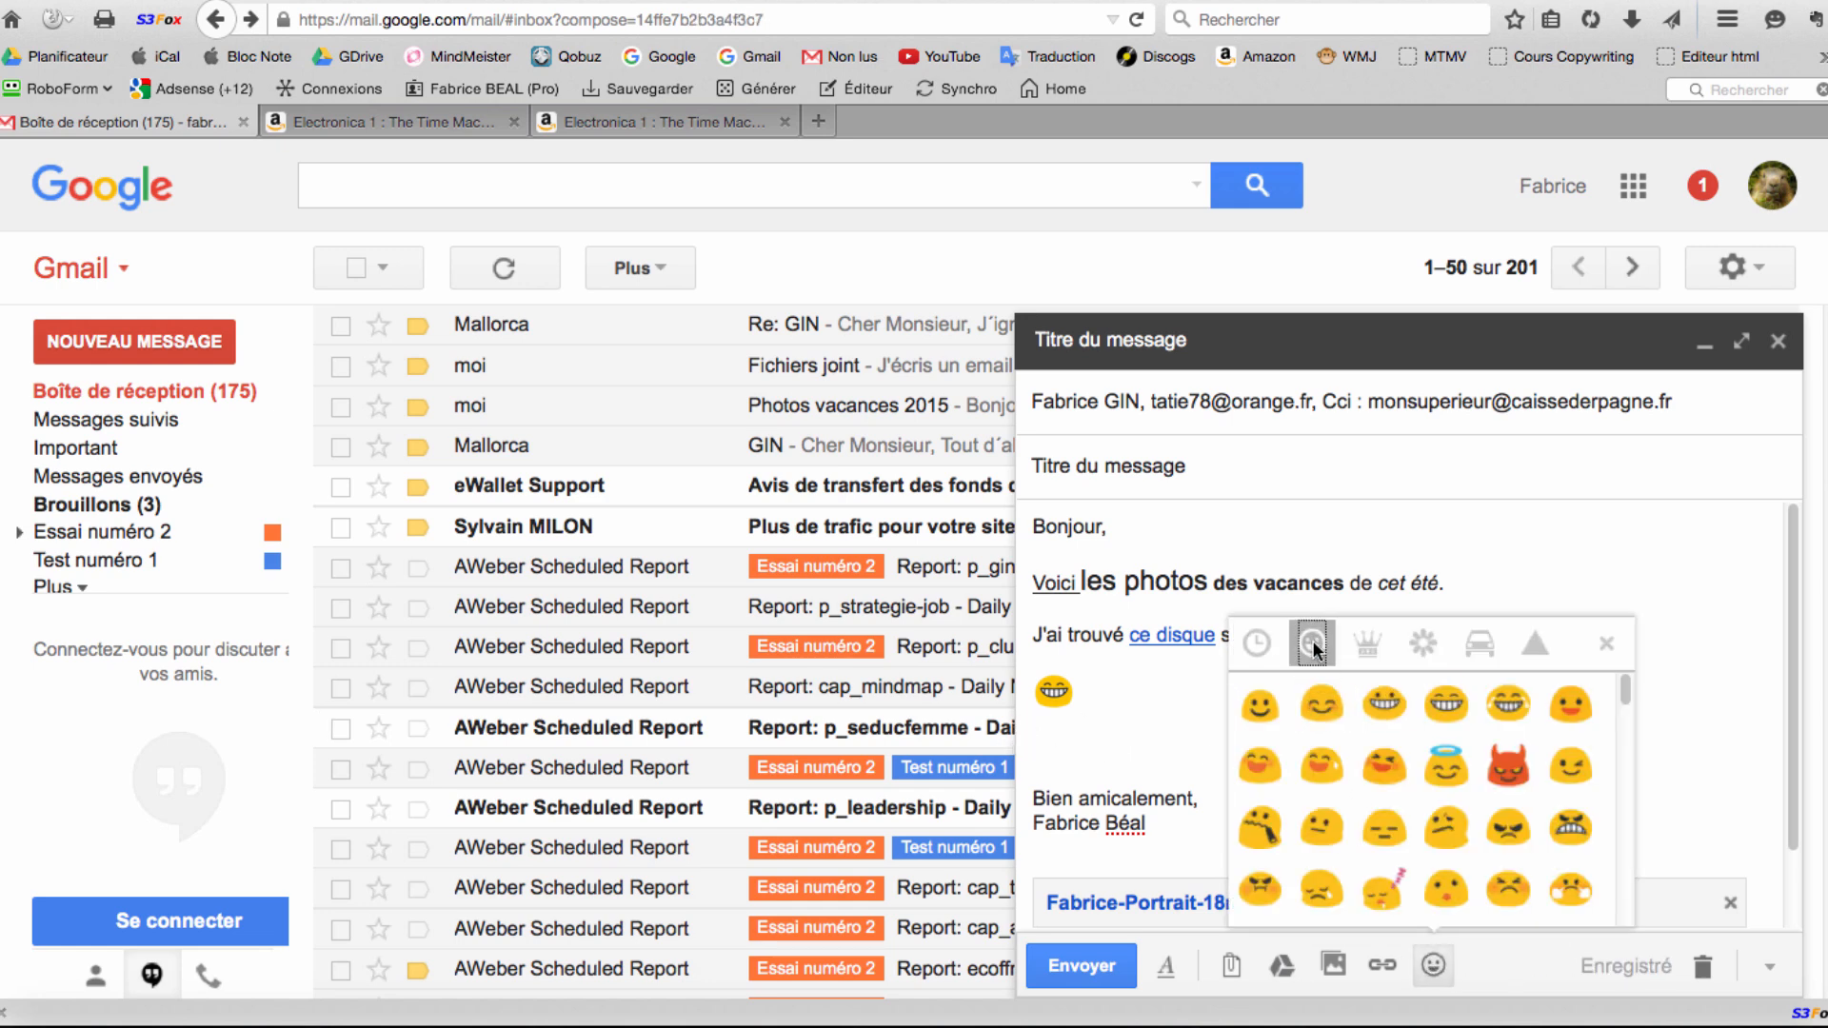
pyautogui.click(1254, 642)
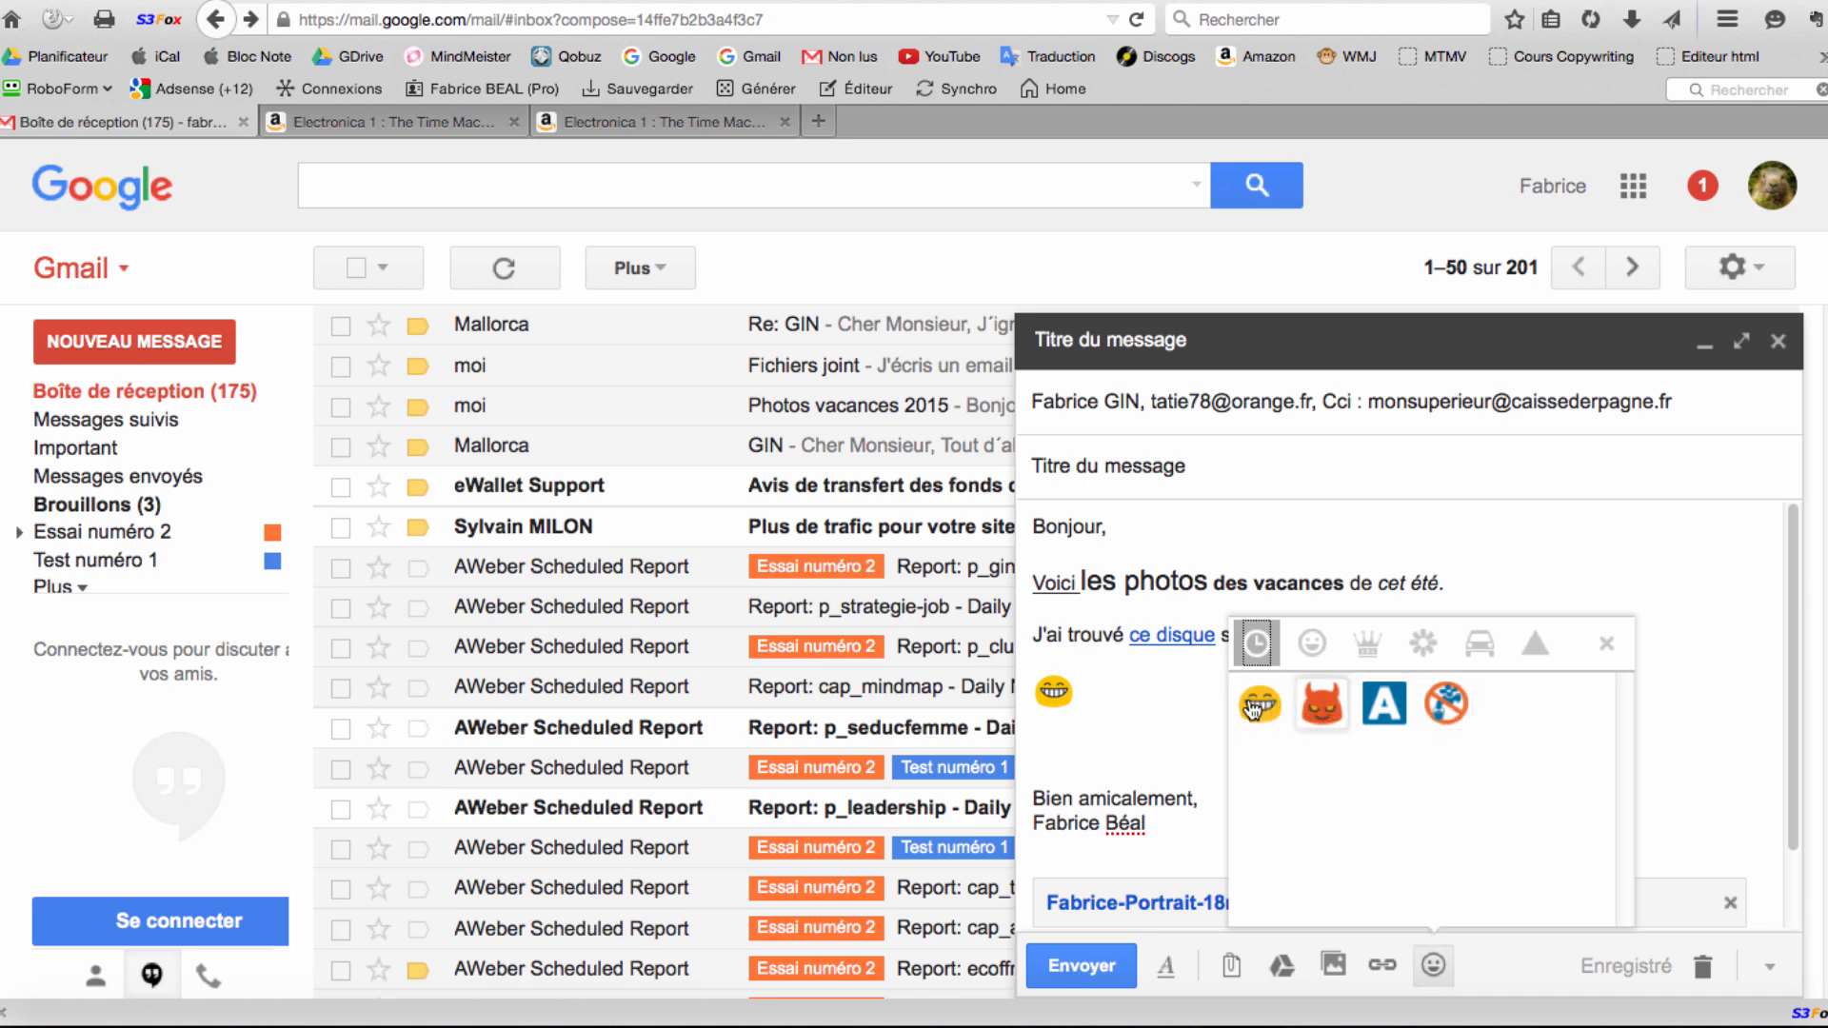
pyautogui.click(1316, 643)
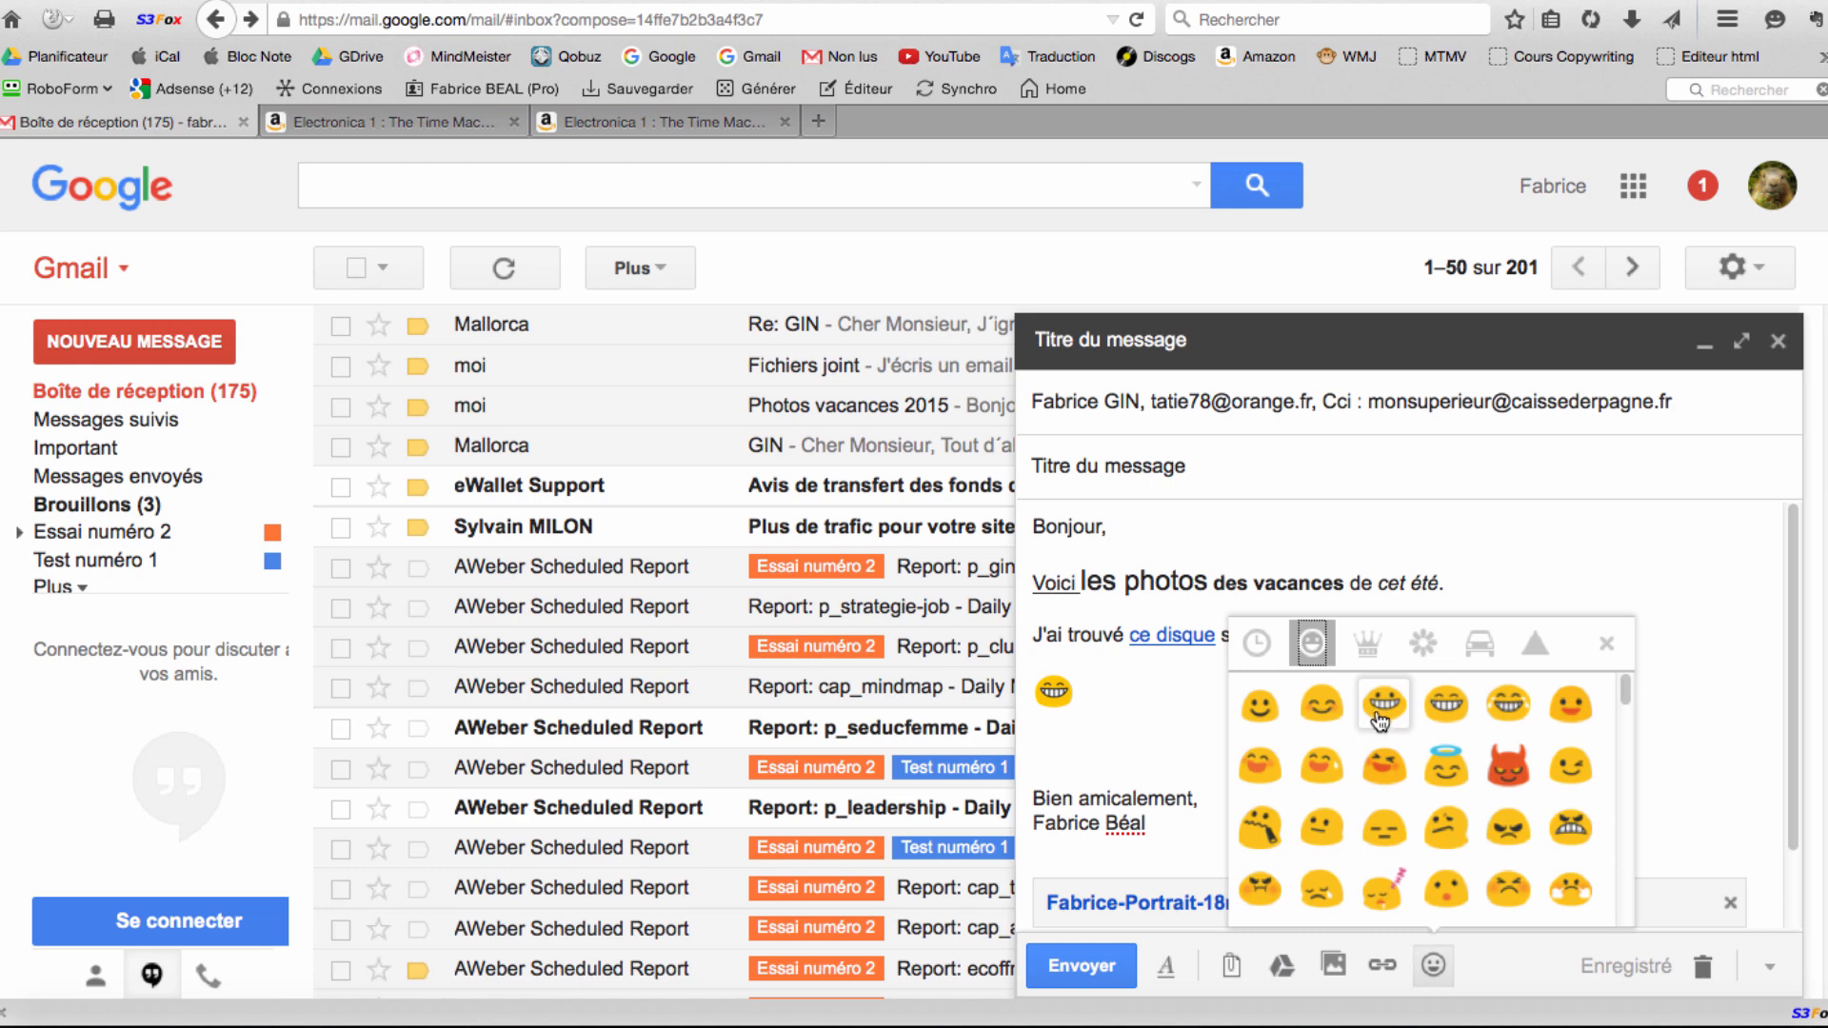
pyautogui.scroll(-5, 1392, 762)
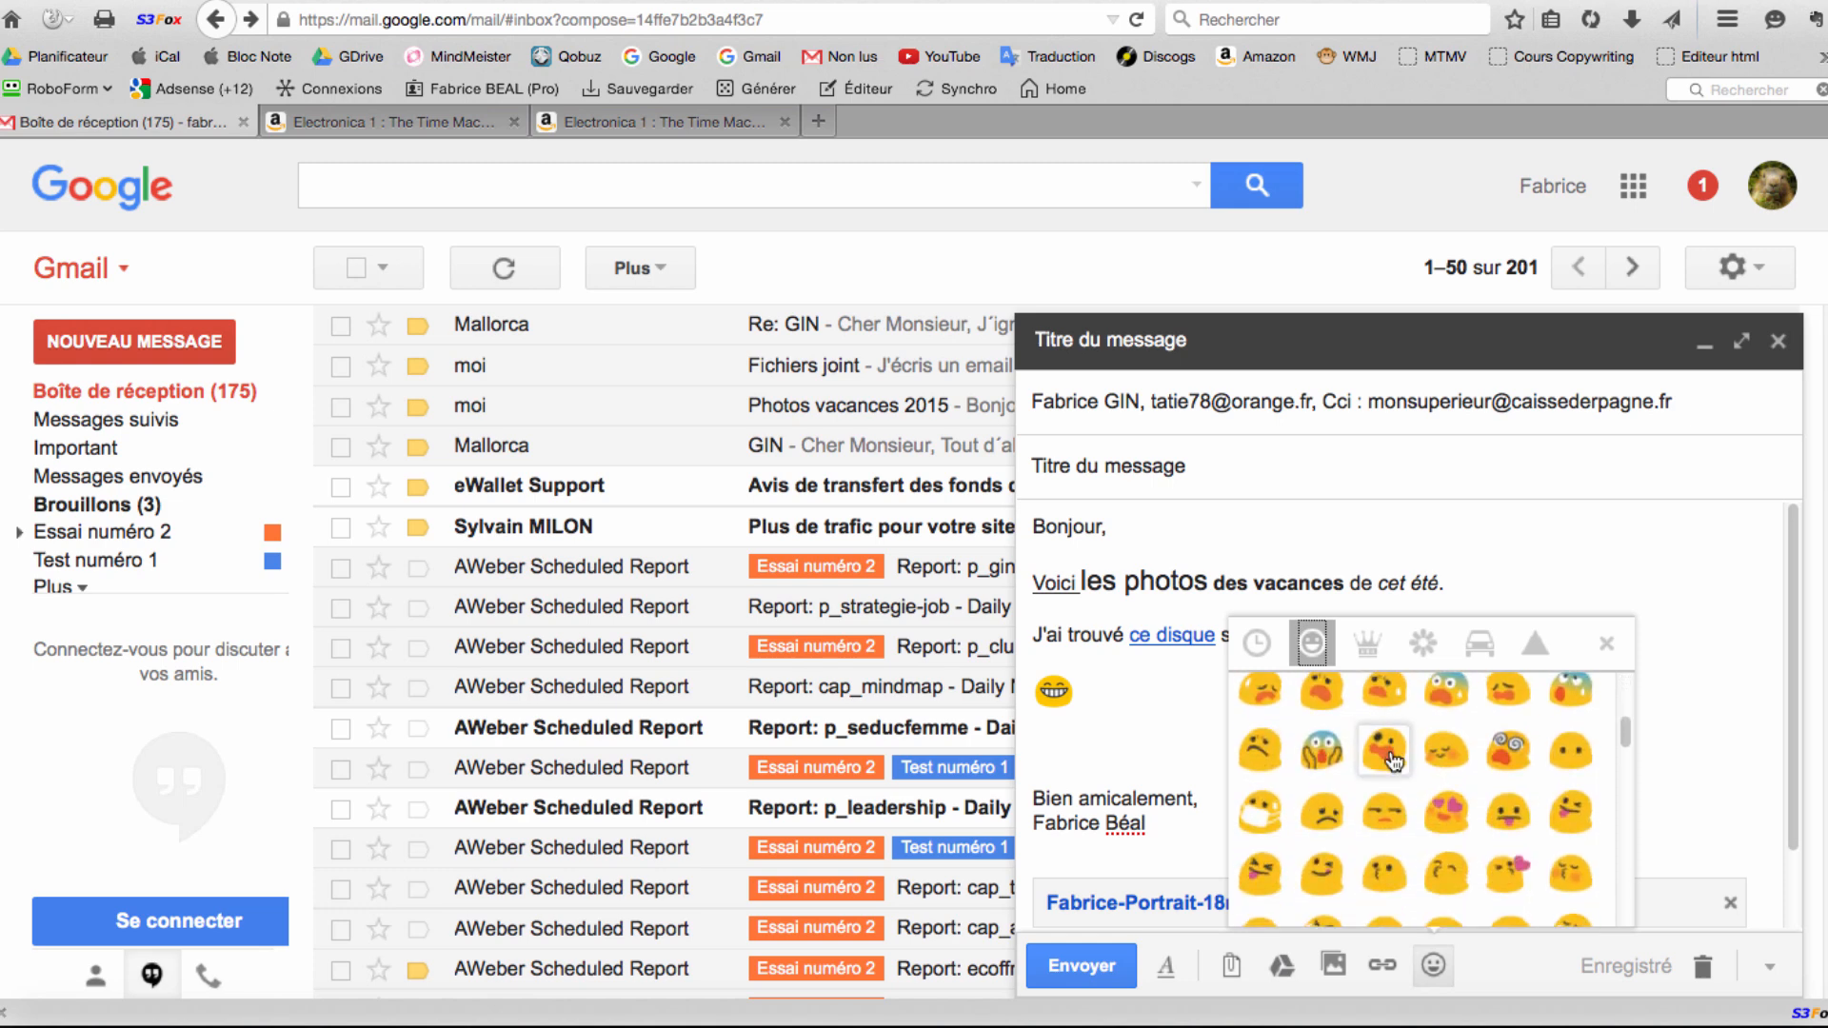
pyautogui.click(1368, 644)
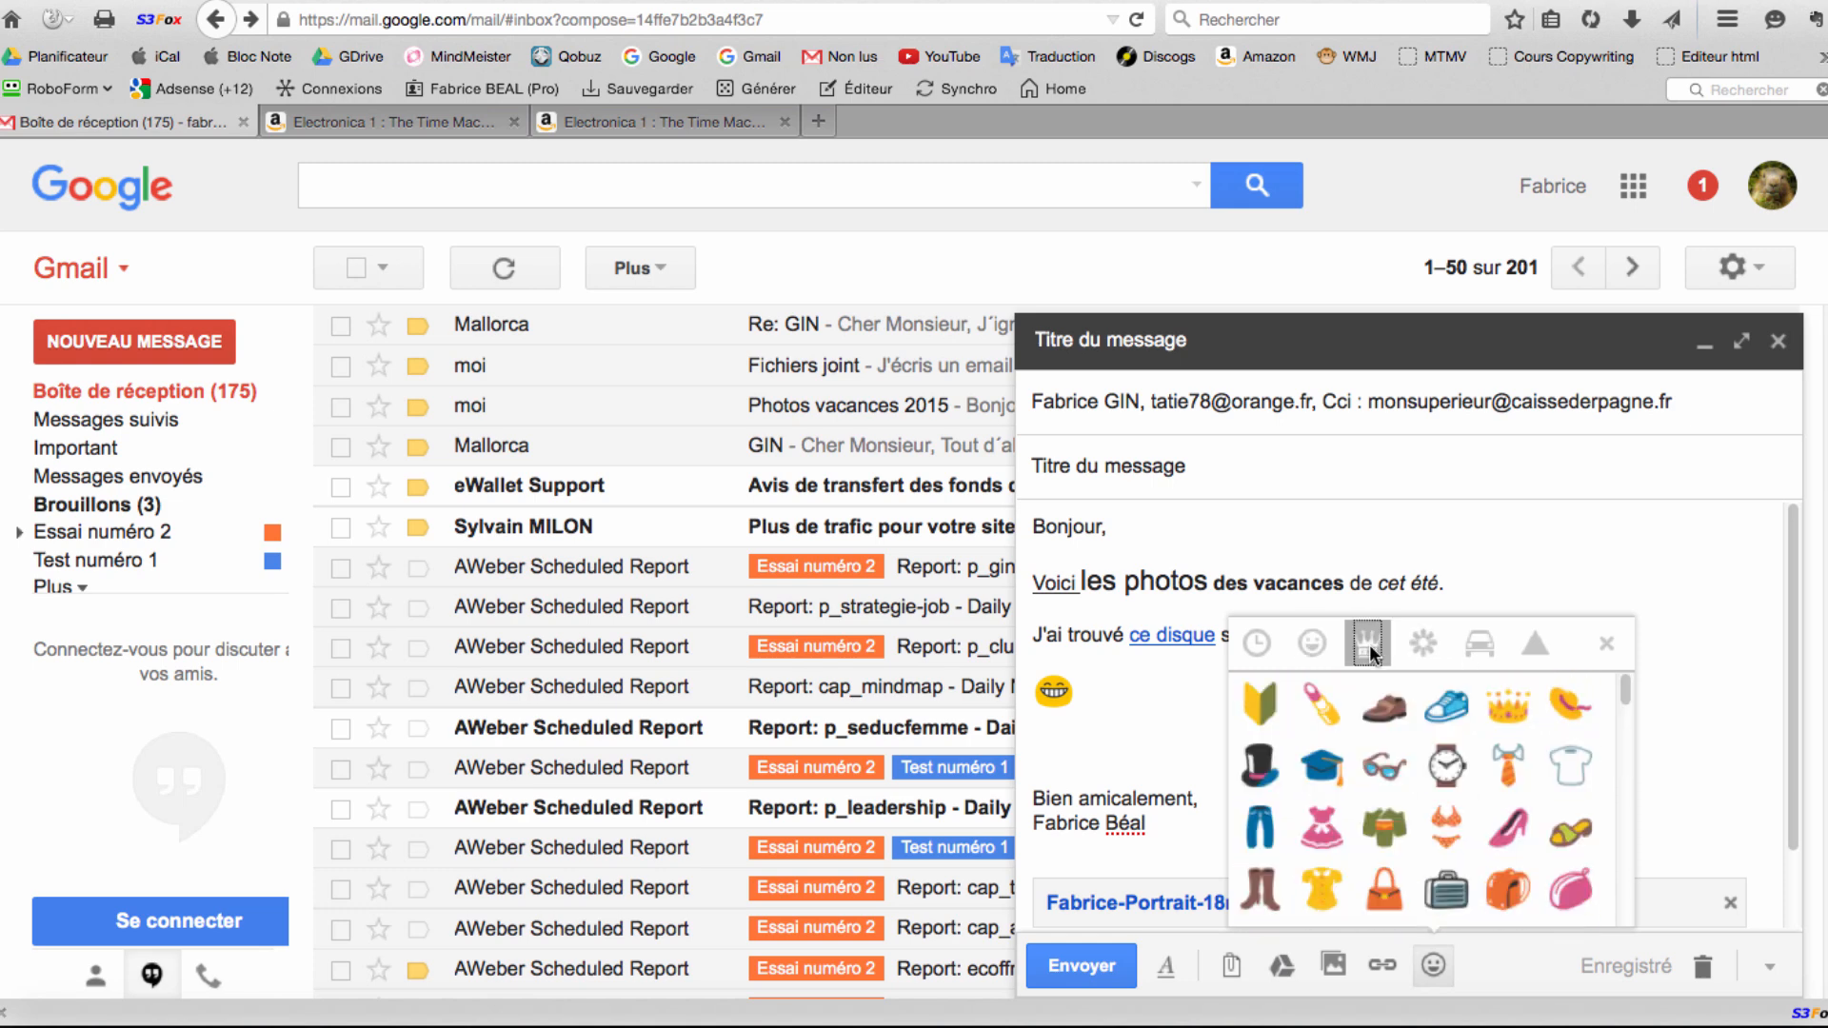
pyautogui.scroll(-6, 1447, 766)
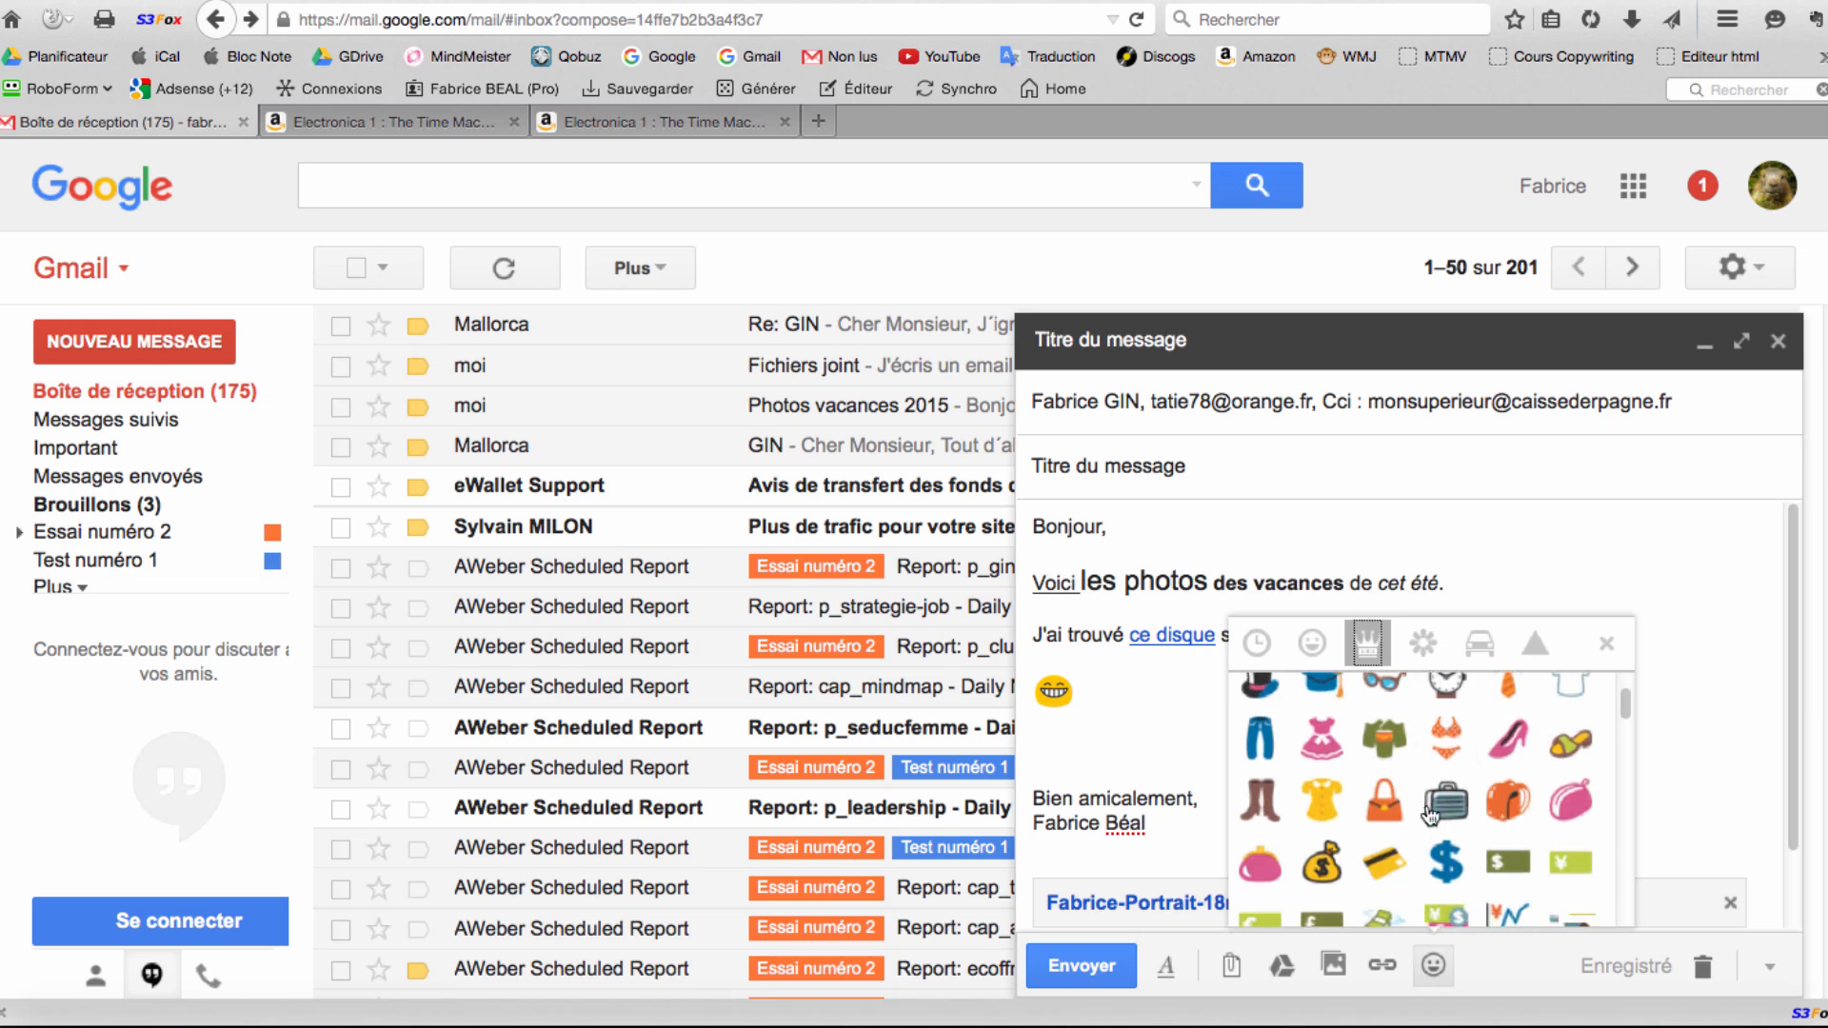
pyautogui.click(1422, 644)
pyautogui.scroll(-4, 1428, 790)
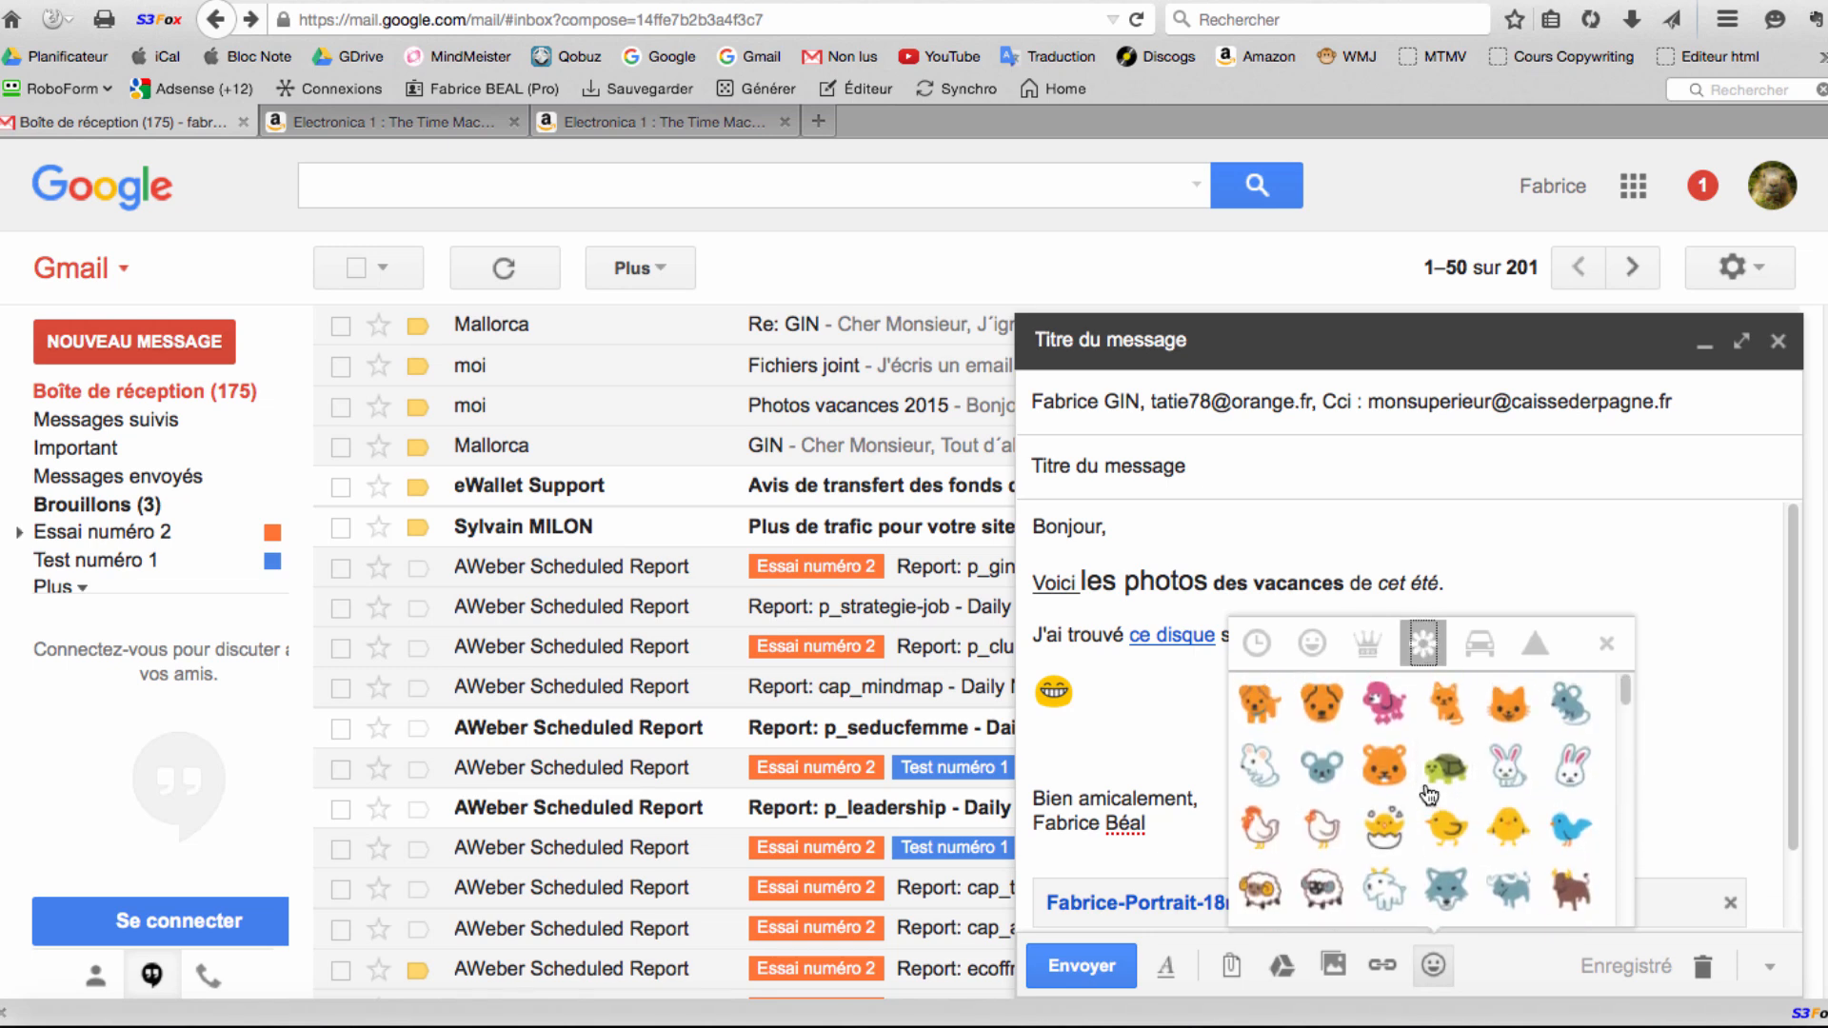
pyautogui.scroll(4, 1424, 805)
pyautogui.click(1512, 779)
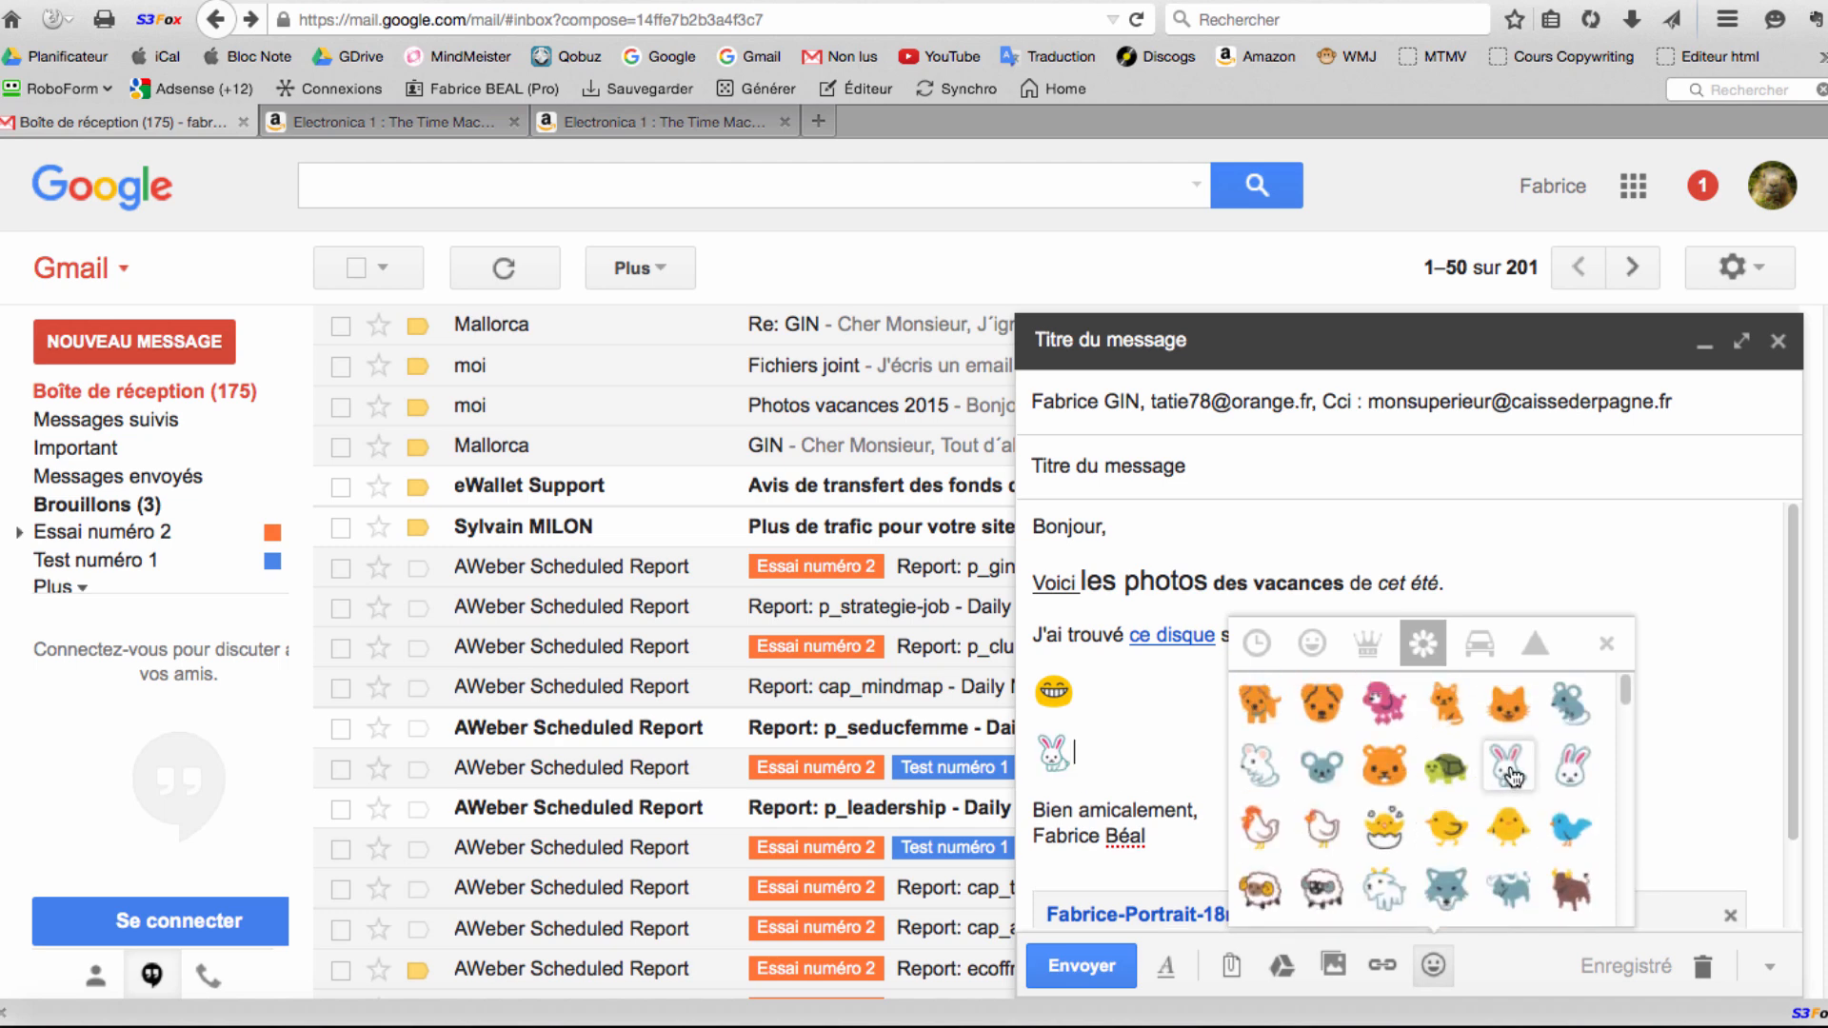
pyautogui.click(1163, 757)
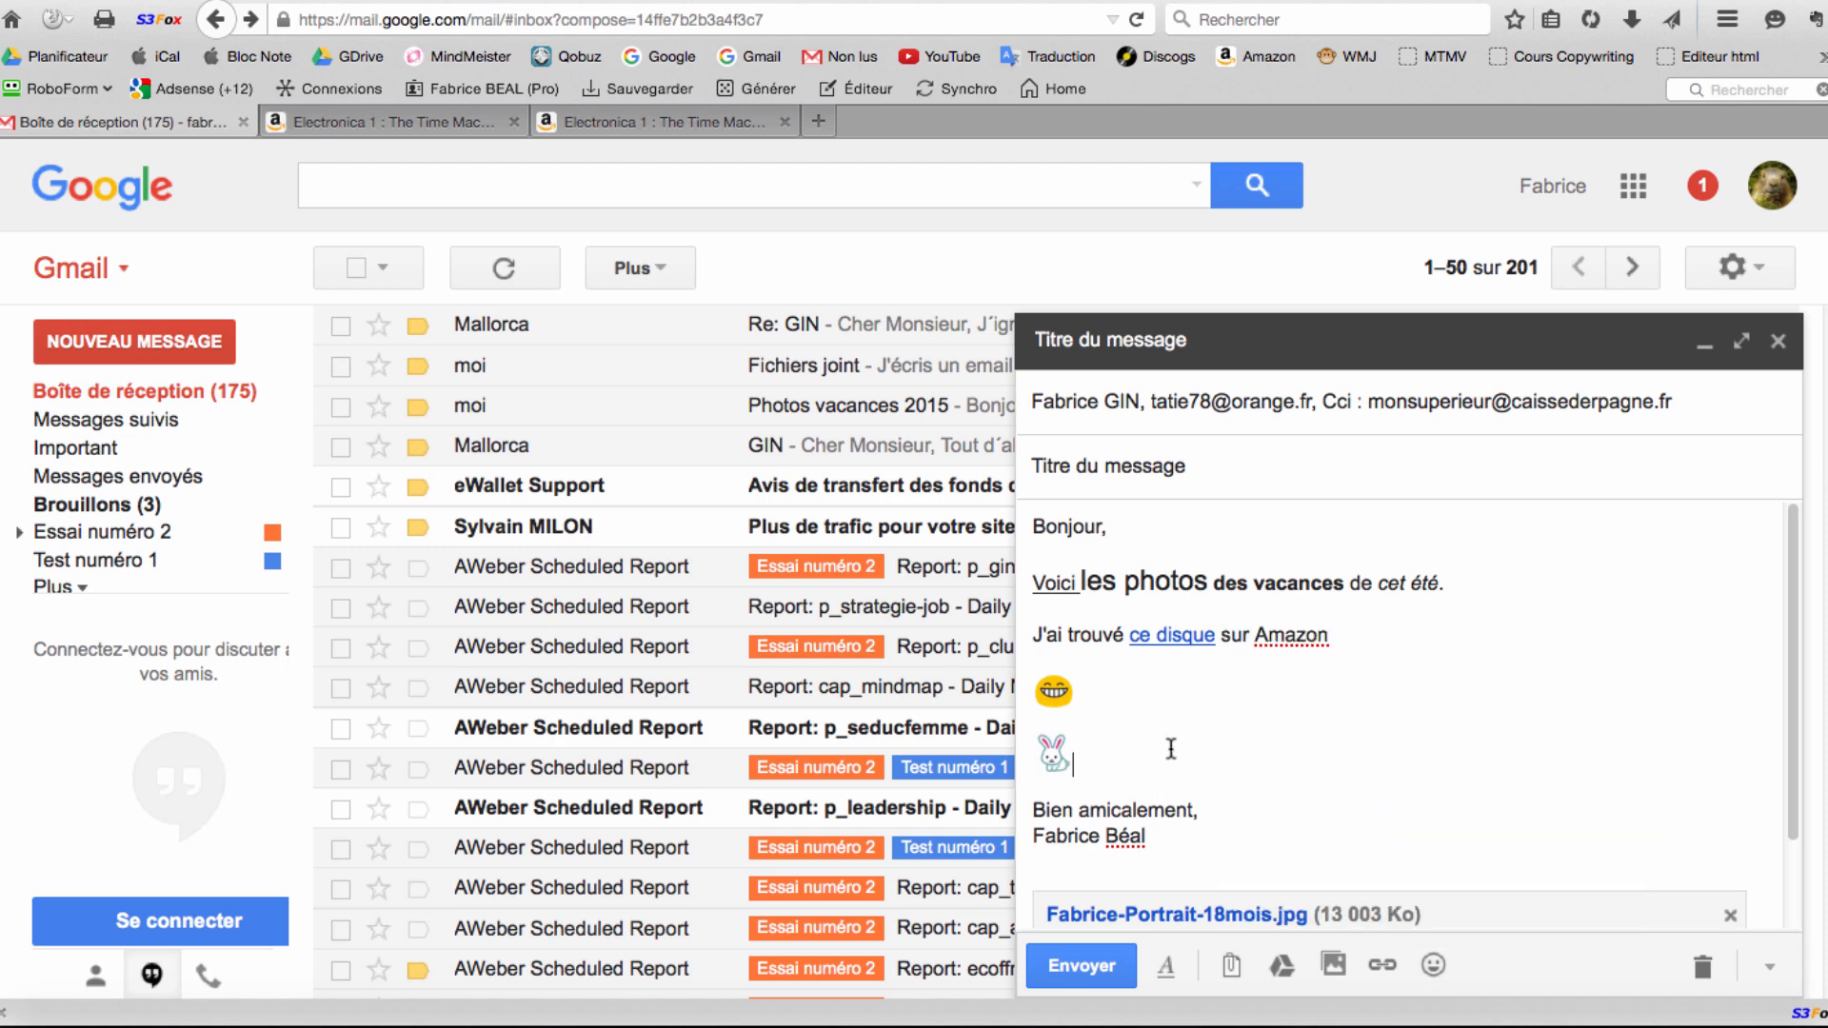
pyautogui.press('Return')
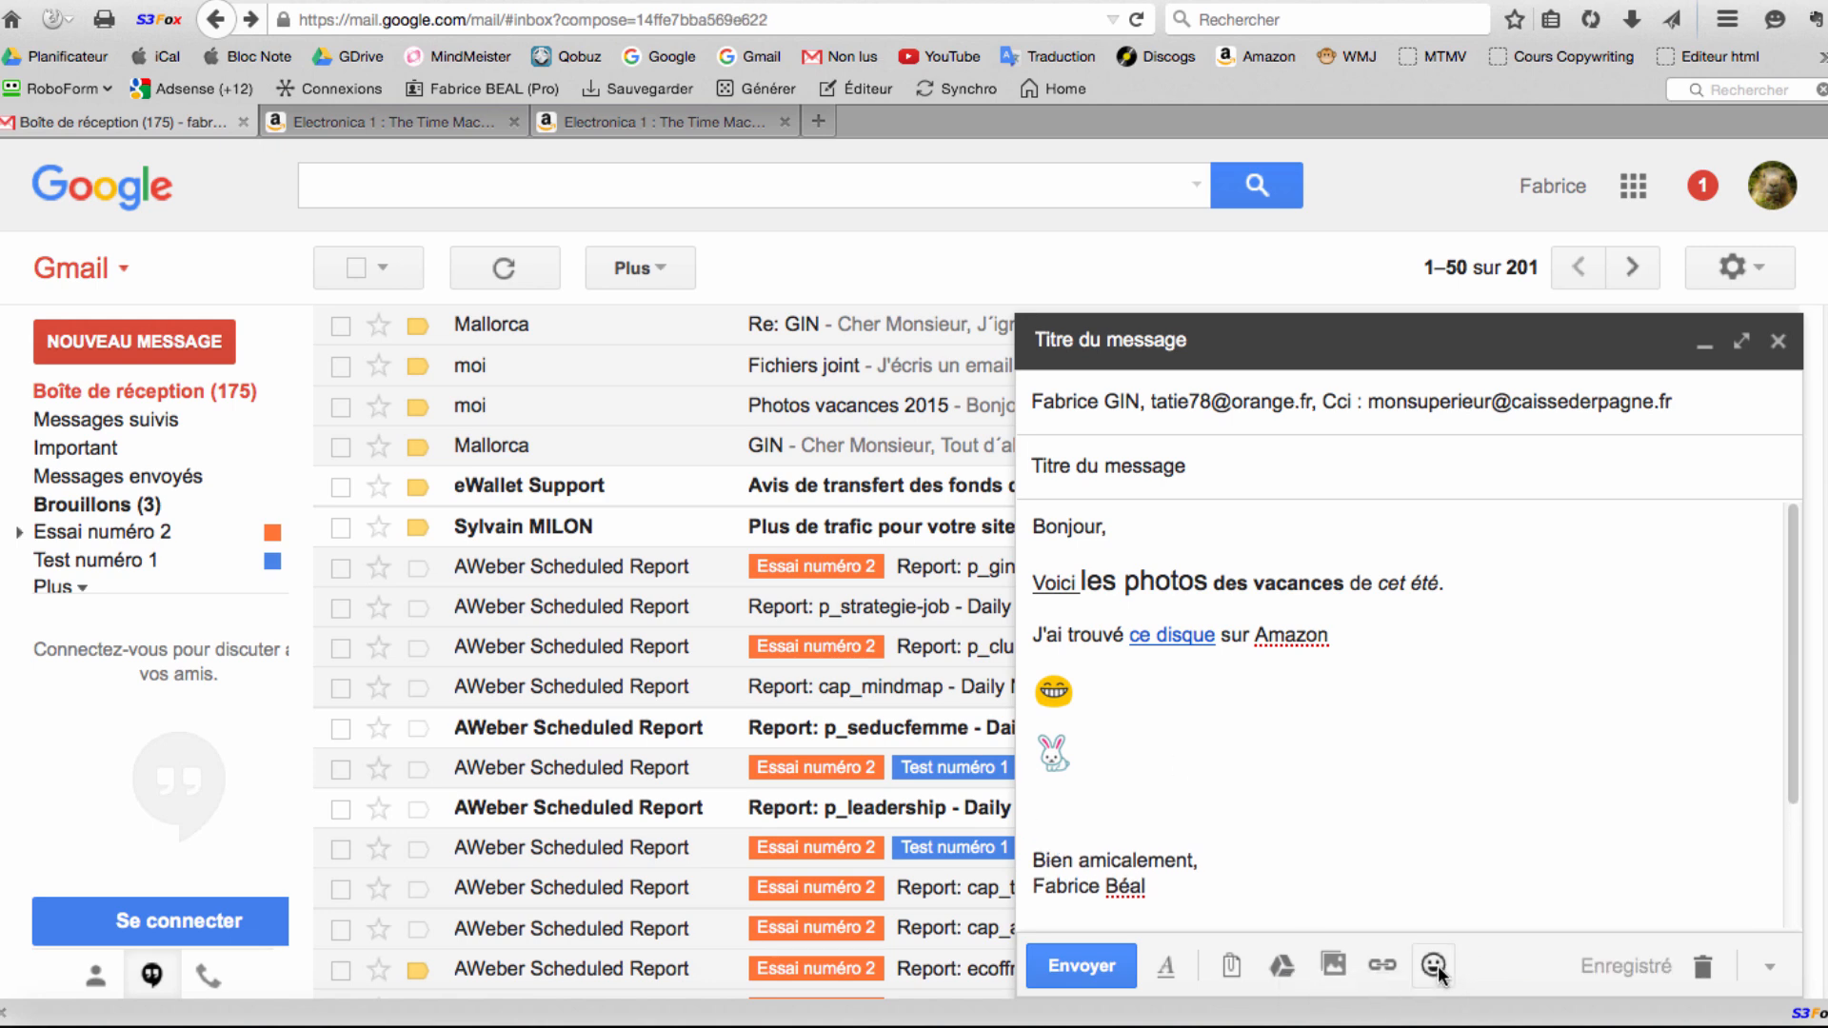
# Browse the emoji categories again and close the picker without adding another.
pyautogui.click(1432, 961)
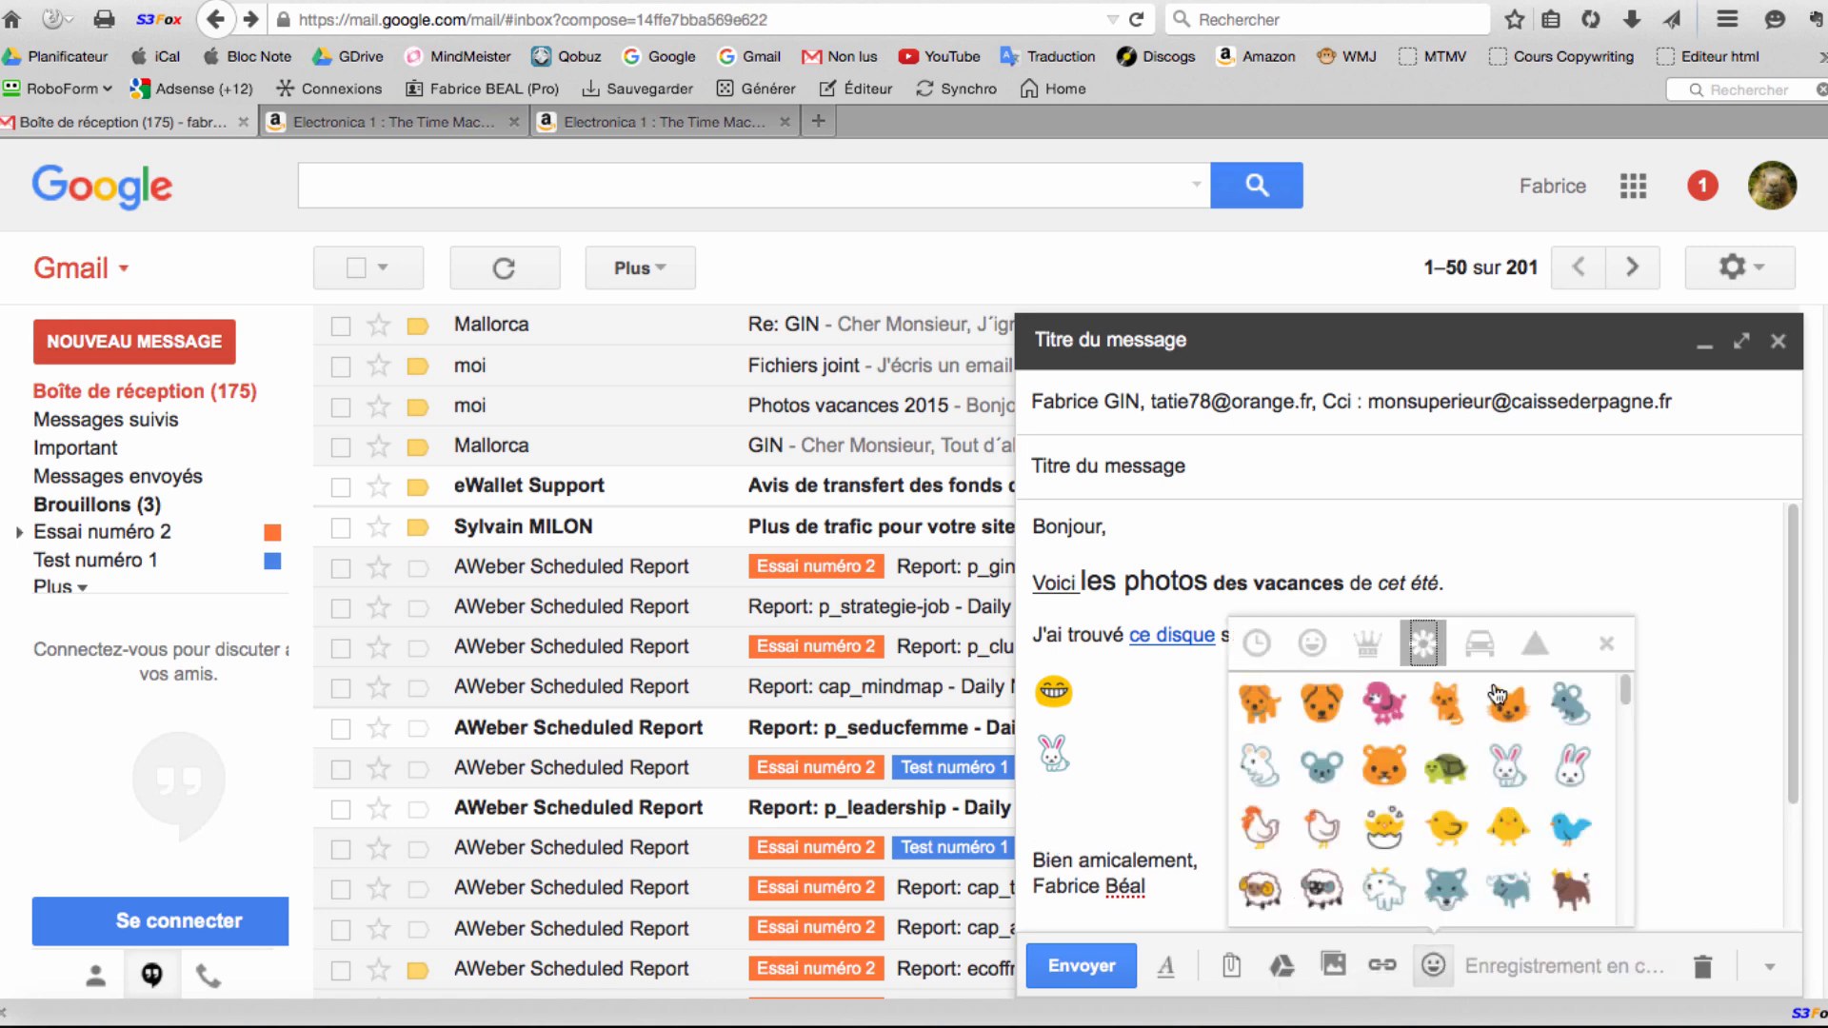
pyautogui.click(1485, 643)
pyautogui.click(1528, 641)
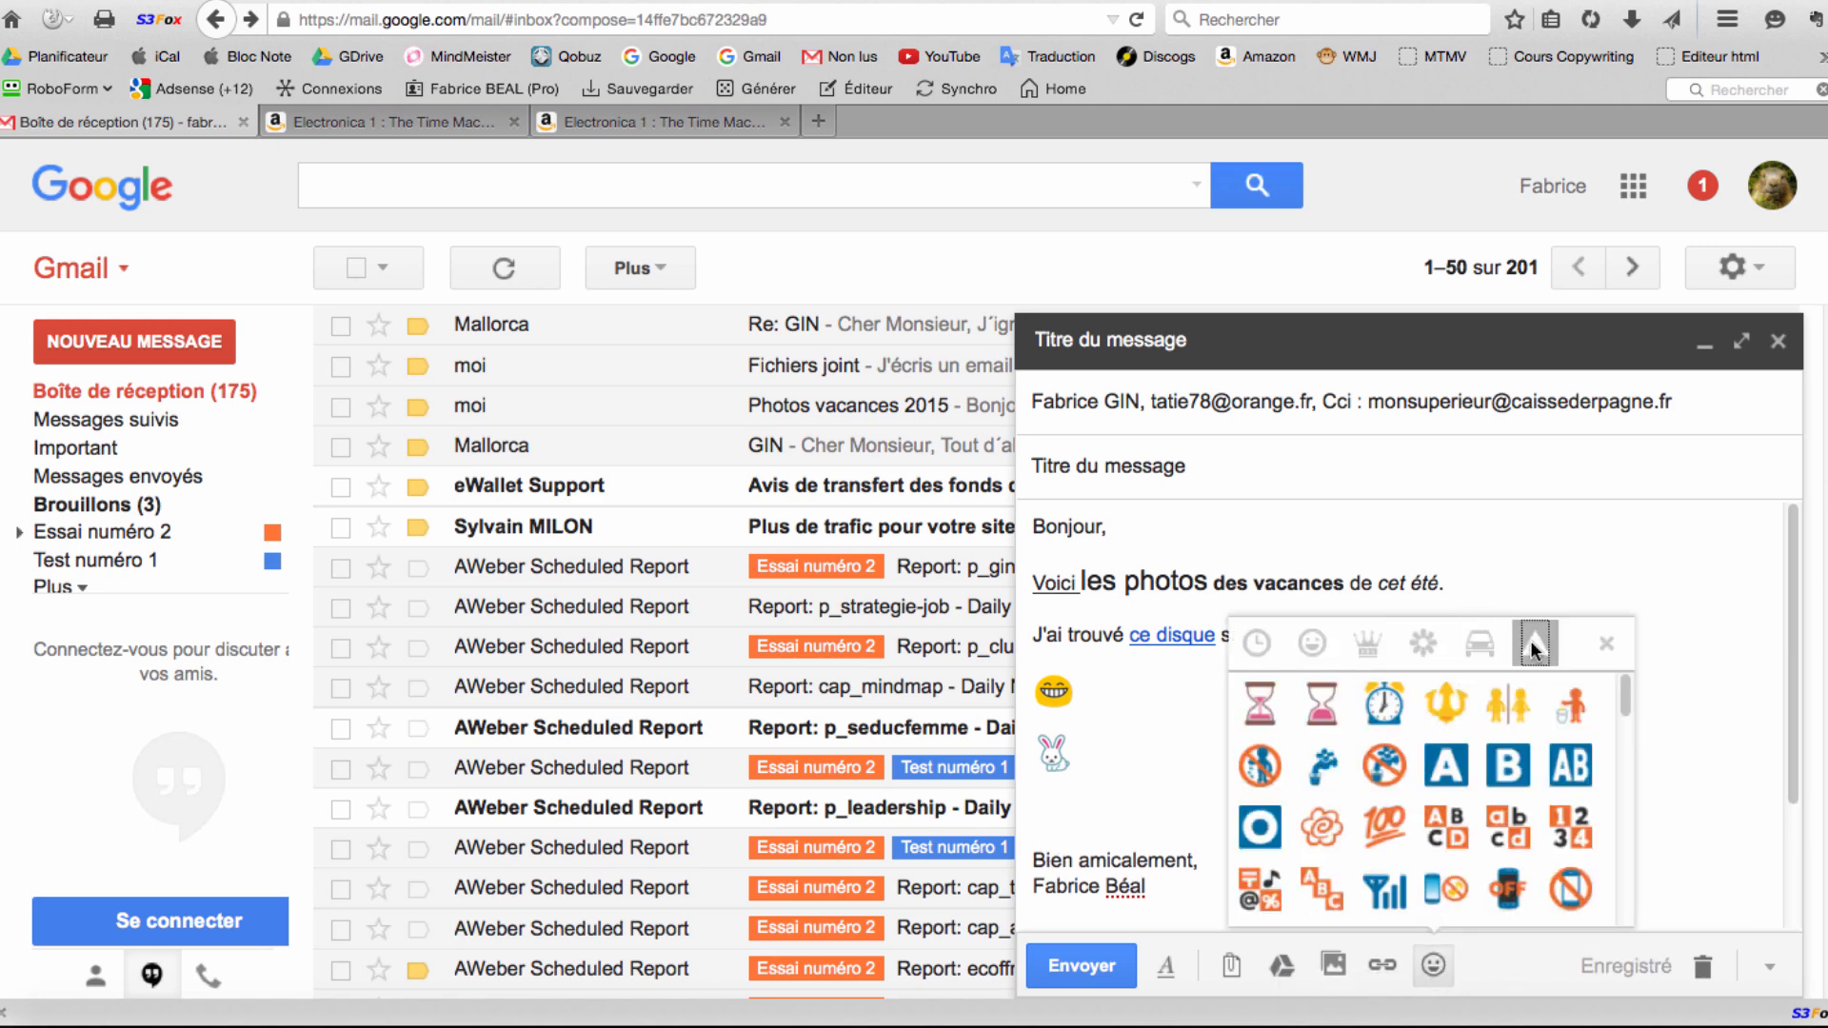
pyautogui.click(1485, 643)
pyautogui.click(1423, 643)
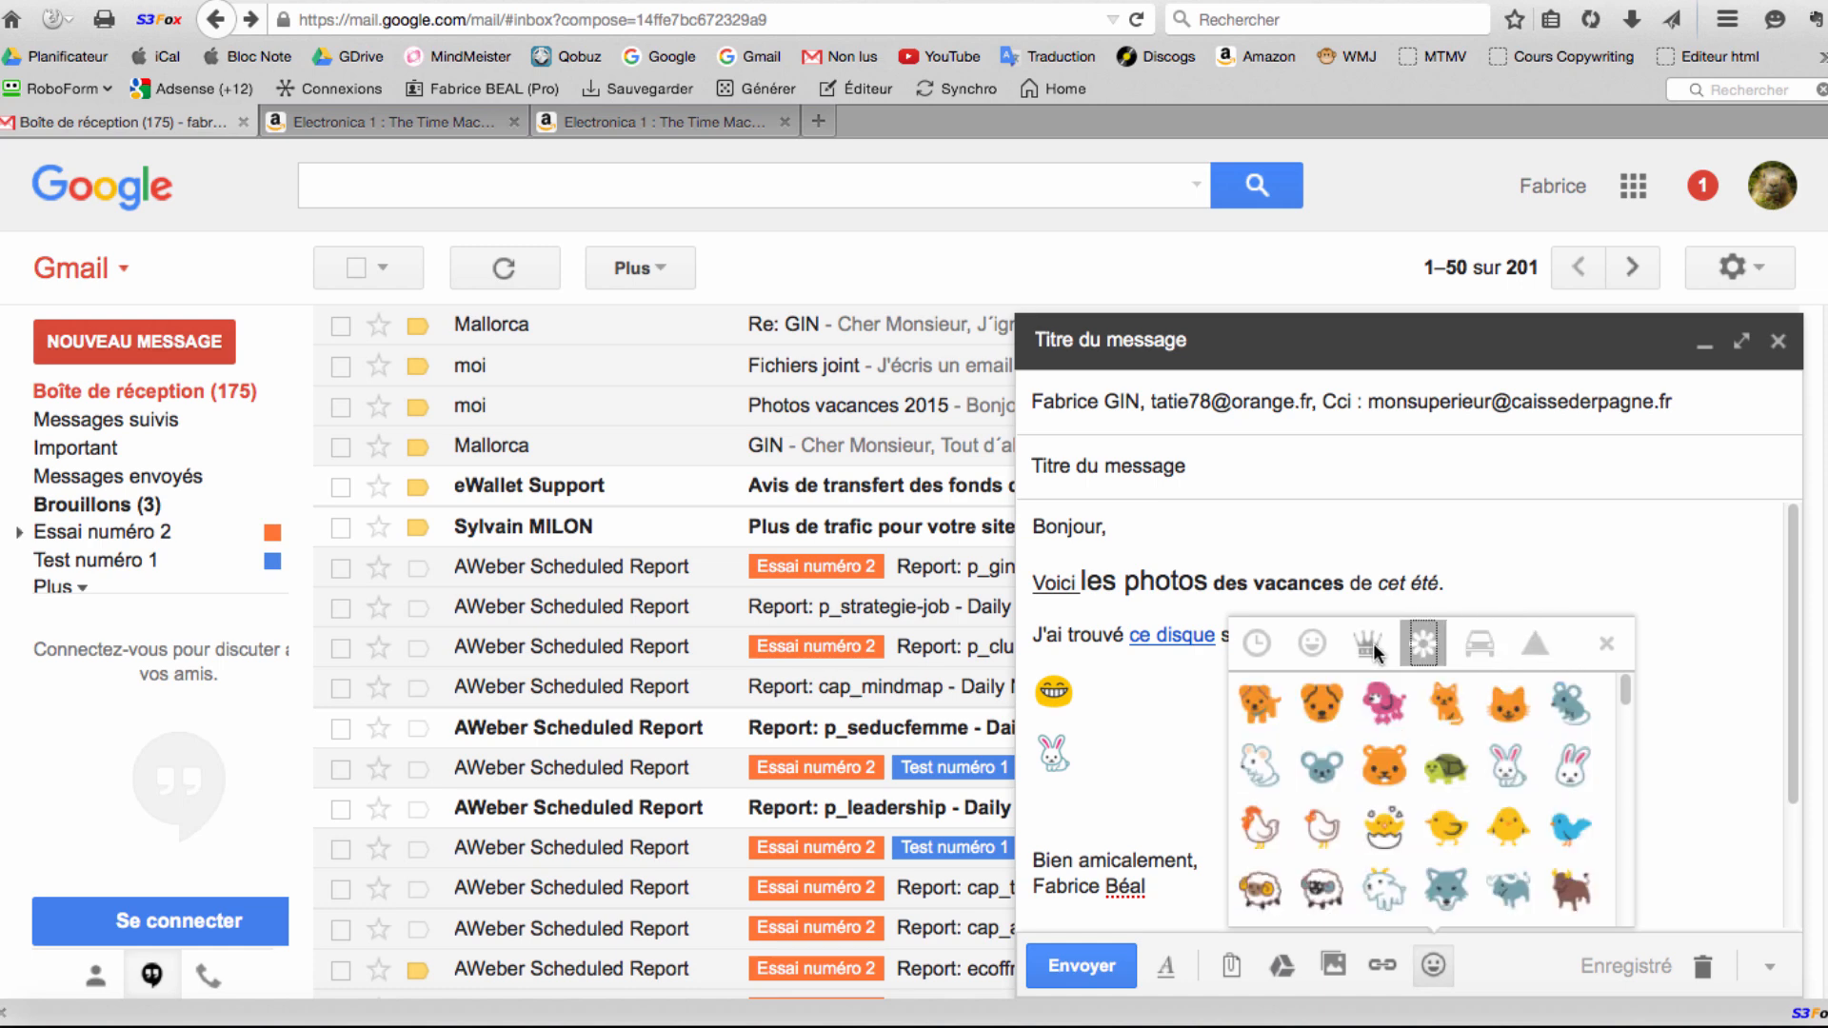
pyautogui.click(1368, 644)
pyautogui.click(1320, 641)
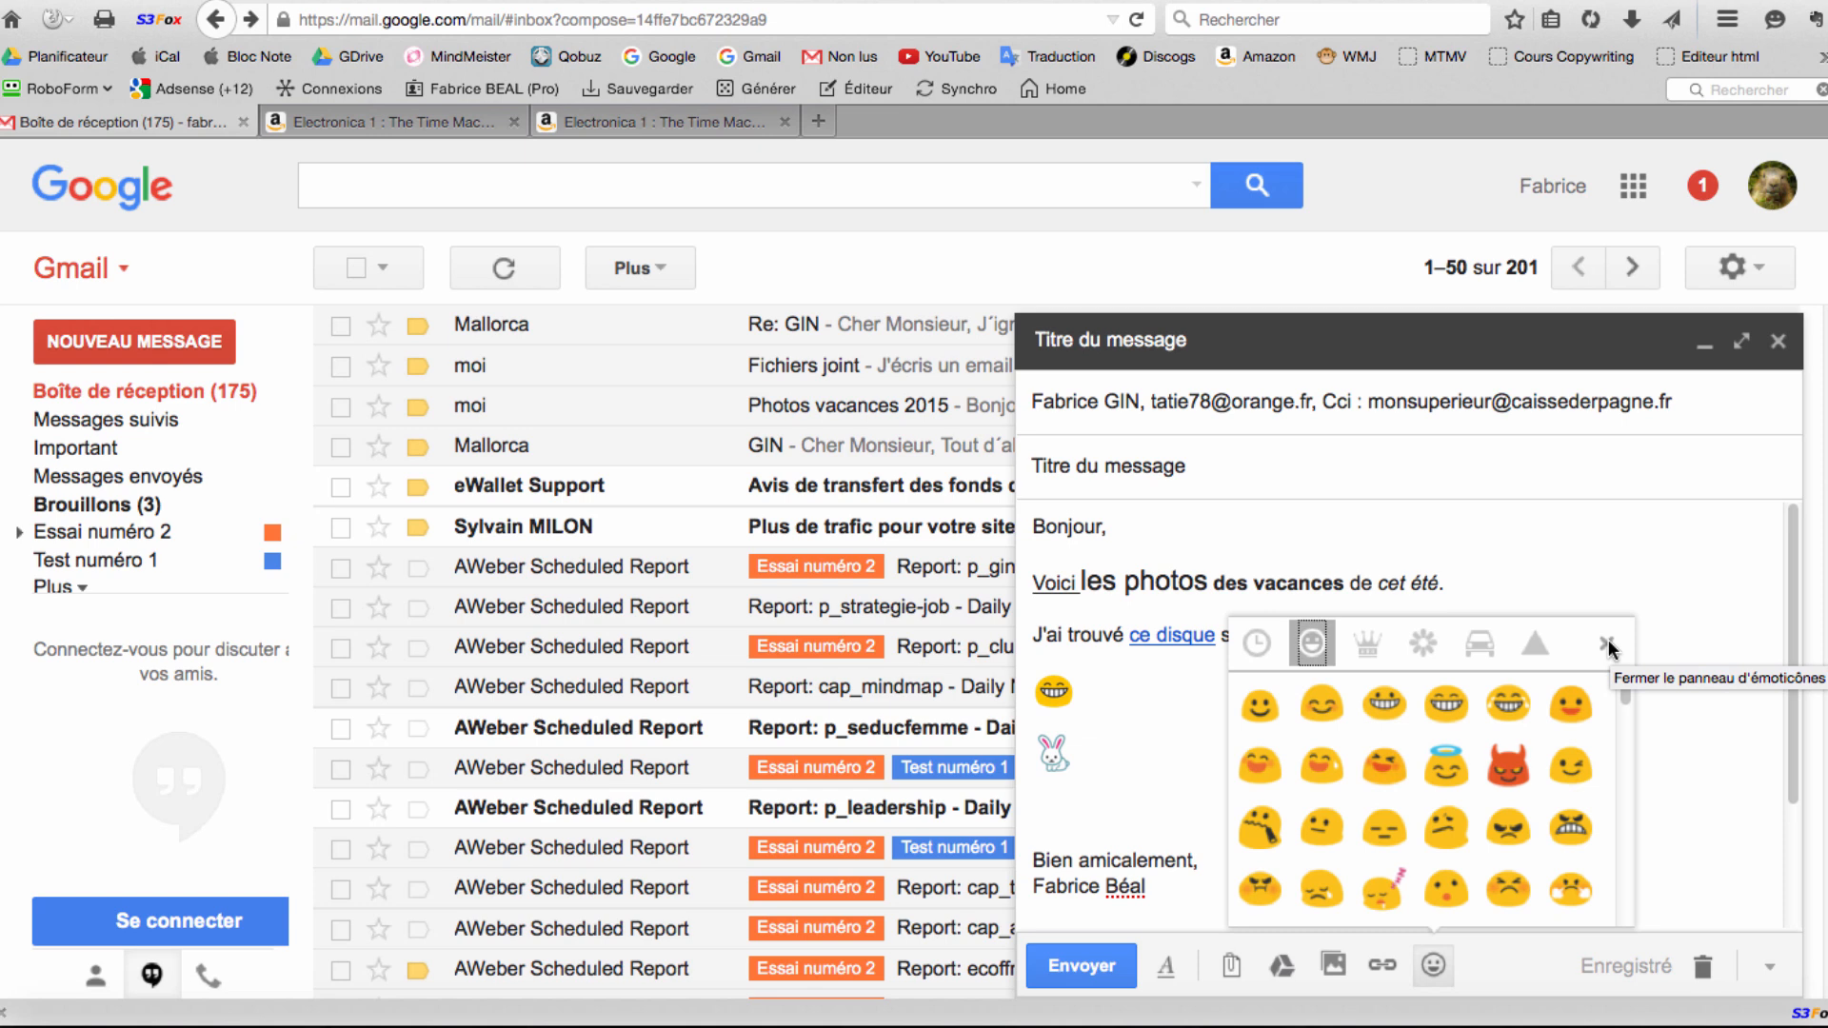
pyautogui.click(1606, 648)
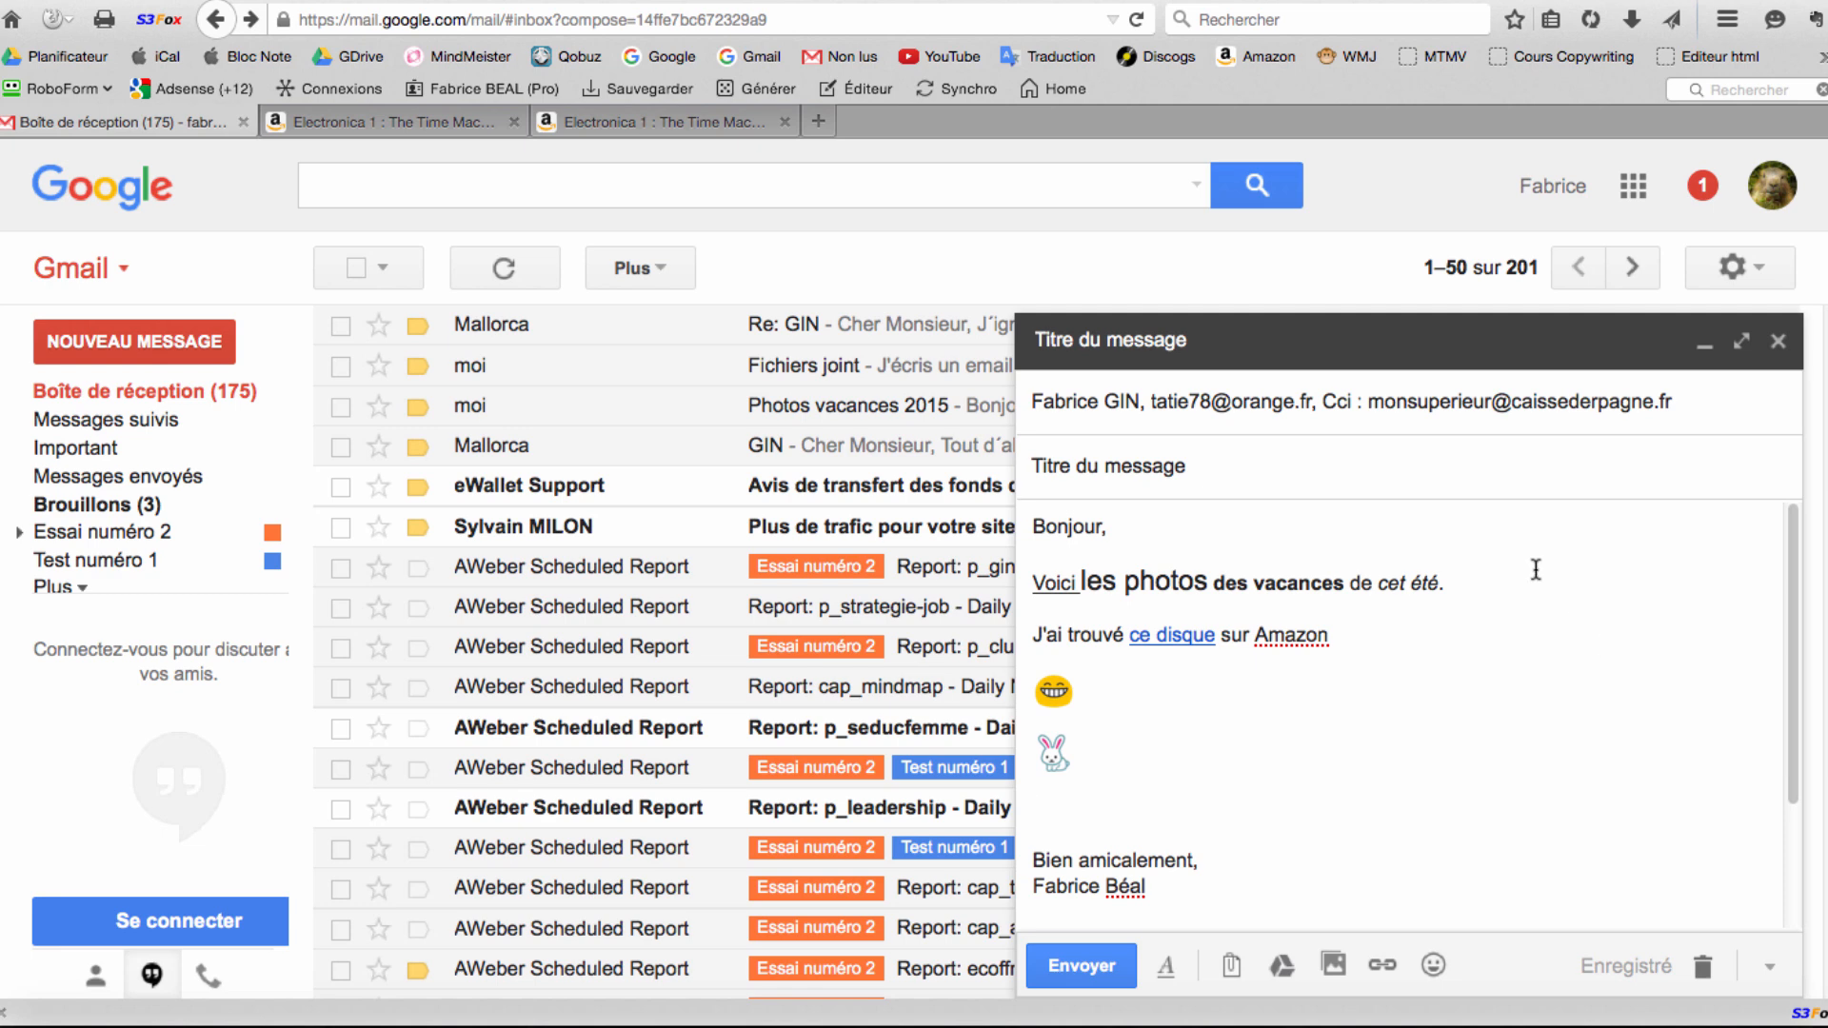
# Drop the second To address and the Cci address, then save and close the draft.
pyautogui.moveTo(1249, 411)
pyautogui.moveTo(1066, 401)
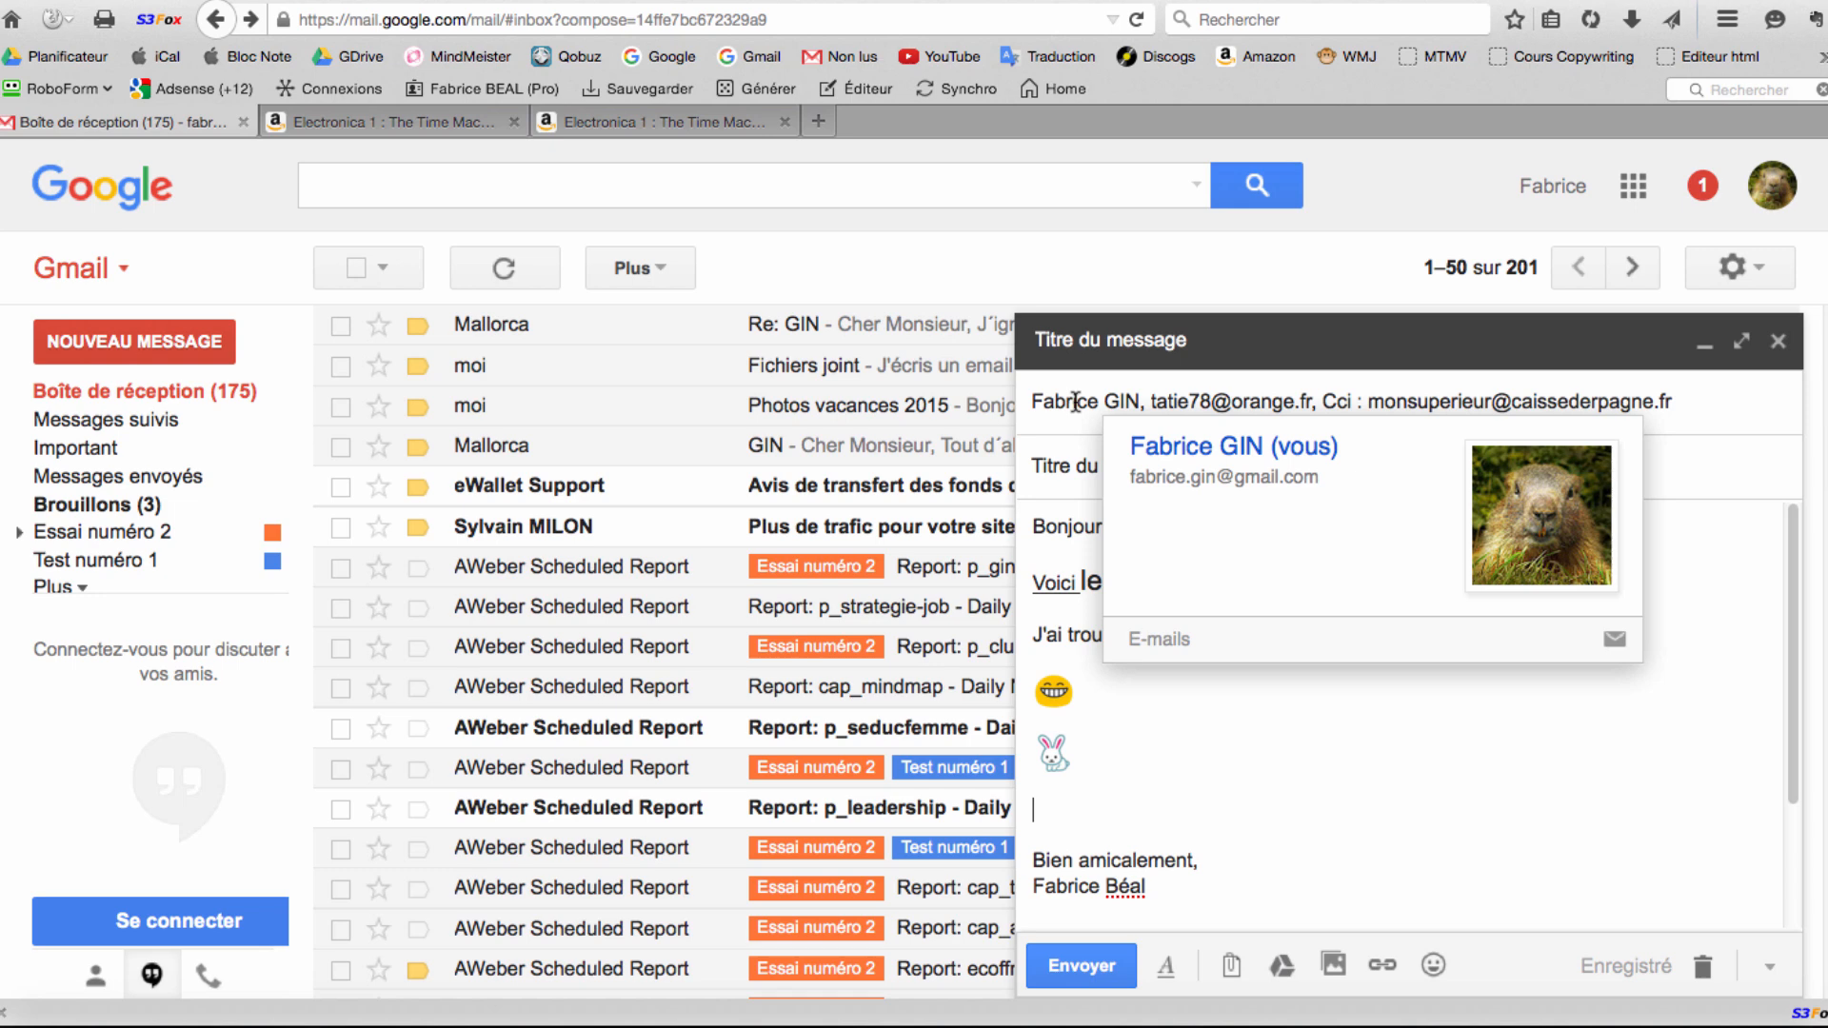
pyautogui.click(1075, 402)
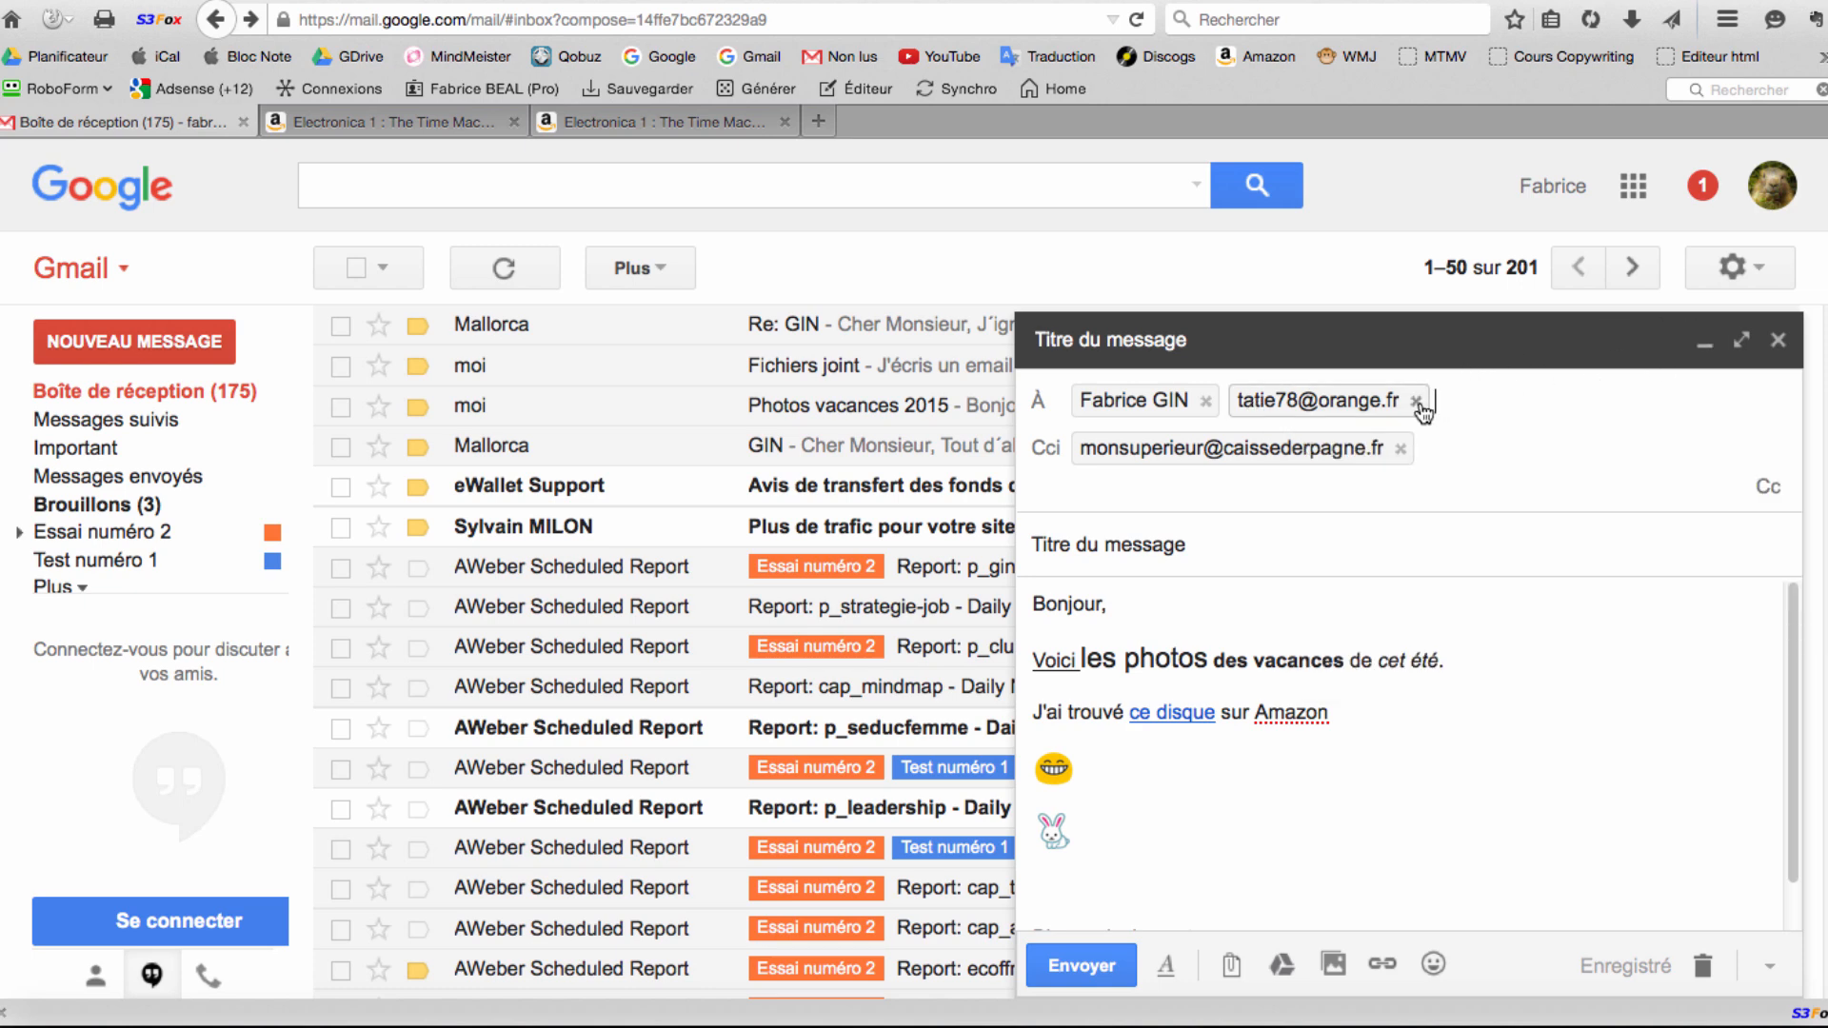
pyautogui.moveTo(1418, 407)
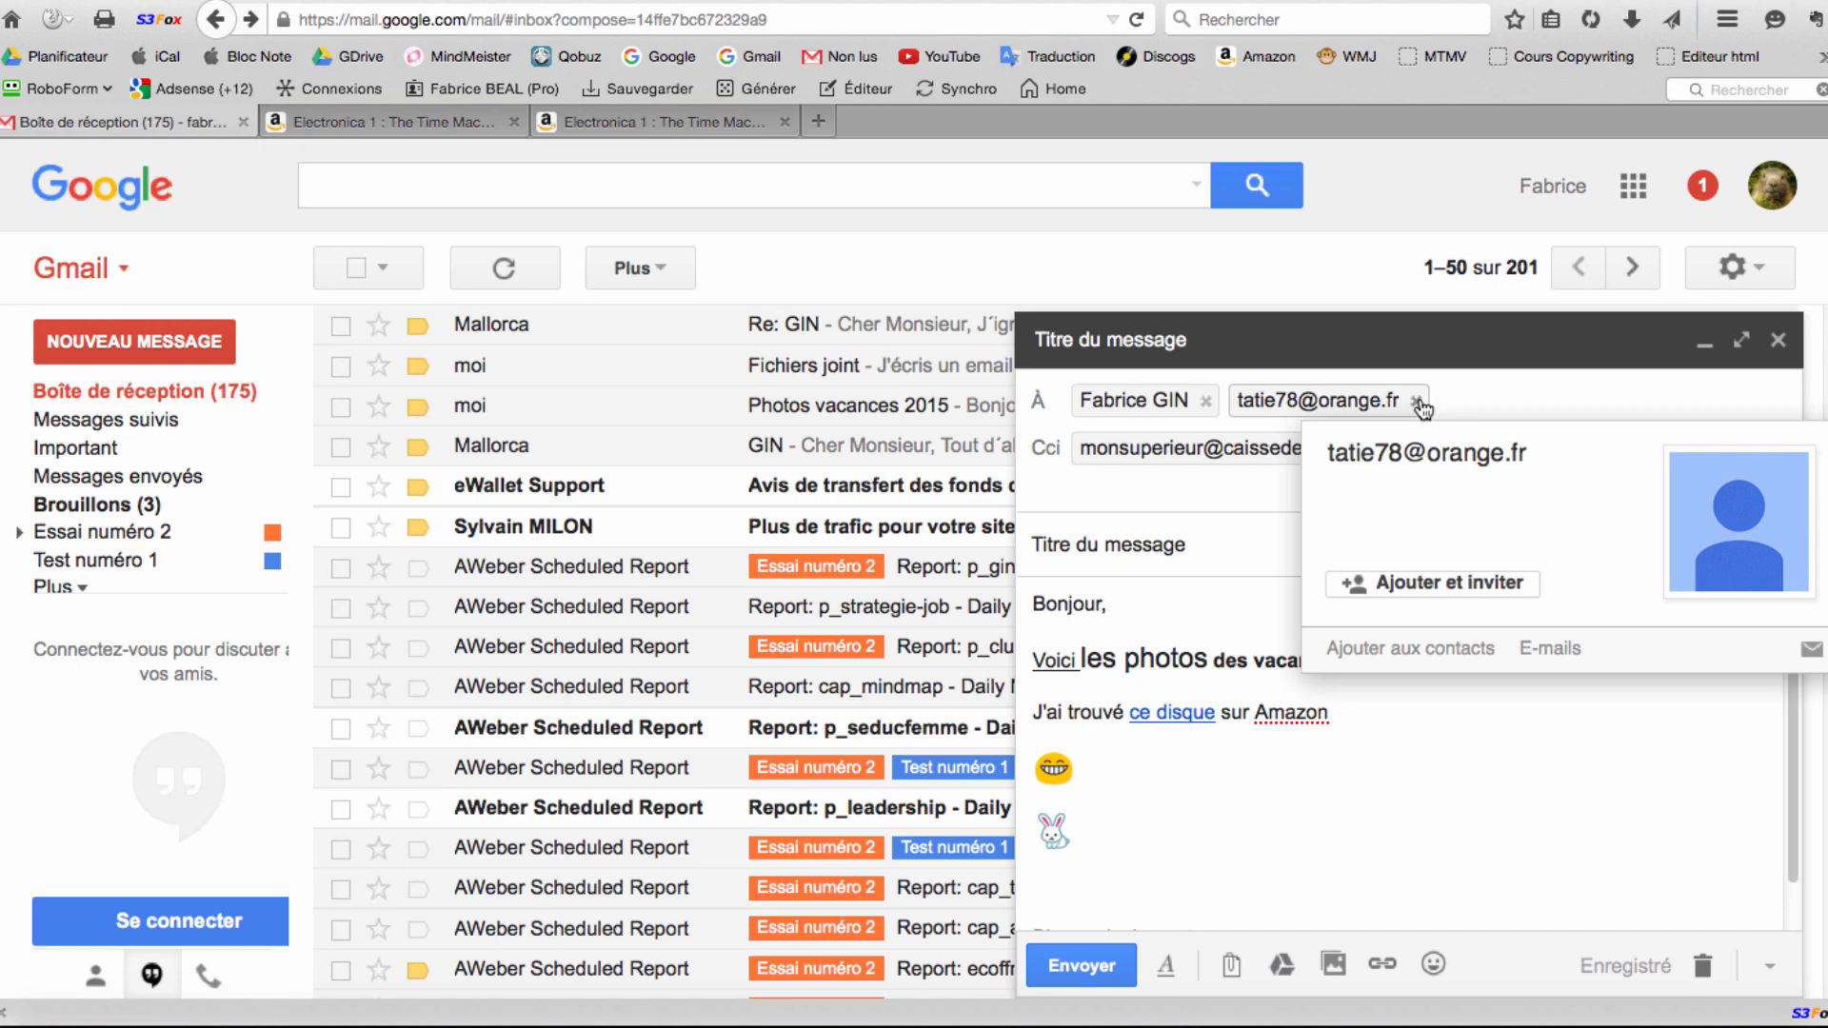
pyautogui.click(1416, 401)
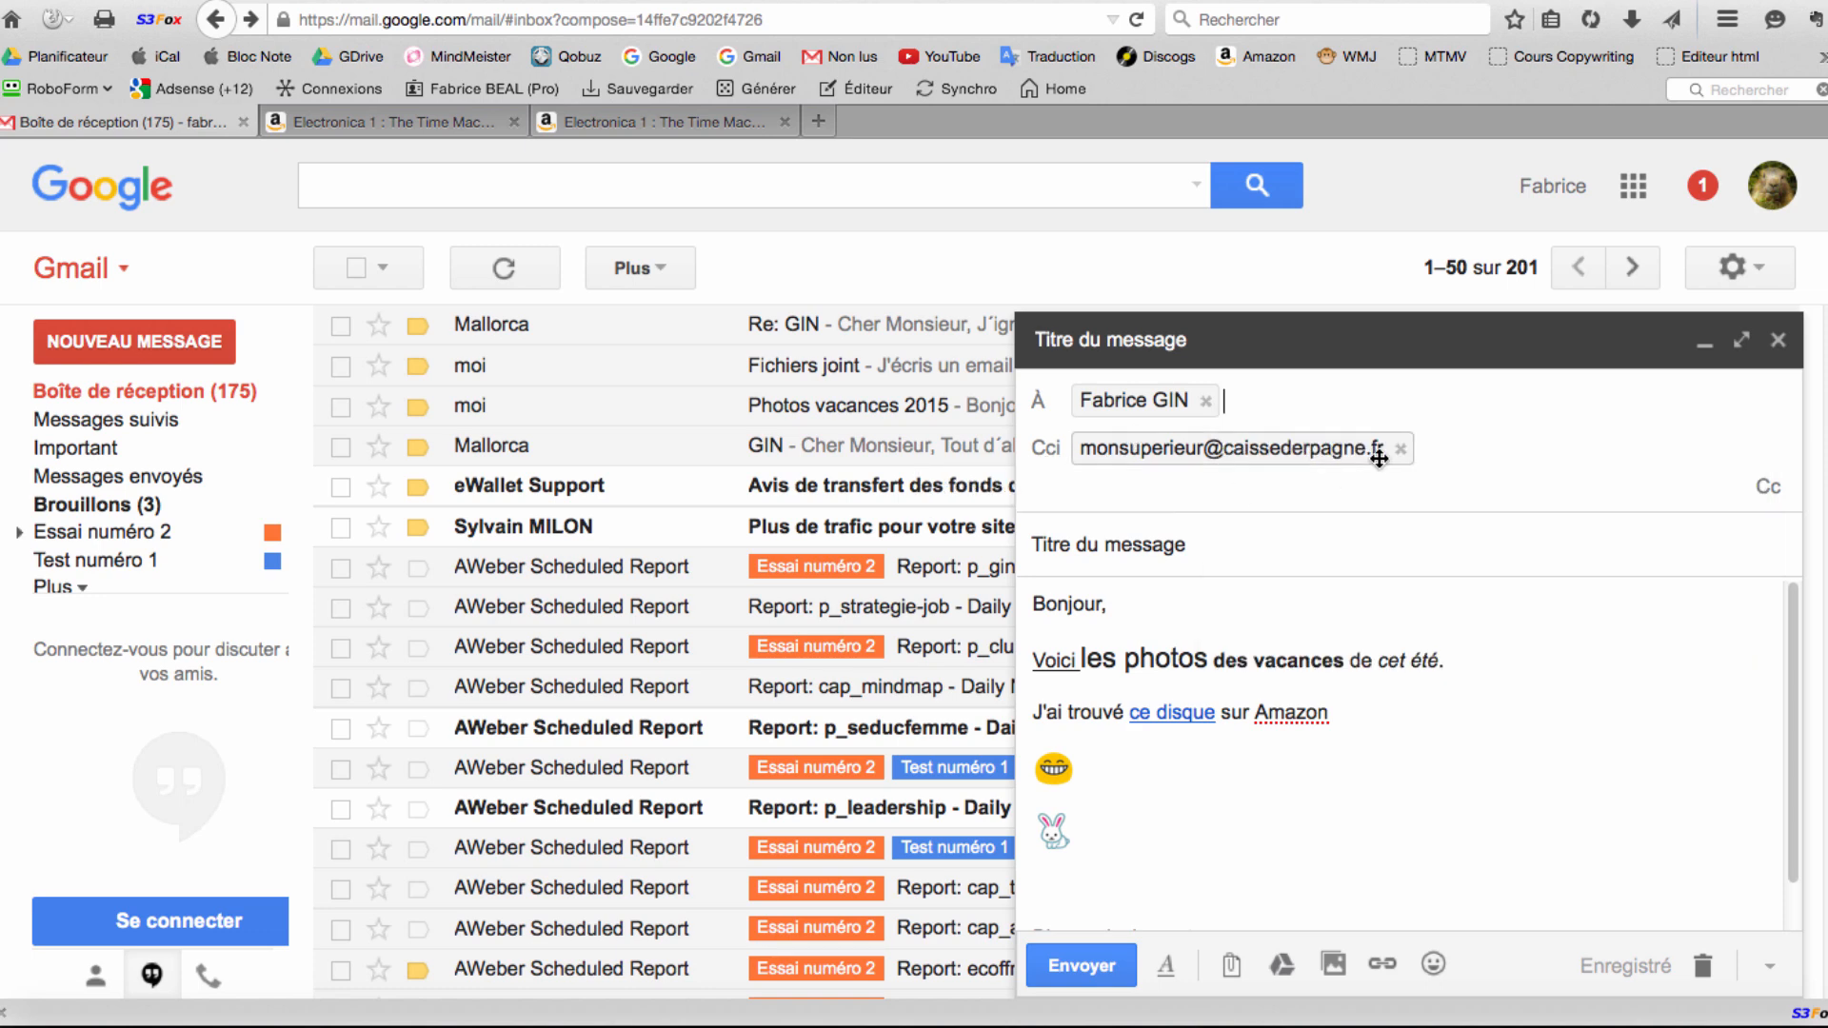
pyautogui.click(1401, 449)
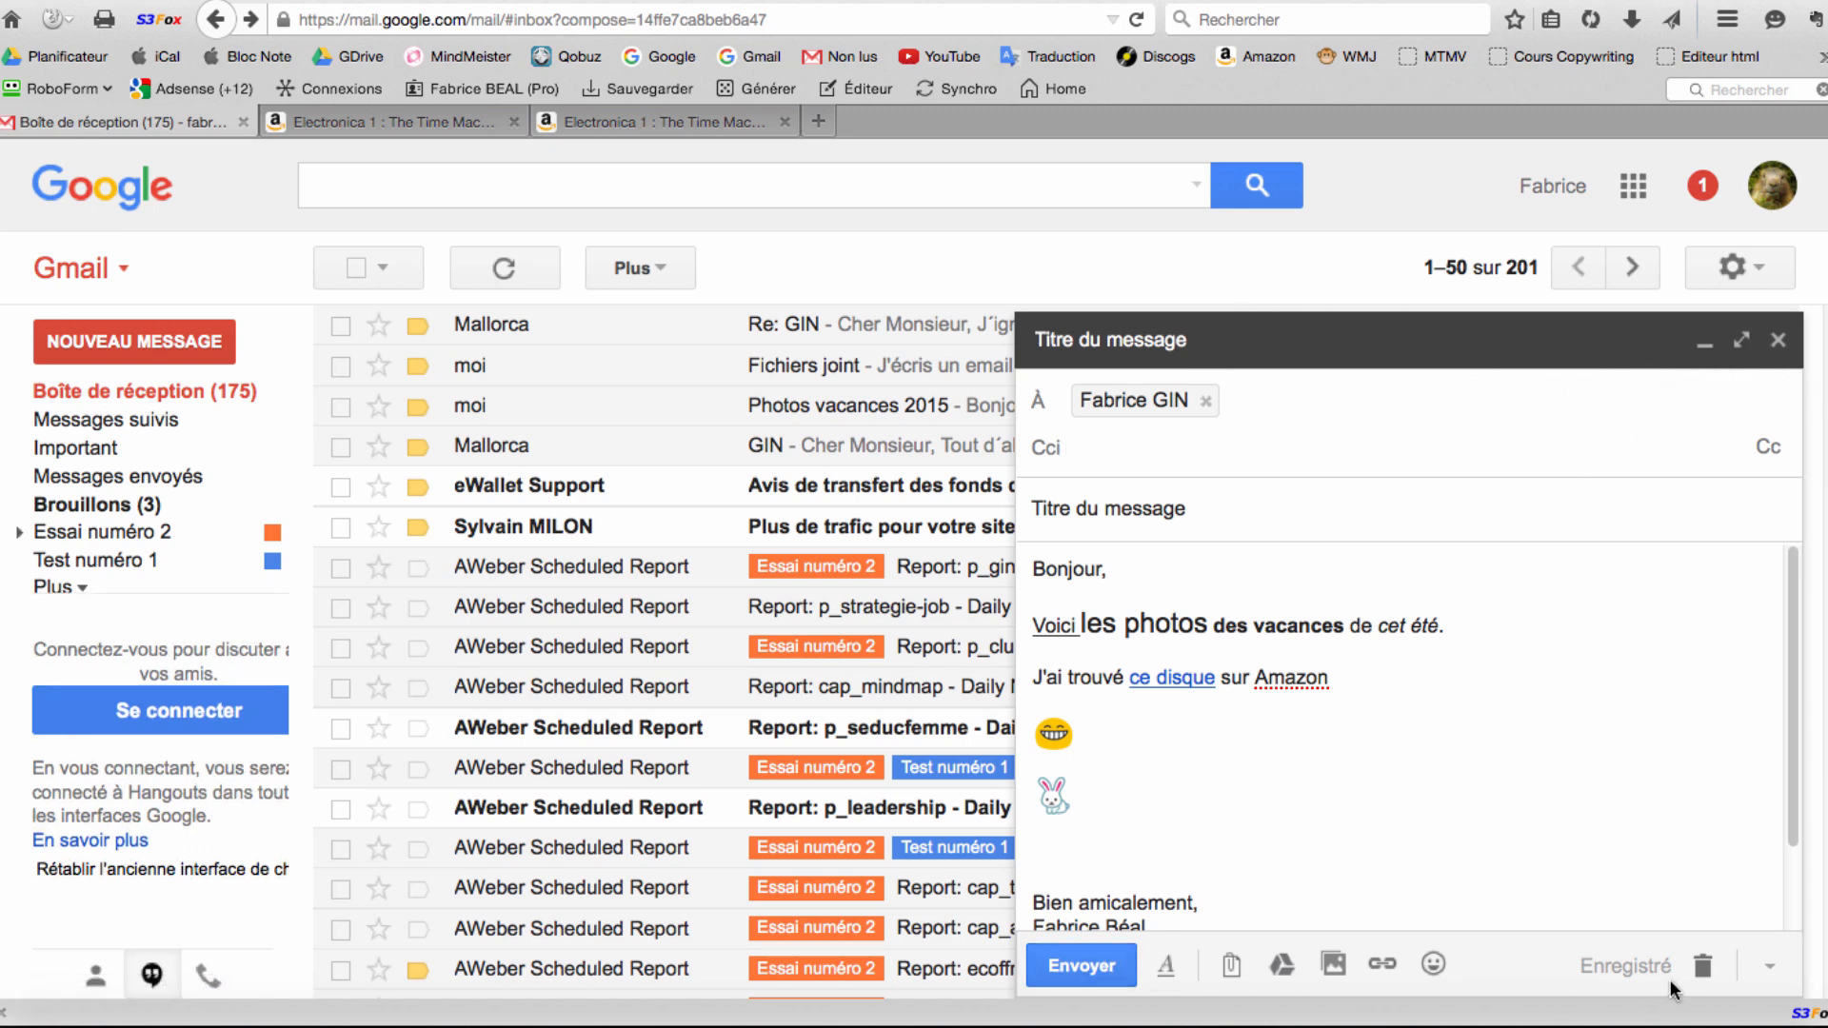
pyautogui.click(1777, 343)
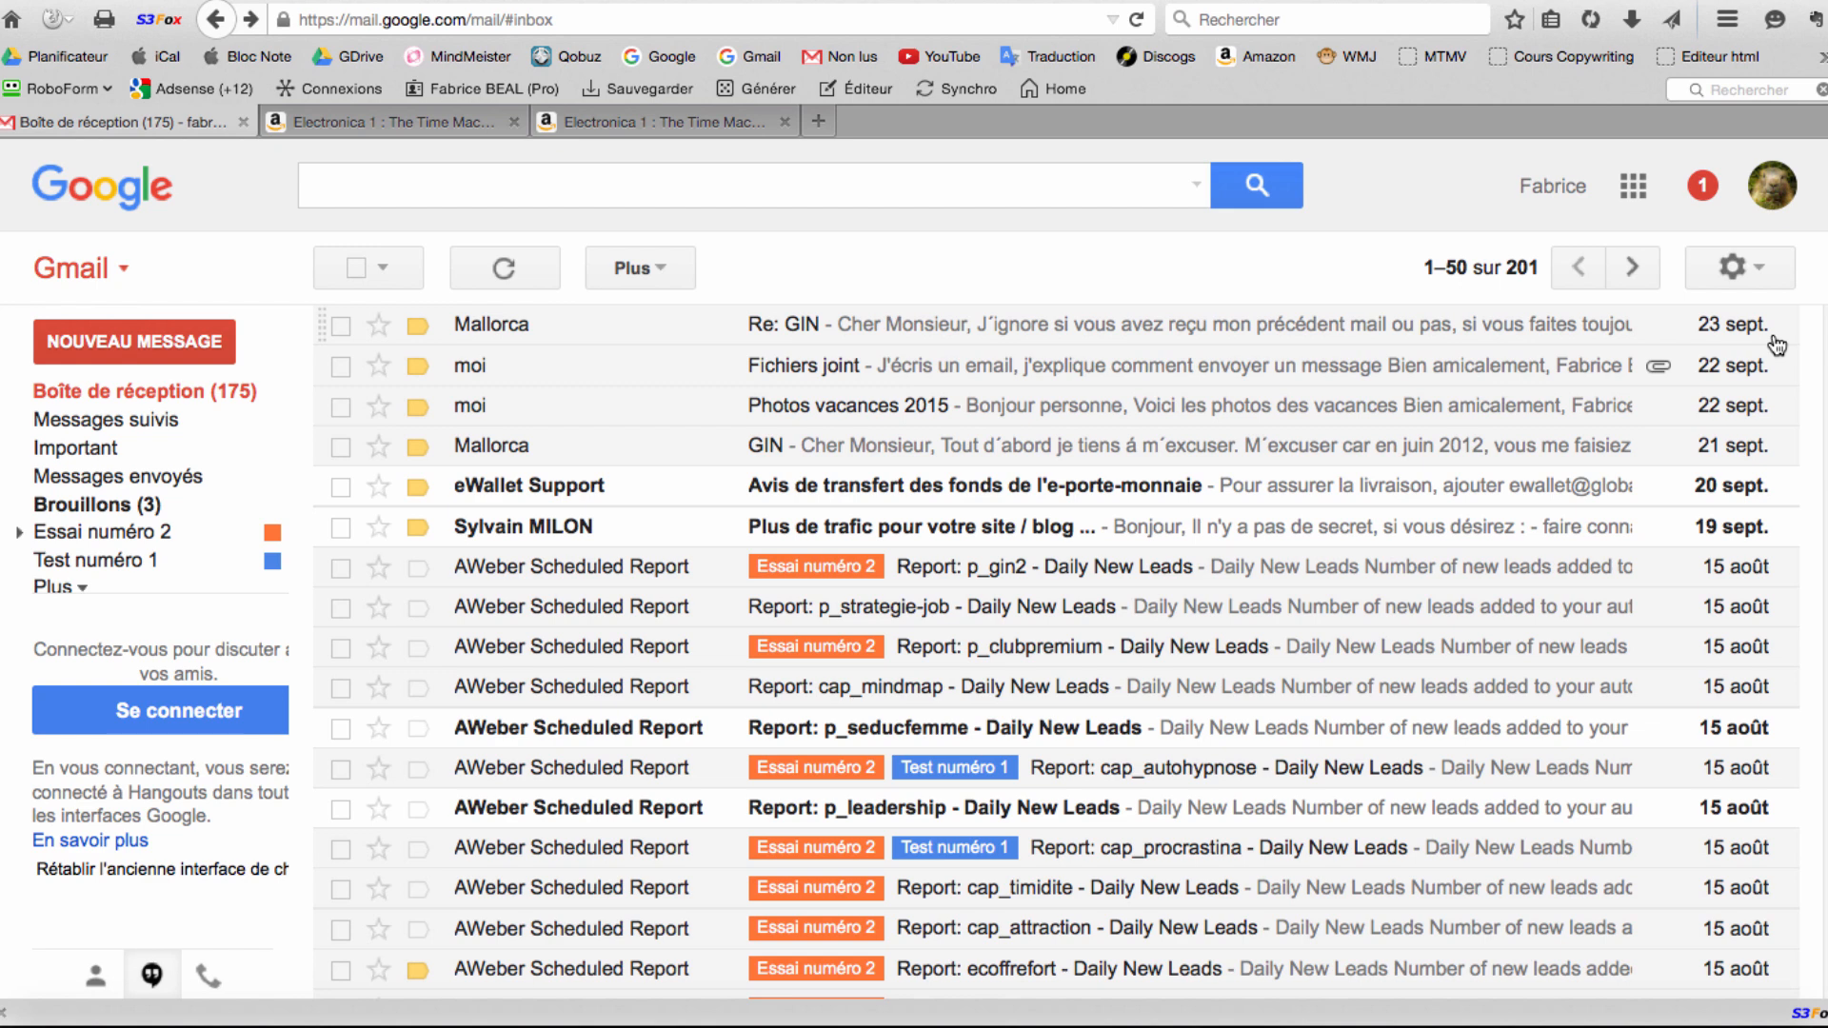
# Reopen the 'Titre du message' draft from the Brouillons (3) folder.
pyautogui.click(66, 507)
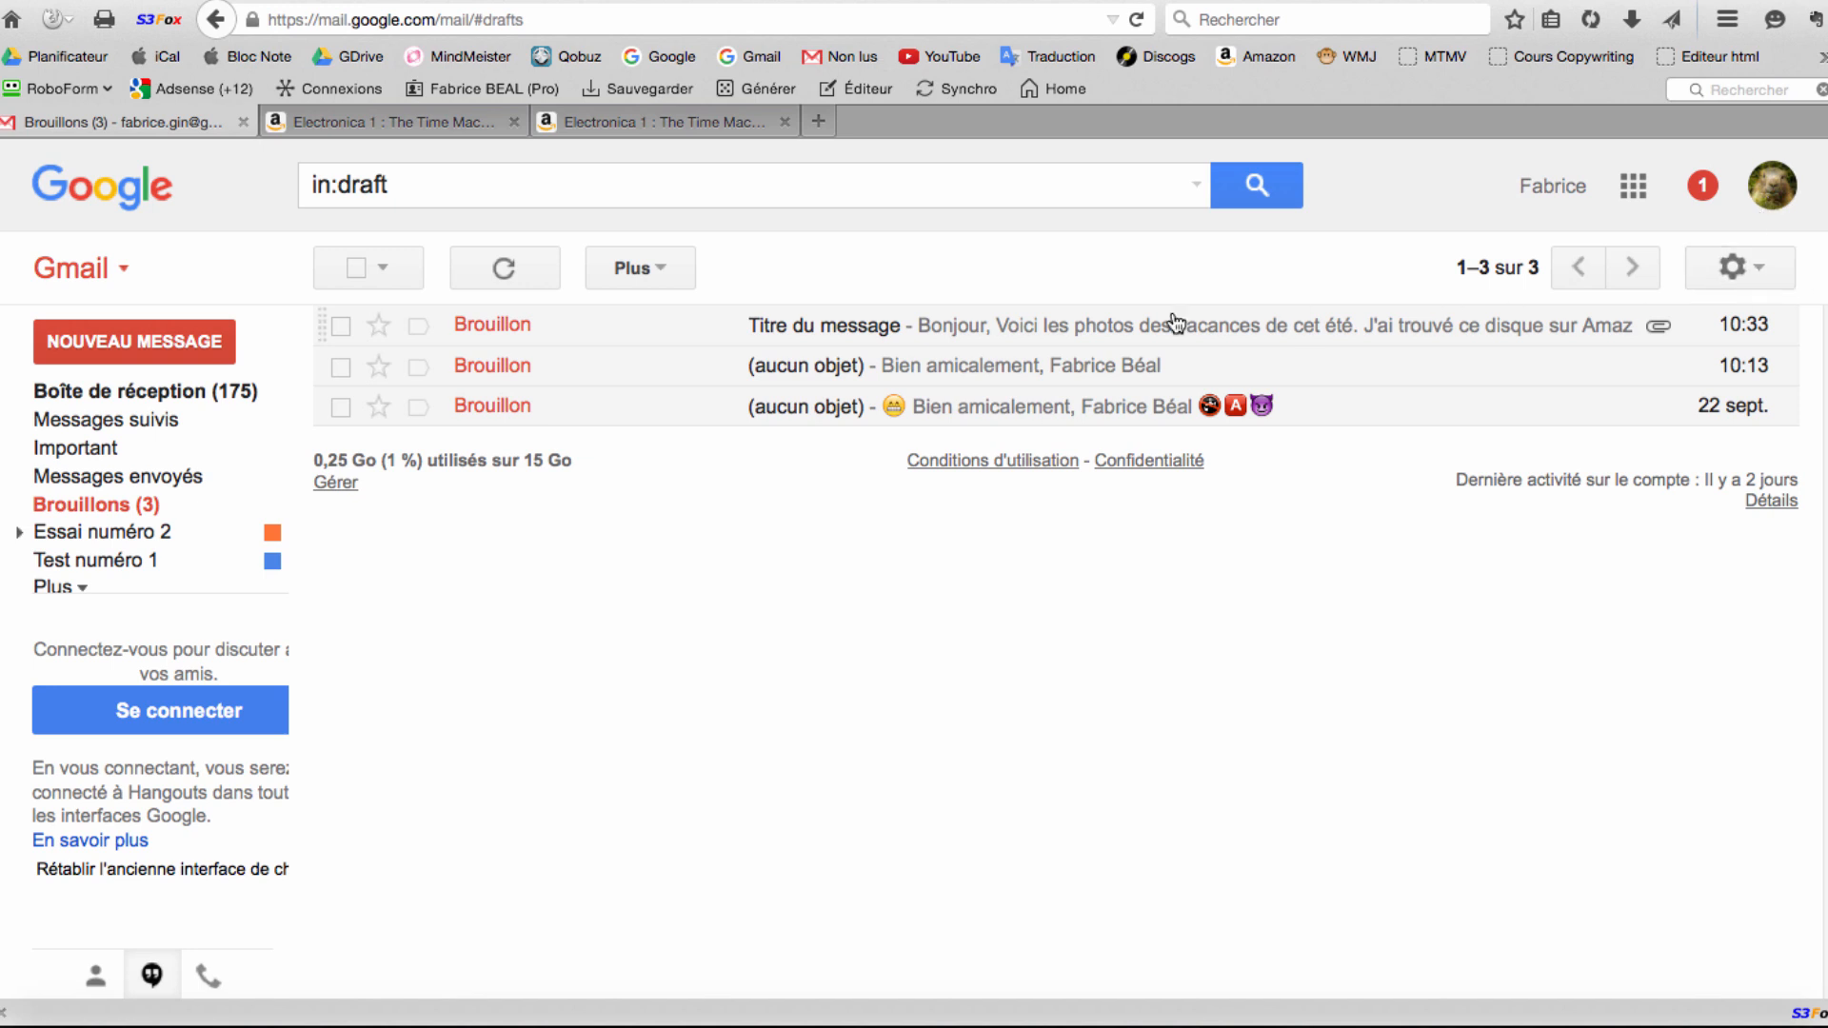
pyautogui.click(763, 328)
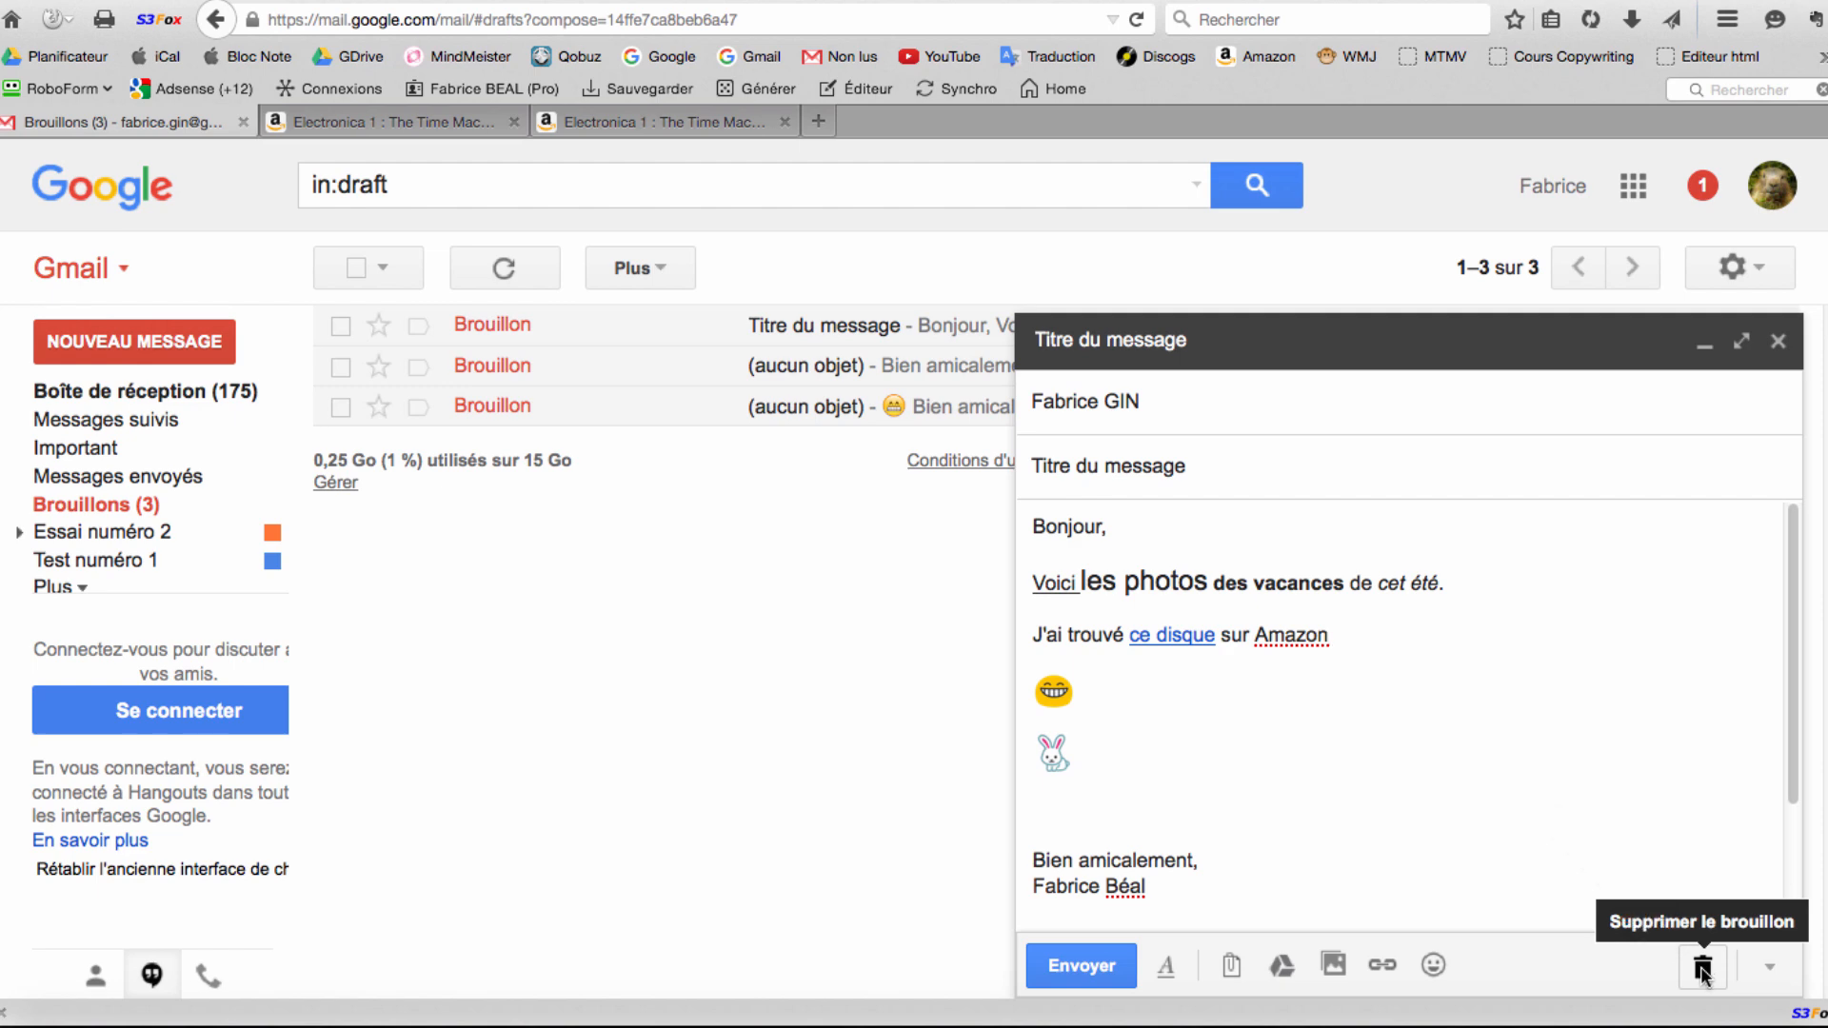
# Discard the reopened 'Titre du message' draft with Supprimer le brouillon.
pyautogui.click(1701, 968)
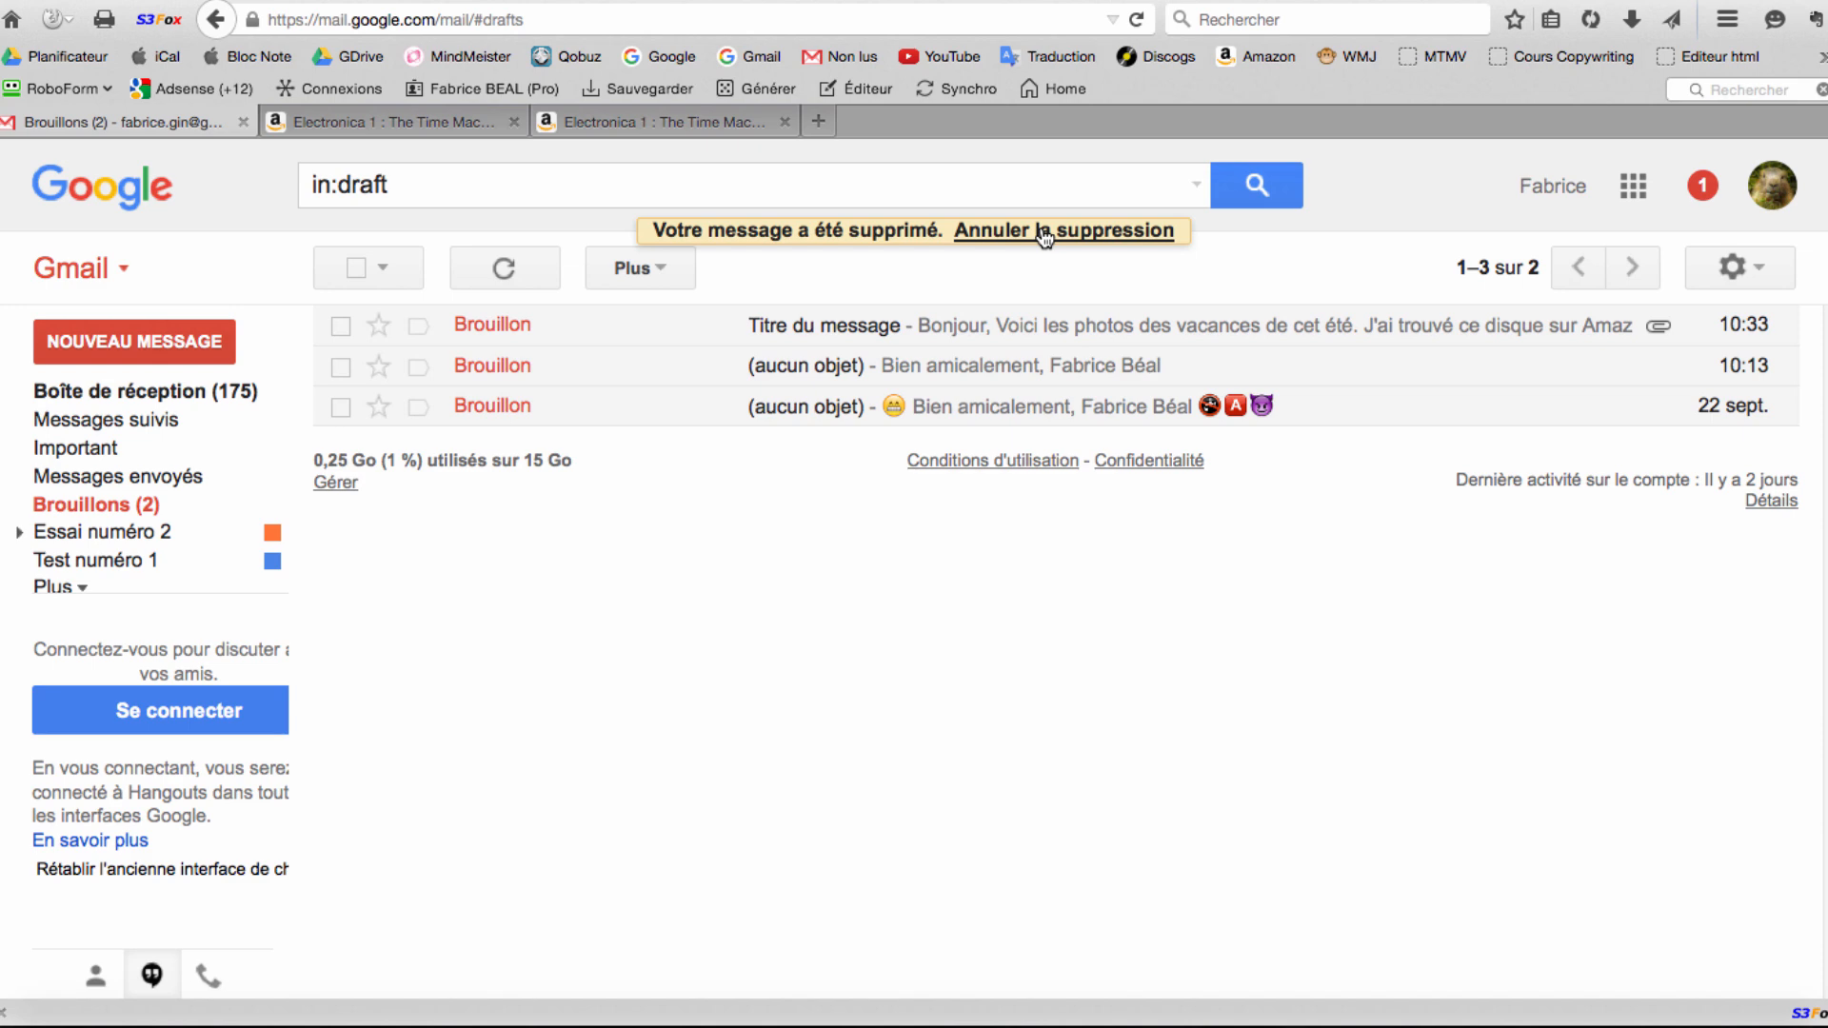
pyautogui.click(1044, 236)
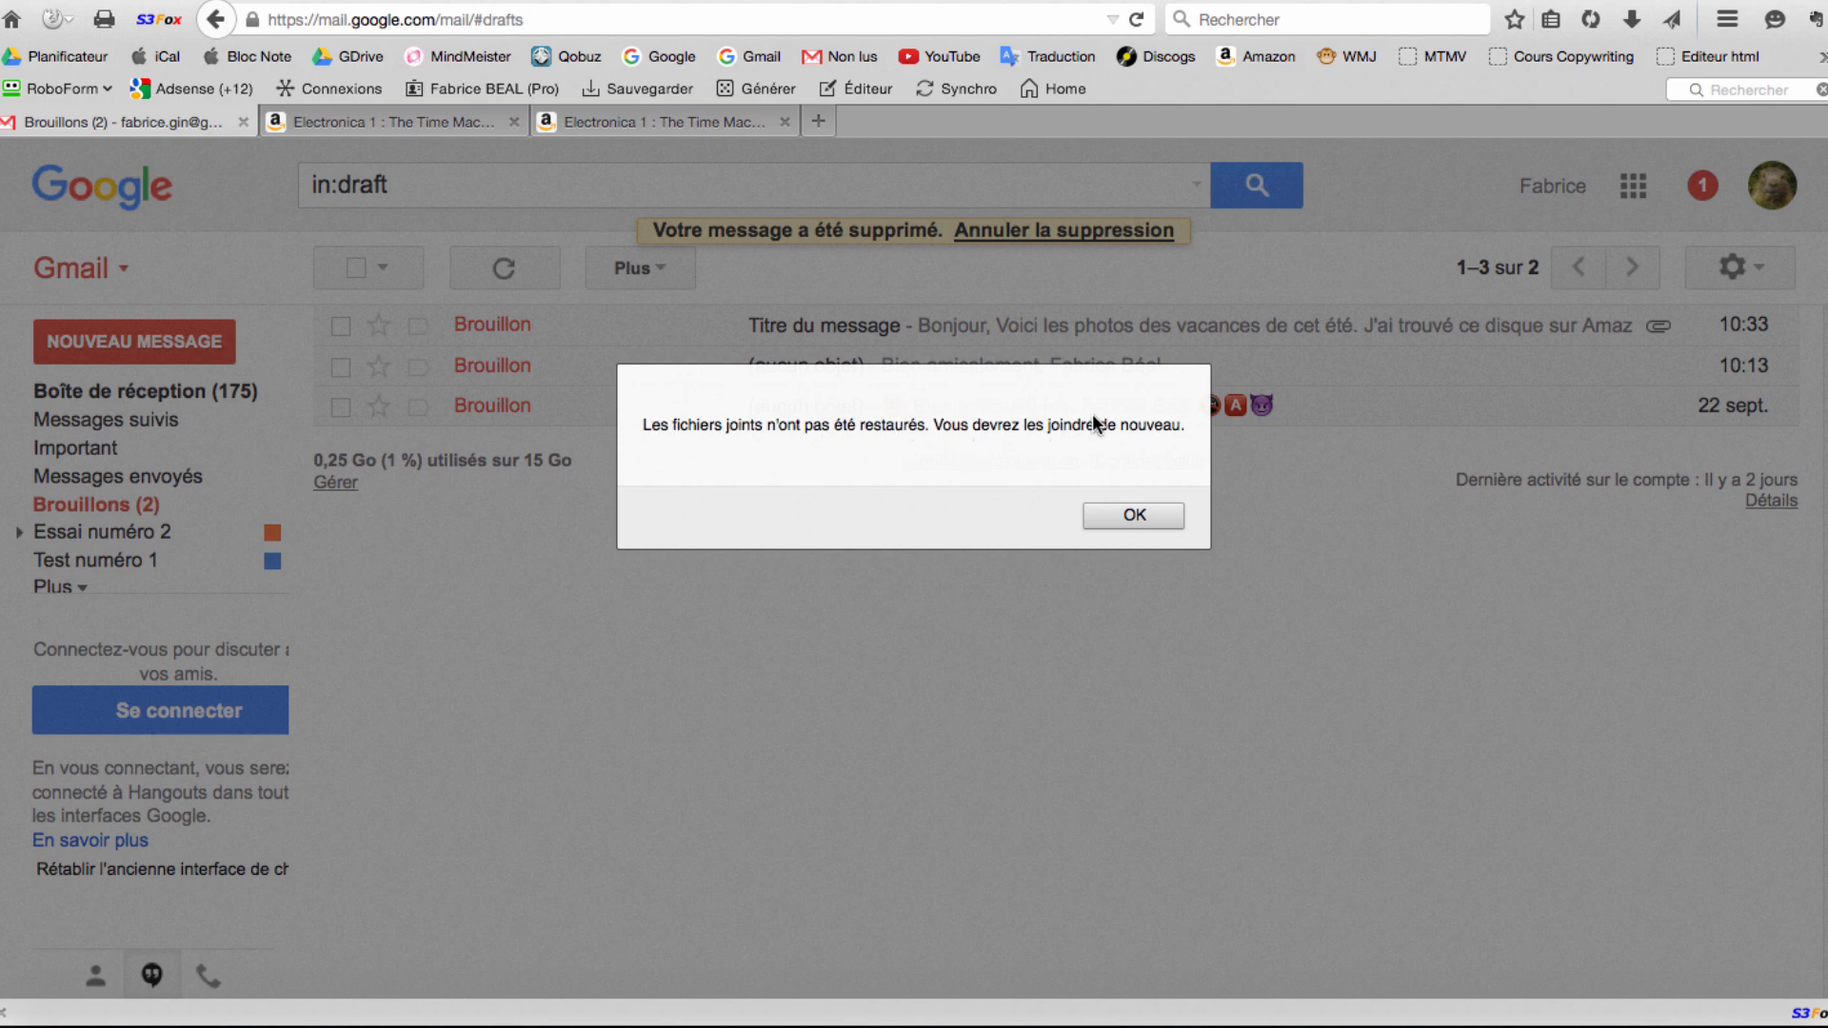
pyautogui.click(1140, 514)
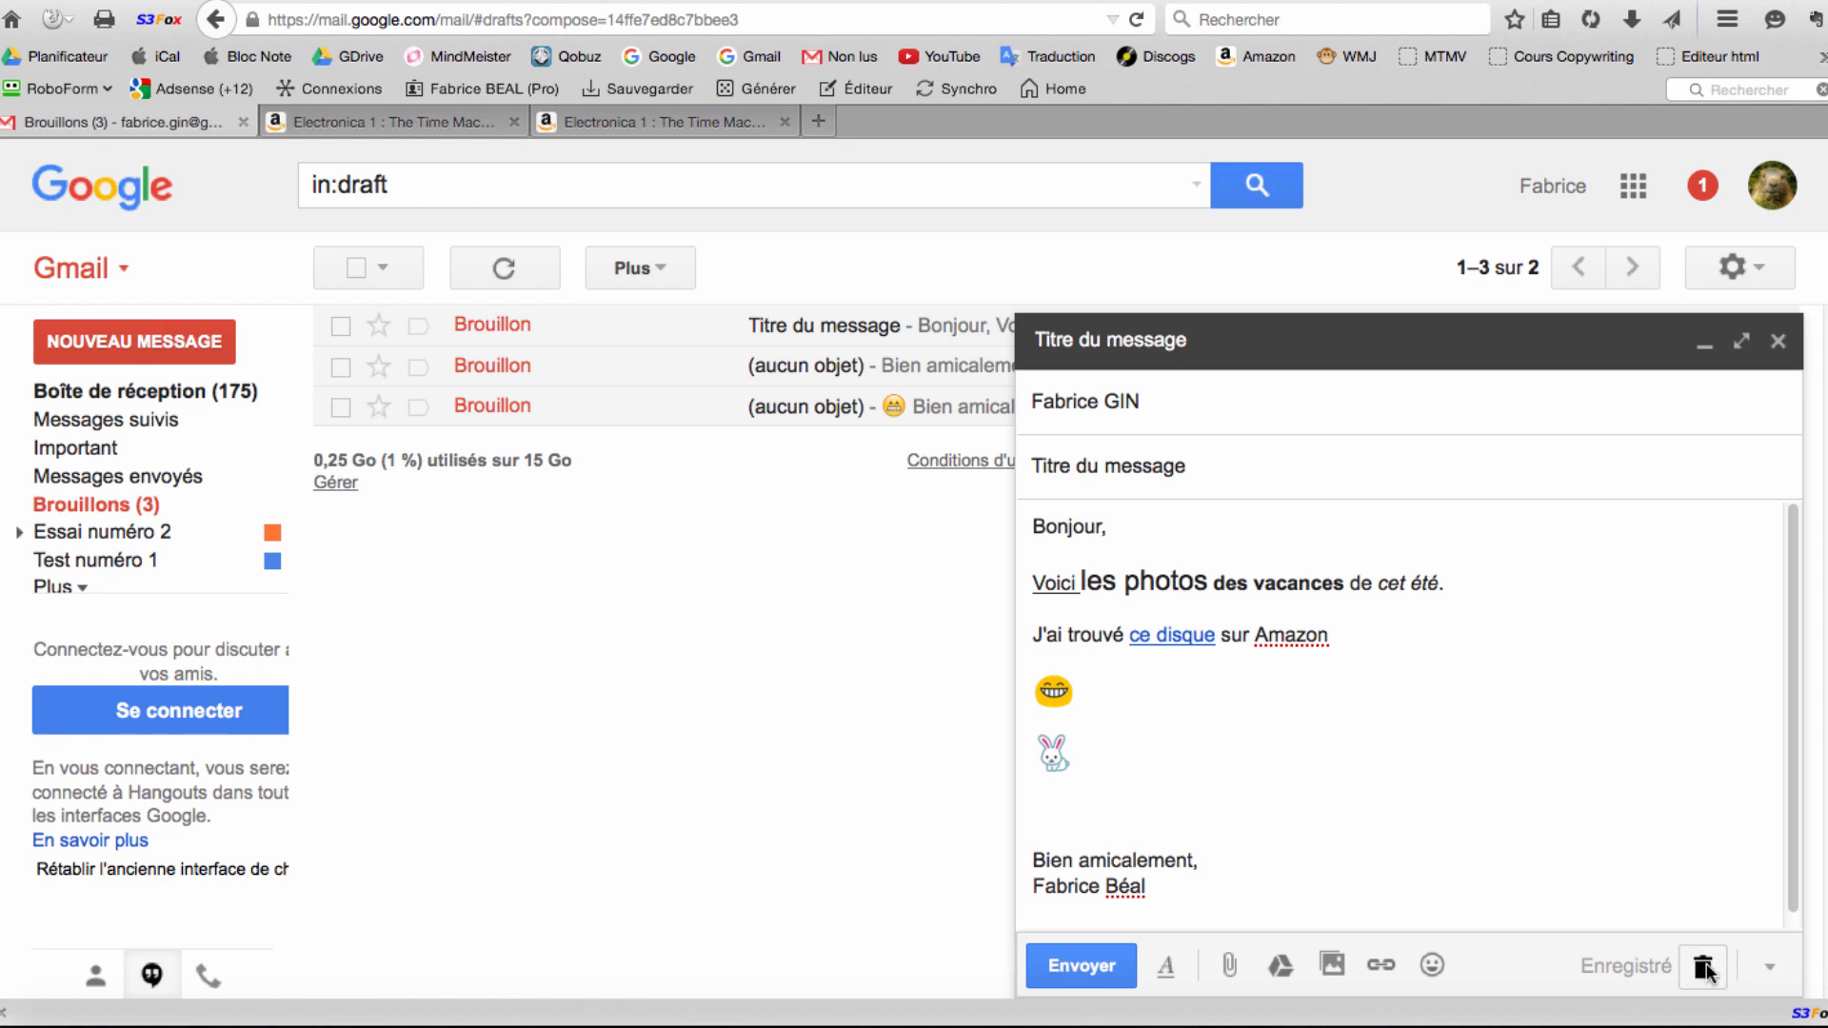
pyautogui.click(1702, 967)
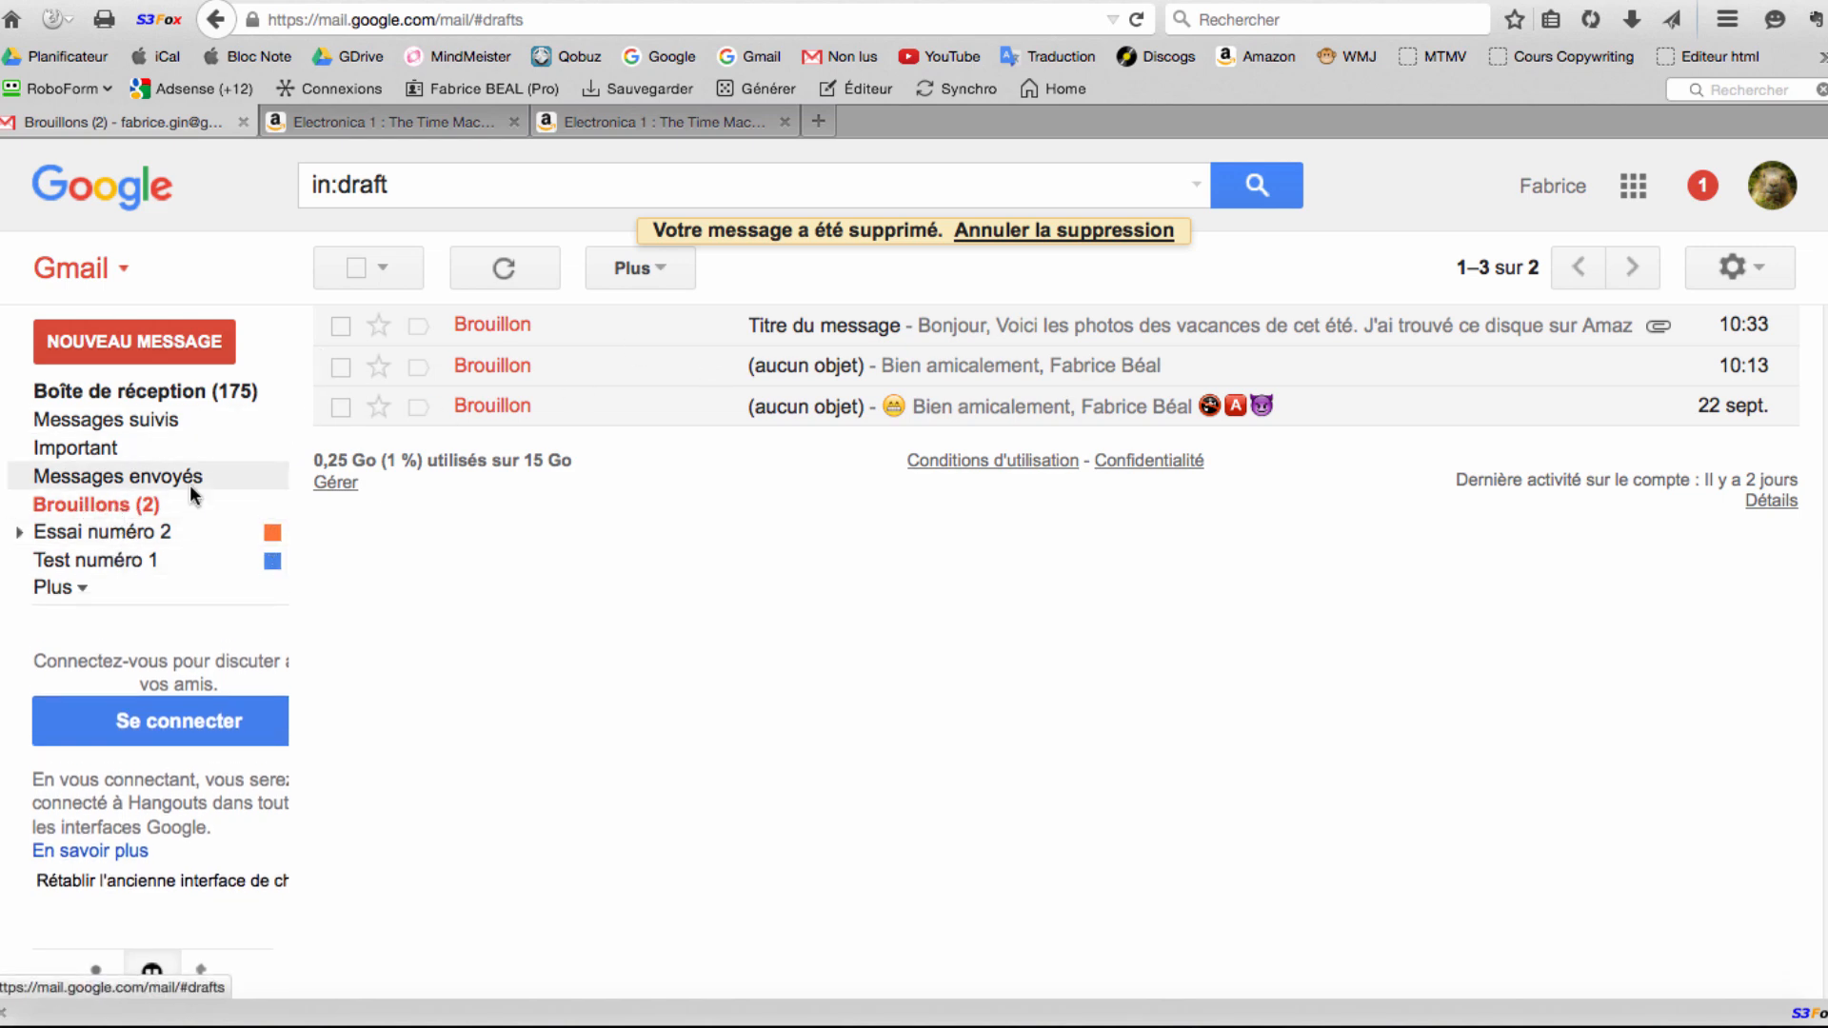
# Refresh Brouillons to confirm the deleted draft is gone, then return to Boîte de réception (175).
pyautogui.click(95, 505)
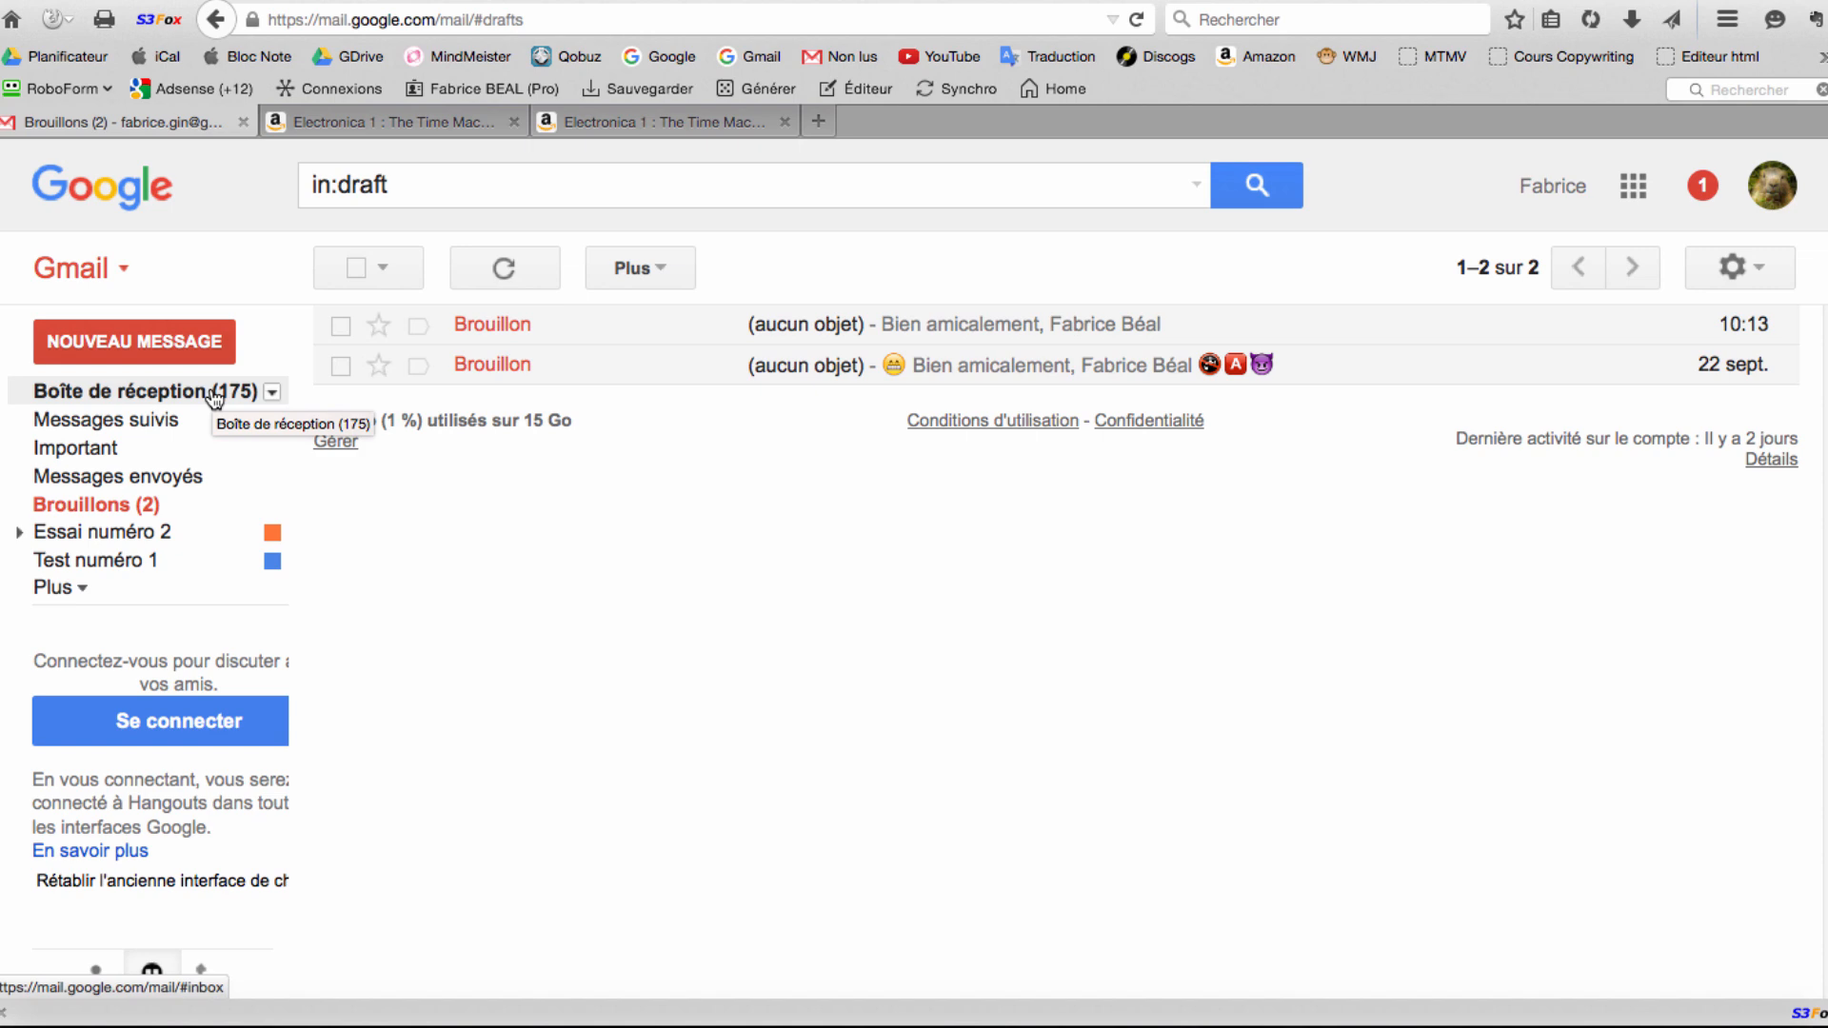
pyautogui.click(215, 399)
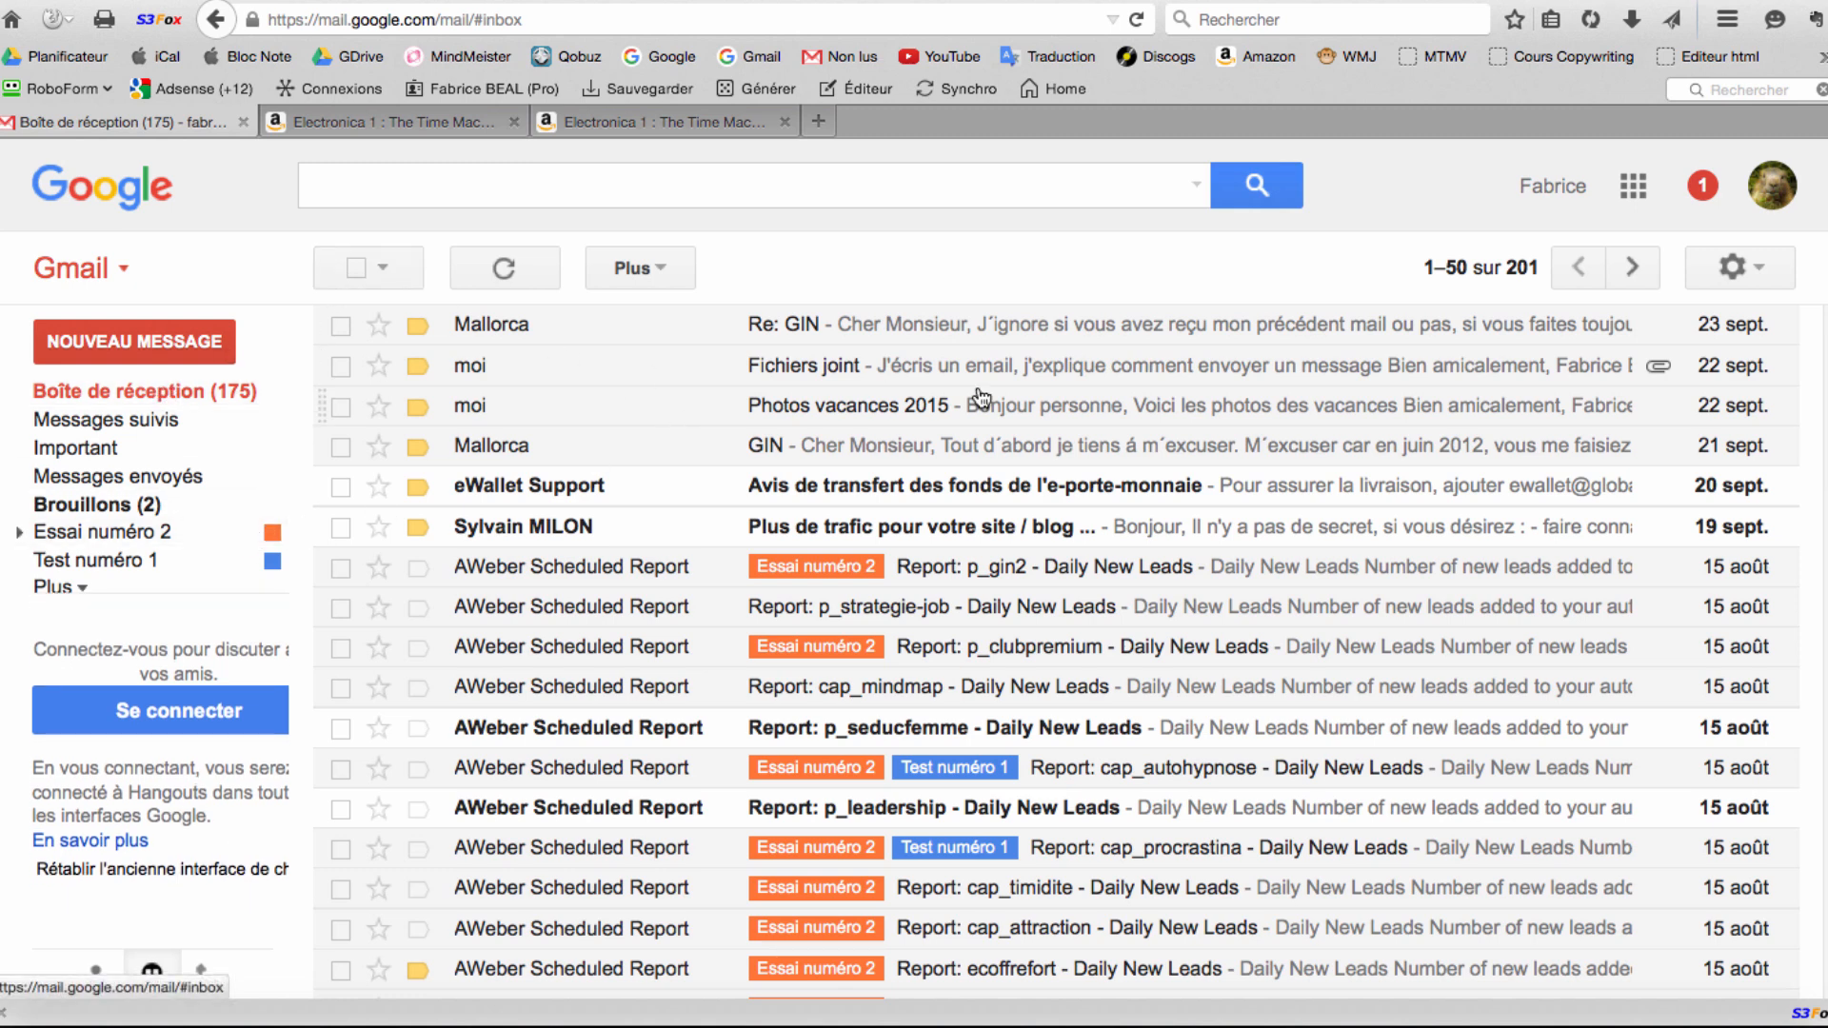
# Open the 'Fichiers joint' email and start a reply with Répondre.
pyautogui.click(802, 373)
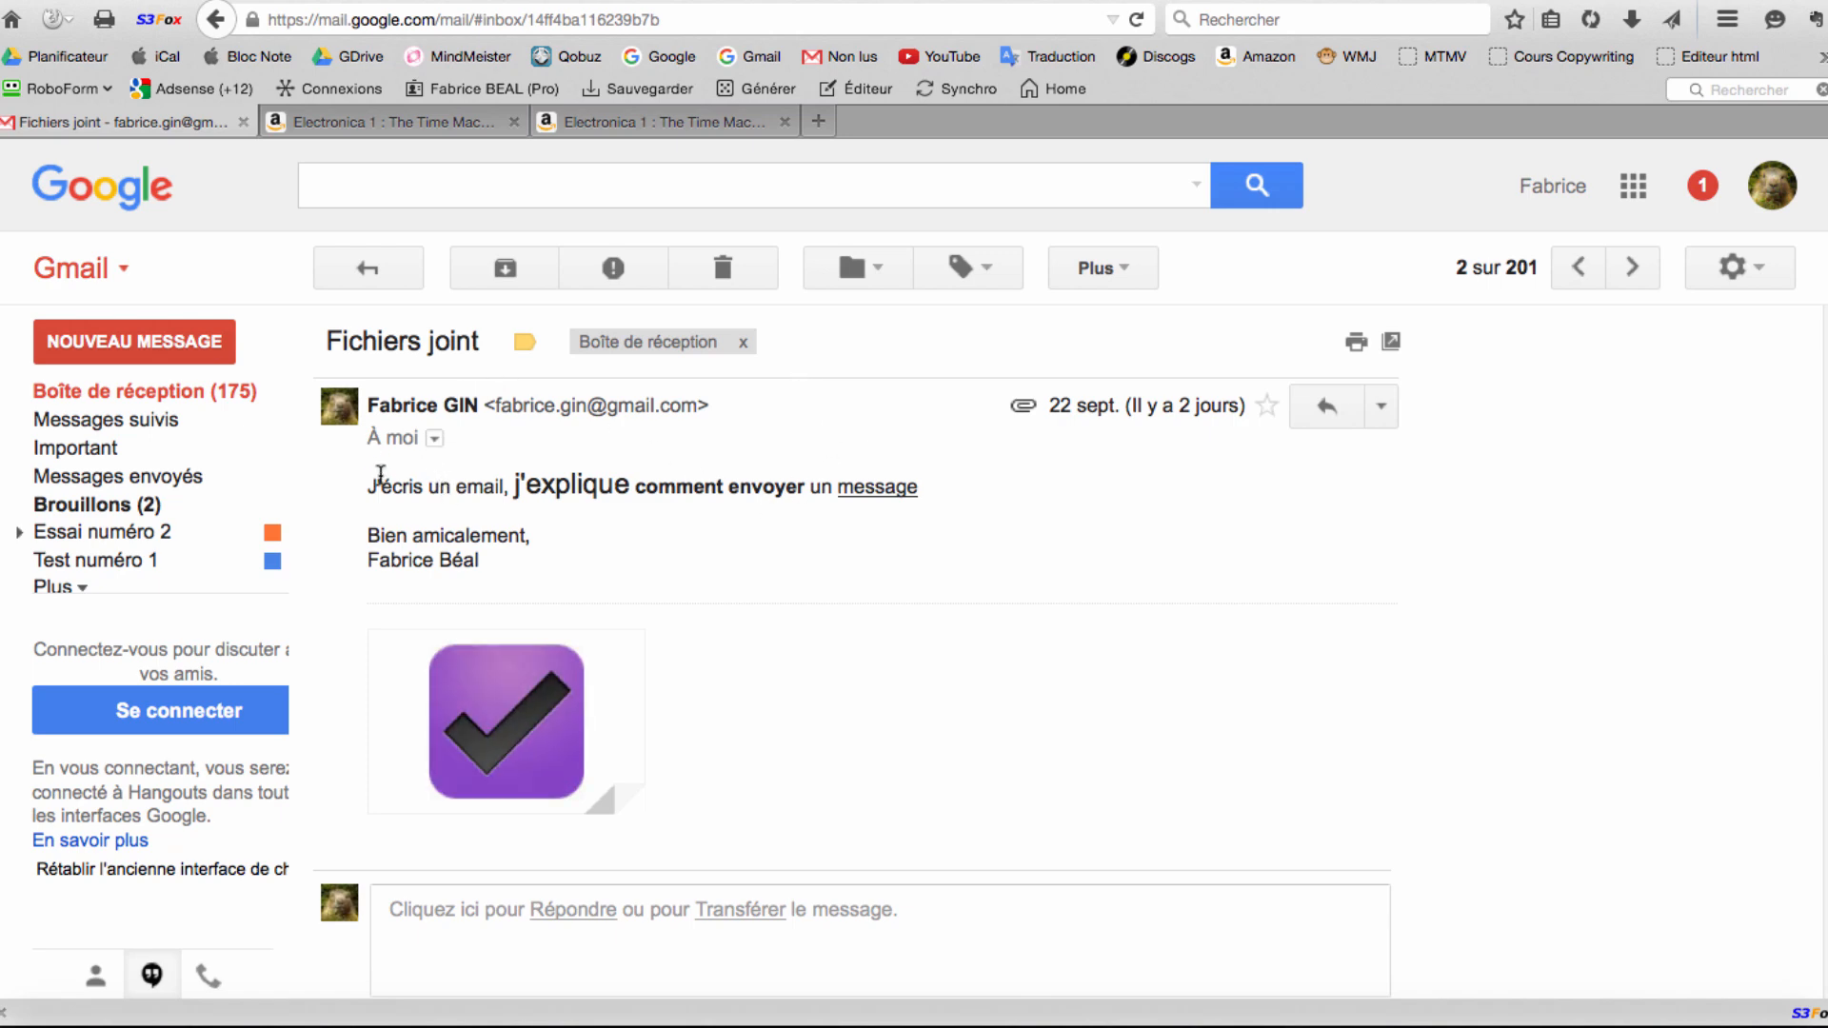
pyautogui.click(1325, 404)
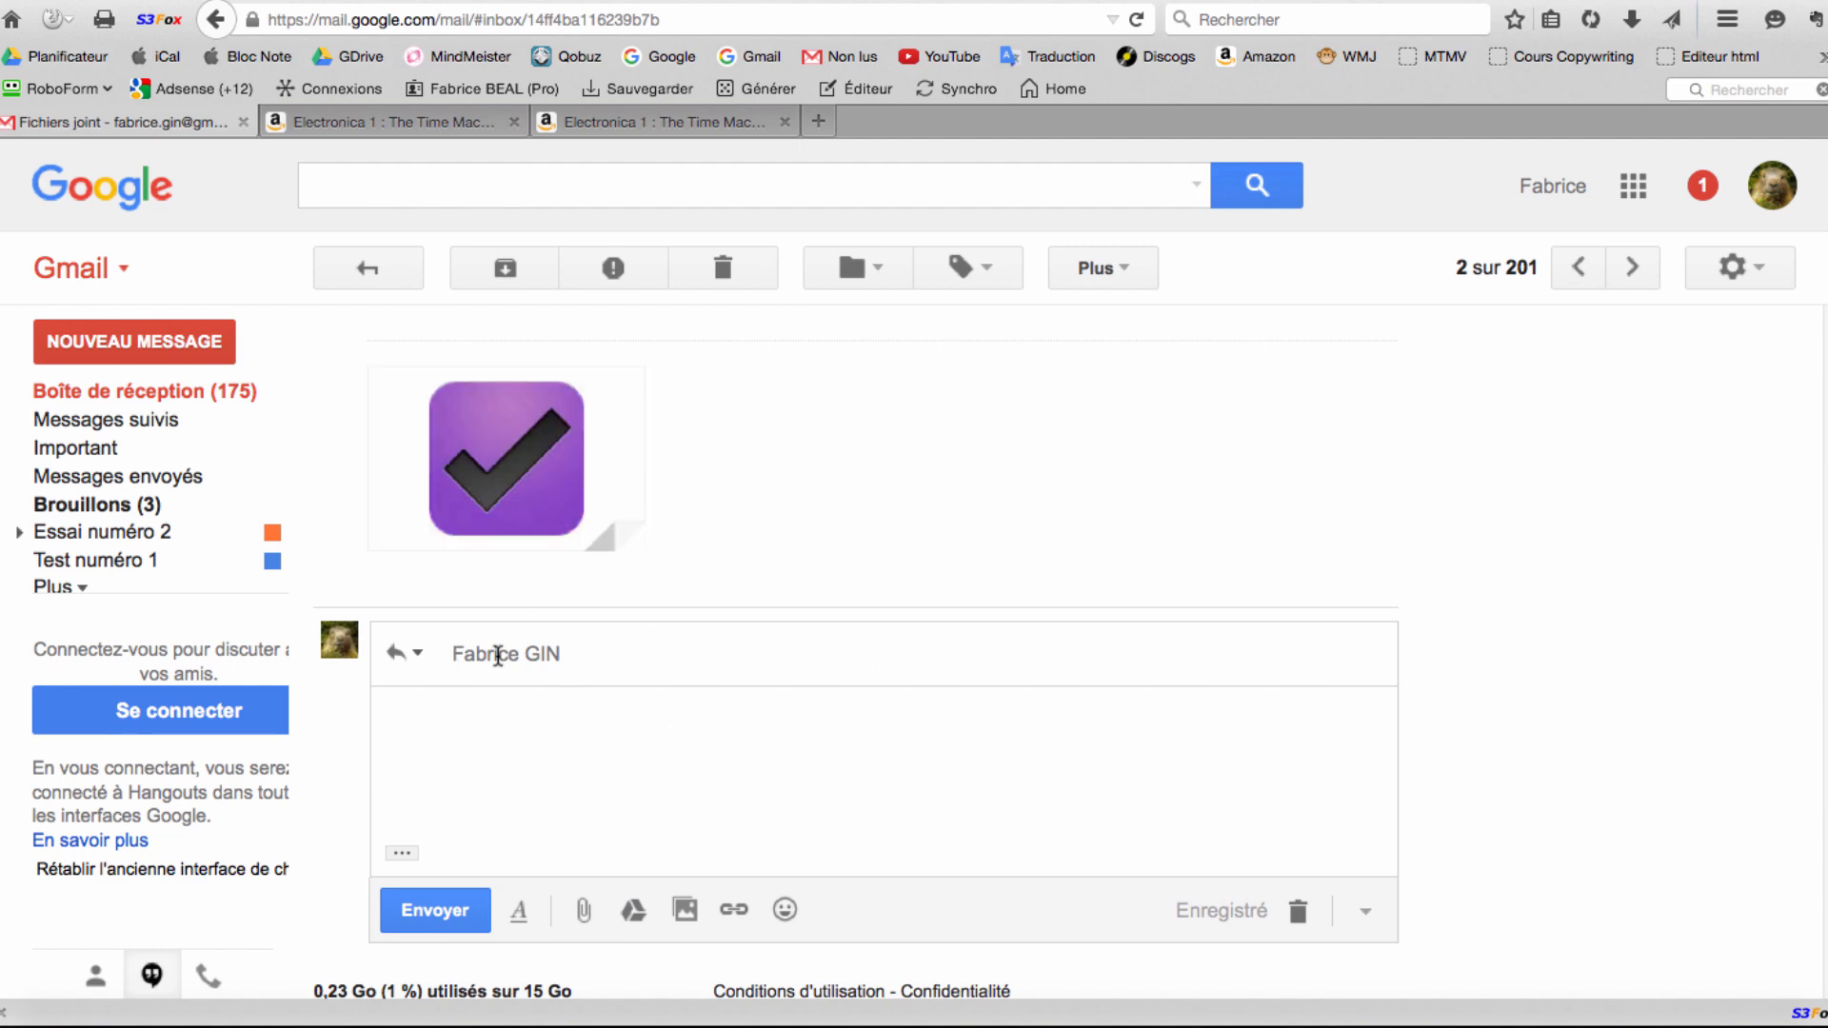
# Write 'je réponds à mon message' in the reply body, leaving it as a draft, and go back to the inbox.
pyautogui.click(567, 653)
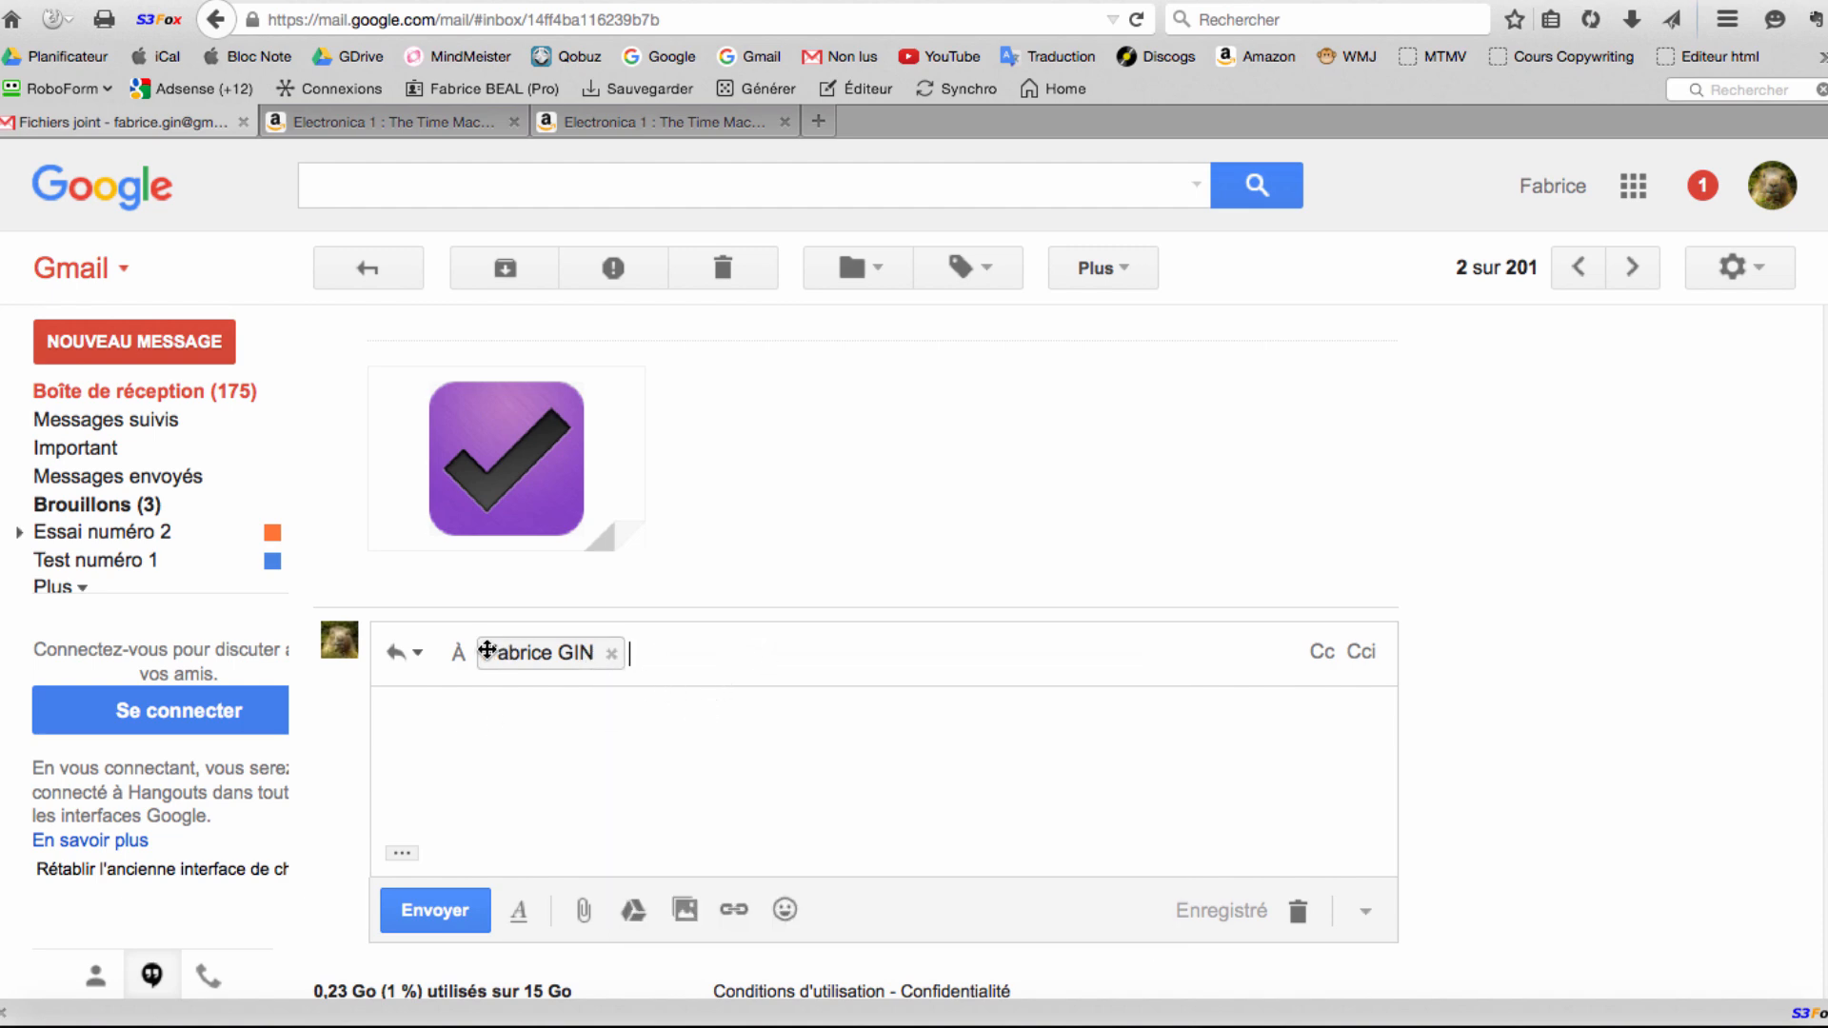
pyautogui.click(775, 653)
pyautogui.moveTo(545, 655)
pyautogui.click(586, 724)
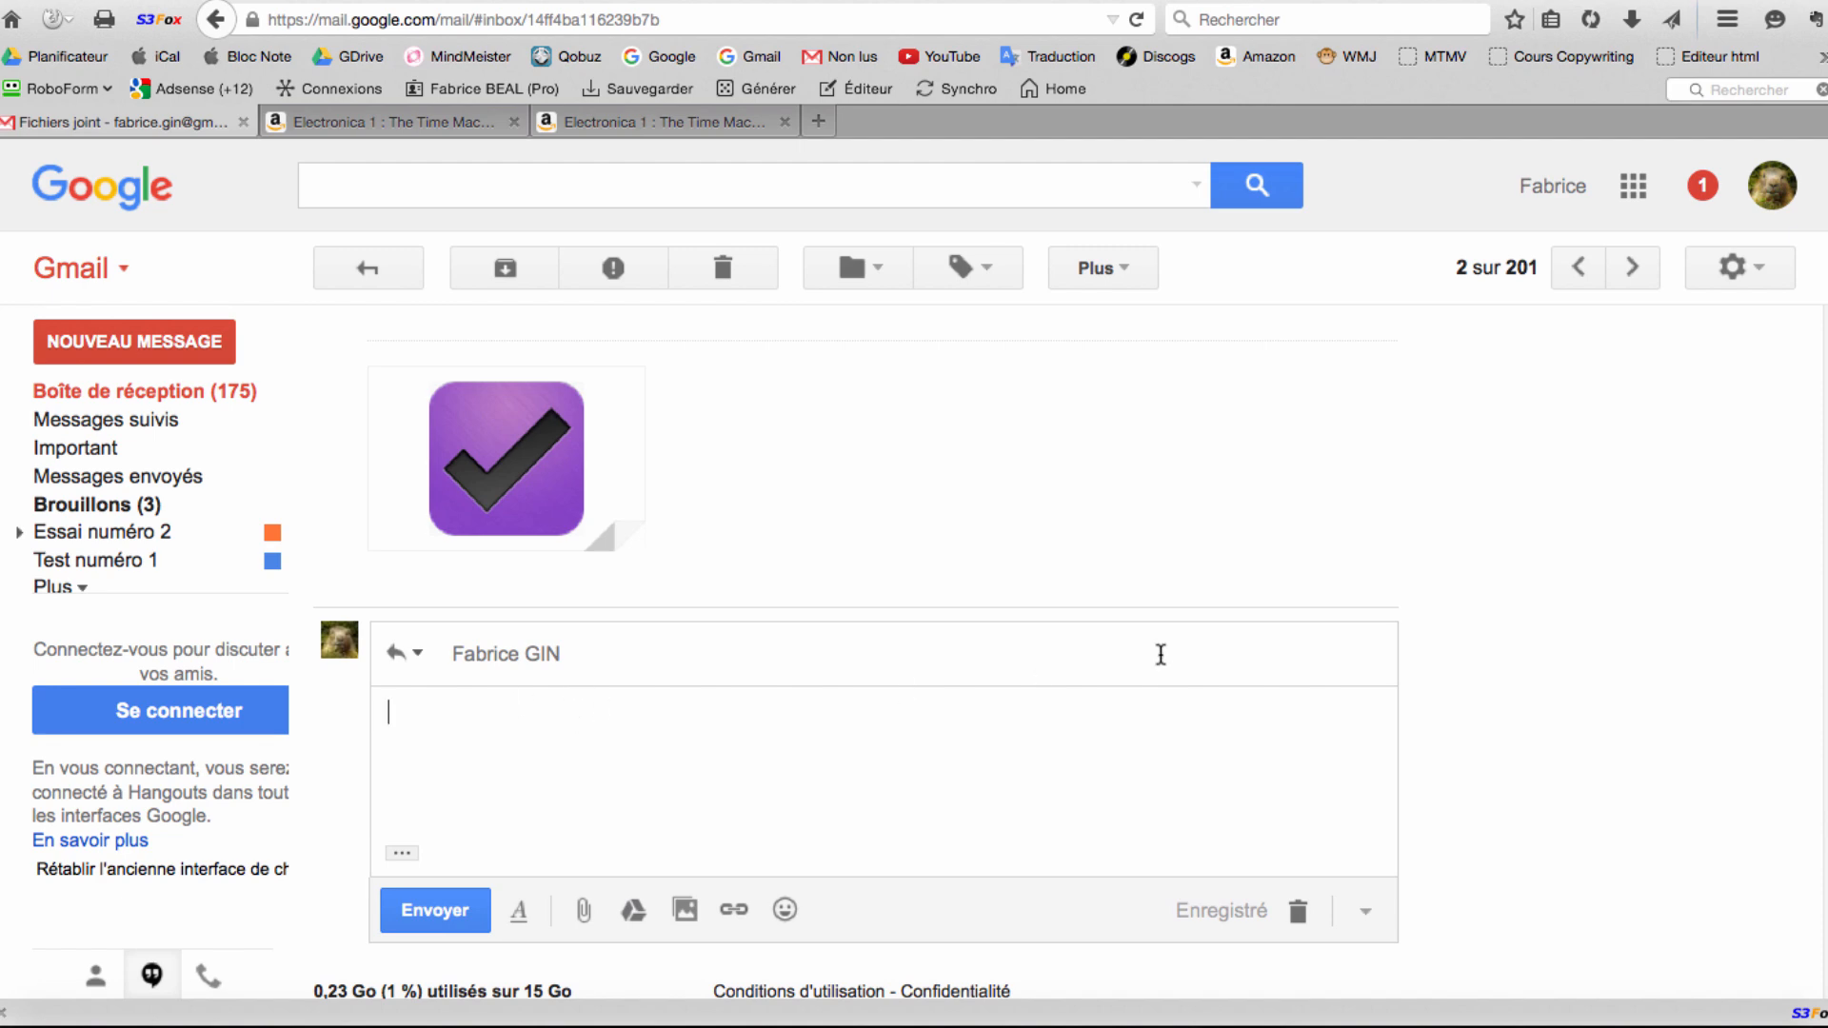
pyautogui.write('je répond')
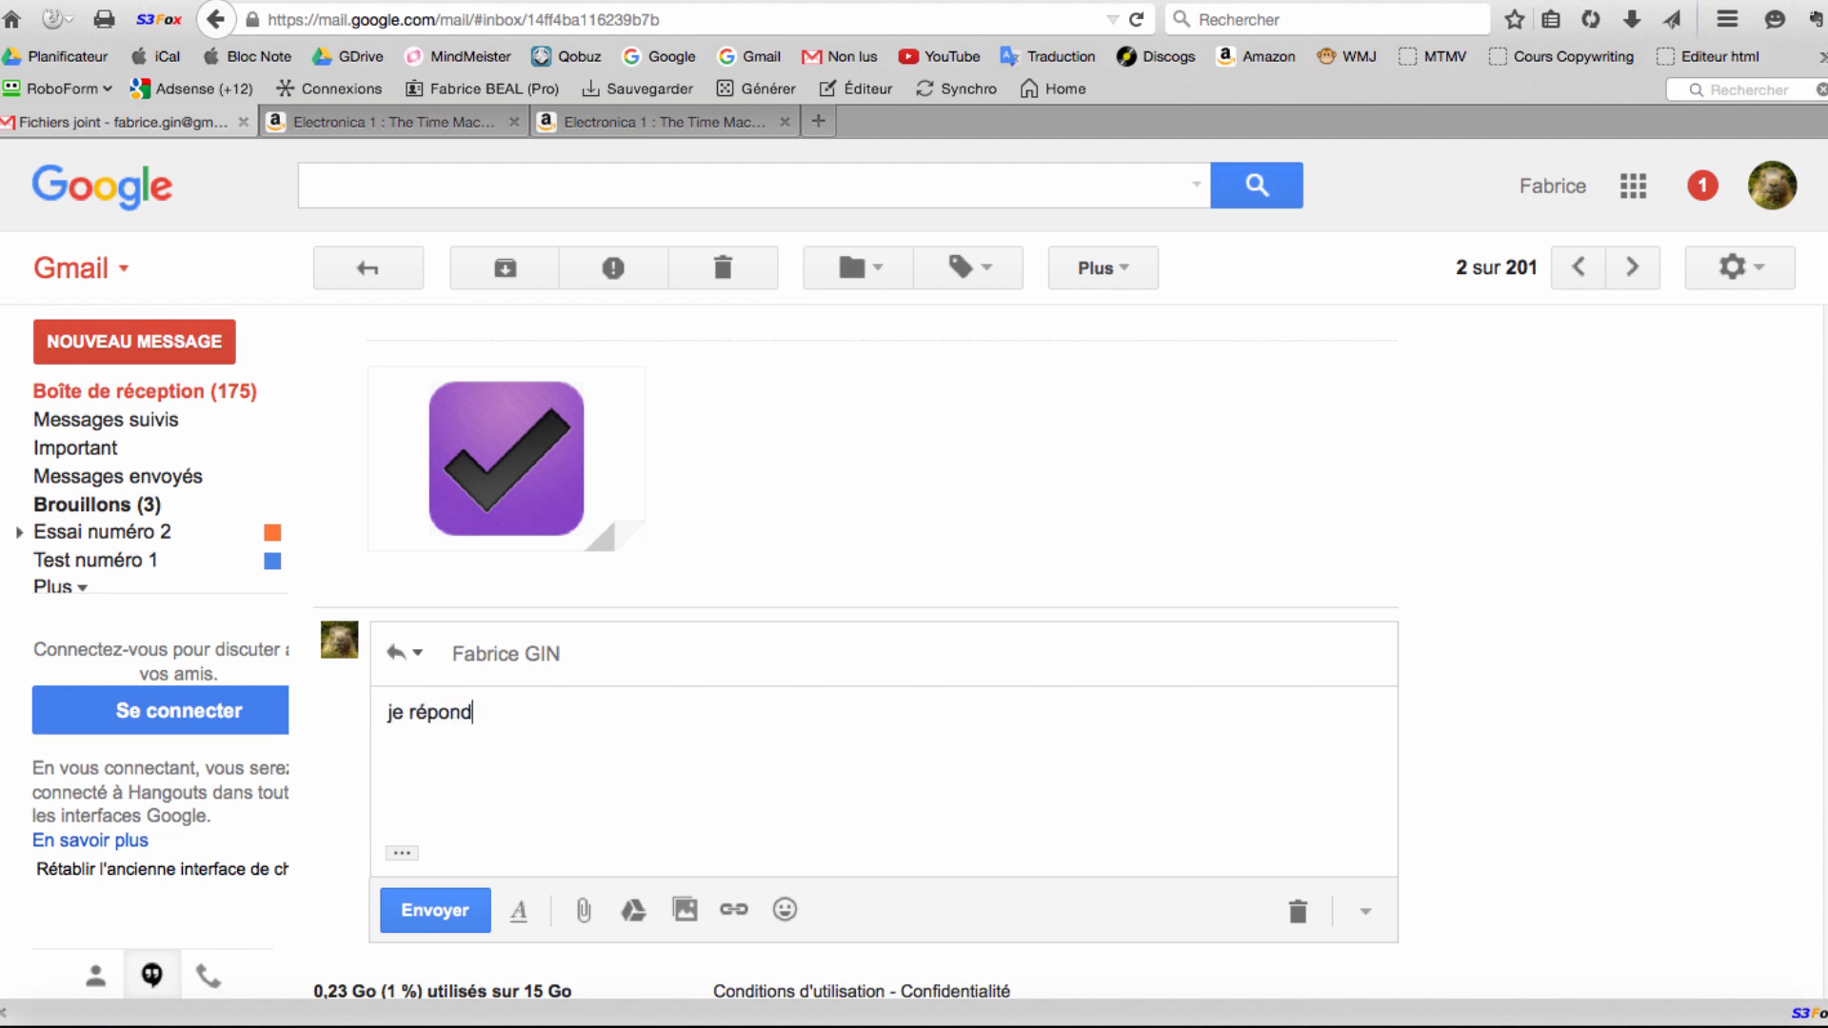
pyautogui.write('s à mon message')
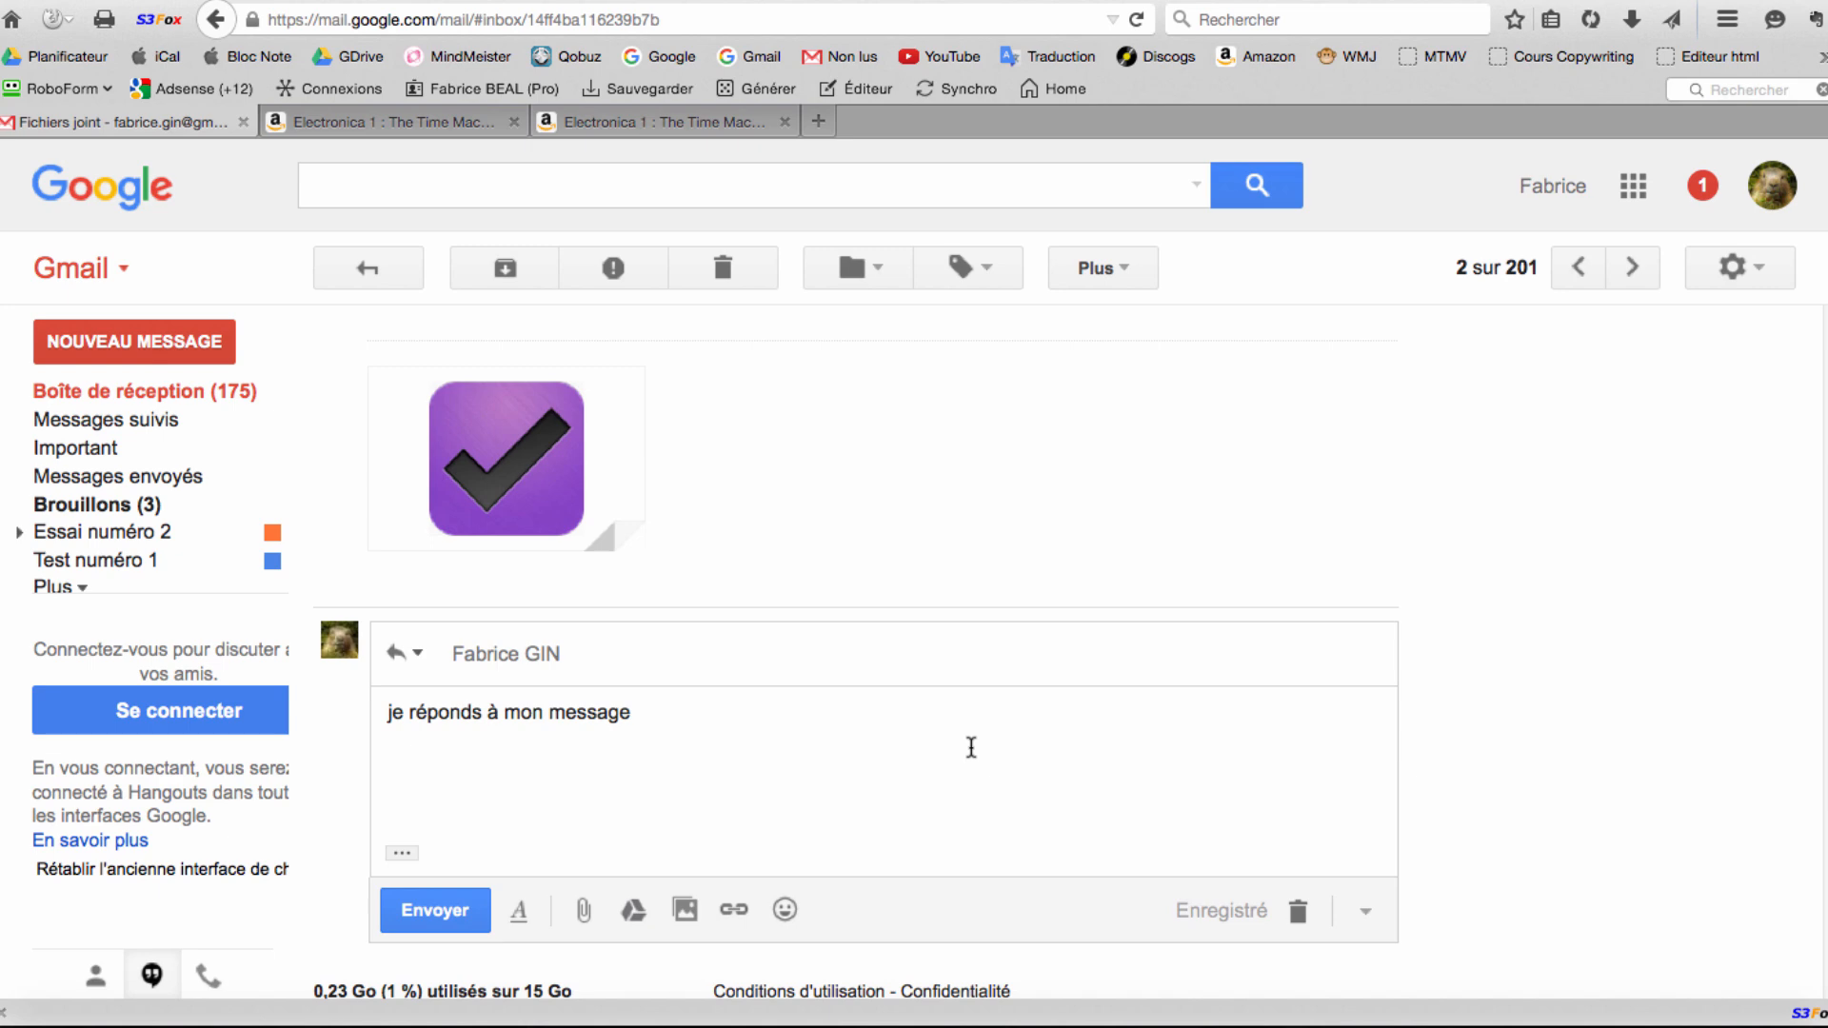
pyautogui.scroll(3, 969, 752)
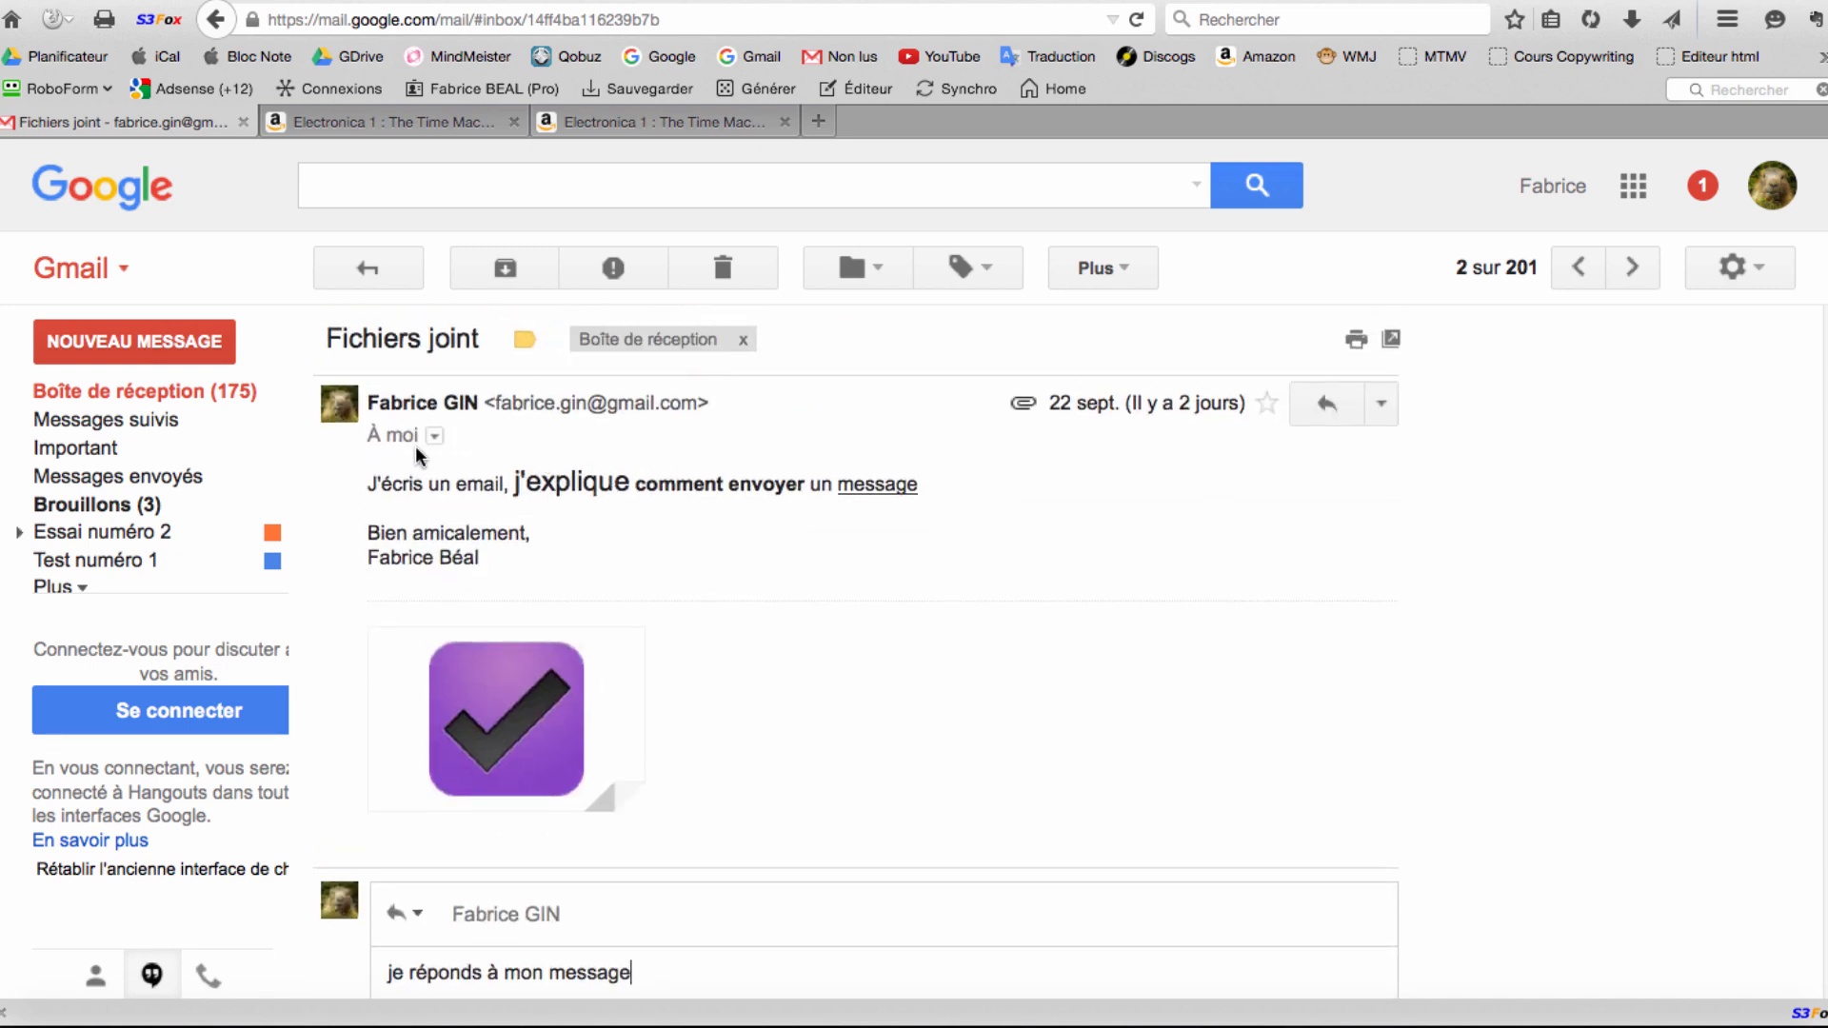
pyautogui.scroll(-5, 685, 537)
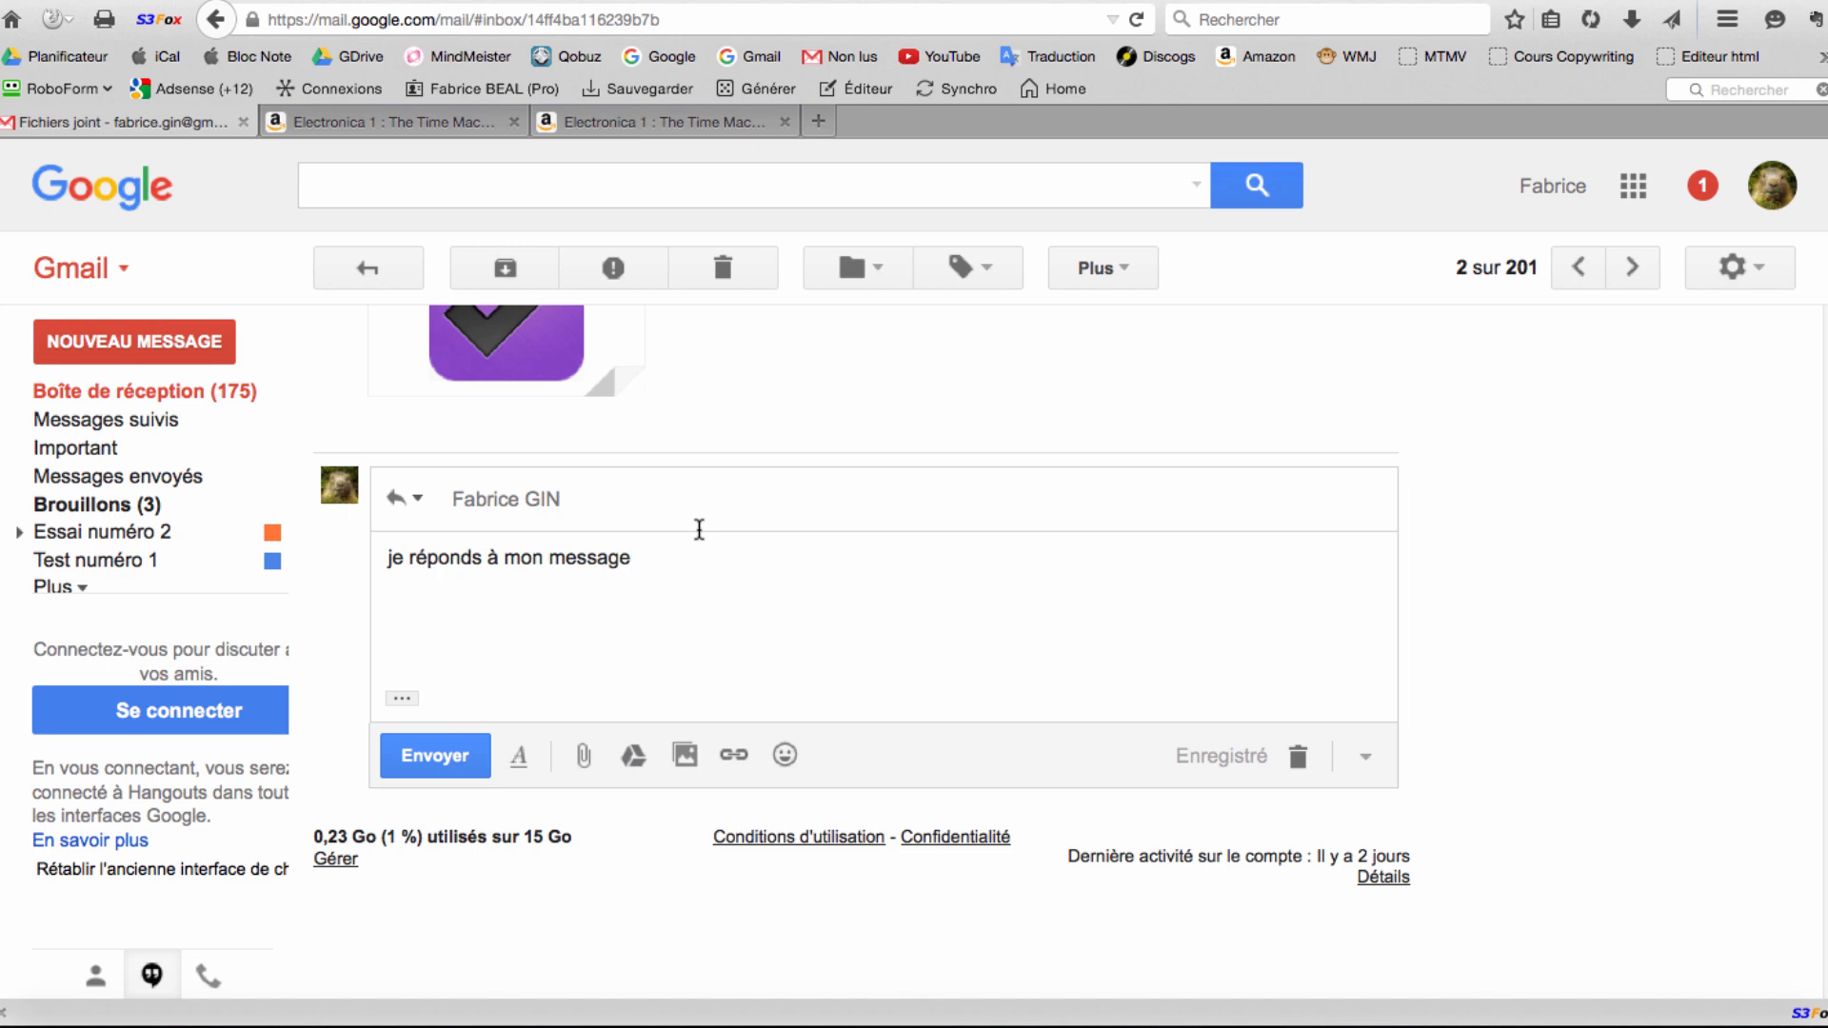
pyautogui.click(180, 396)
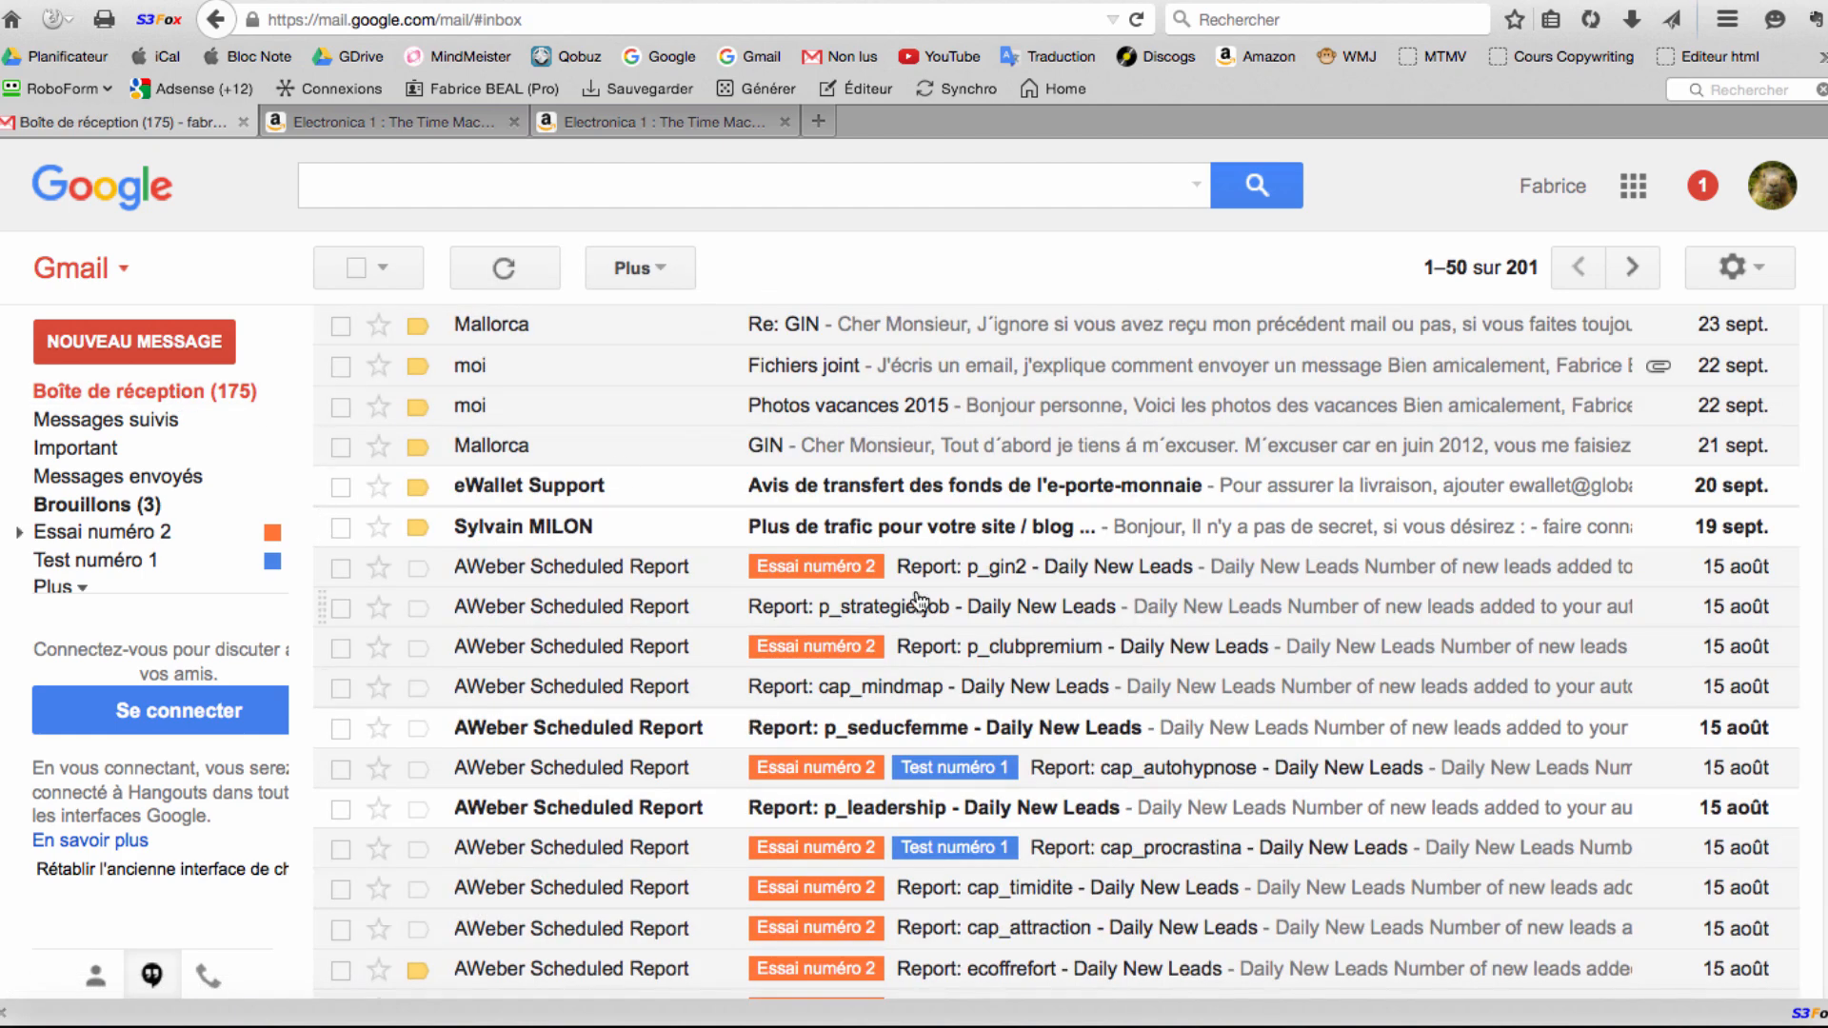